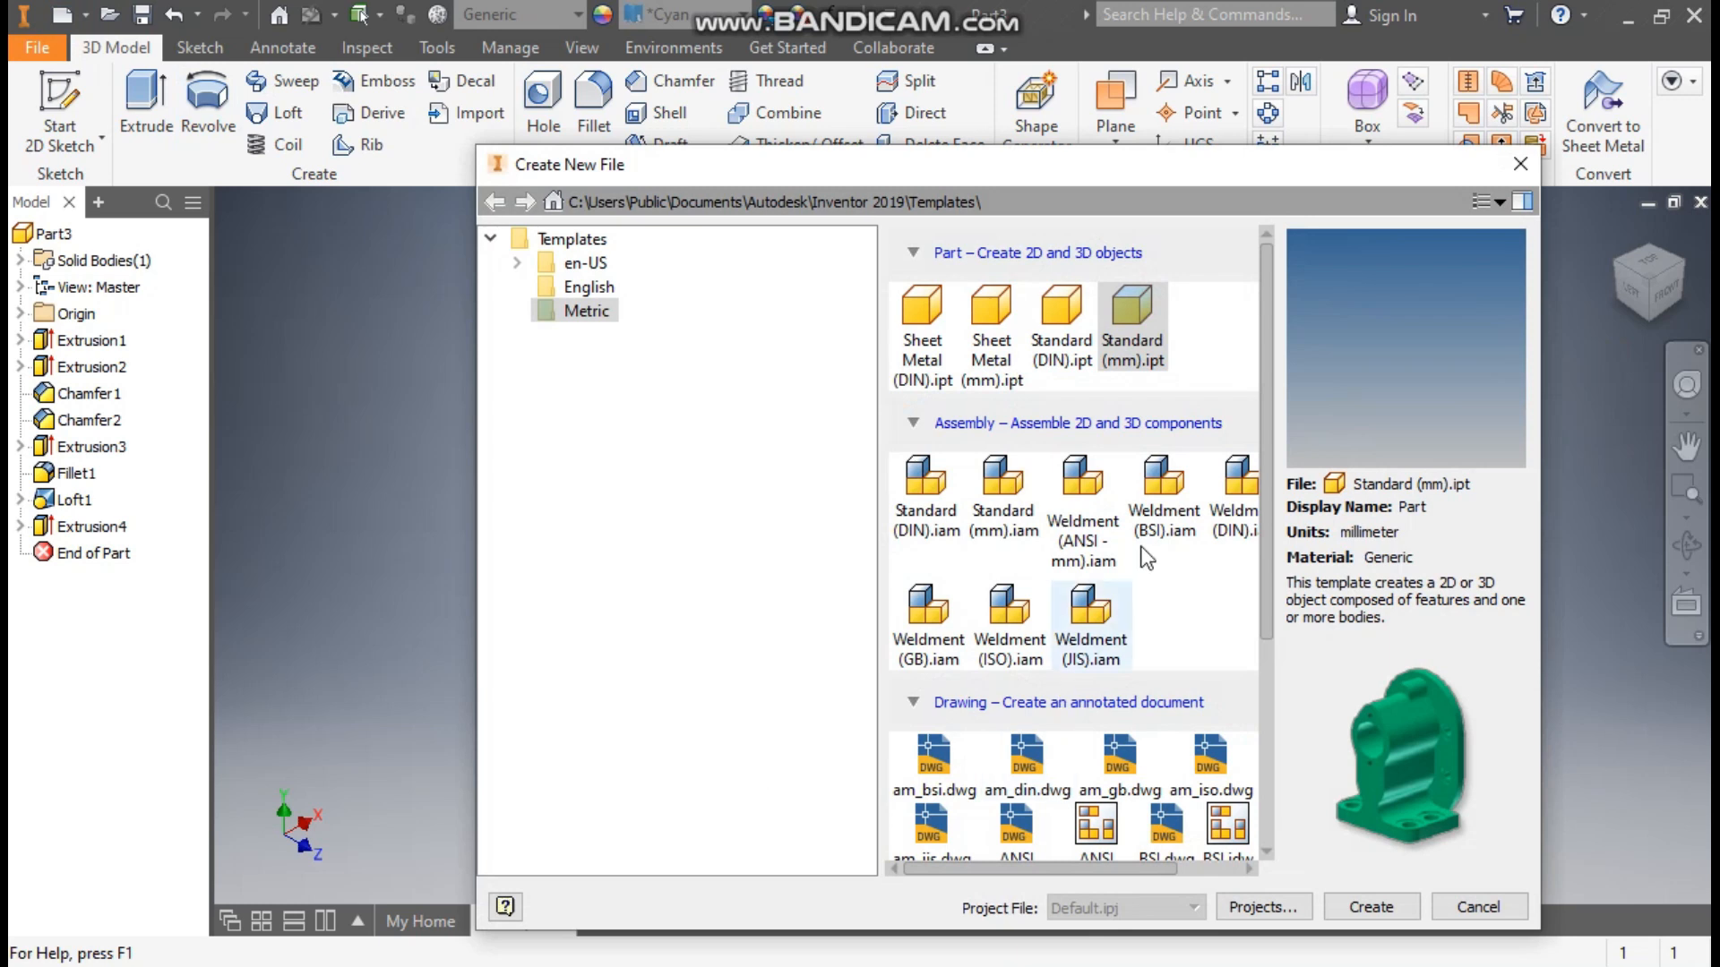
# Create a new part from the metric Standard (mm).ipt template and start a 2D sketch on the XZ plane
pyautogui.click(1151, 324)
pyautogui.click(1371, 908)
pyautogui.click(41, 97)
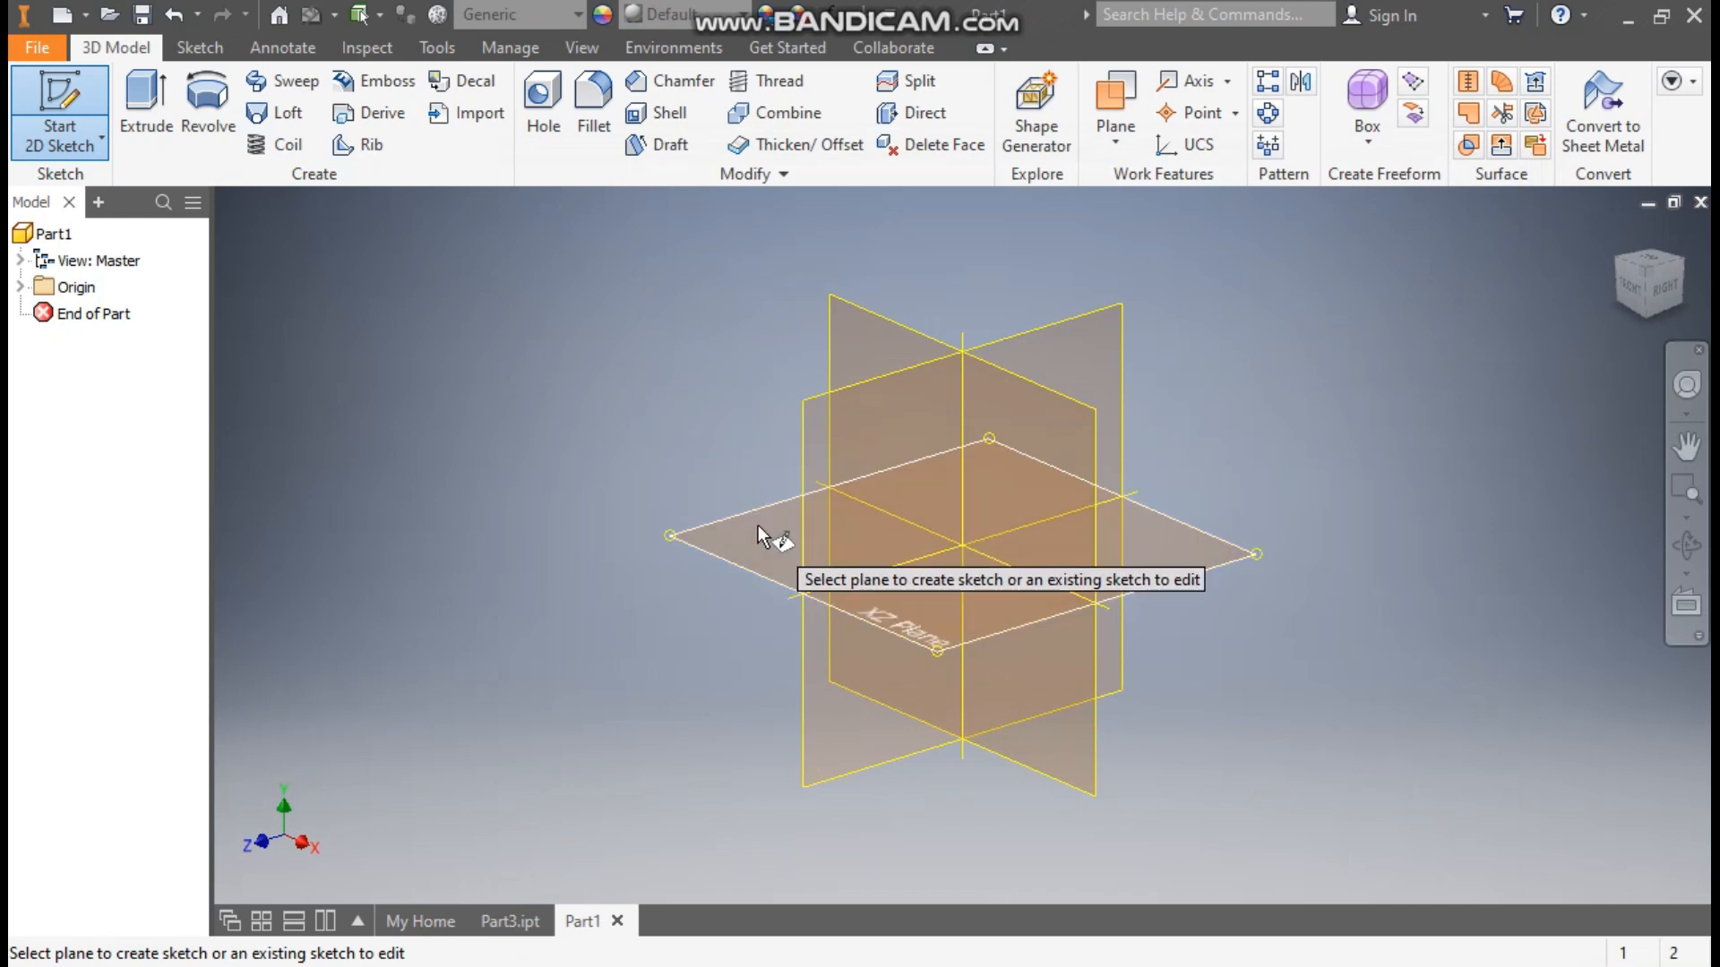
pyautogui.click(758, 525)
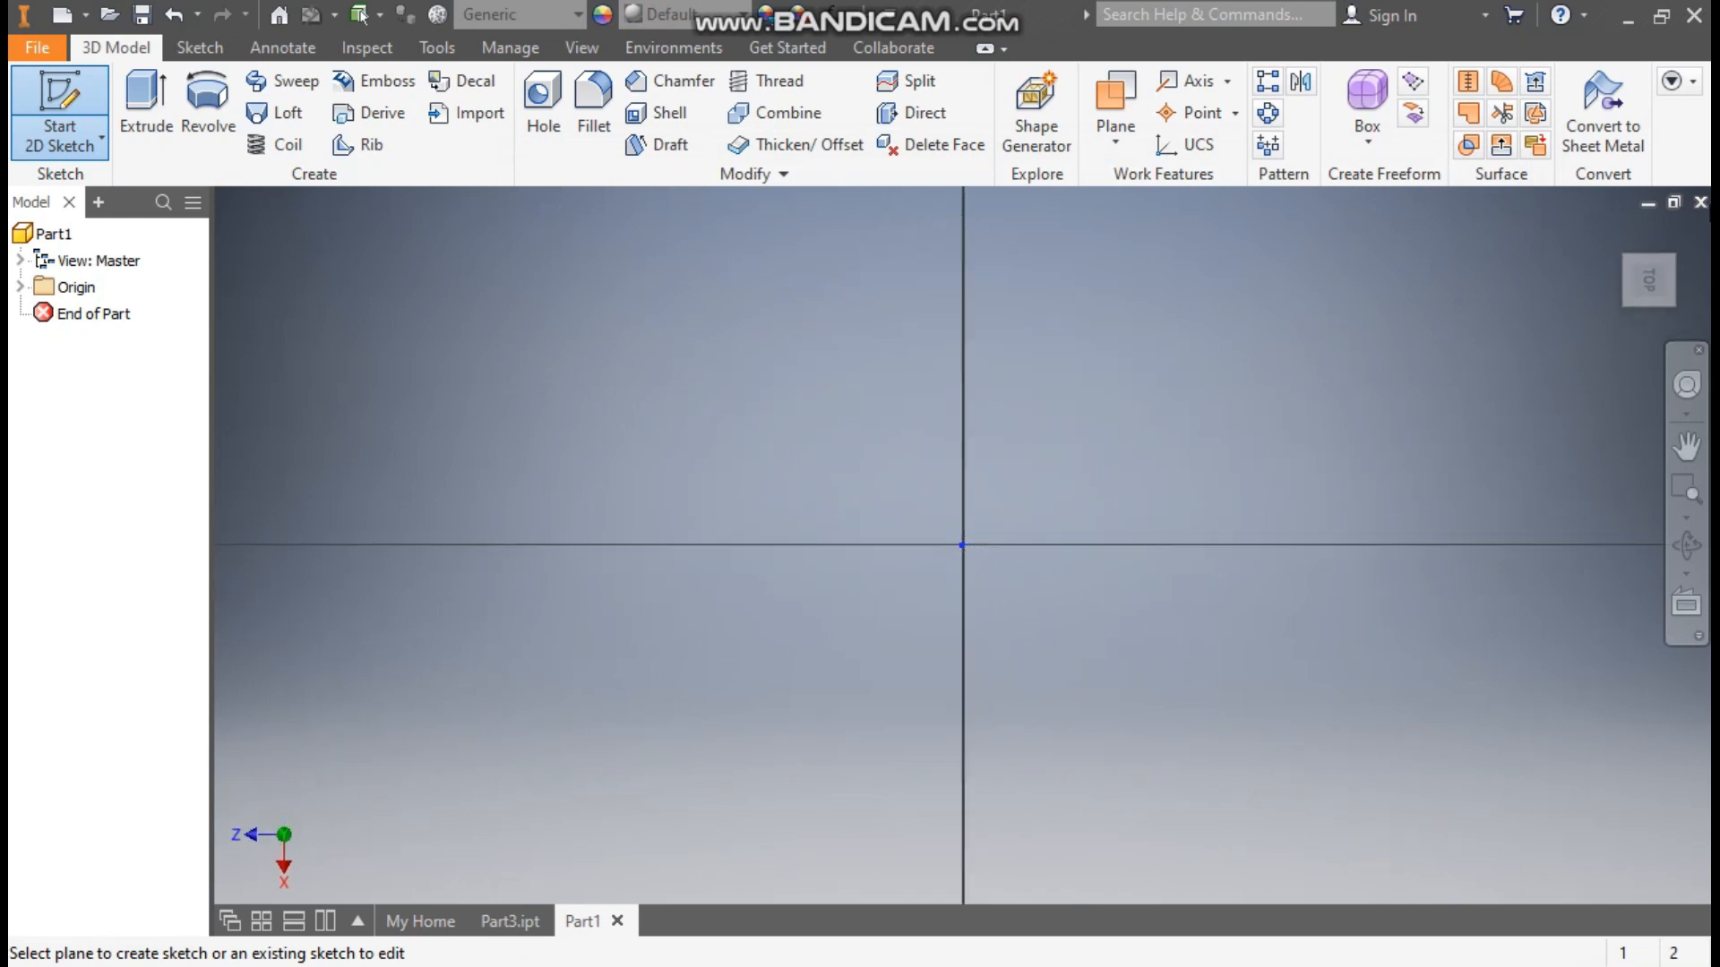
pyautogui.click(1682, 236)
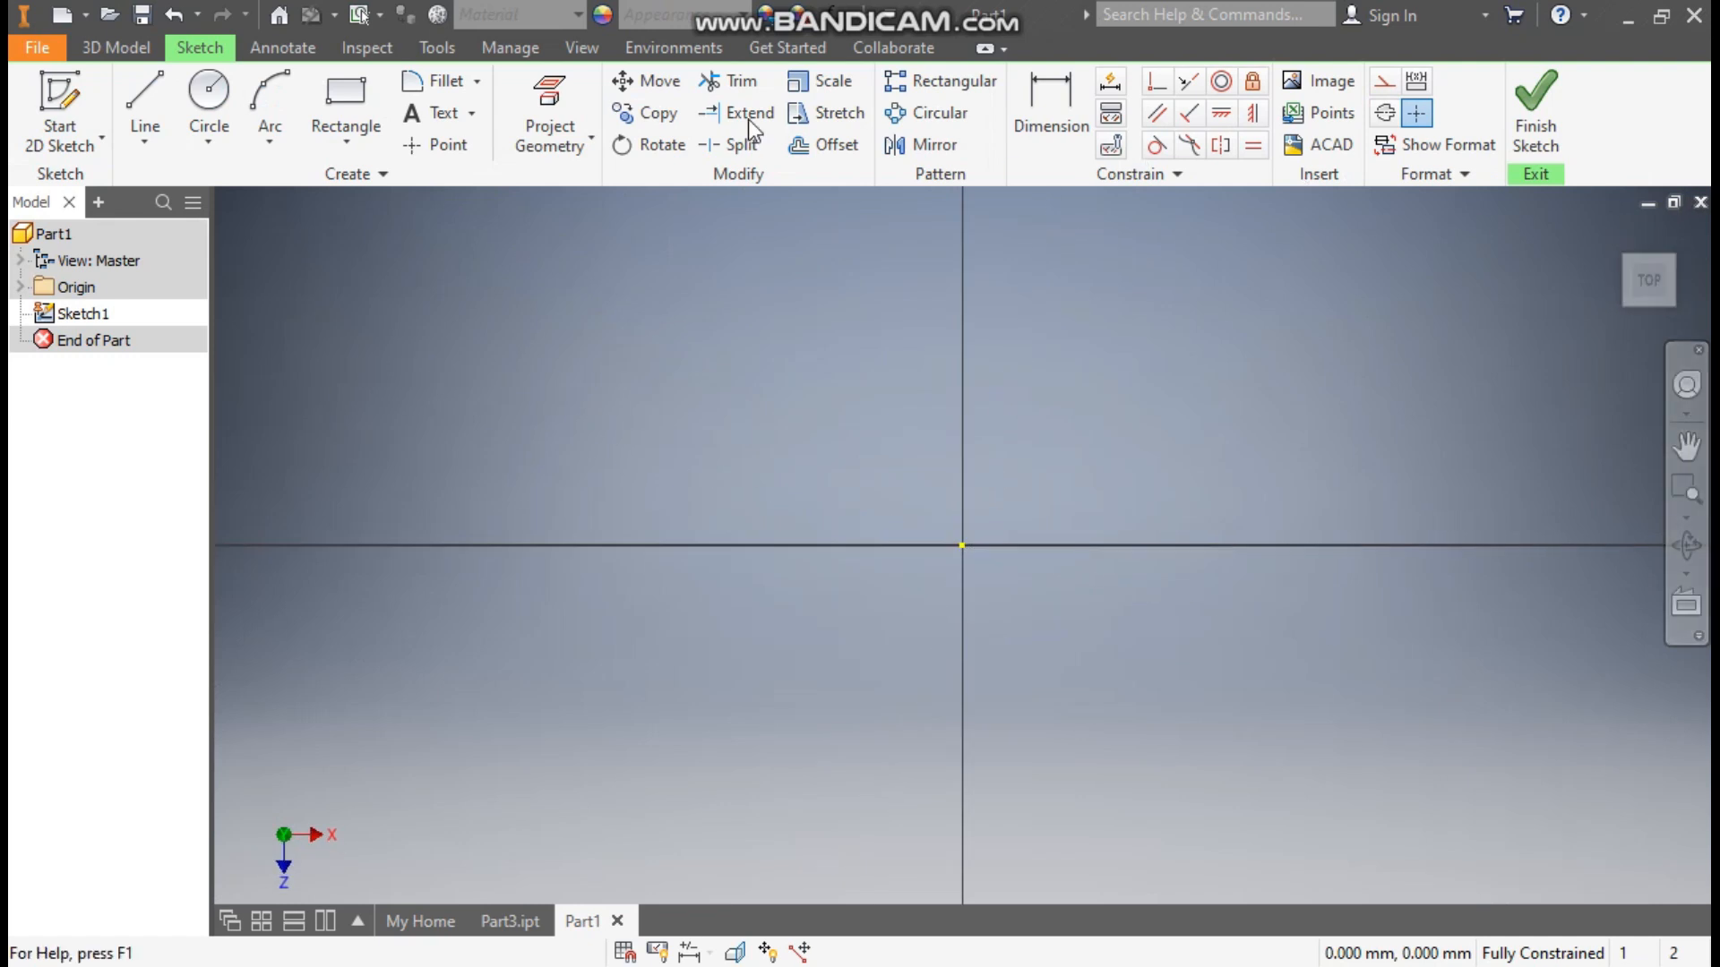
# Sketch an upright two-point rectangle about 89 by 238 mm and a second, horizontal rectangle ending on its left edge
pyautogui.click(338, 143)
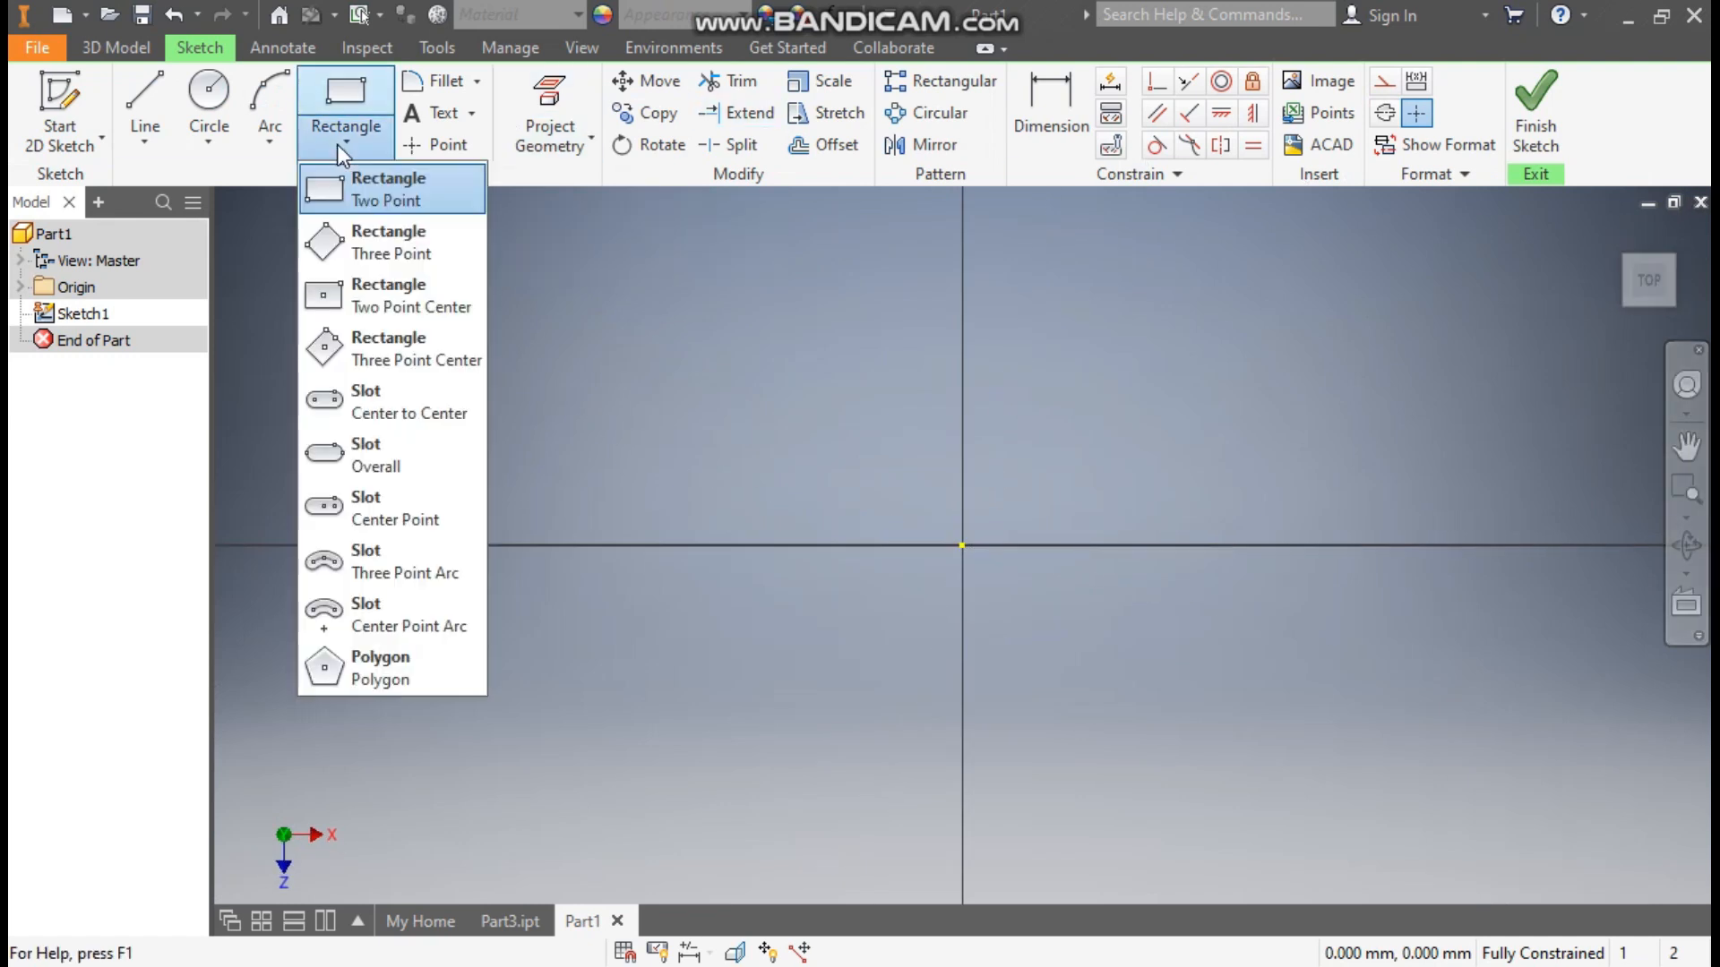
pyautogui.click(348, 190)
pyautogui.click(618, 312)
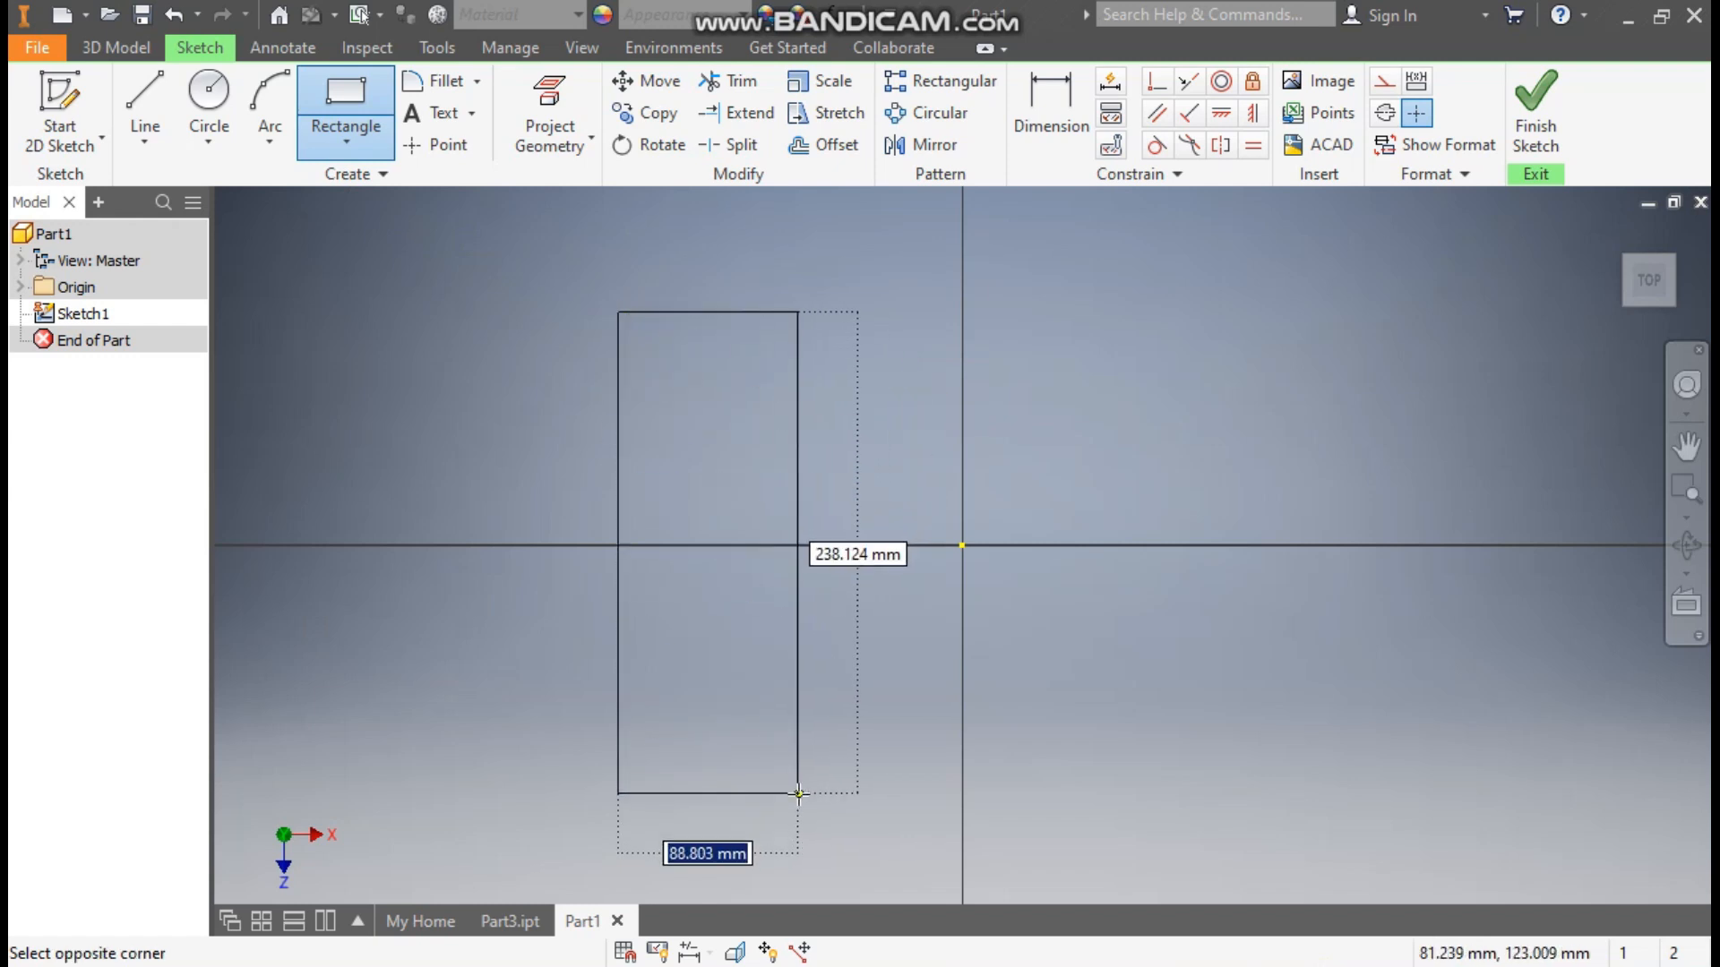
pyautogui.click(798, 792)
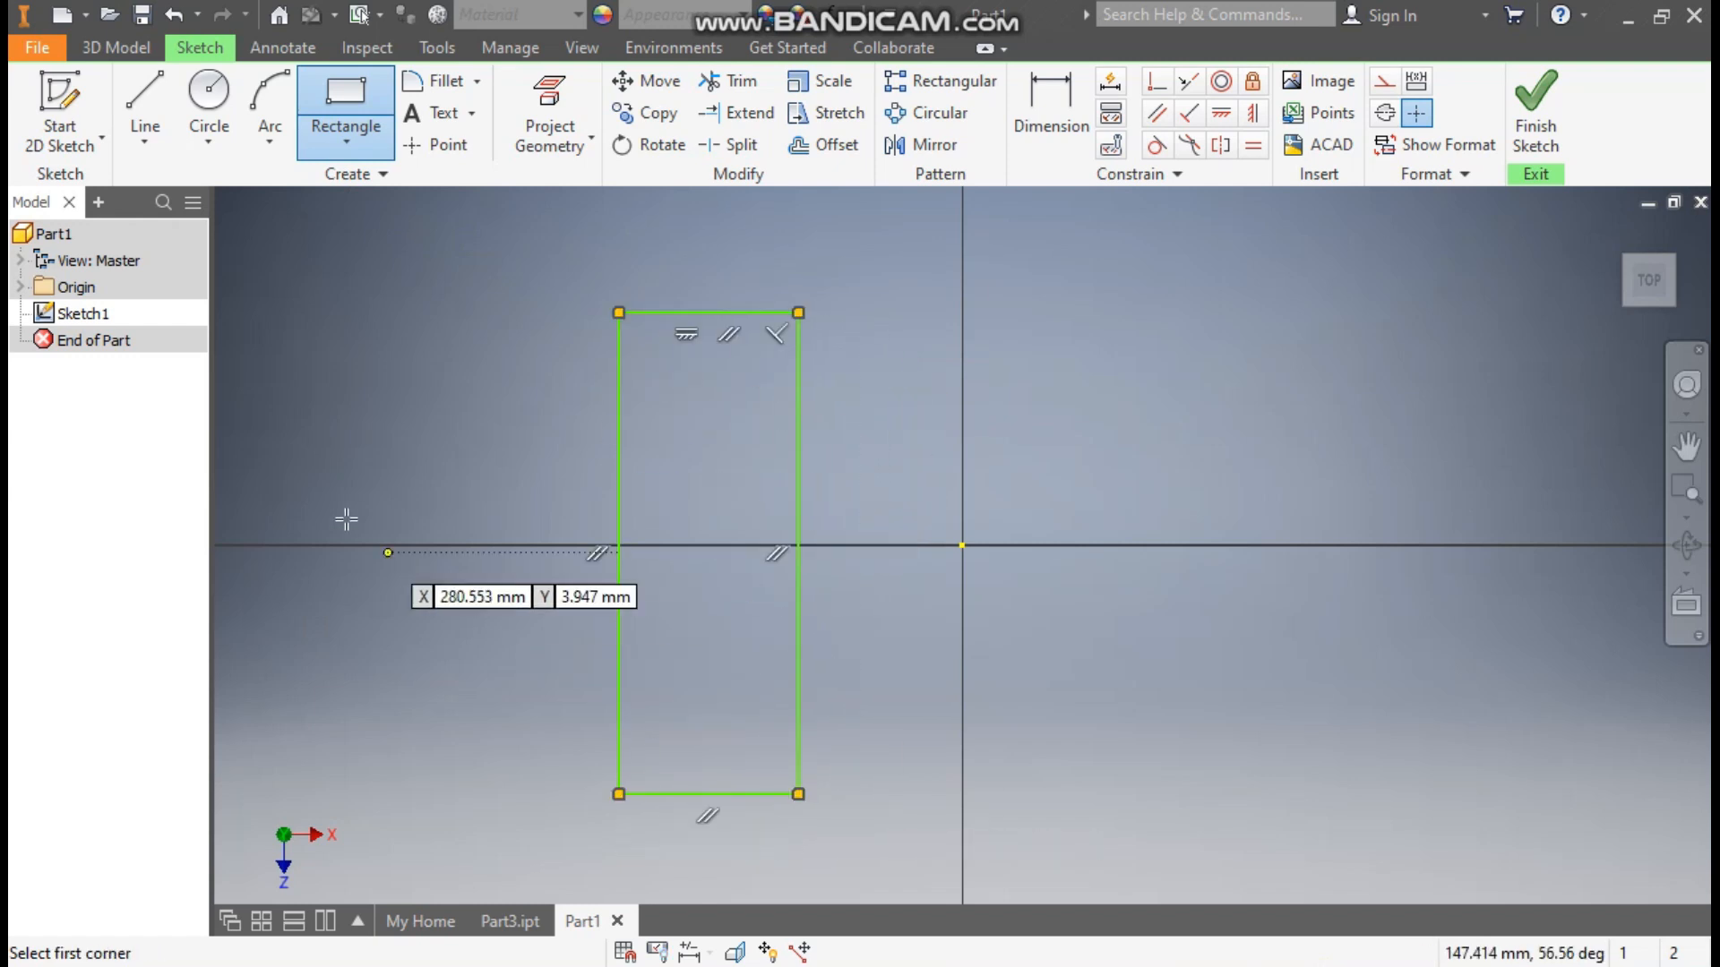
pyautogui.click(252, 462)
pyautogui.click(618, 665)
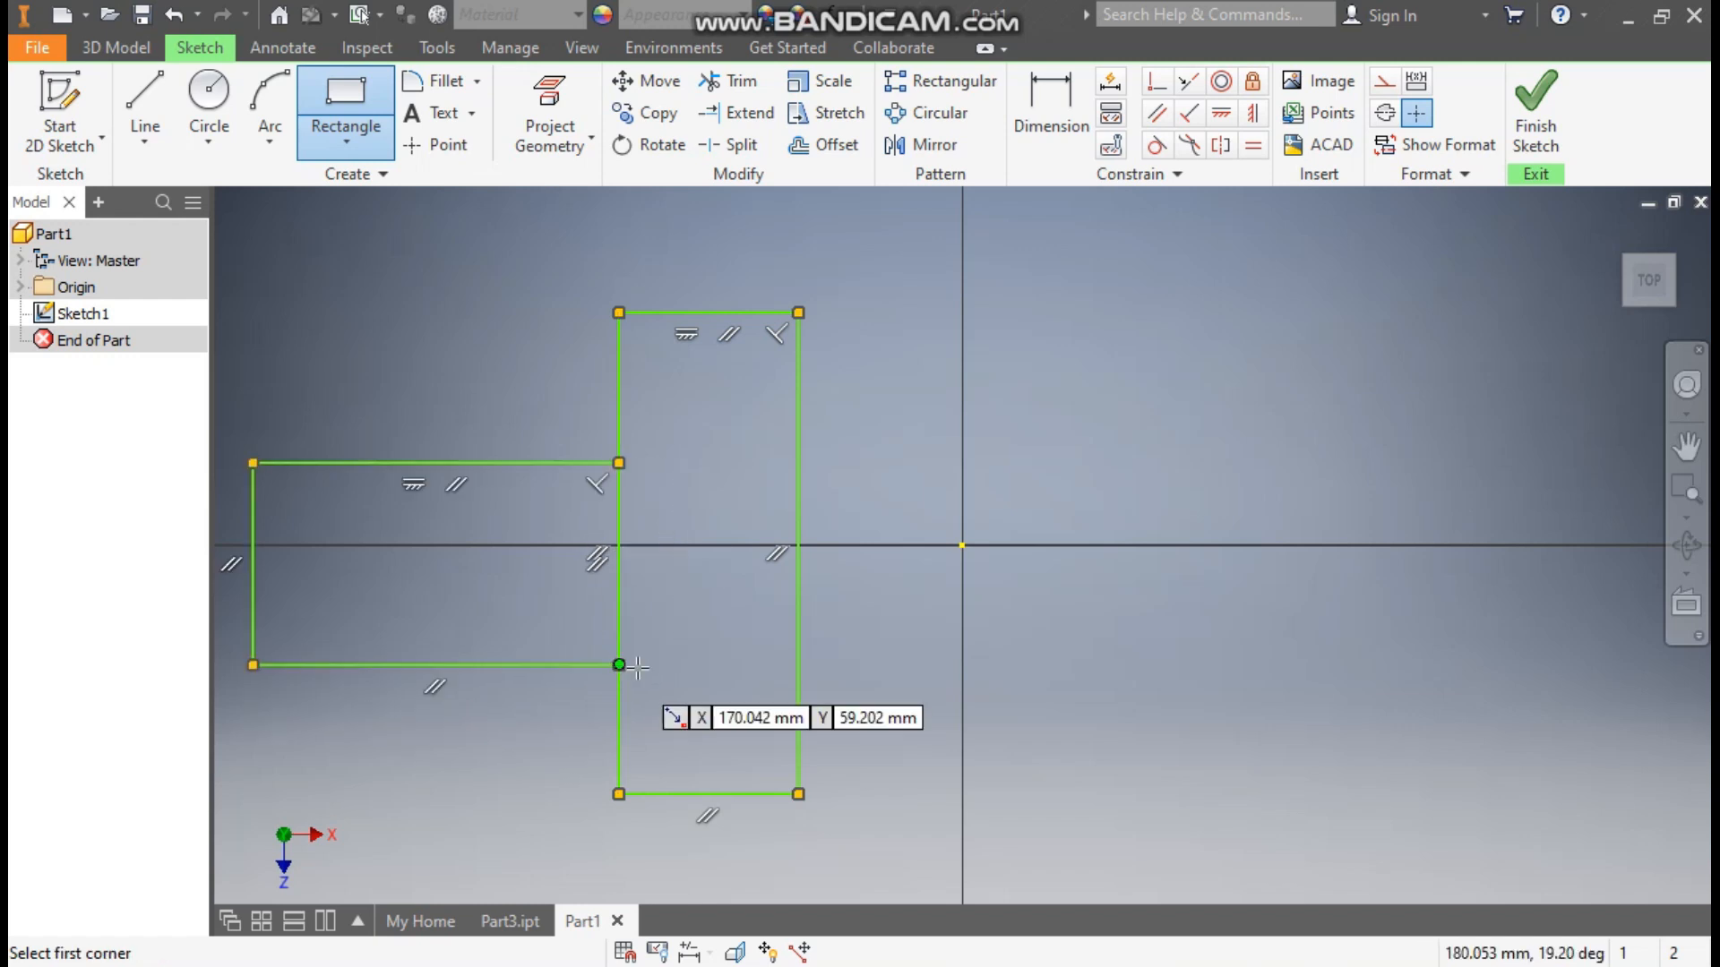
# Align the tall rectangle's top-edge midpoint vertically with the origin, and both rectangles' left-edge midpoints horizontally with the origin
pyautogui.click(1252, 113)
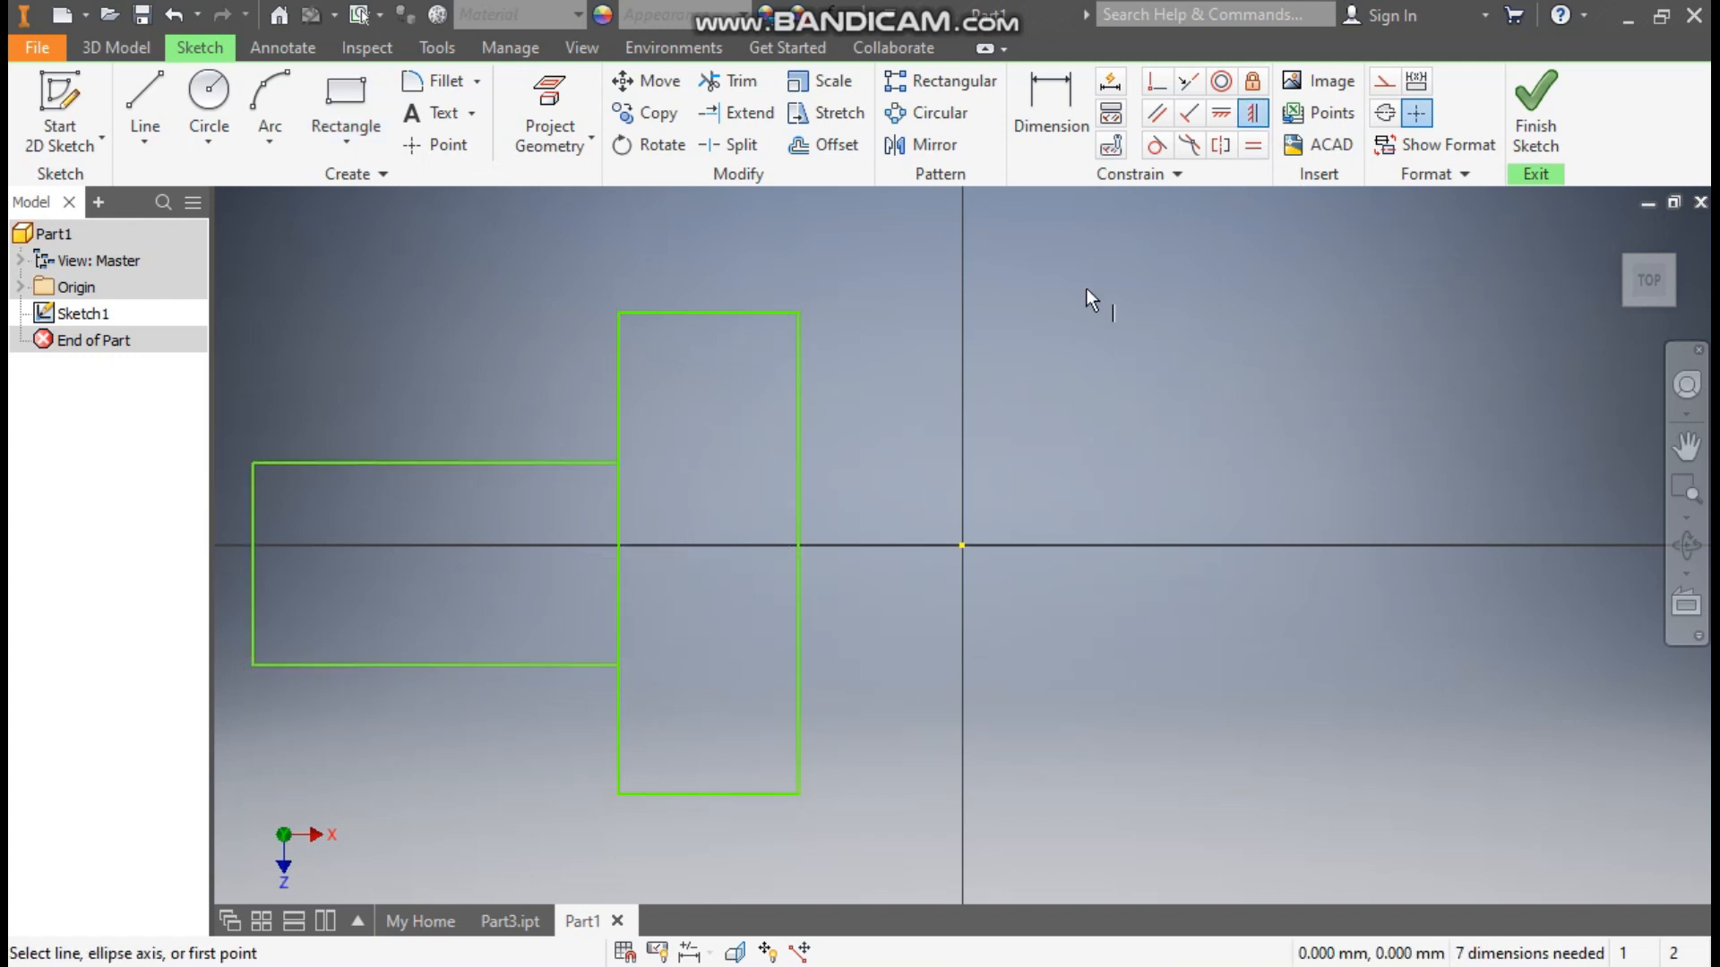
pyautogui.click(710, 312)
pyautogui.click(960, 547)
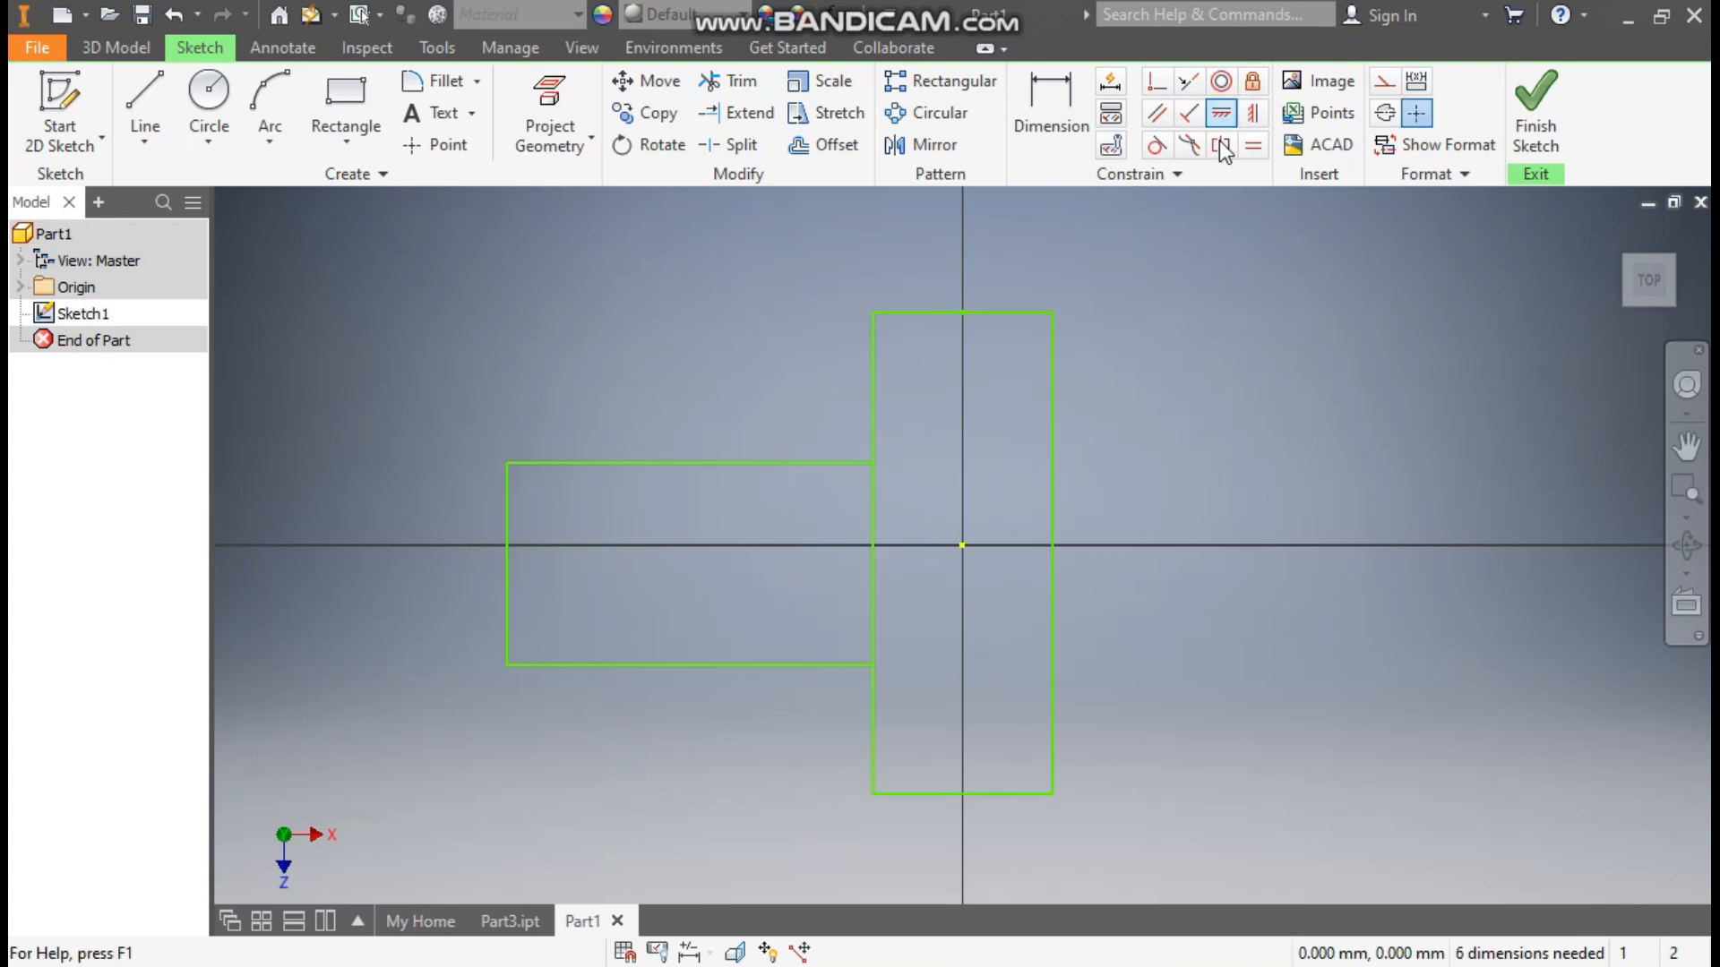
pyautogui.click(961, 546)
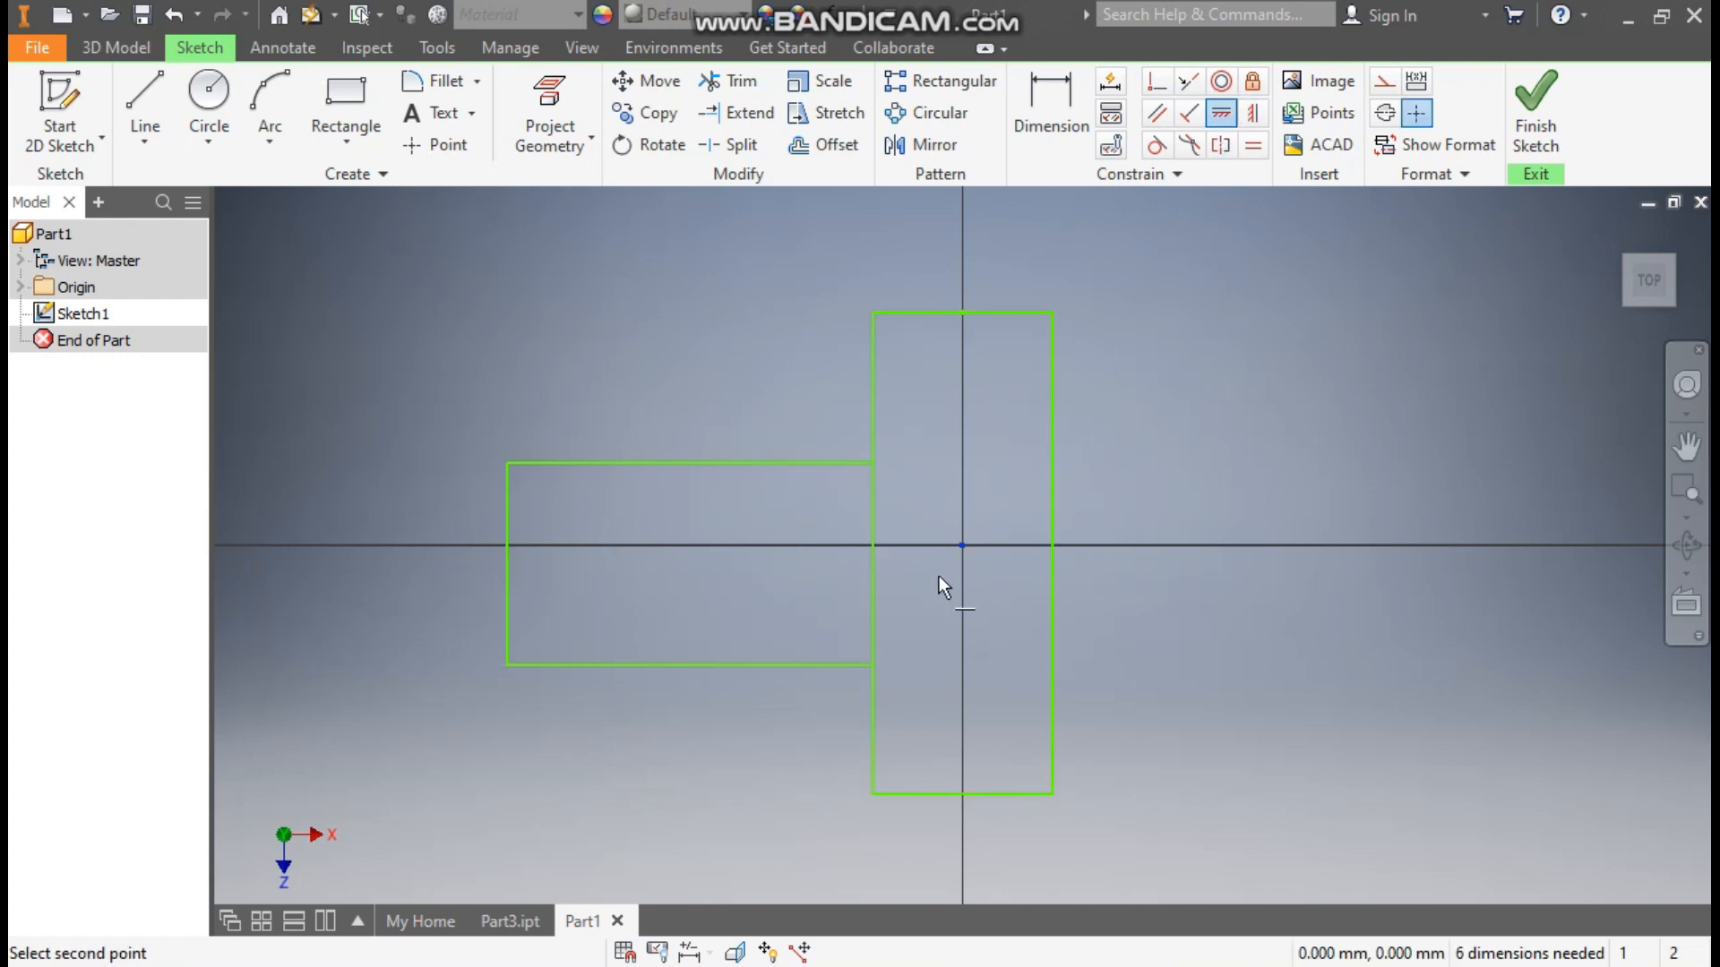
pyautogui.click(872, 554)
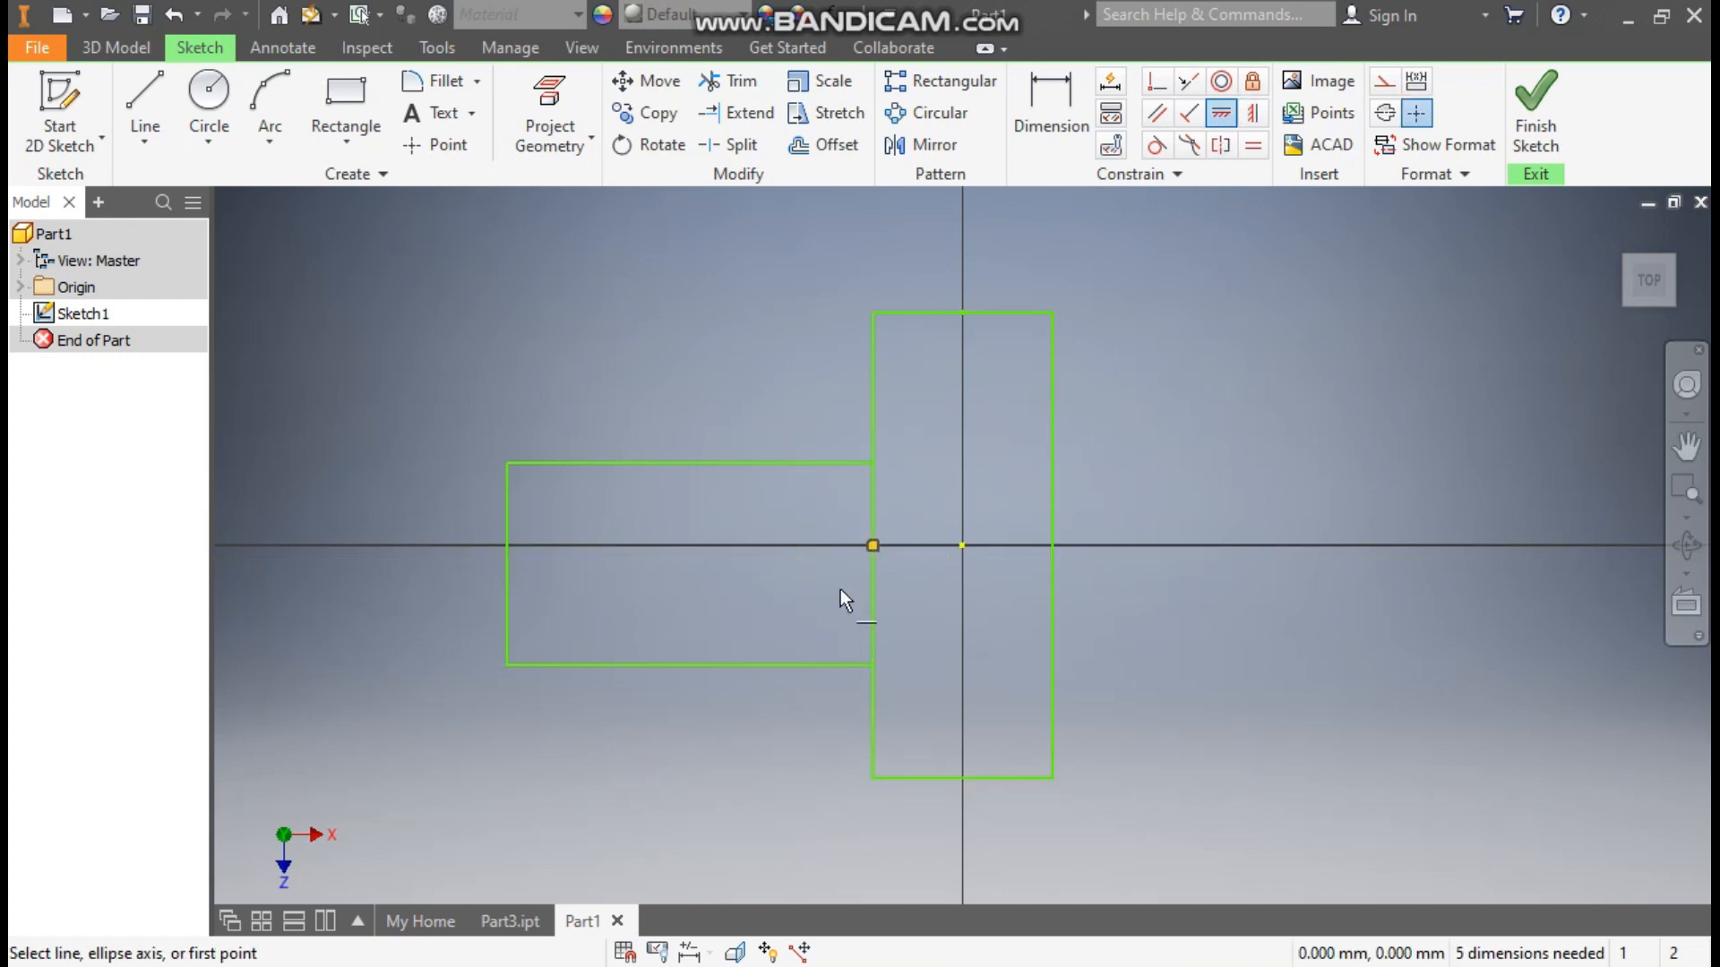
pyautogui.click(507, 564)
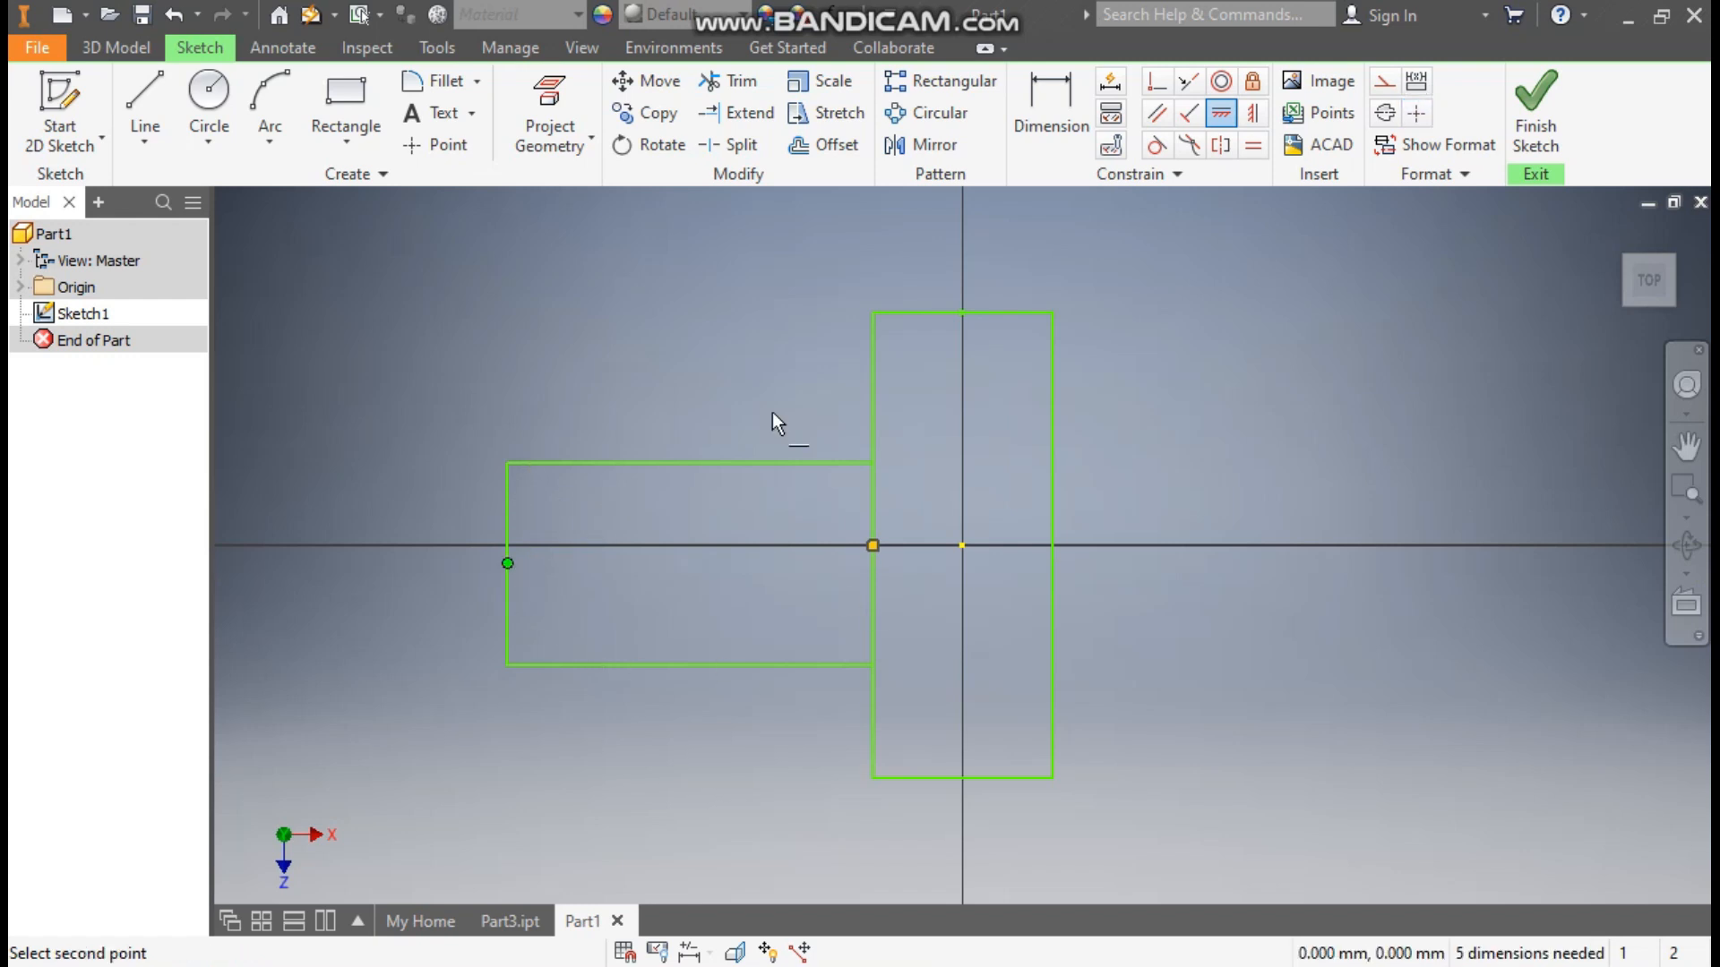
pyautogui.click(962, 548)
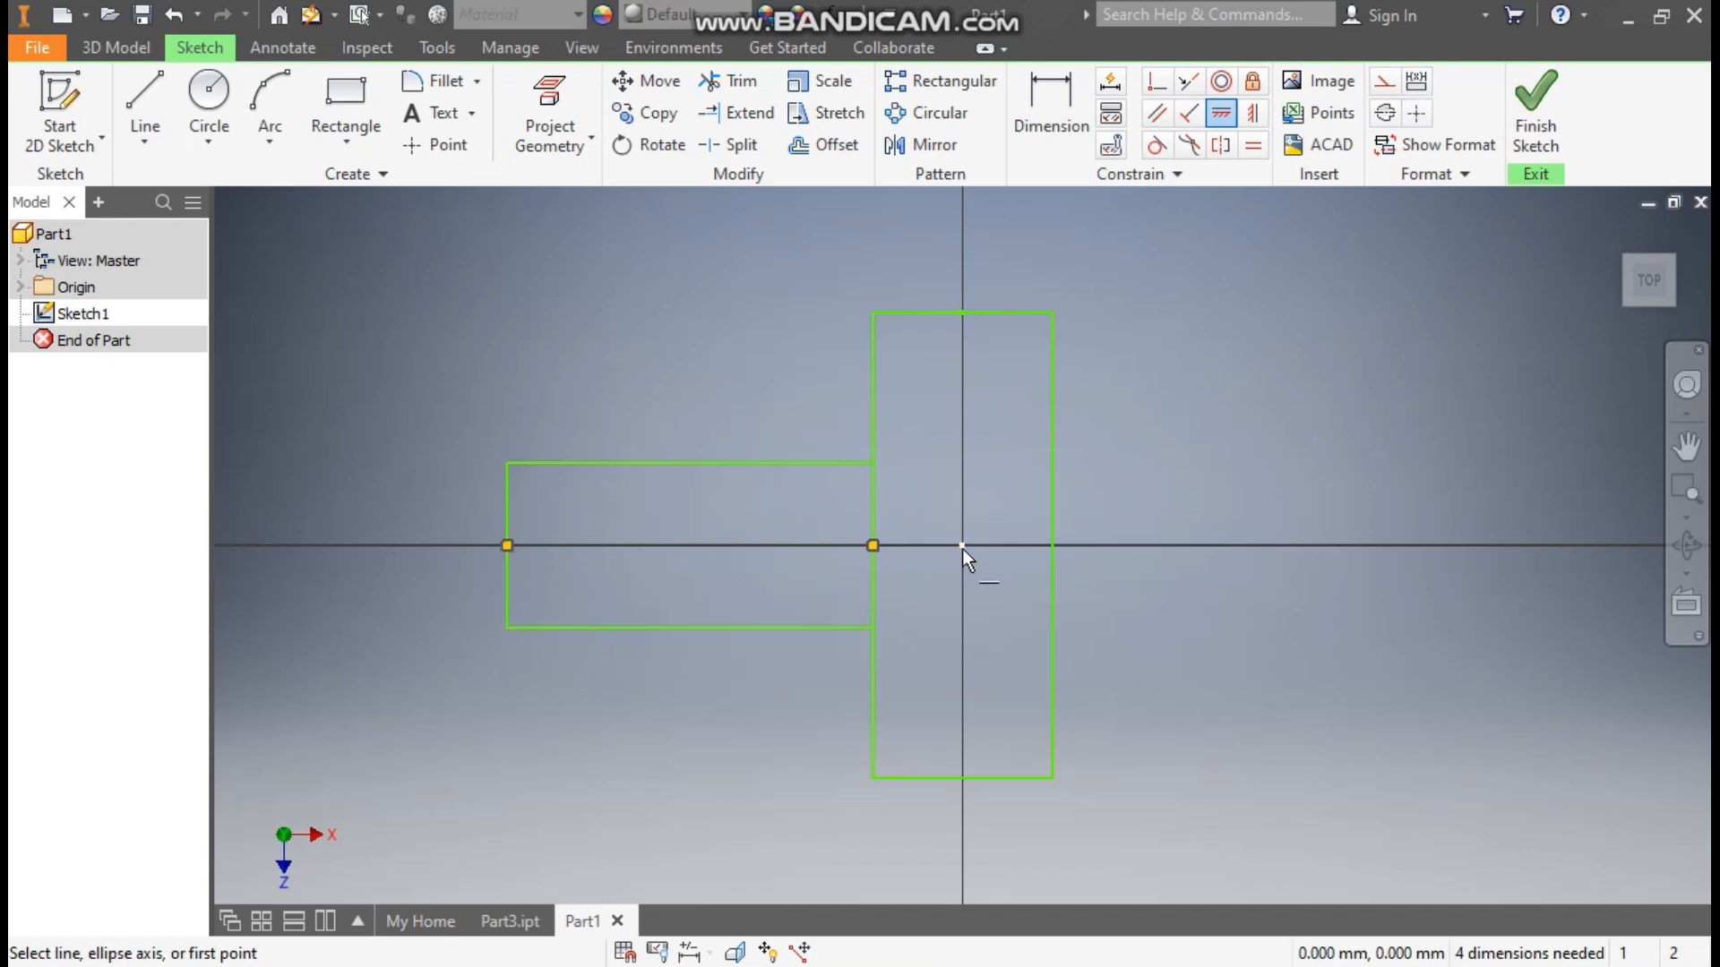
# Dimension the tall rectangle's bottom edge and set its width to 17 mm
pyautogui.click(1066, 86)
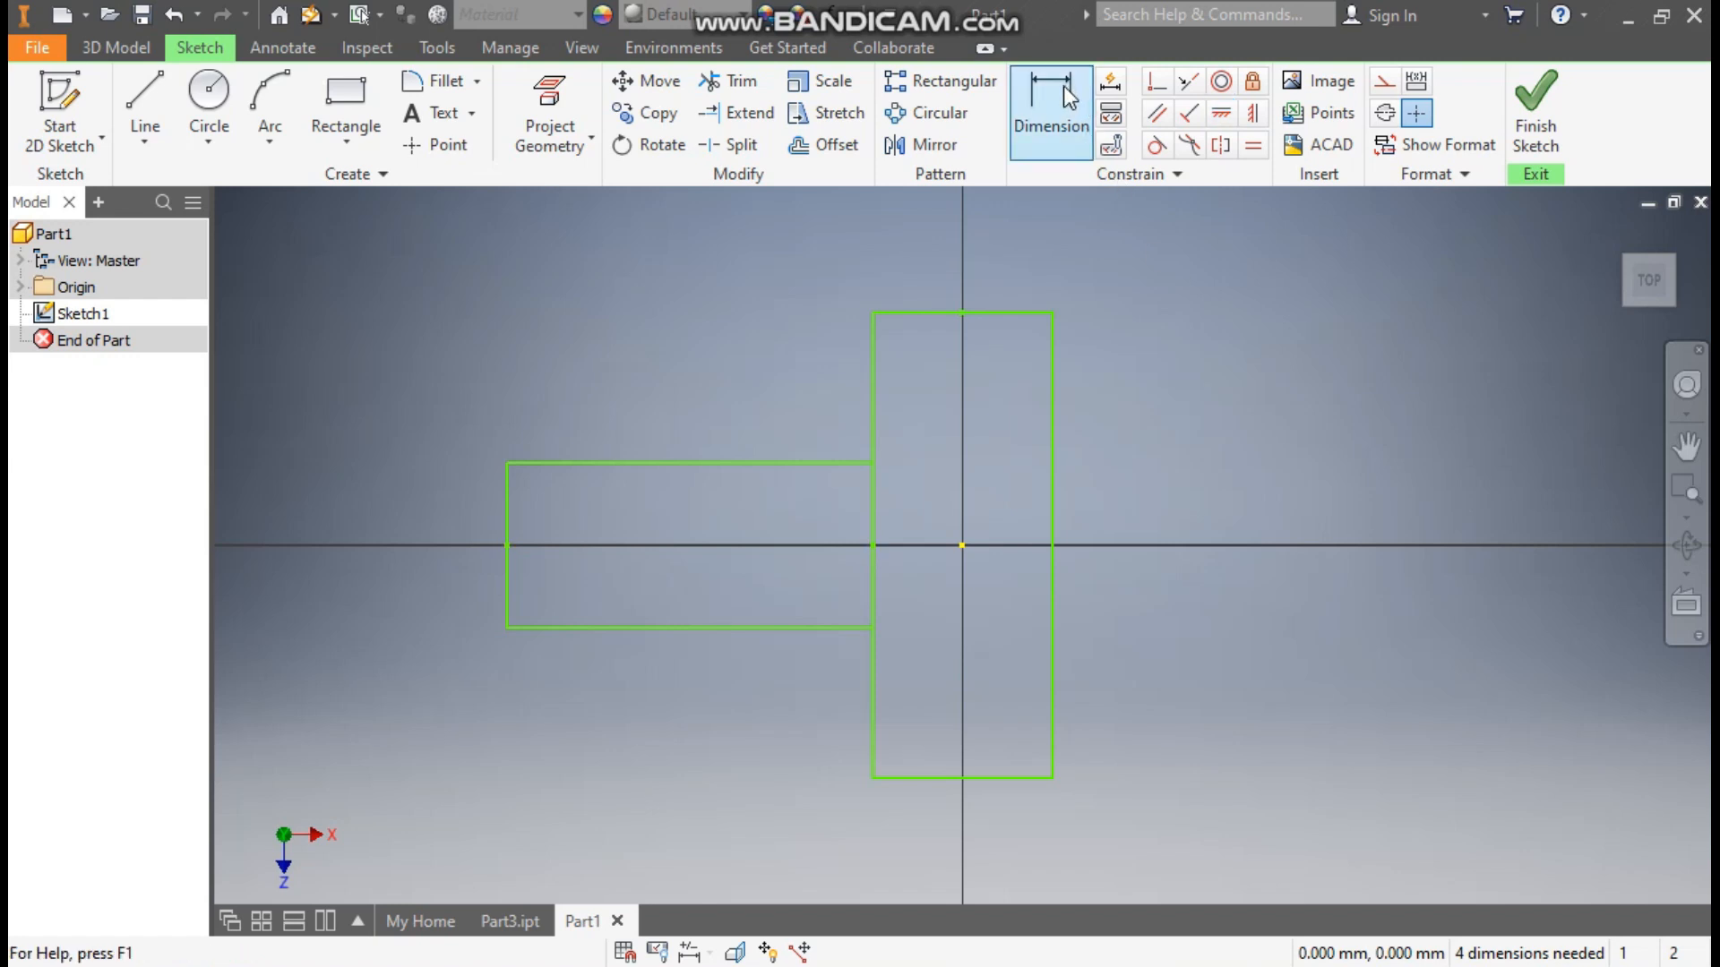
pyautogui.click(1062, 86)
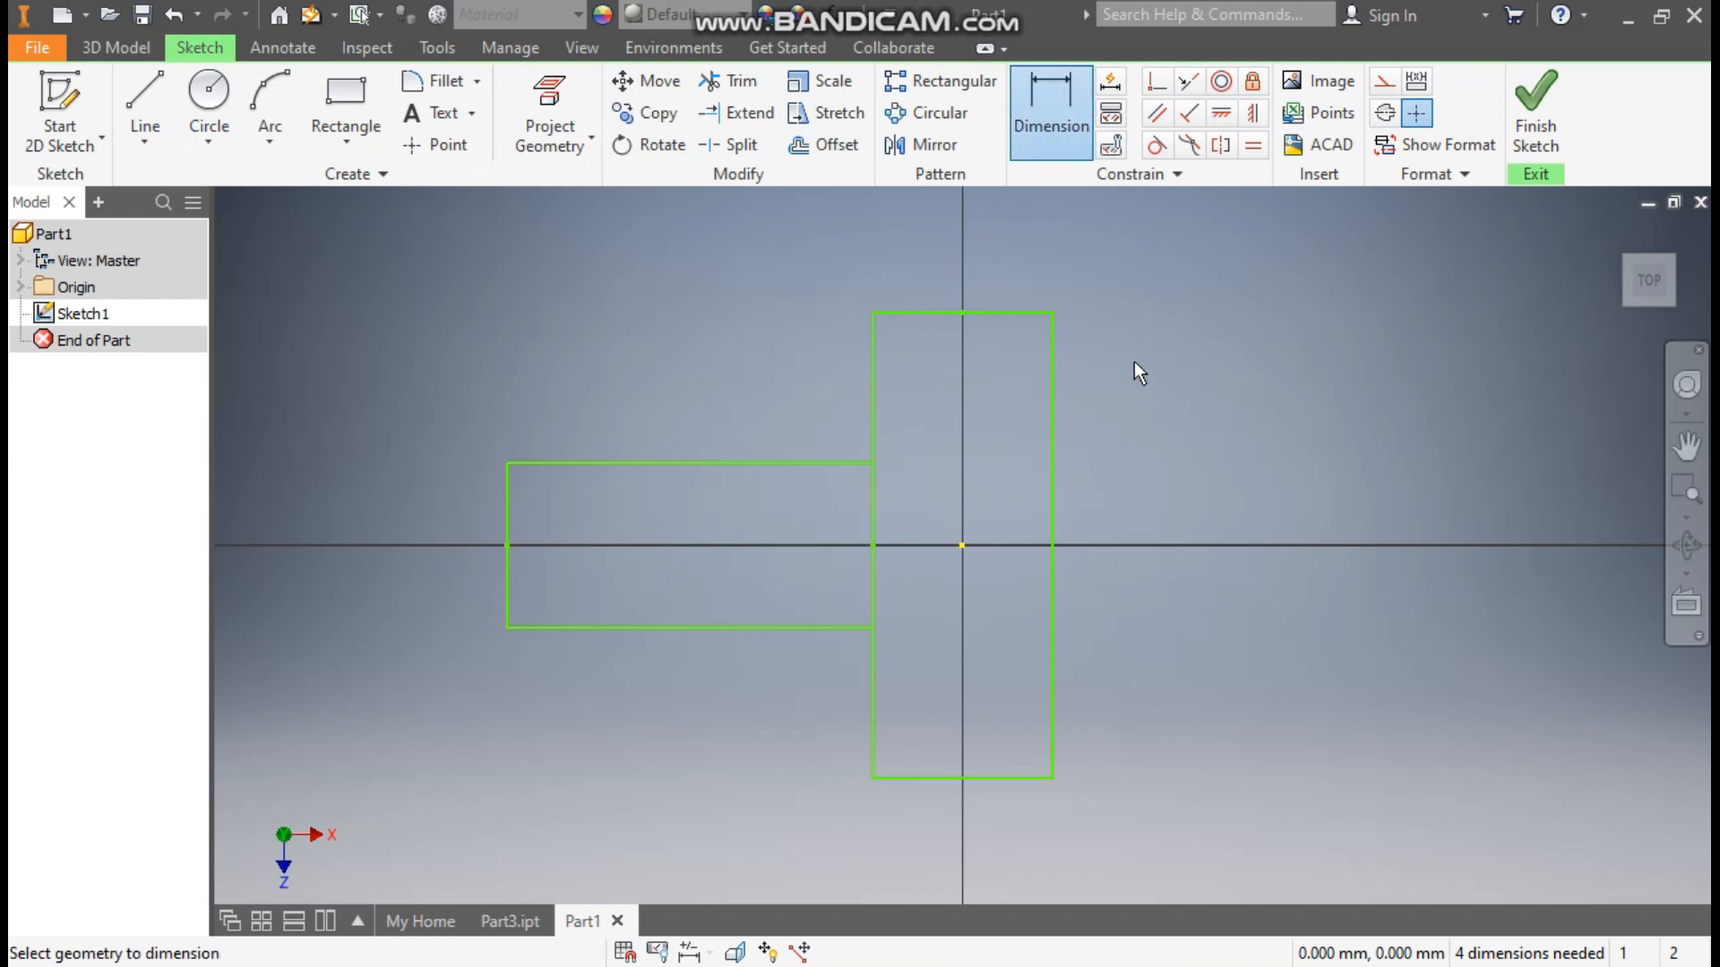
pyautogui.click(934, 778)
pyautogui.click(937, 842)
pyautogui.write('17')
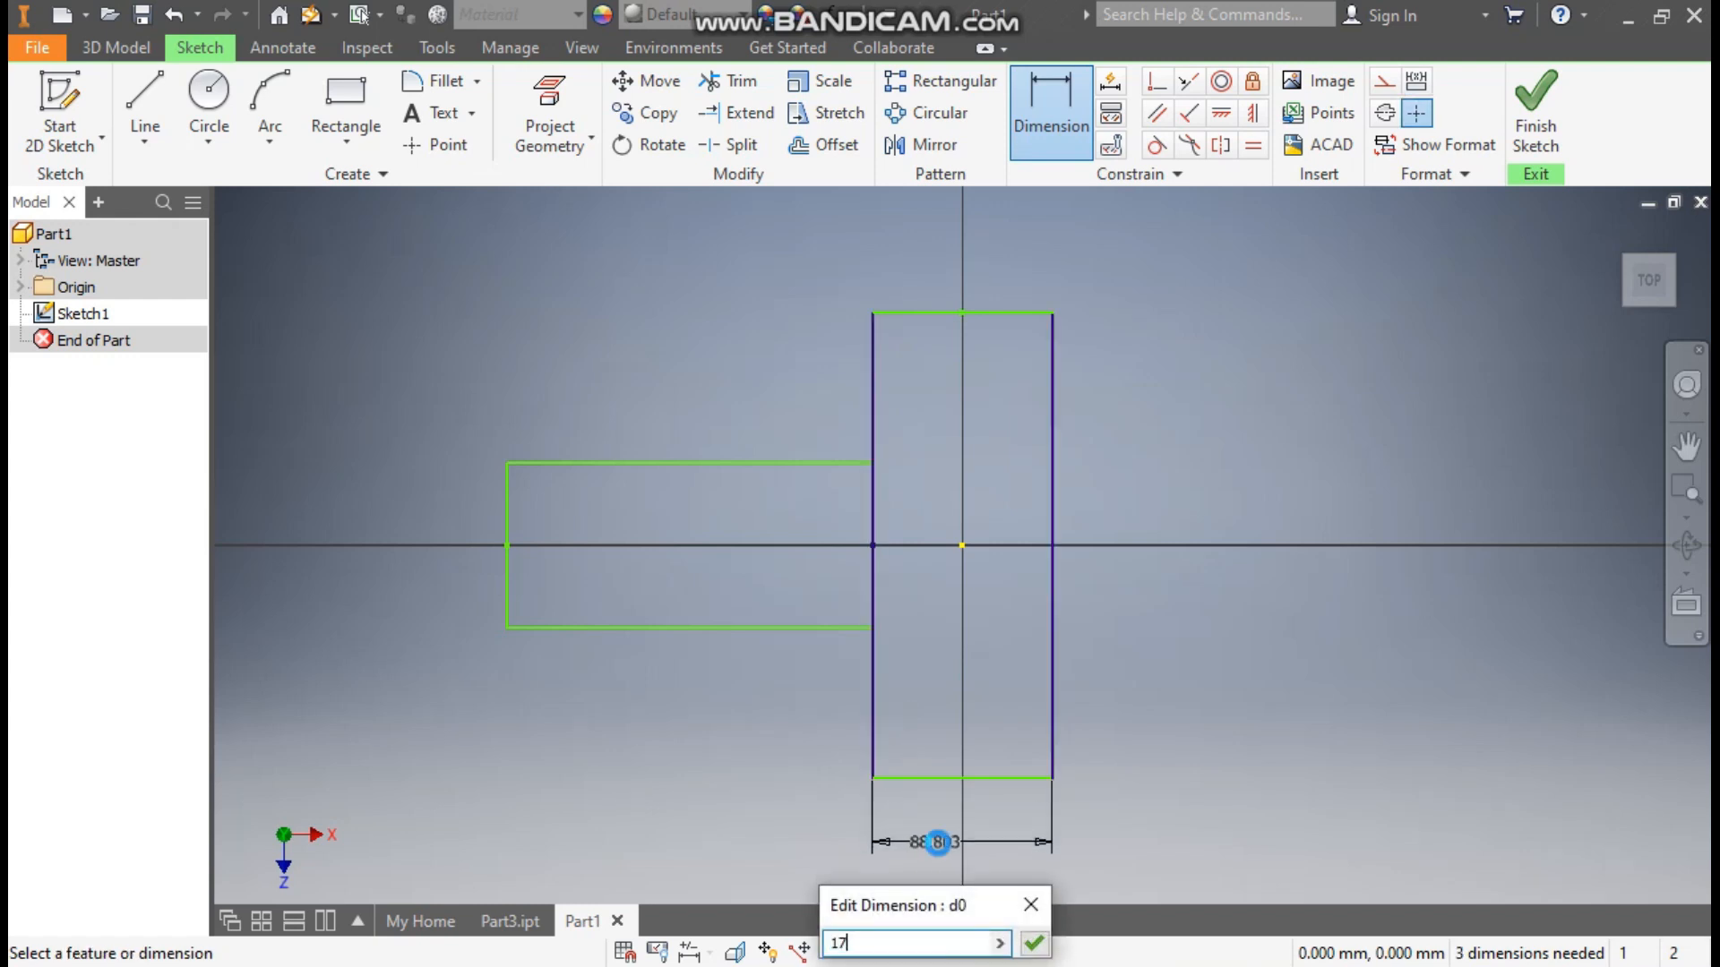
pyautogui.press('Return')
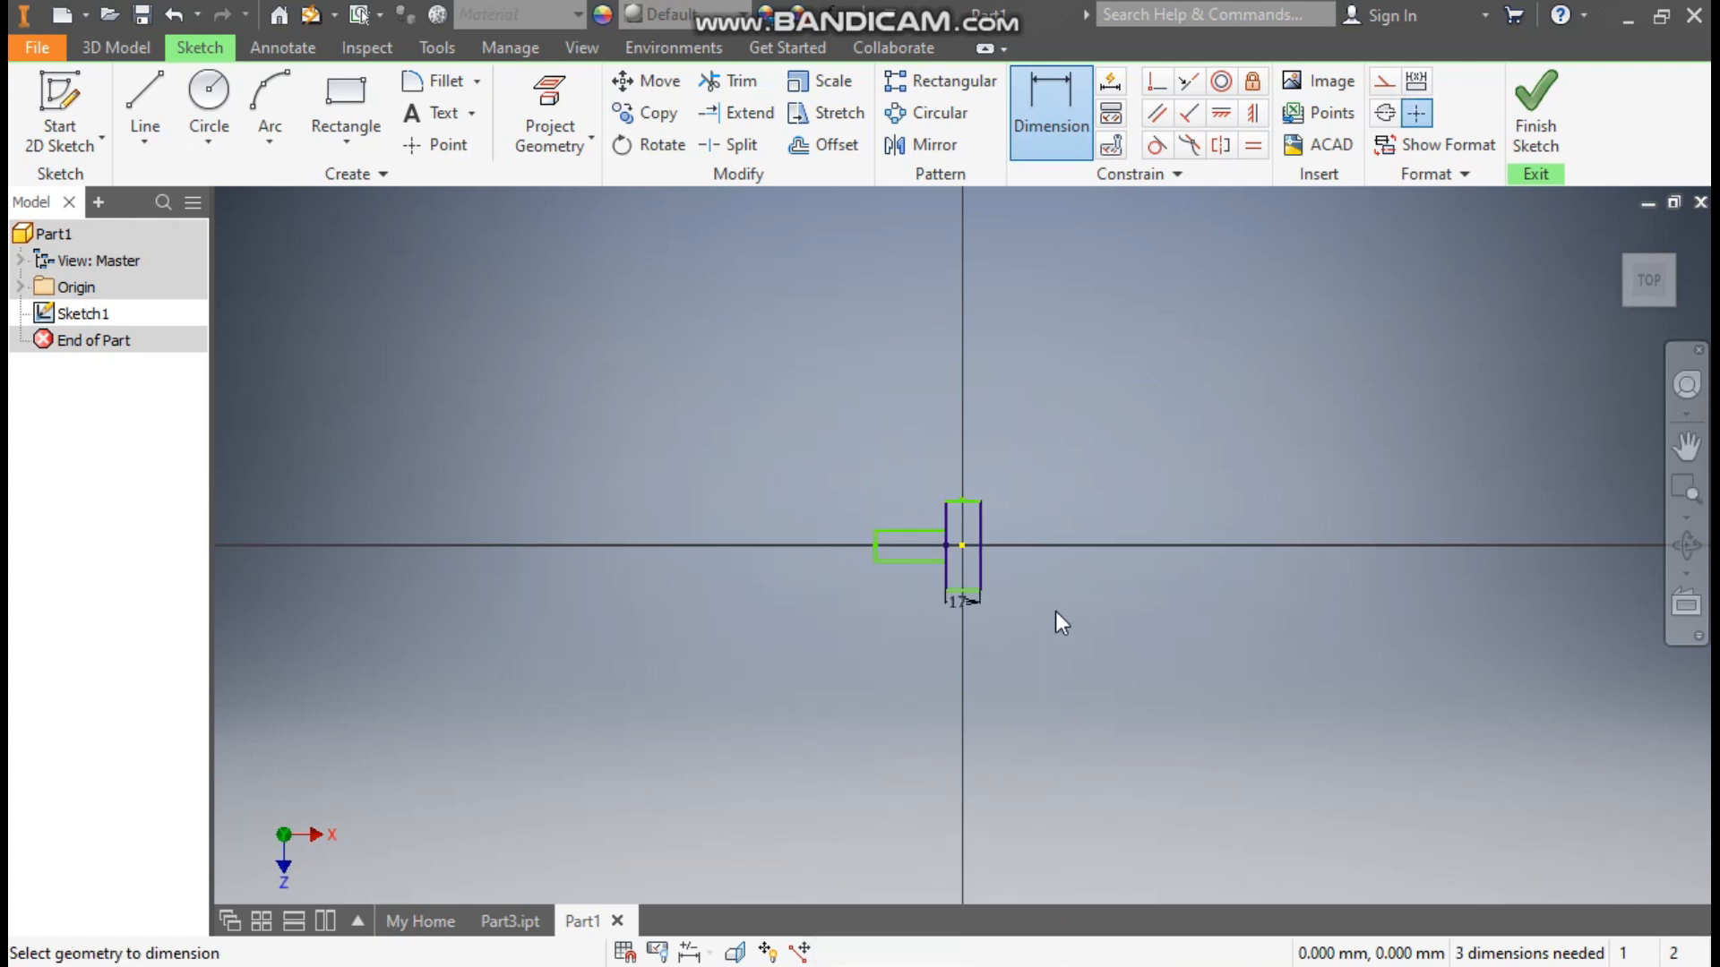
# Dimension the horizontal rectangle with a length of 44 mm and a height of 26 mm
pyautogui.scroll(5, 994, 604)
pyautogui.click(667, 451)
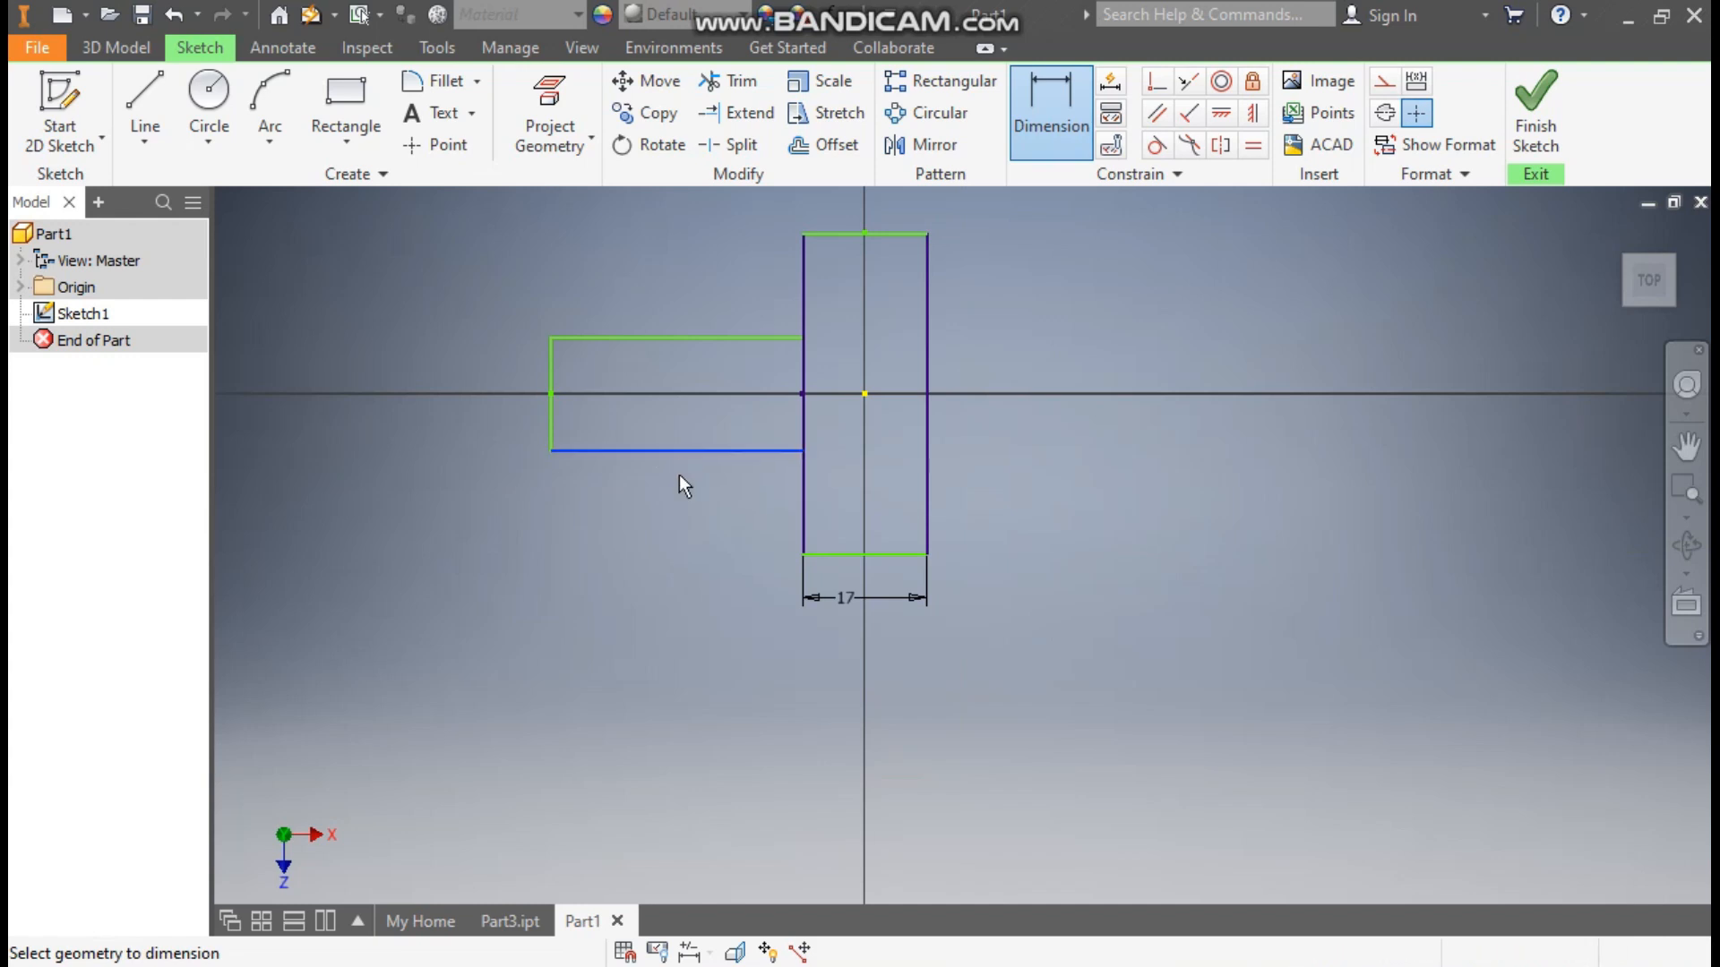
pyautogui.click(694, 597)
pyautogui.write('44')
pyautogui.press('Return')
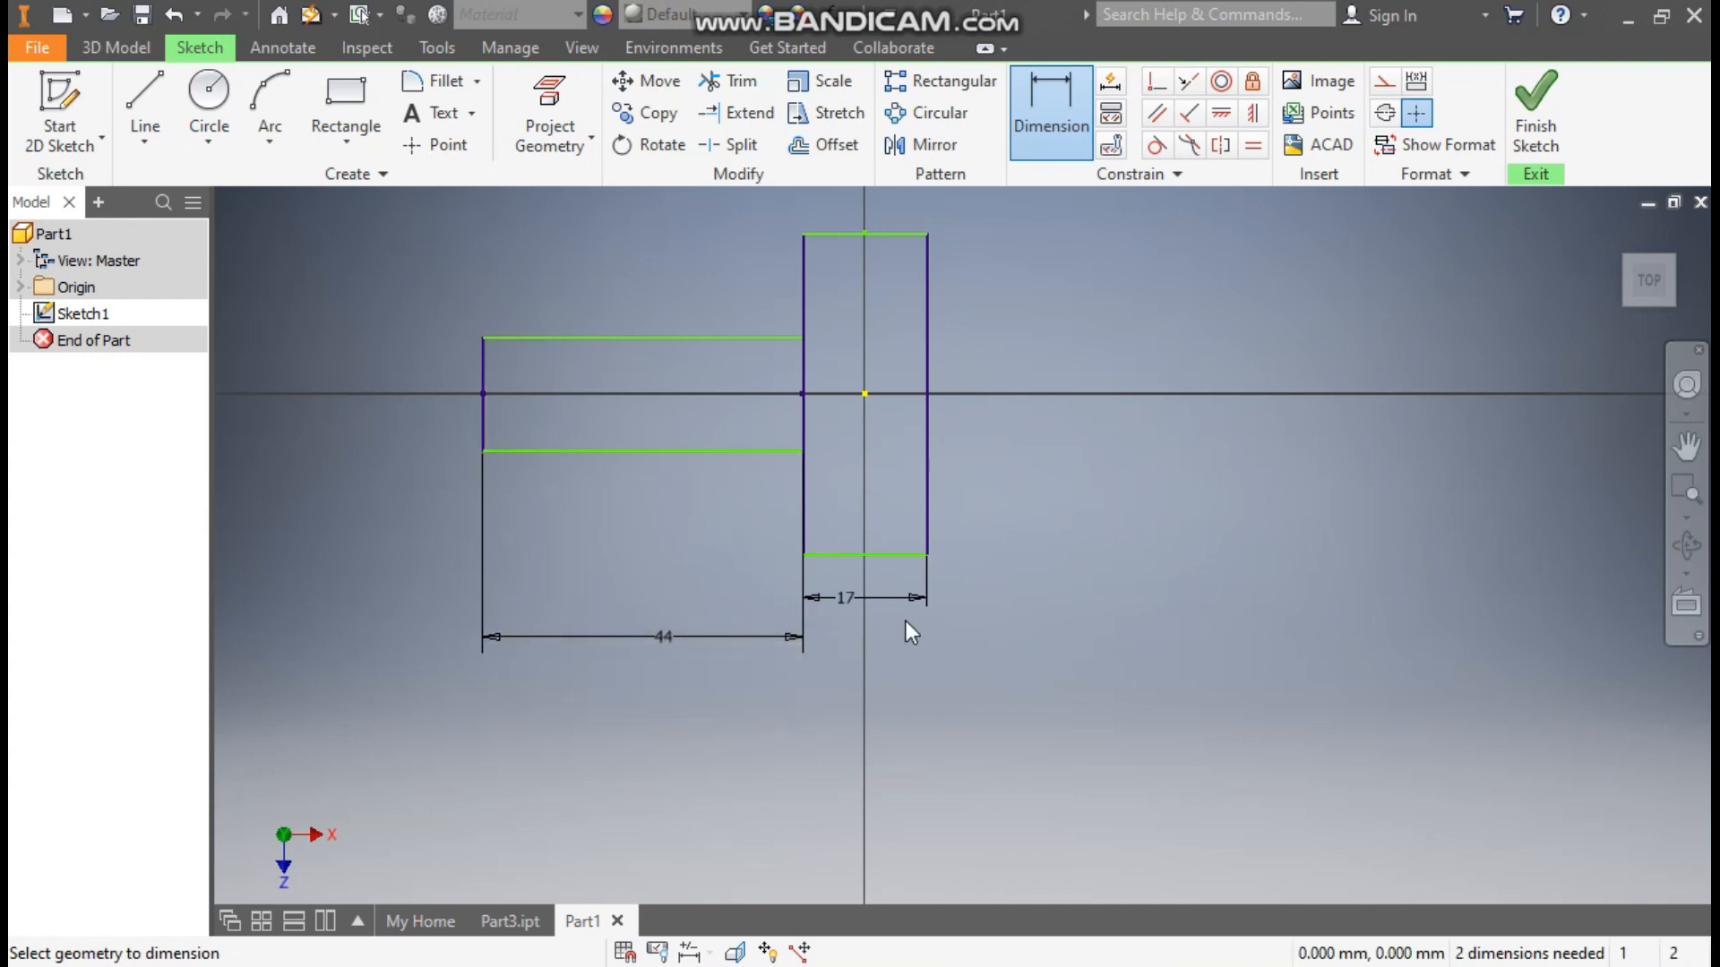
pyautogui.click(484, 392)
pyautogui.click(410, 394)
pyautogui.write('26')
pyautogui.press('Return')
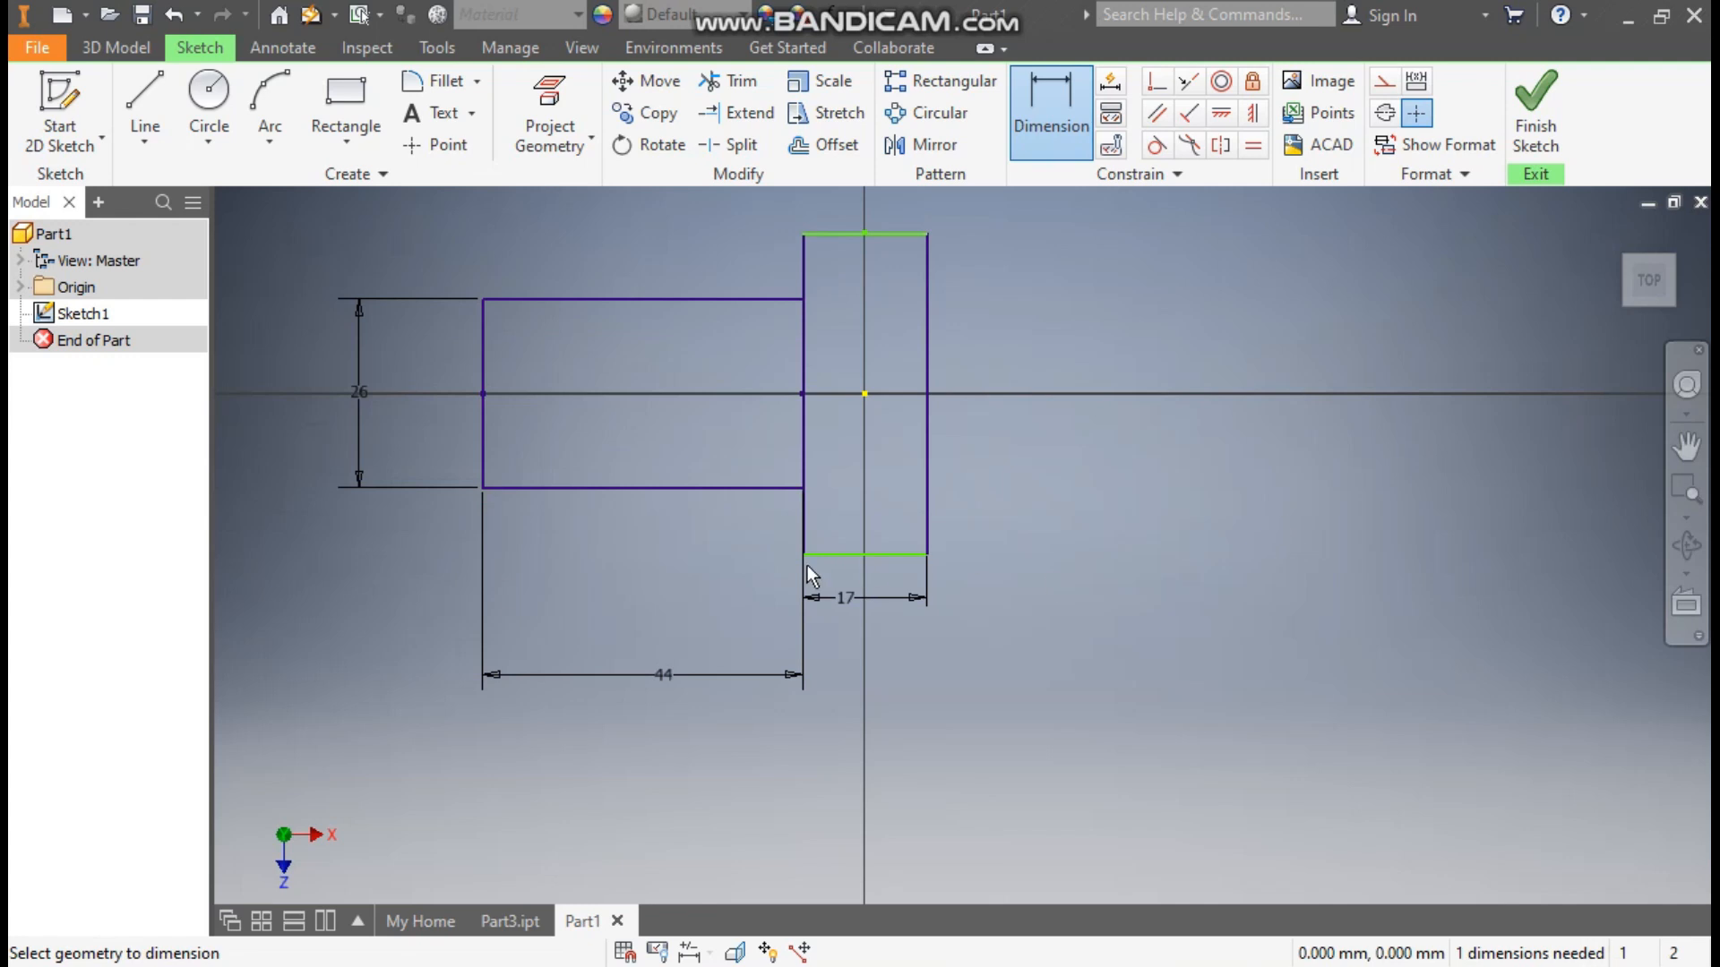
# Set the distance between the two rectangles' bottom edges to 34 mm and finish the sketch
pyautogui.click(832, 555)
pyautogui.click(781, 491)
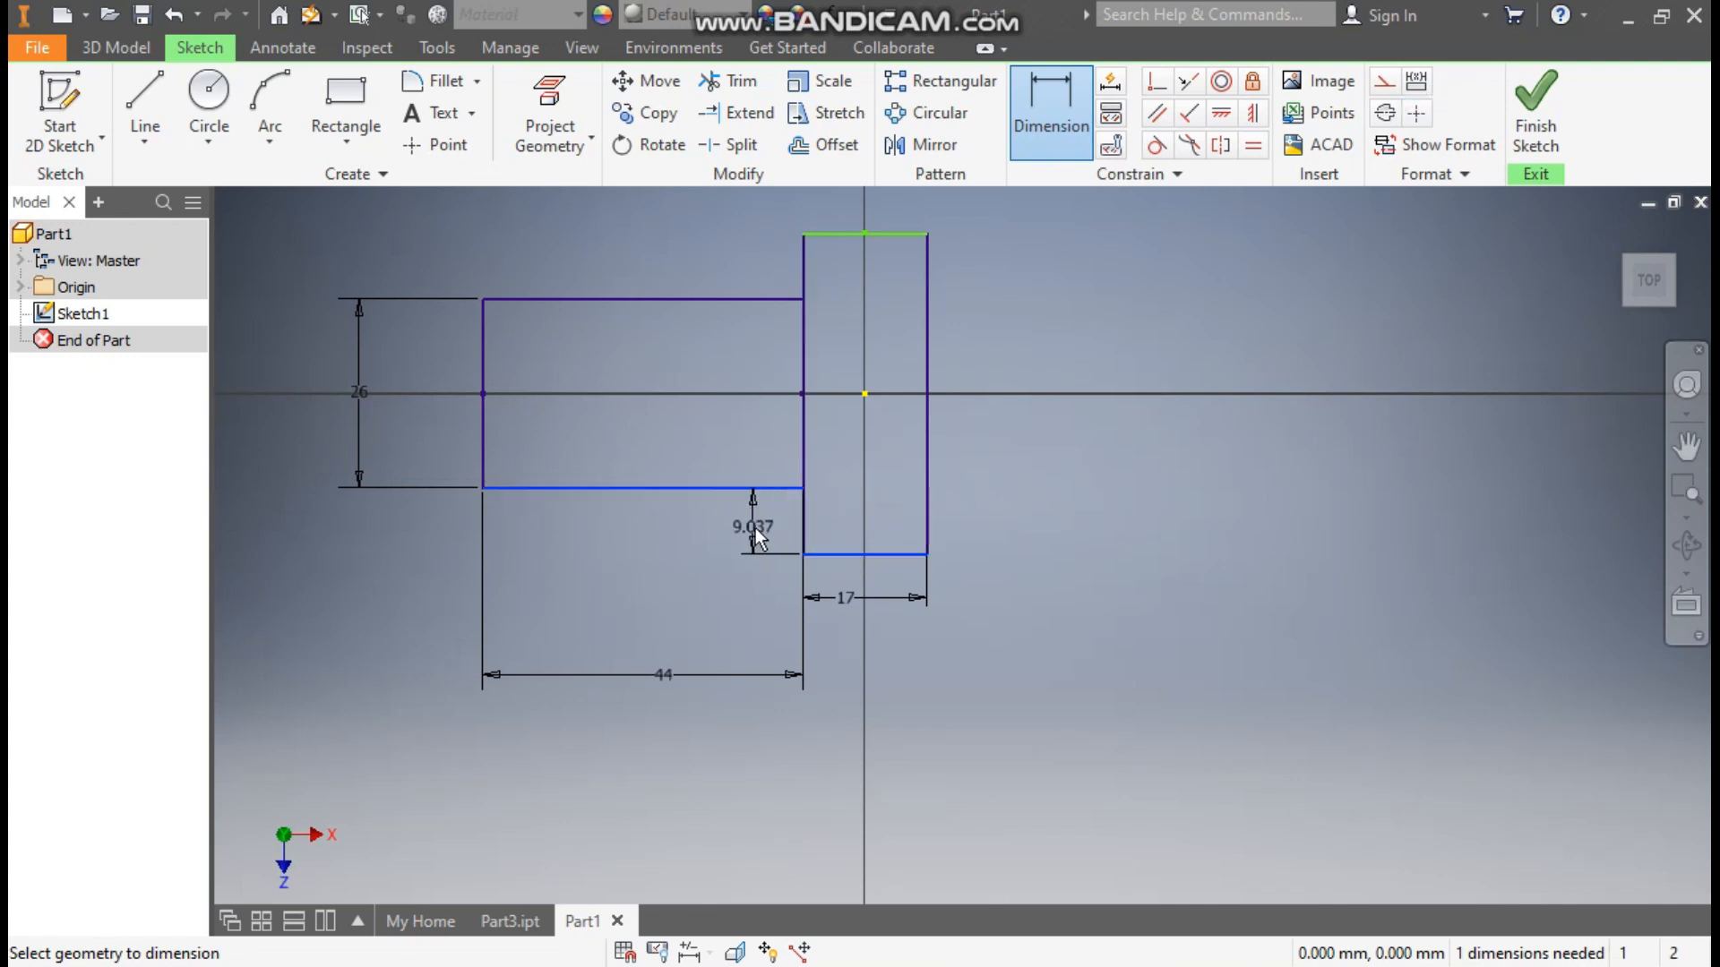
pyautogui.click(755, 528)
pyautogui.write('34')
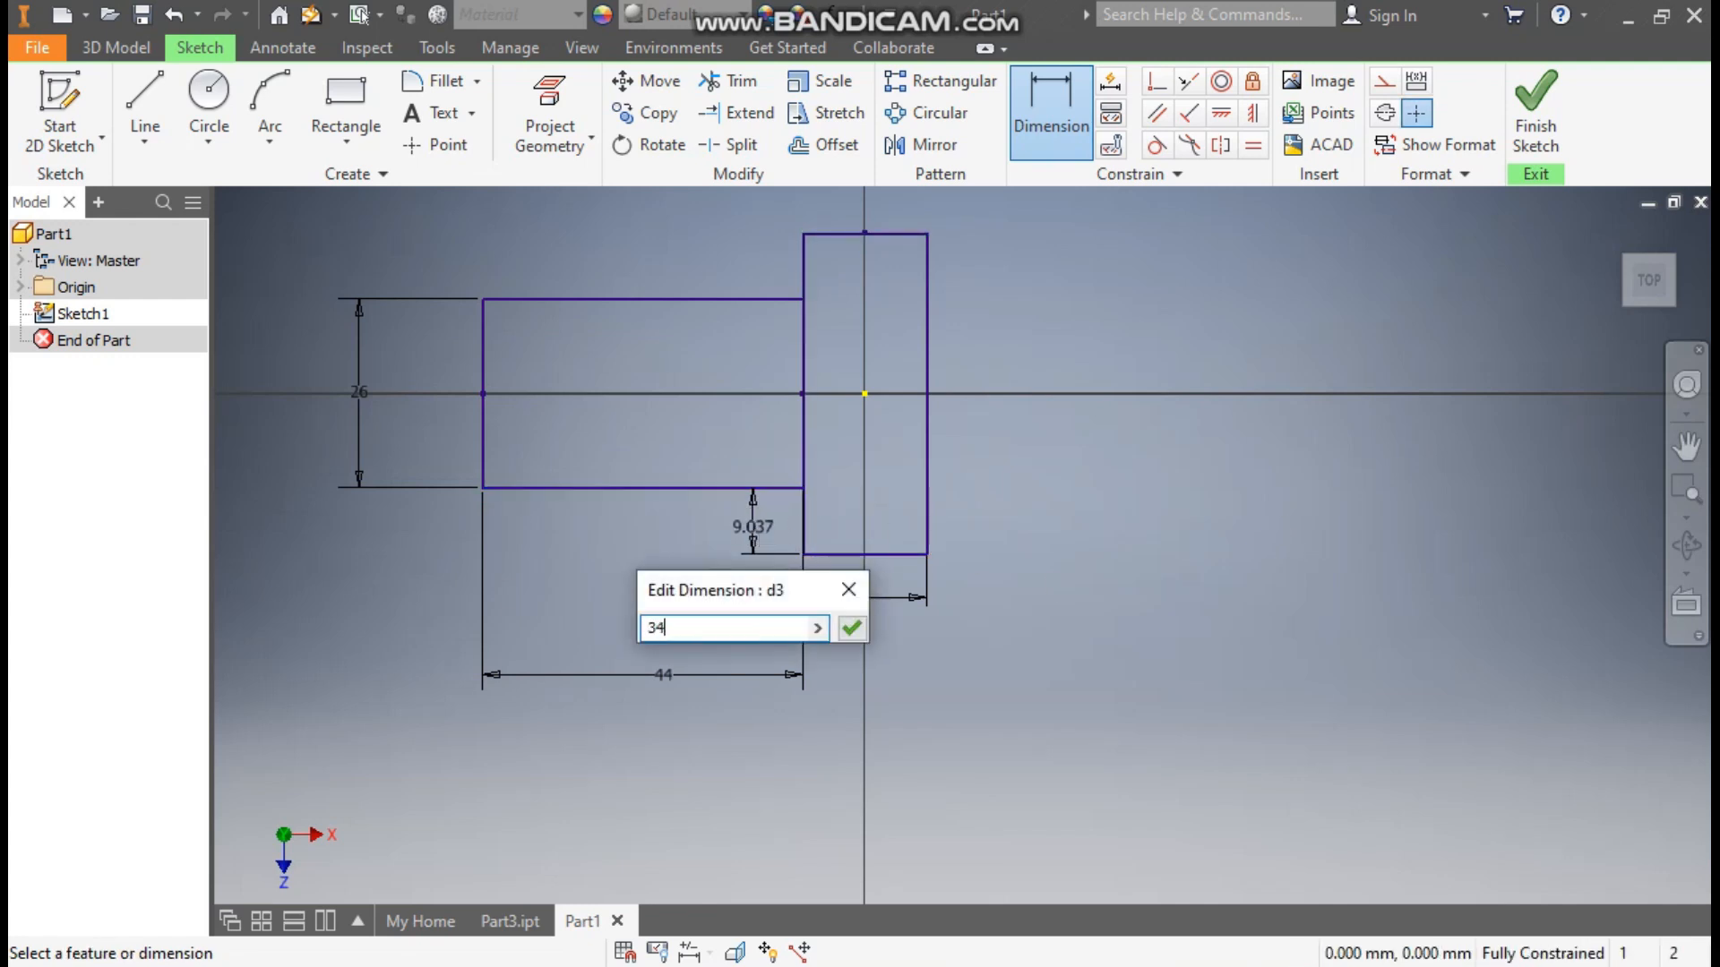
pyautogui.press('Return')
pyautogui.moveTo(979, 380)
pyautogui.mouseDown(button='middle')
pyautogui.moveTo(1048, 438)
pyautogui.moveTo(1053, 531)
pyautogui.moveTo(1021, 511)
pyautogui.mouseUp(button='middle')
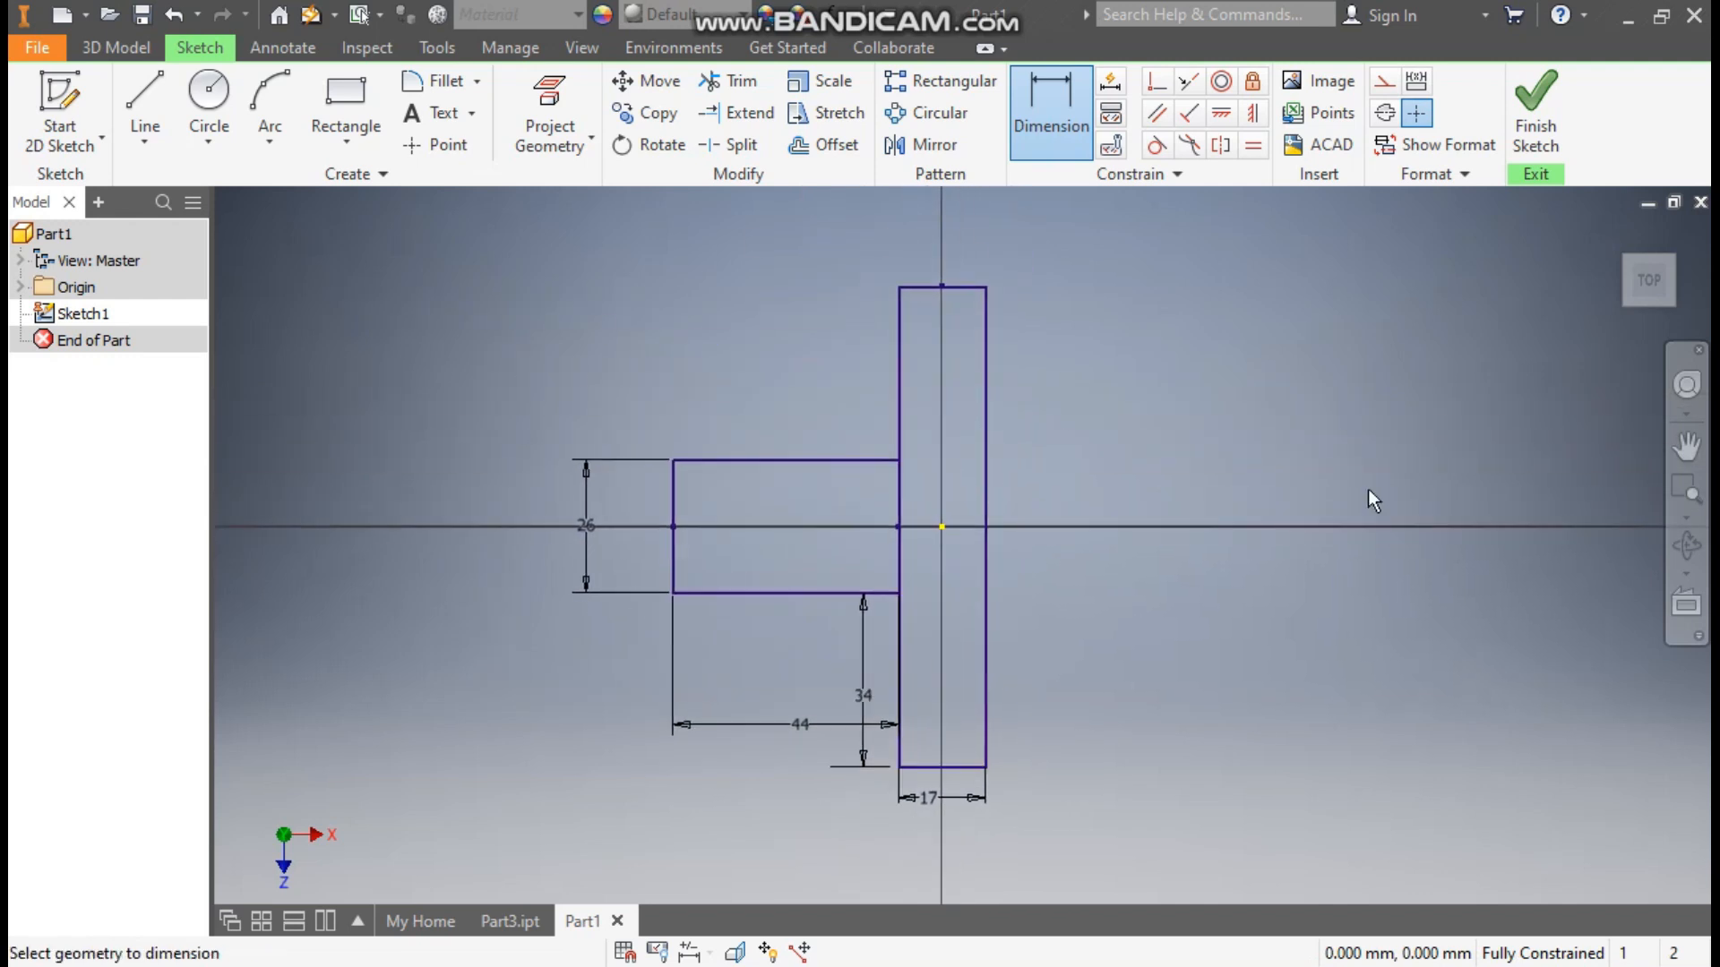
pyautogui.click(1537, 126)
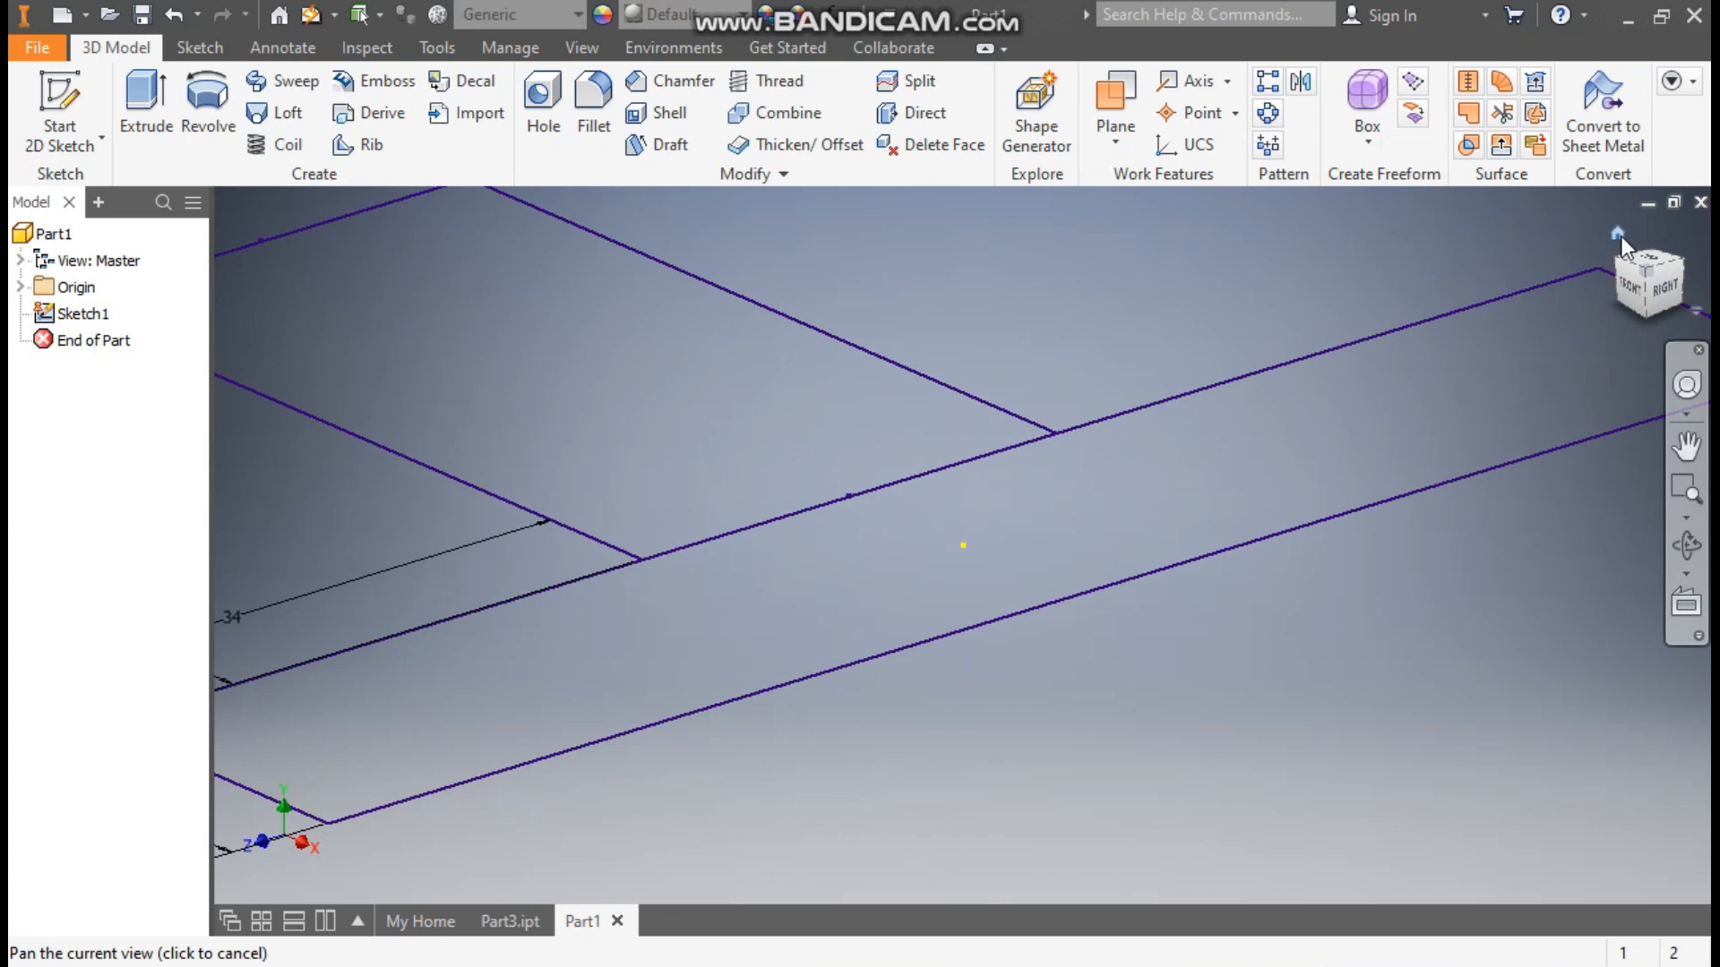
# Extrude both rectangle profiles together upward by 16 mm as one T-shaped solid
pyautogui.click(1622, 236)
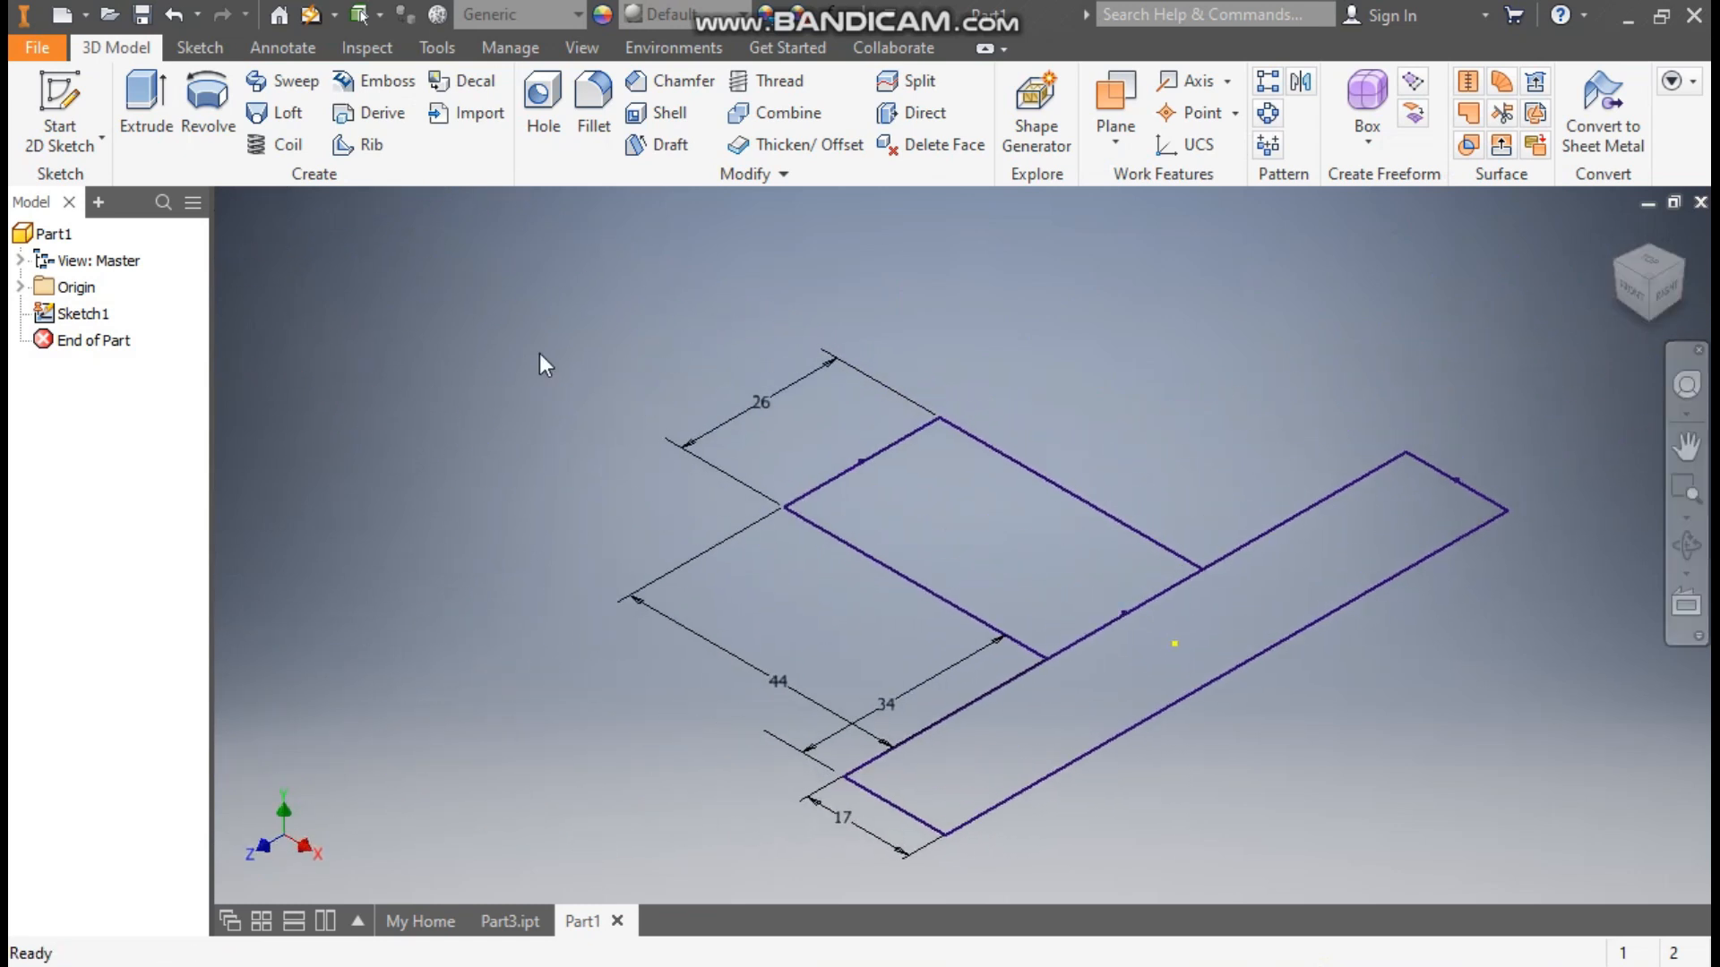
pyautogui.click(149, 94)
pyautogui.click(1046, 500)
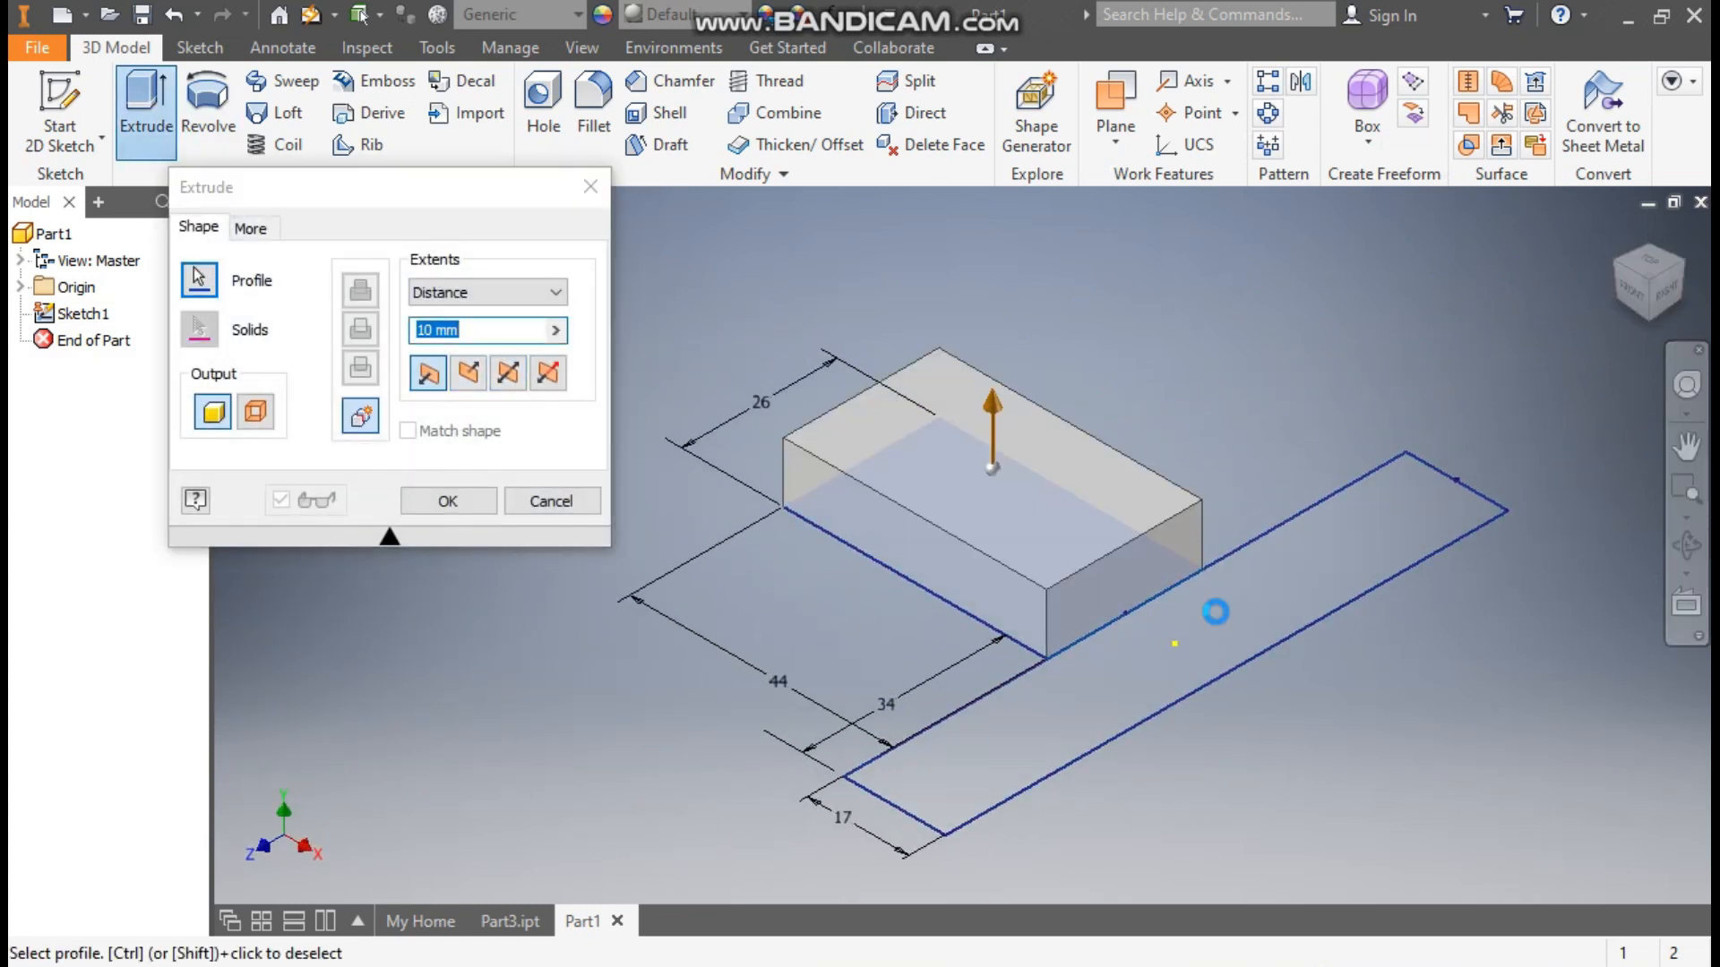
pyautogui.click(1192, 608)
pyautogui.moveTo(462, 329); pyautogui.dragTo(426, 338)
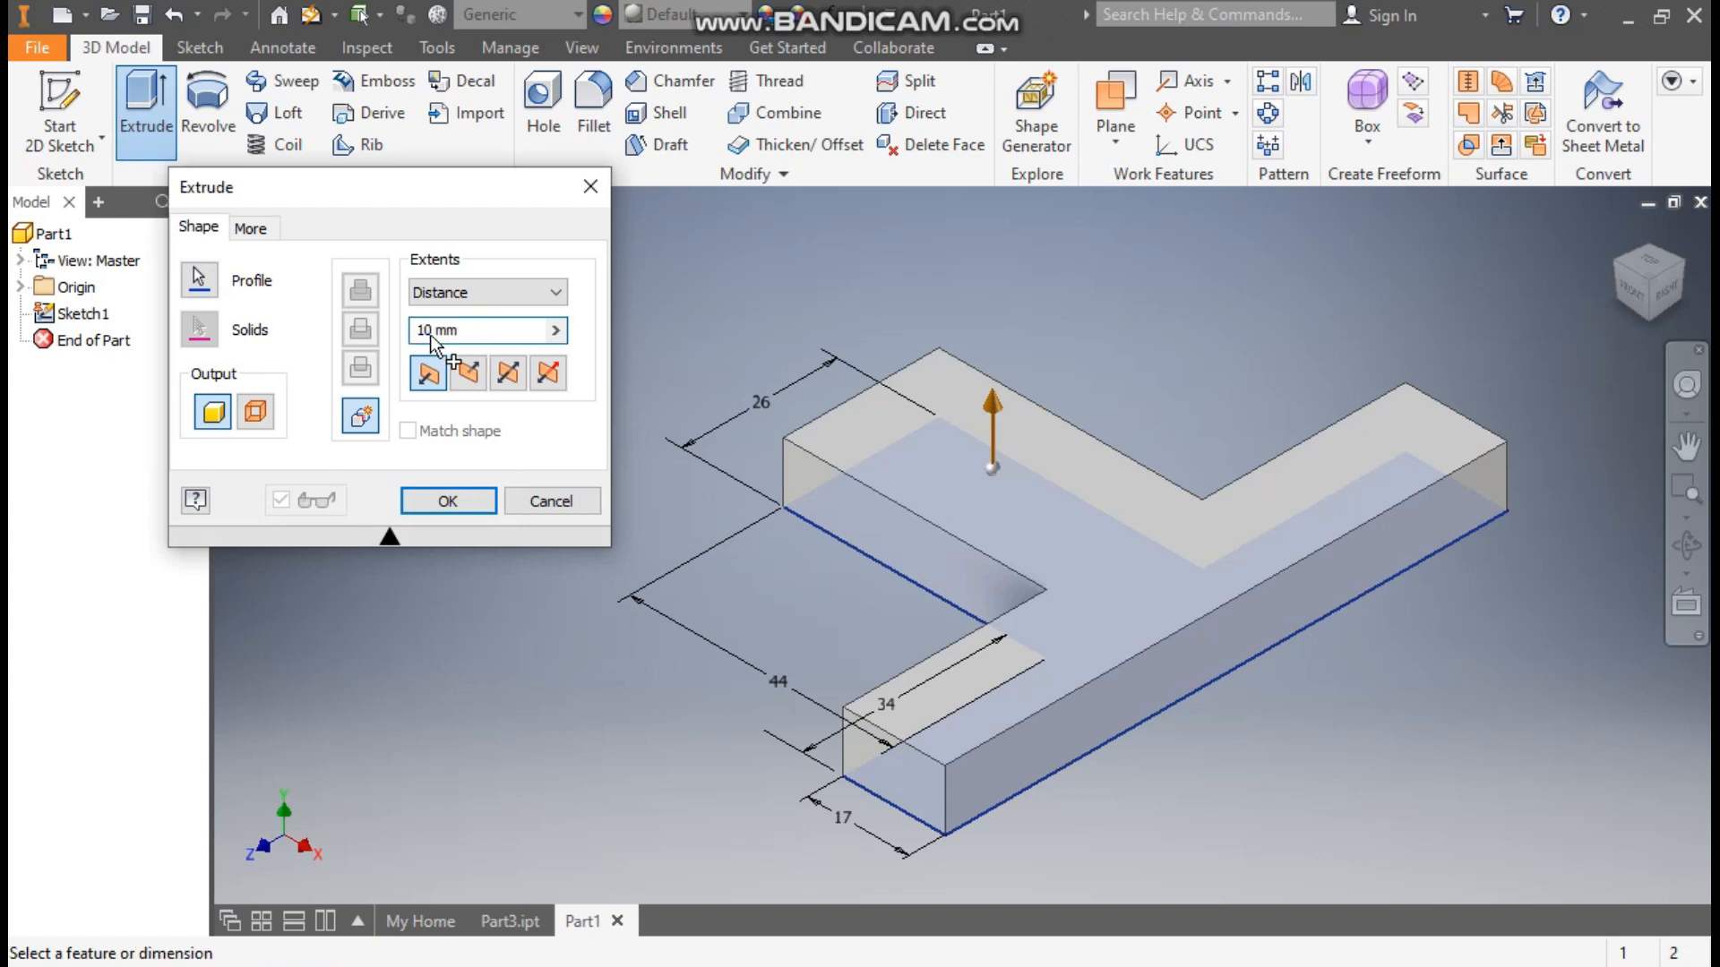
pyautogui.write('16')
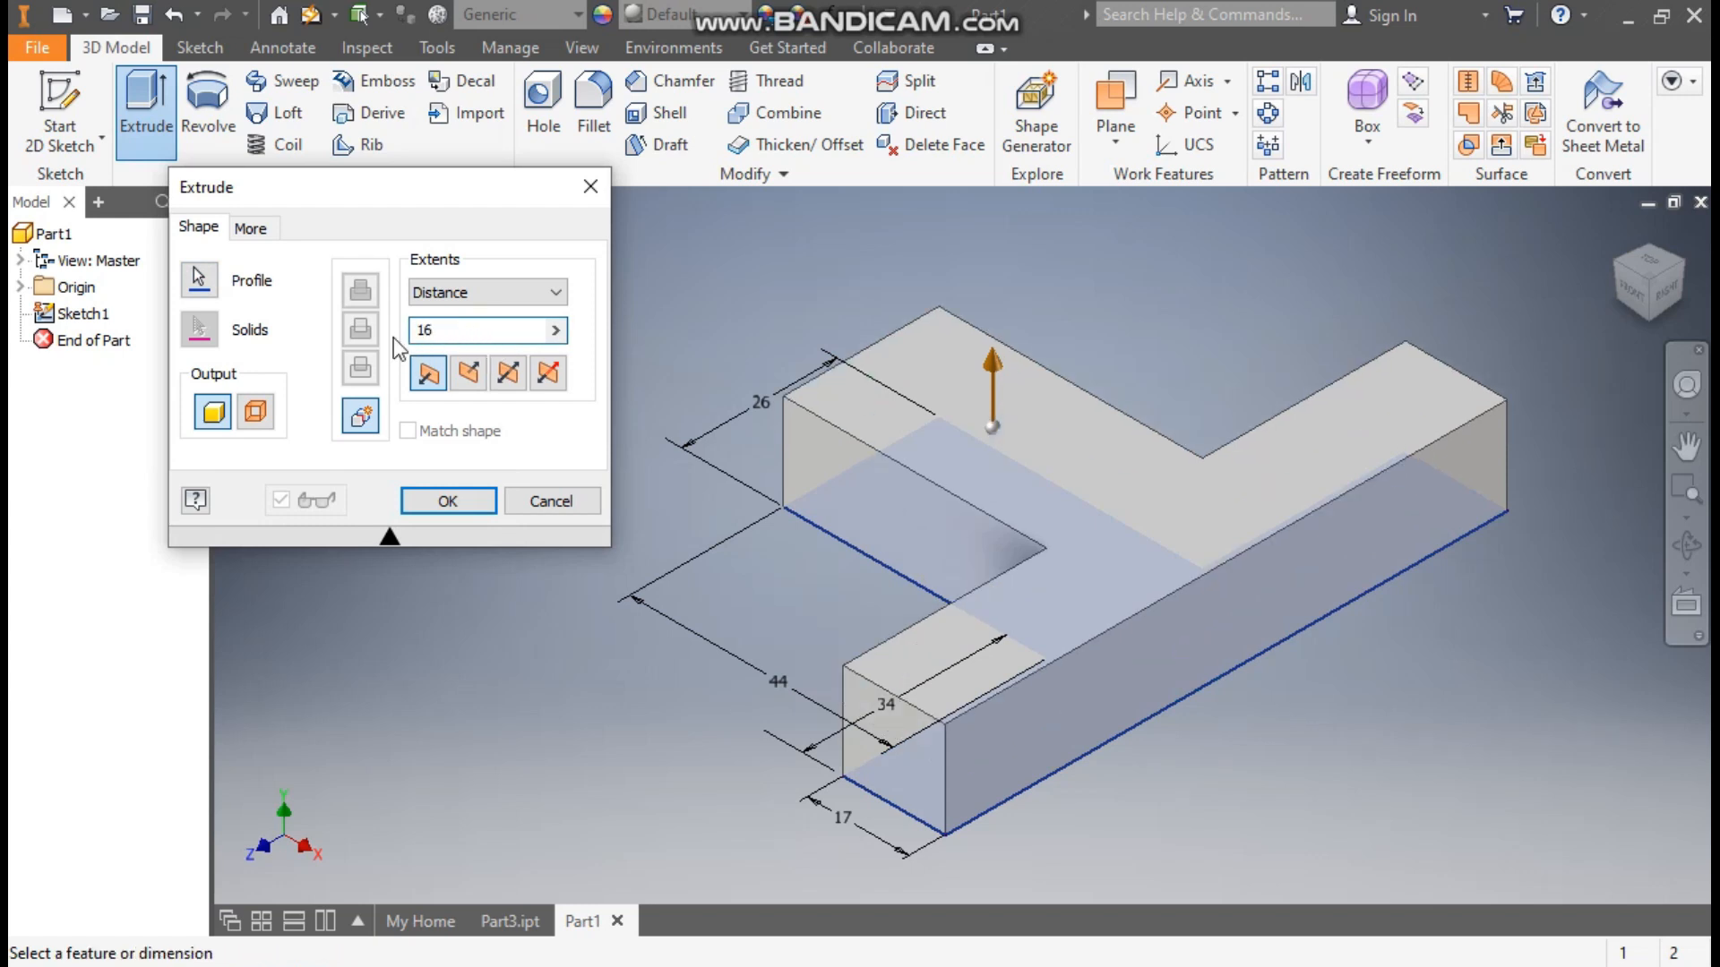
pyautogui.click(467, 503)
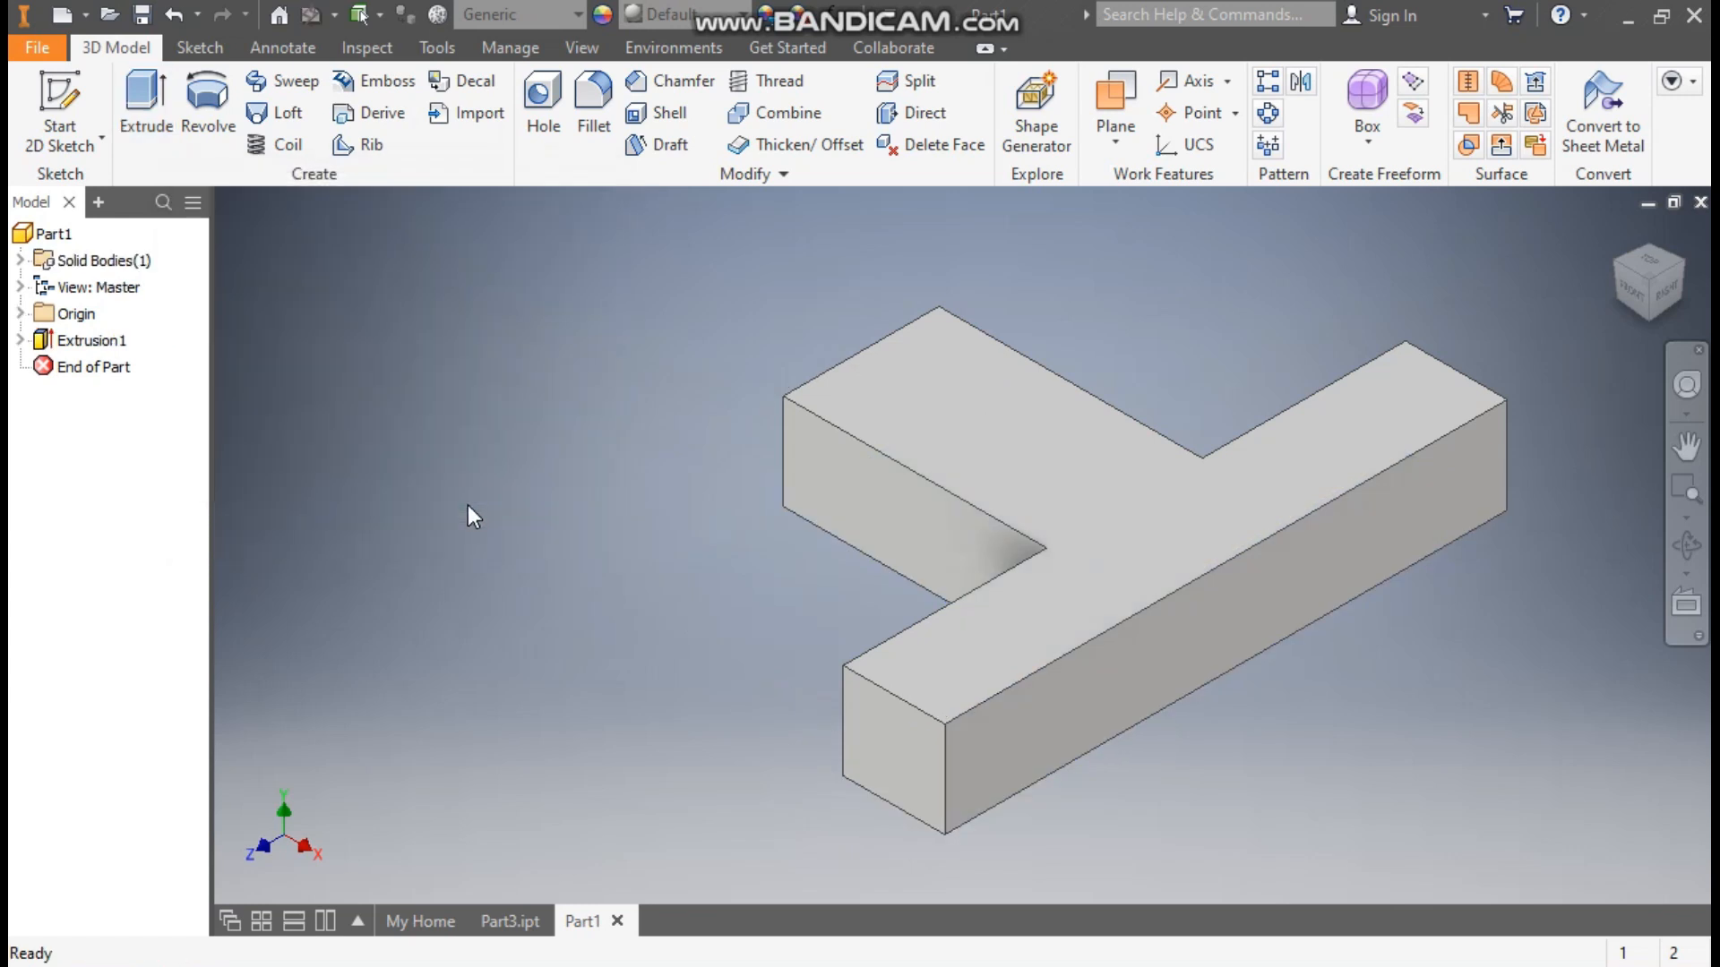
# Check the slot in the Part3 reference and sketch a two-point rectangle on the T-shaped base's top face, starting on the stem's end edge
pyautogui.click(509, 923)
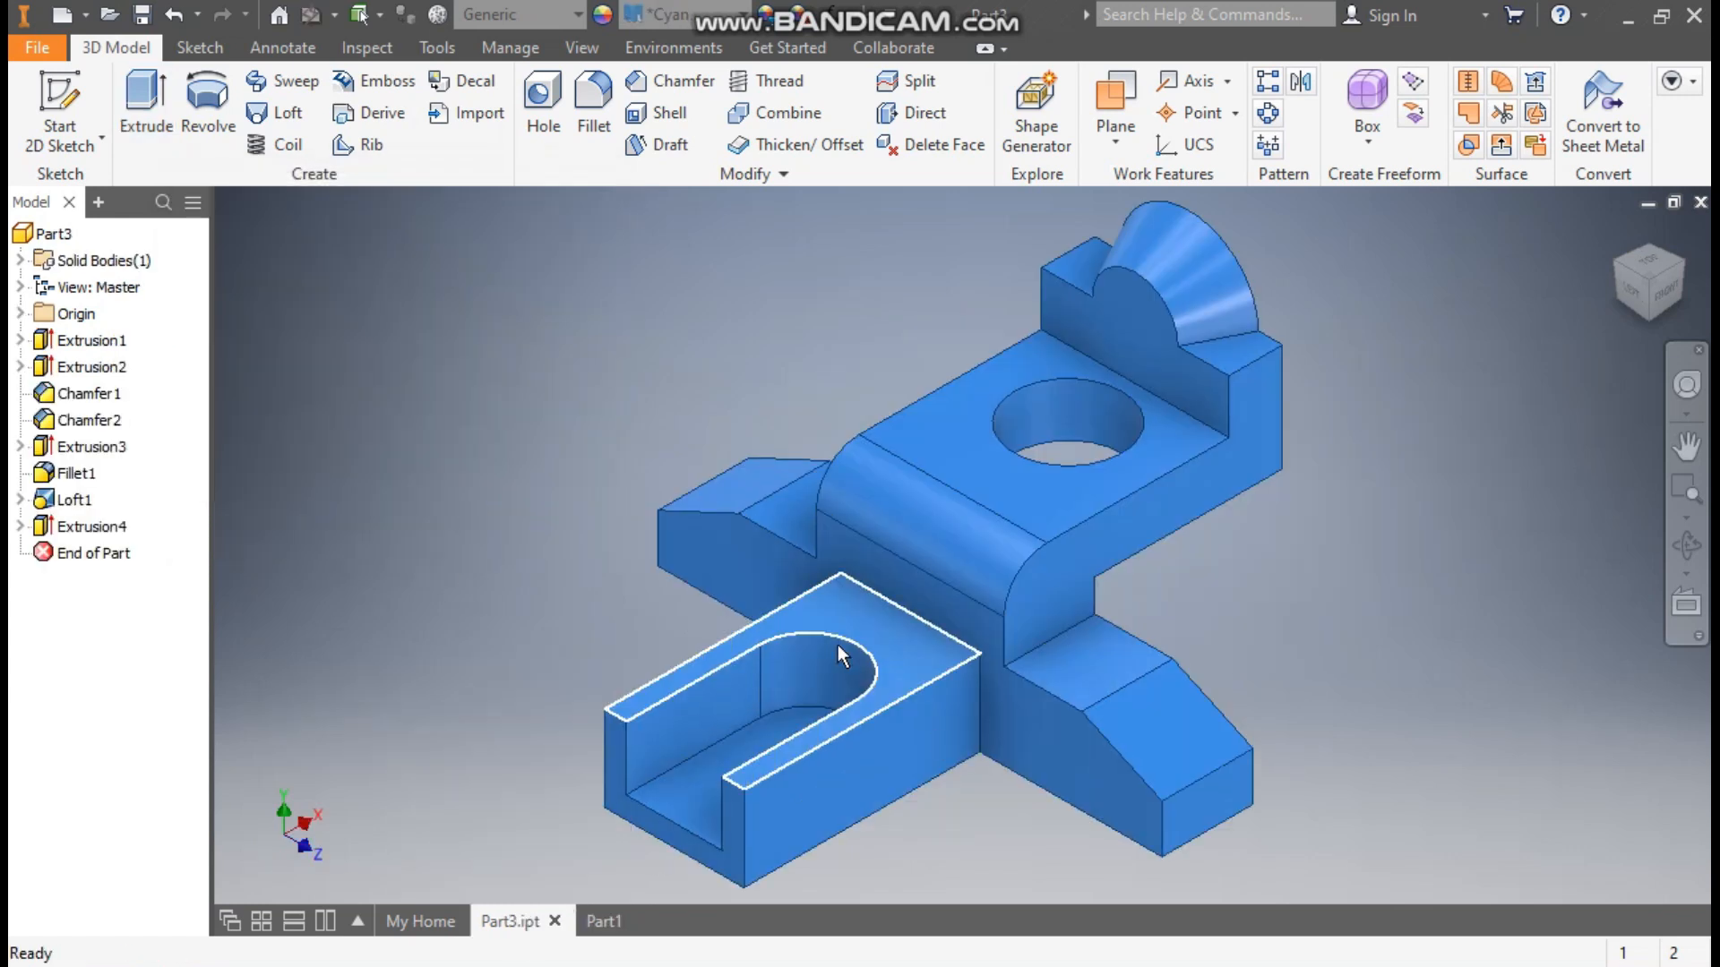
pyautogui.click(604, 919)
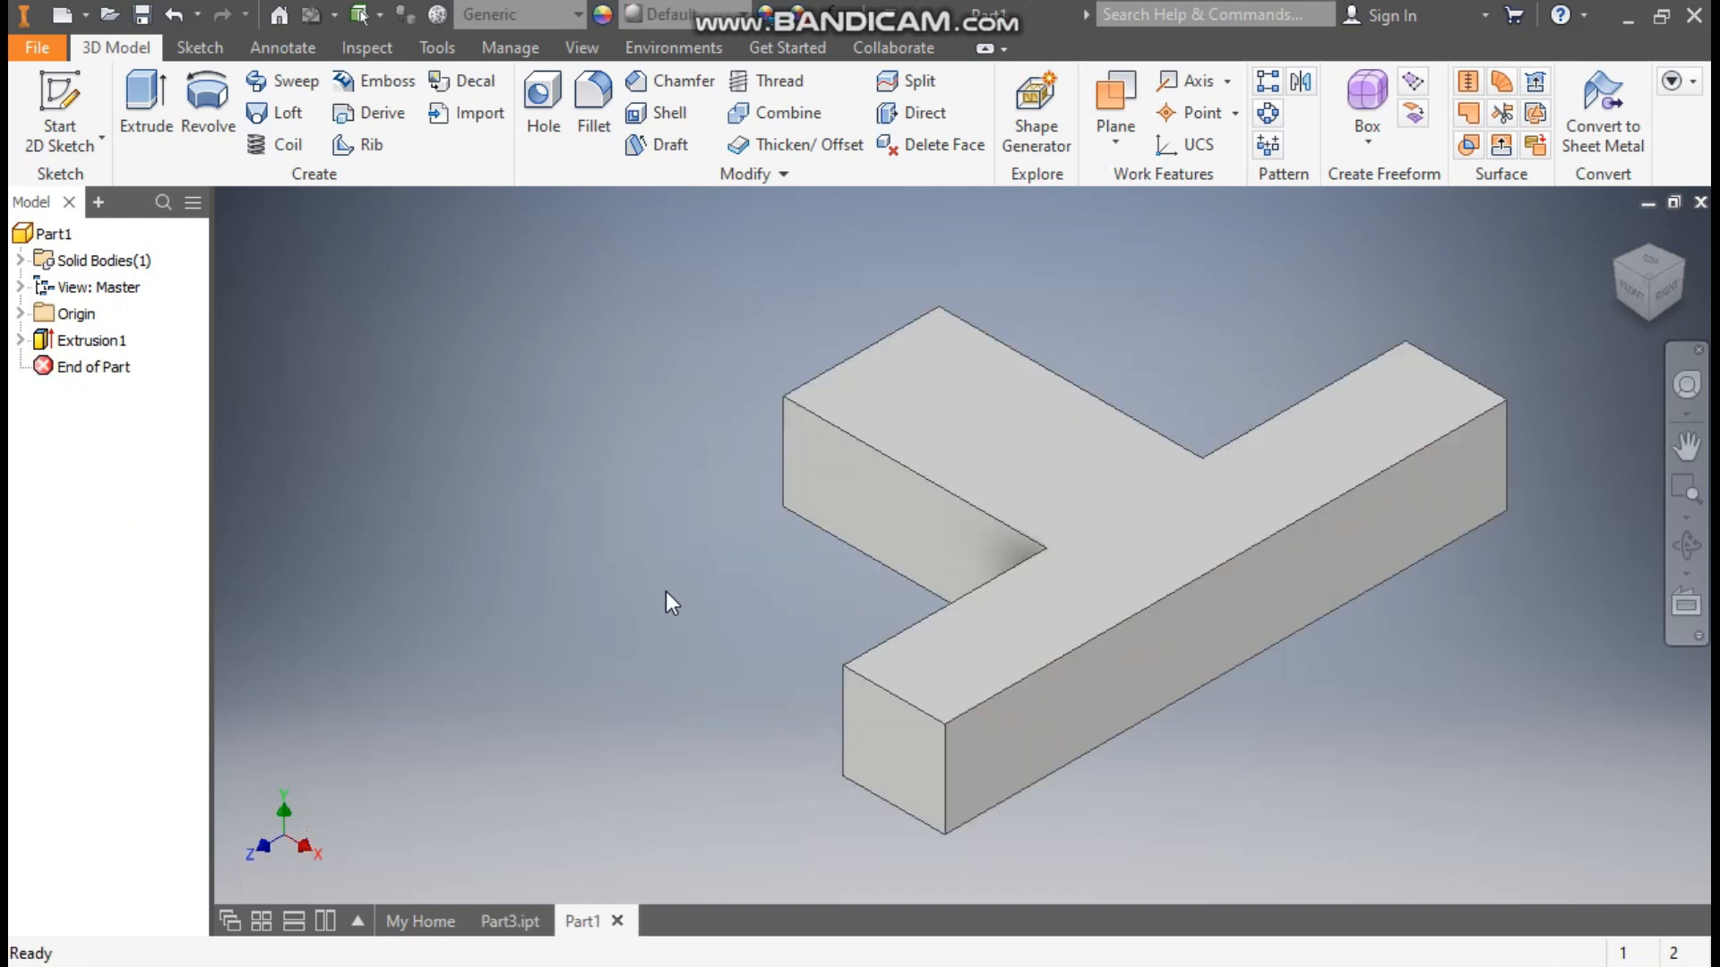
pyautogui.click(919, 356)
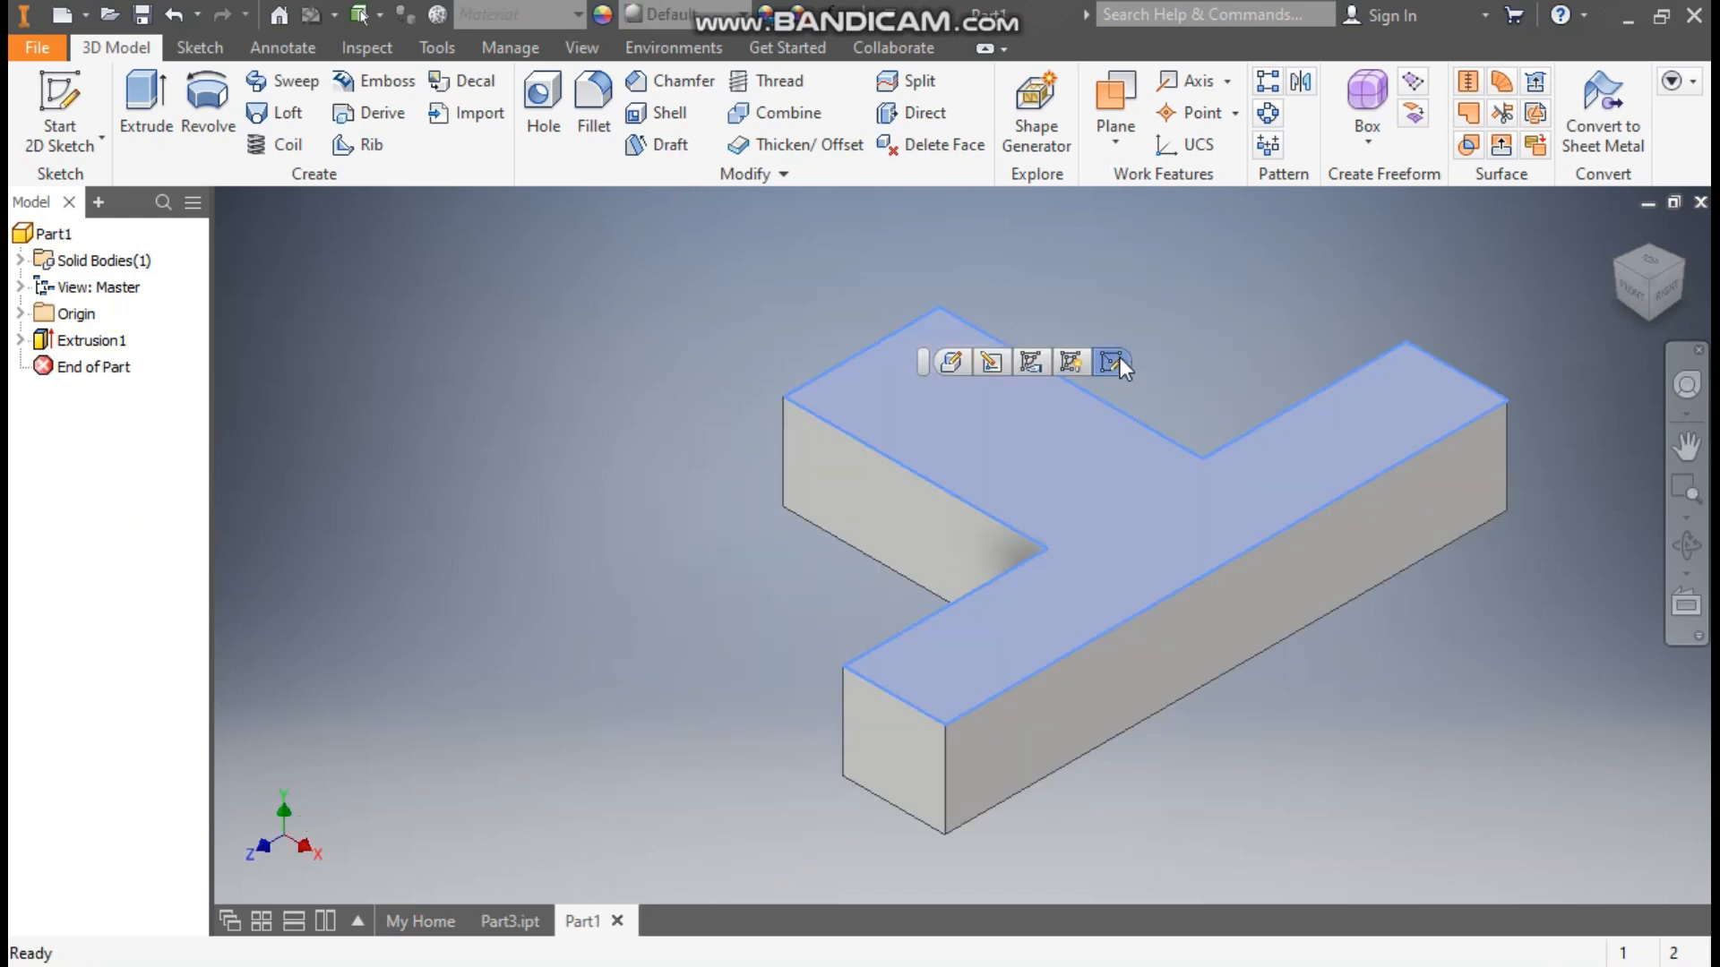
pyautogui.click(1119, 356)
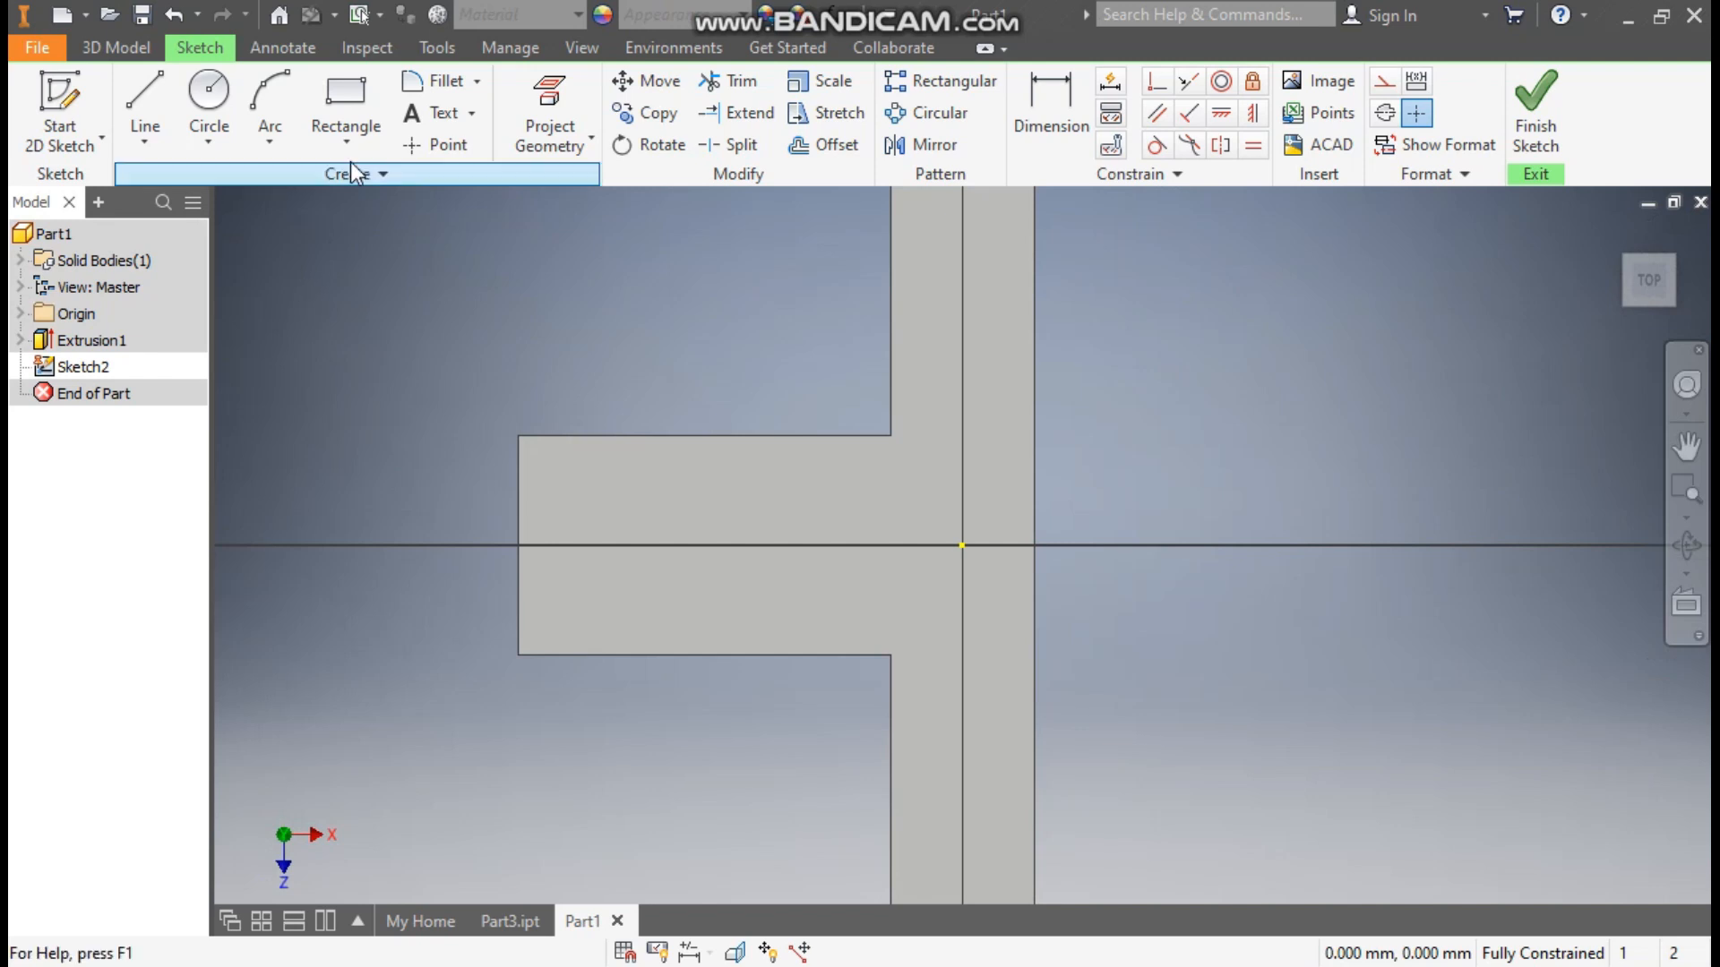
pyautogui.click(353, 136)
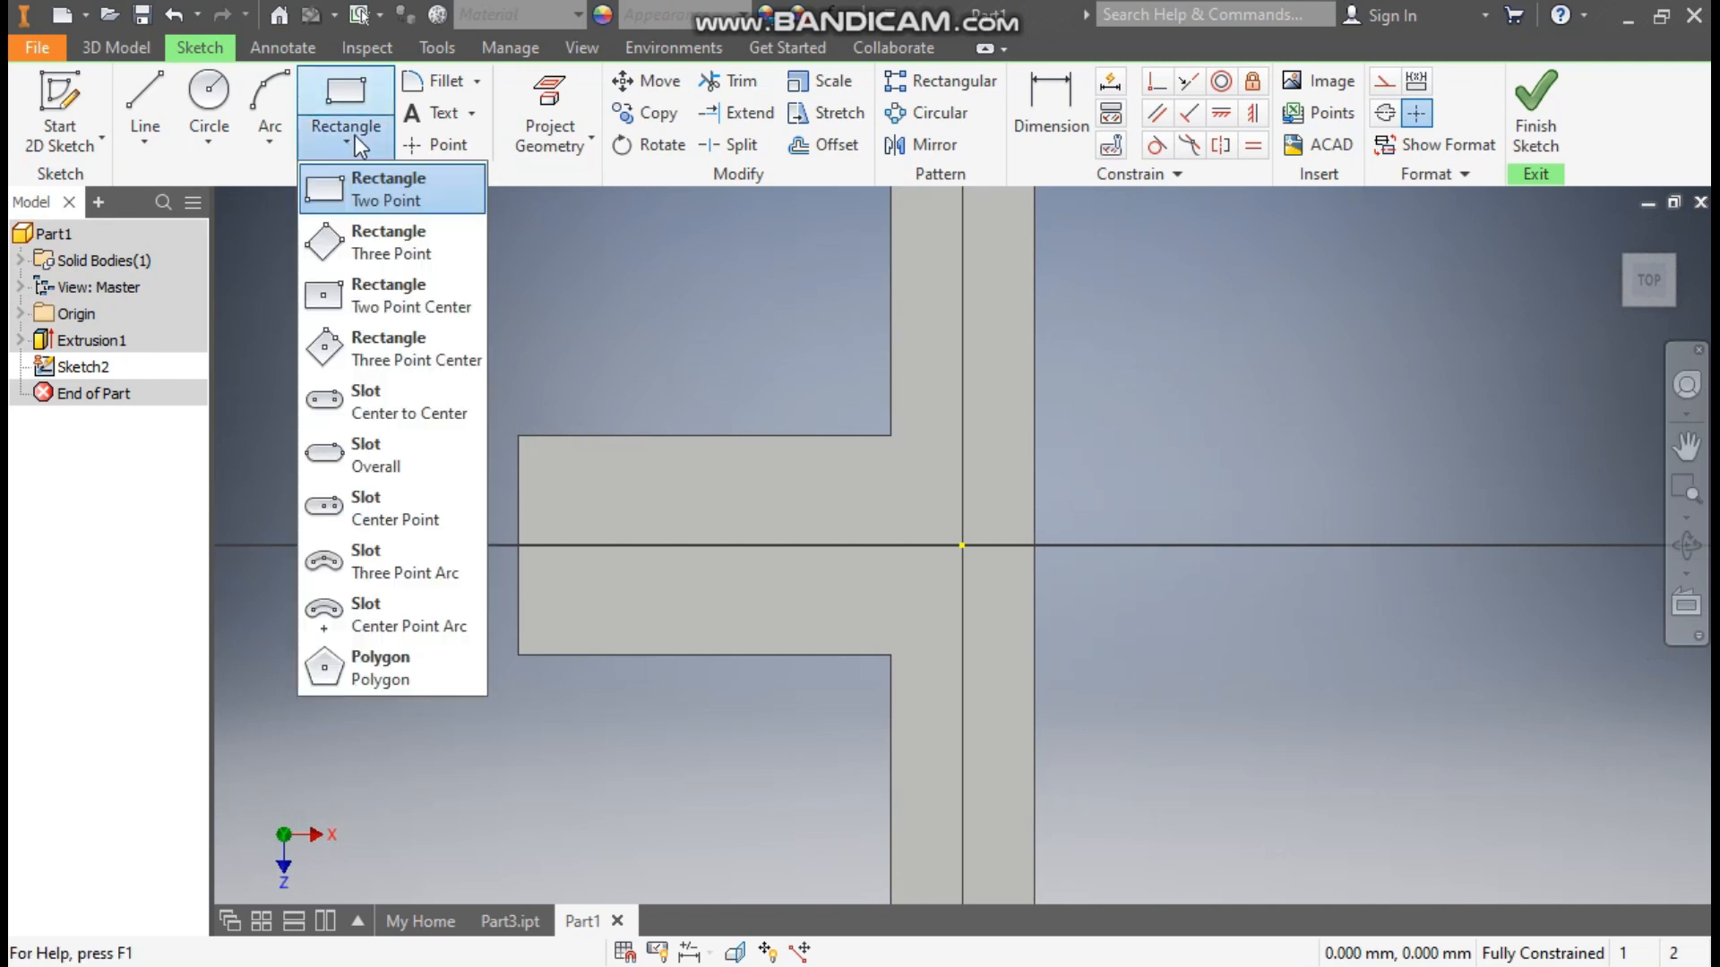
pyautogui.click(352, 192)
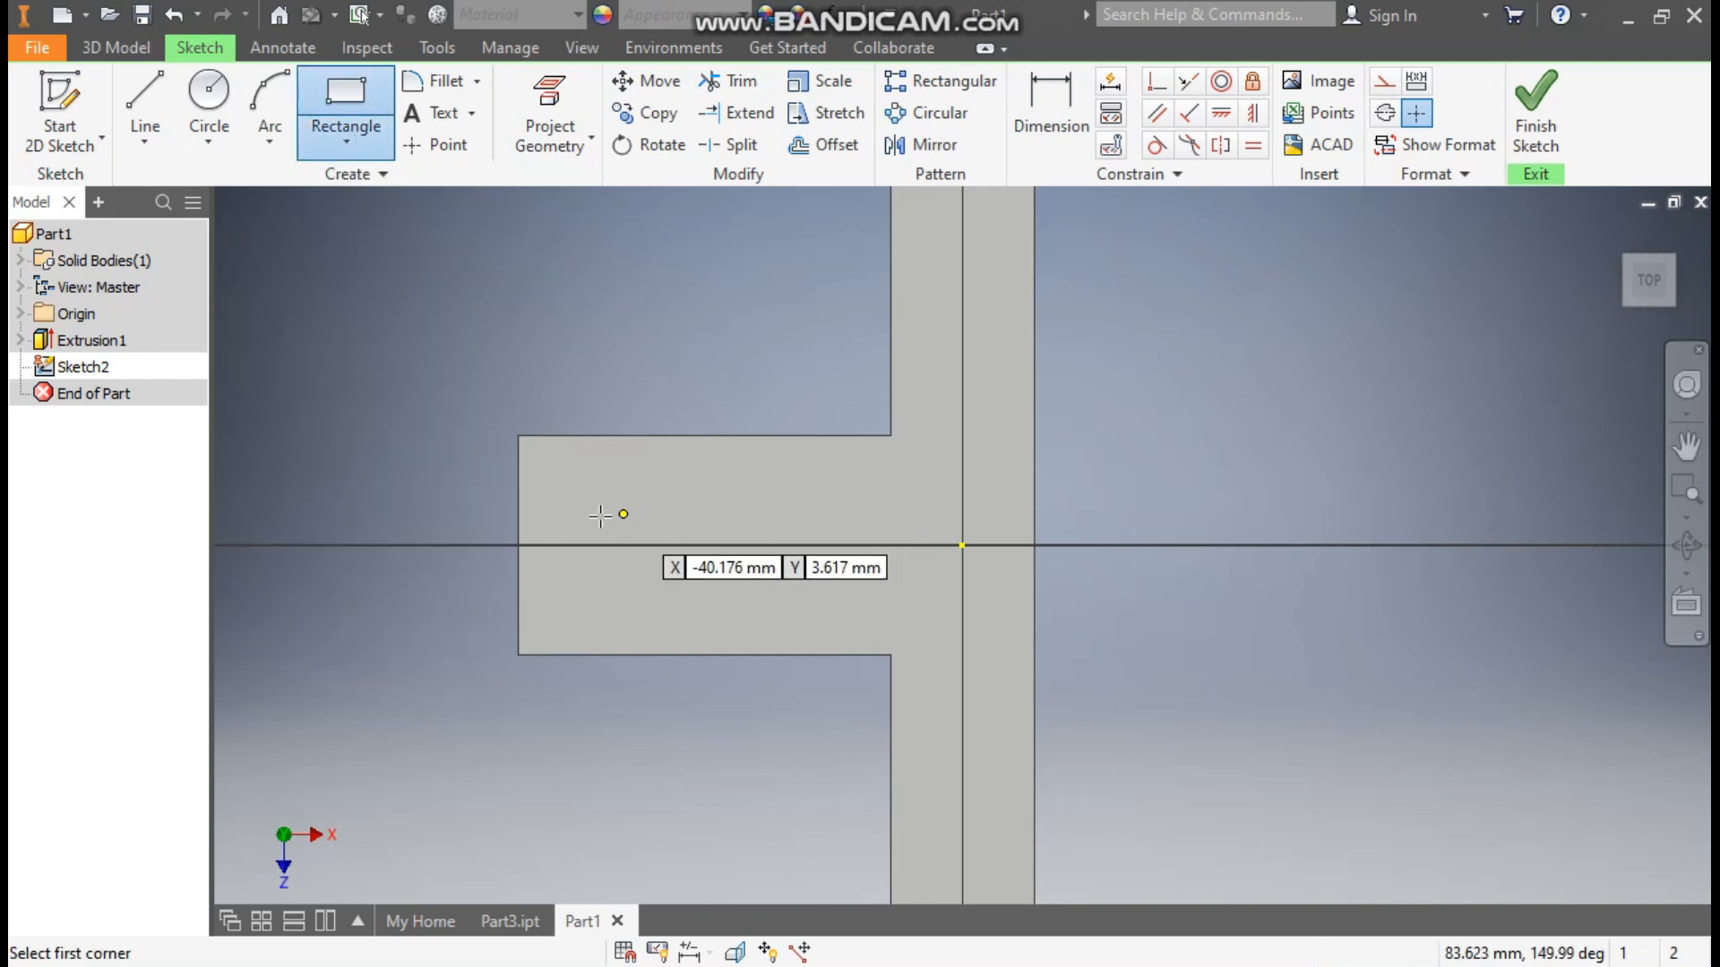
pyautogui.click(518, 488)
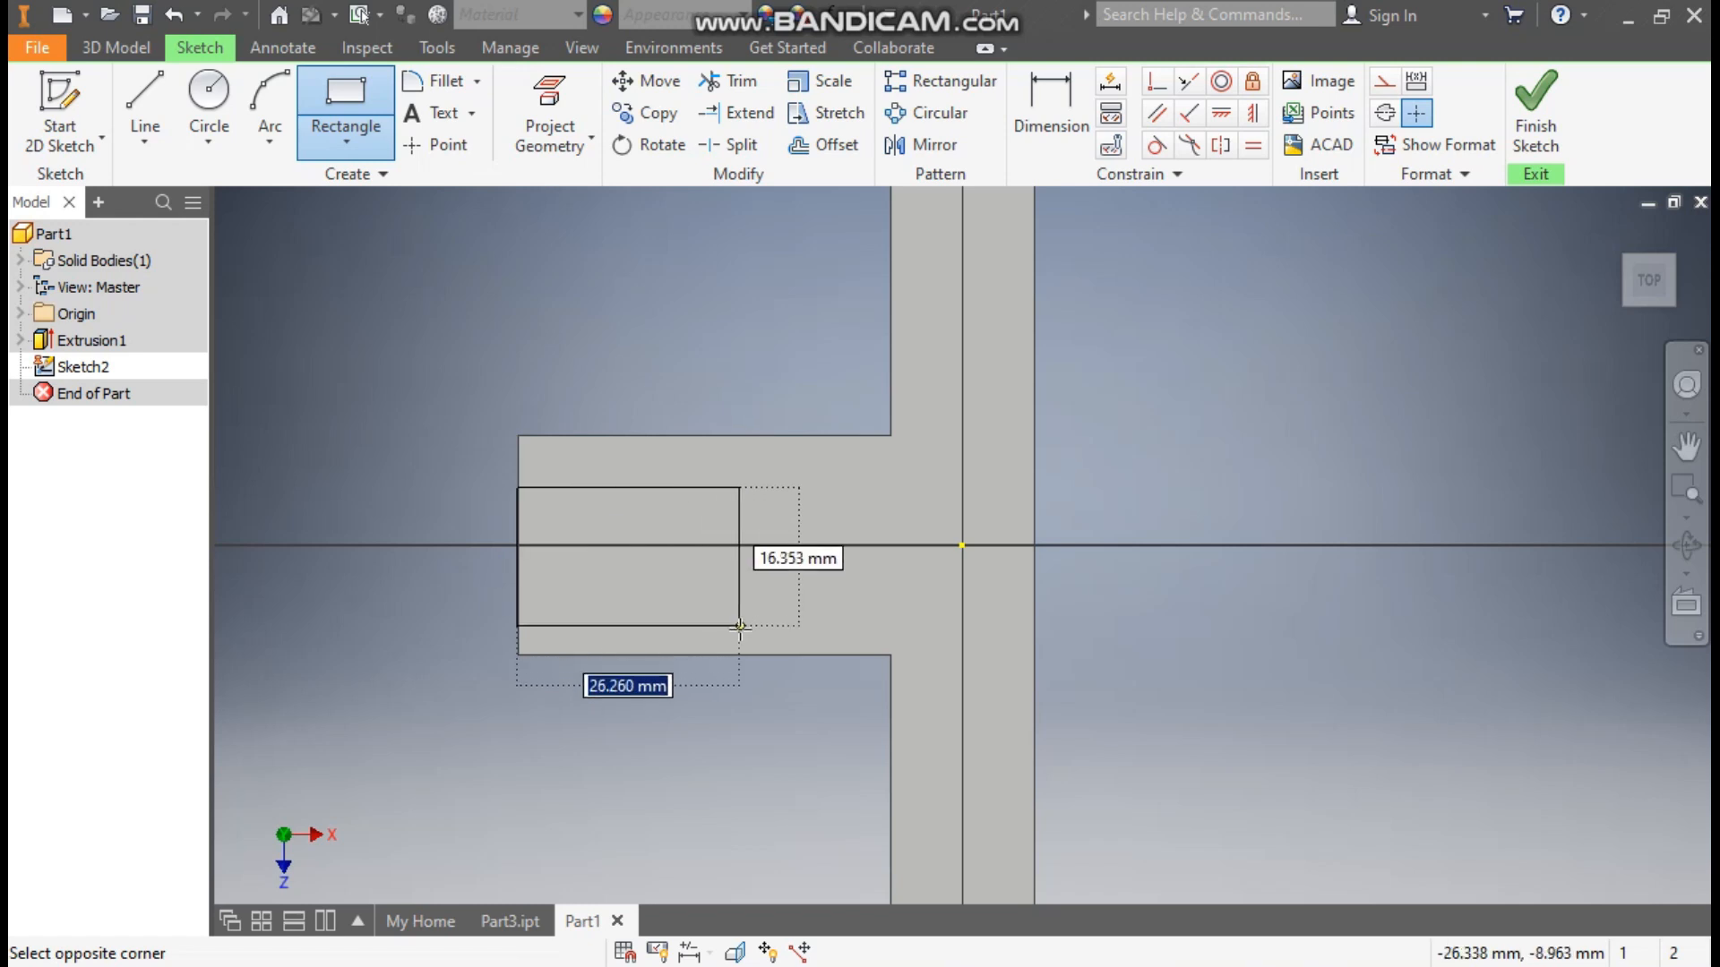
pyautogui.click(723, 622)
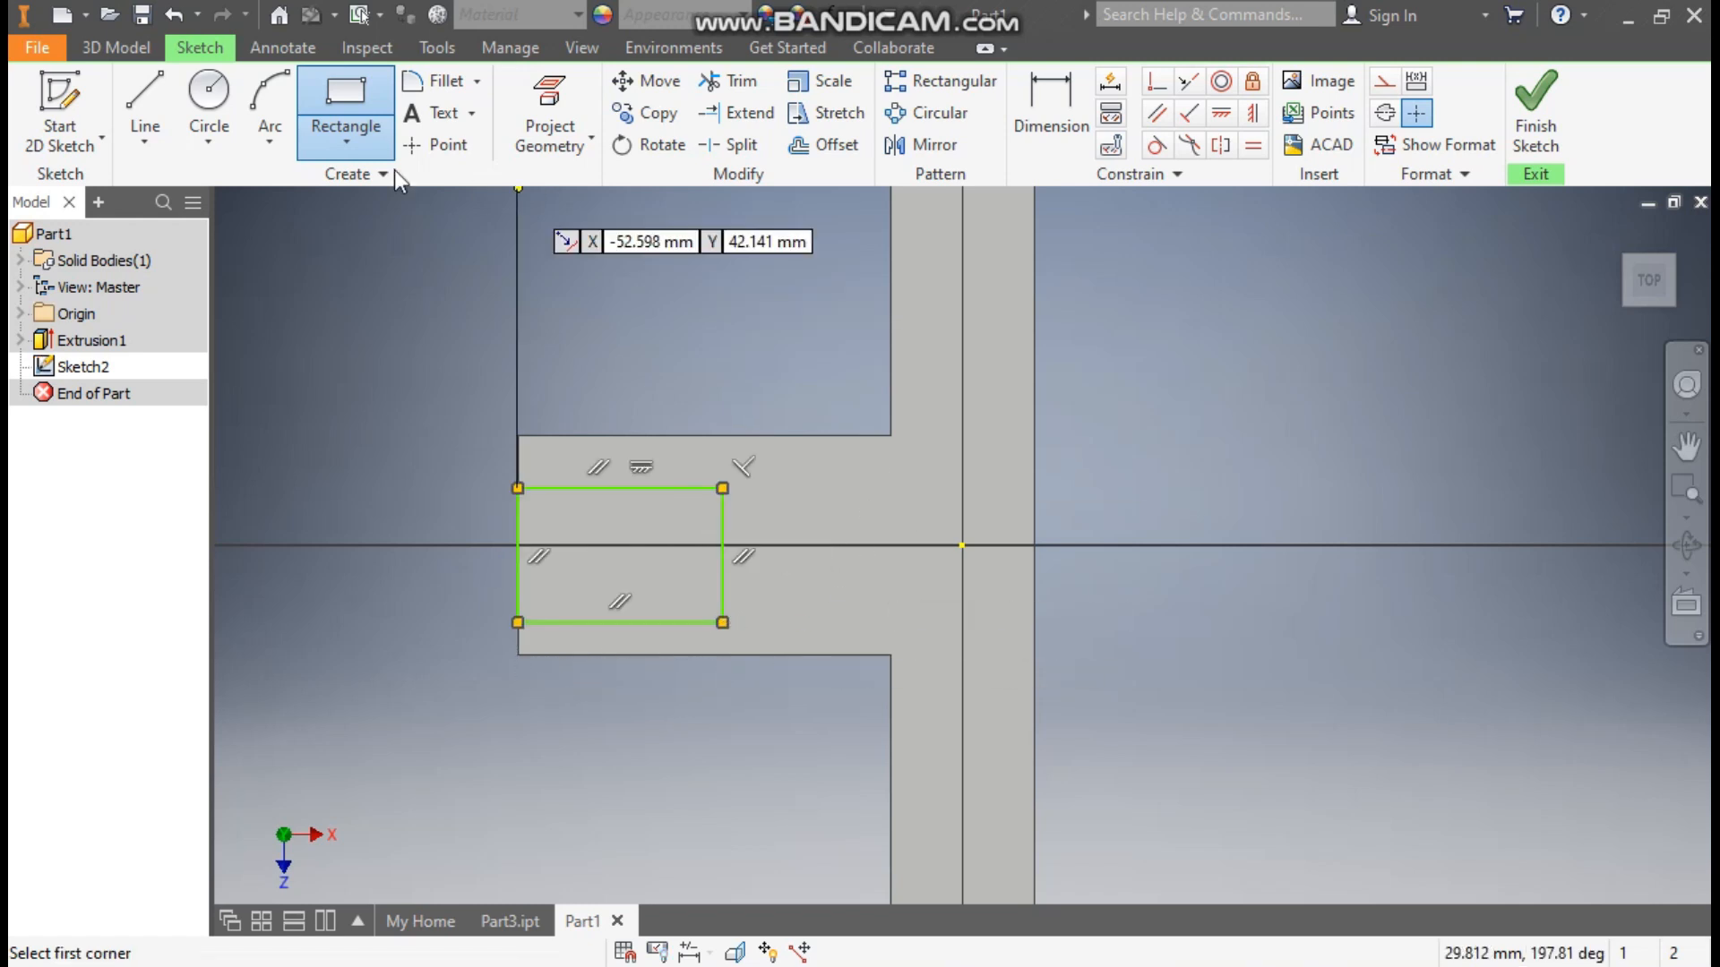
# Draw a three-point arc between the two inner corners of the rectangle, rounding it off toward the crossbar
pyautogui.click(267, 138)
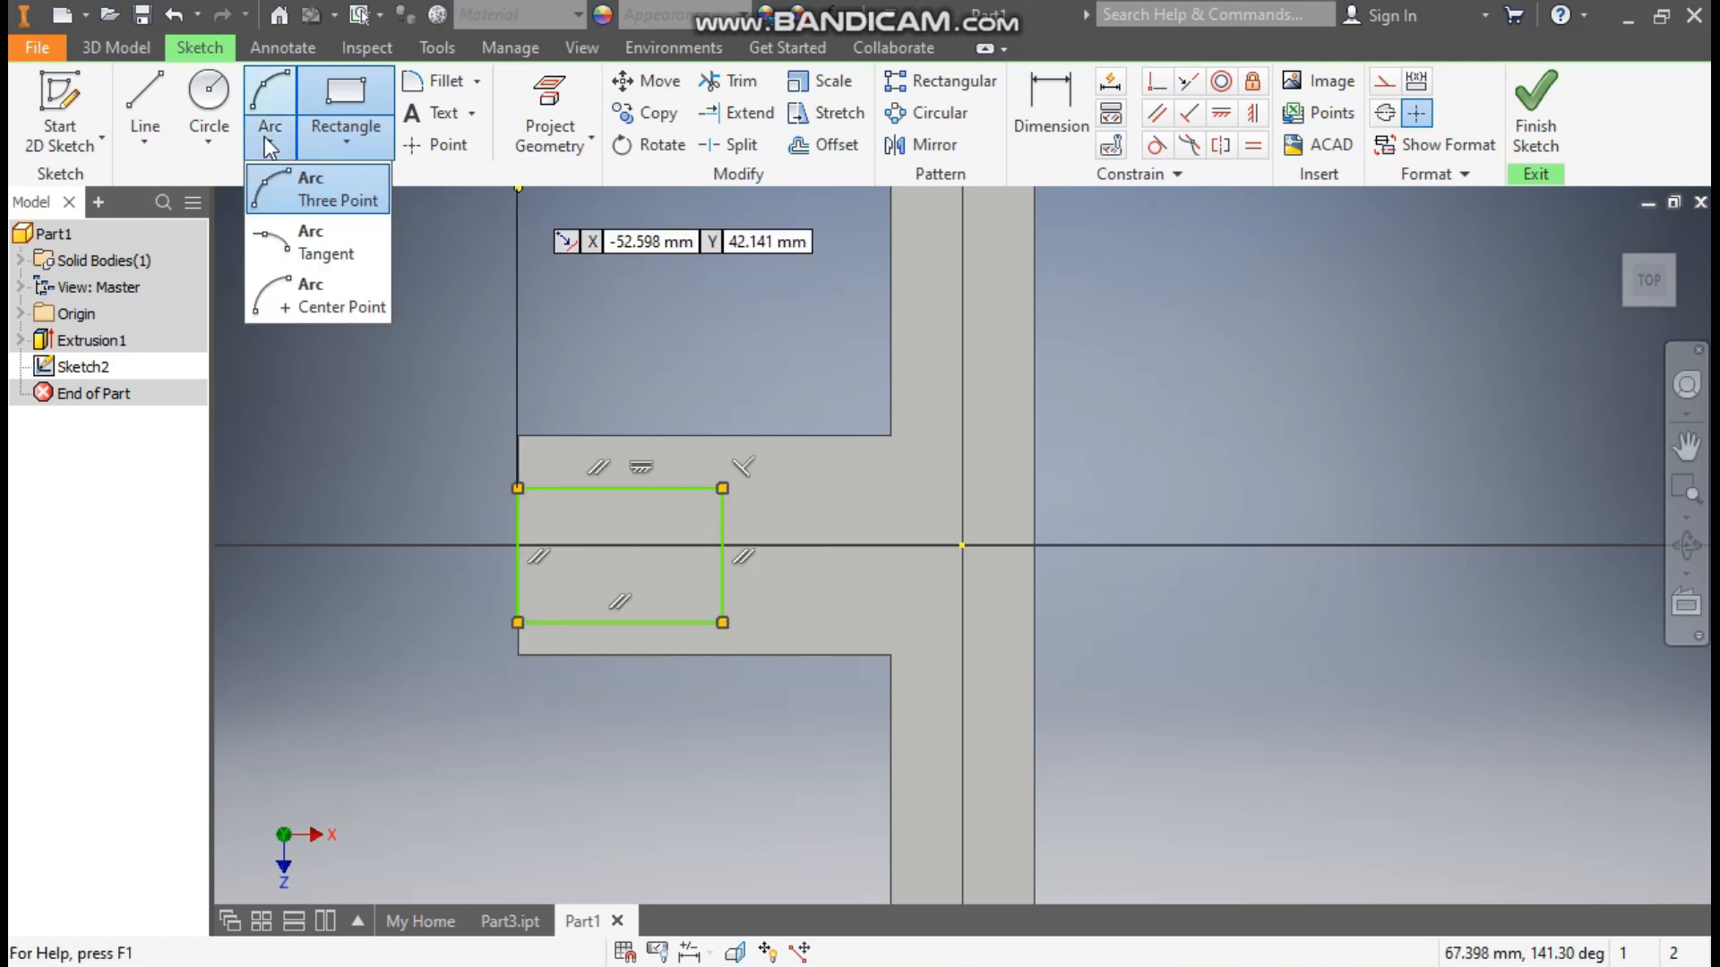
pyautogui.click(299, 185)
pyautogui.click(722, 488)
pyautogui.click(723, 622)
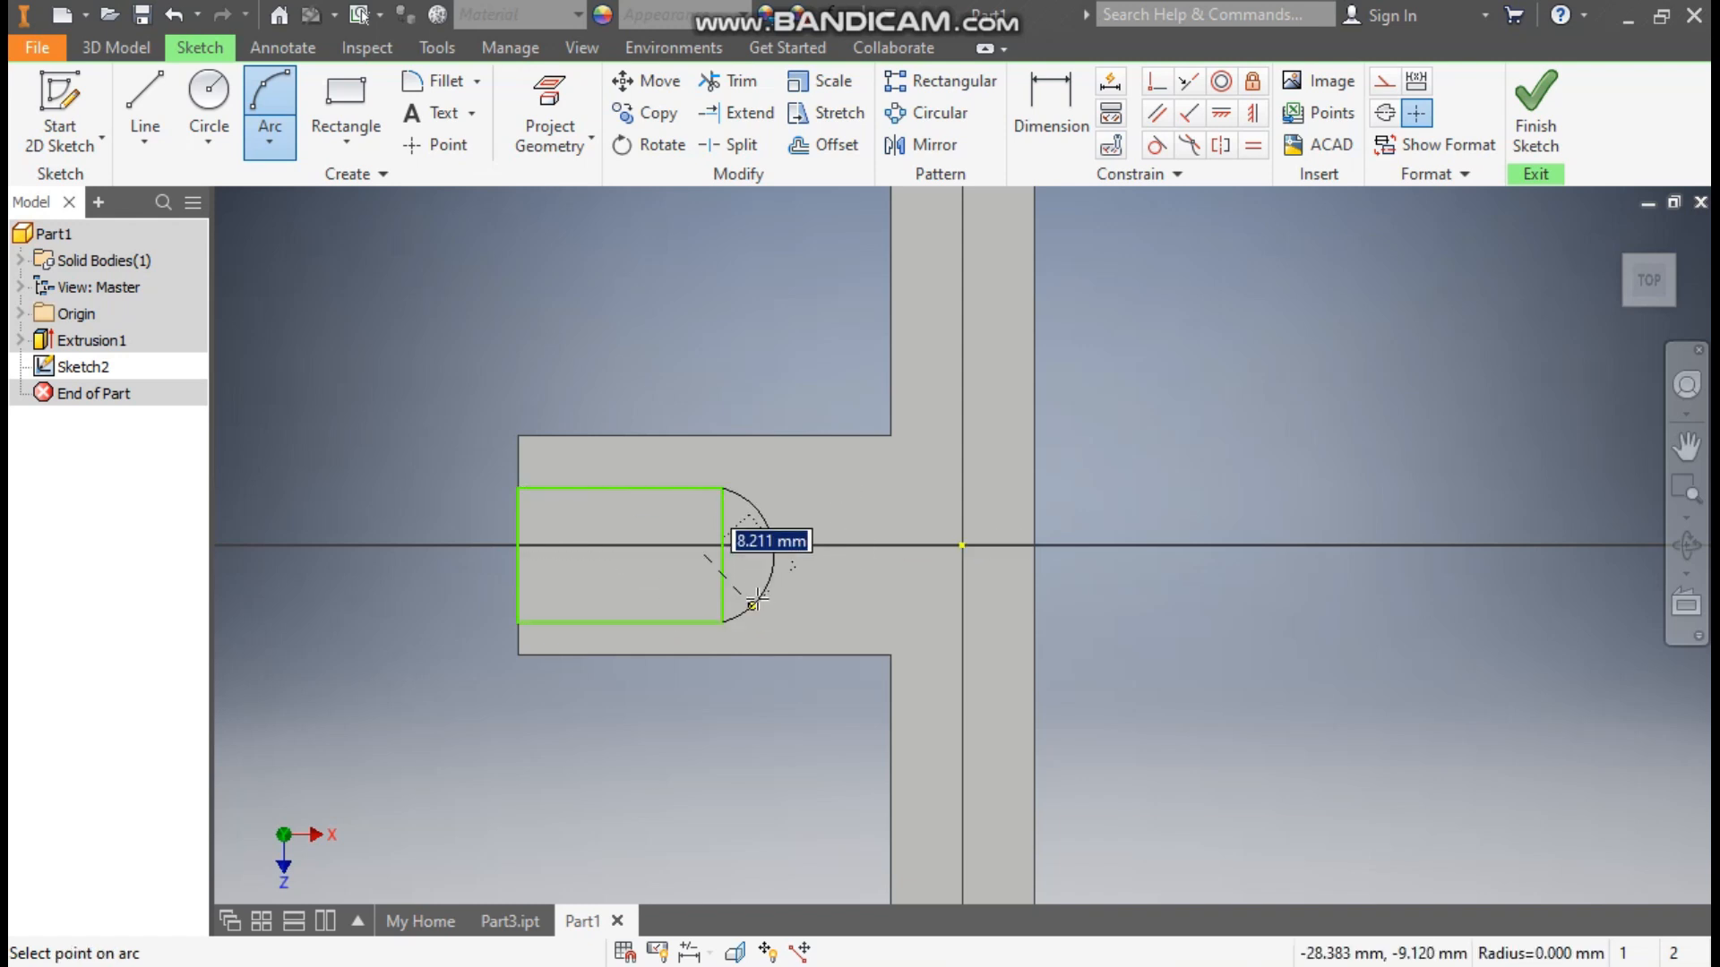
pyautogui.click(789, 557)
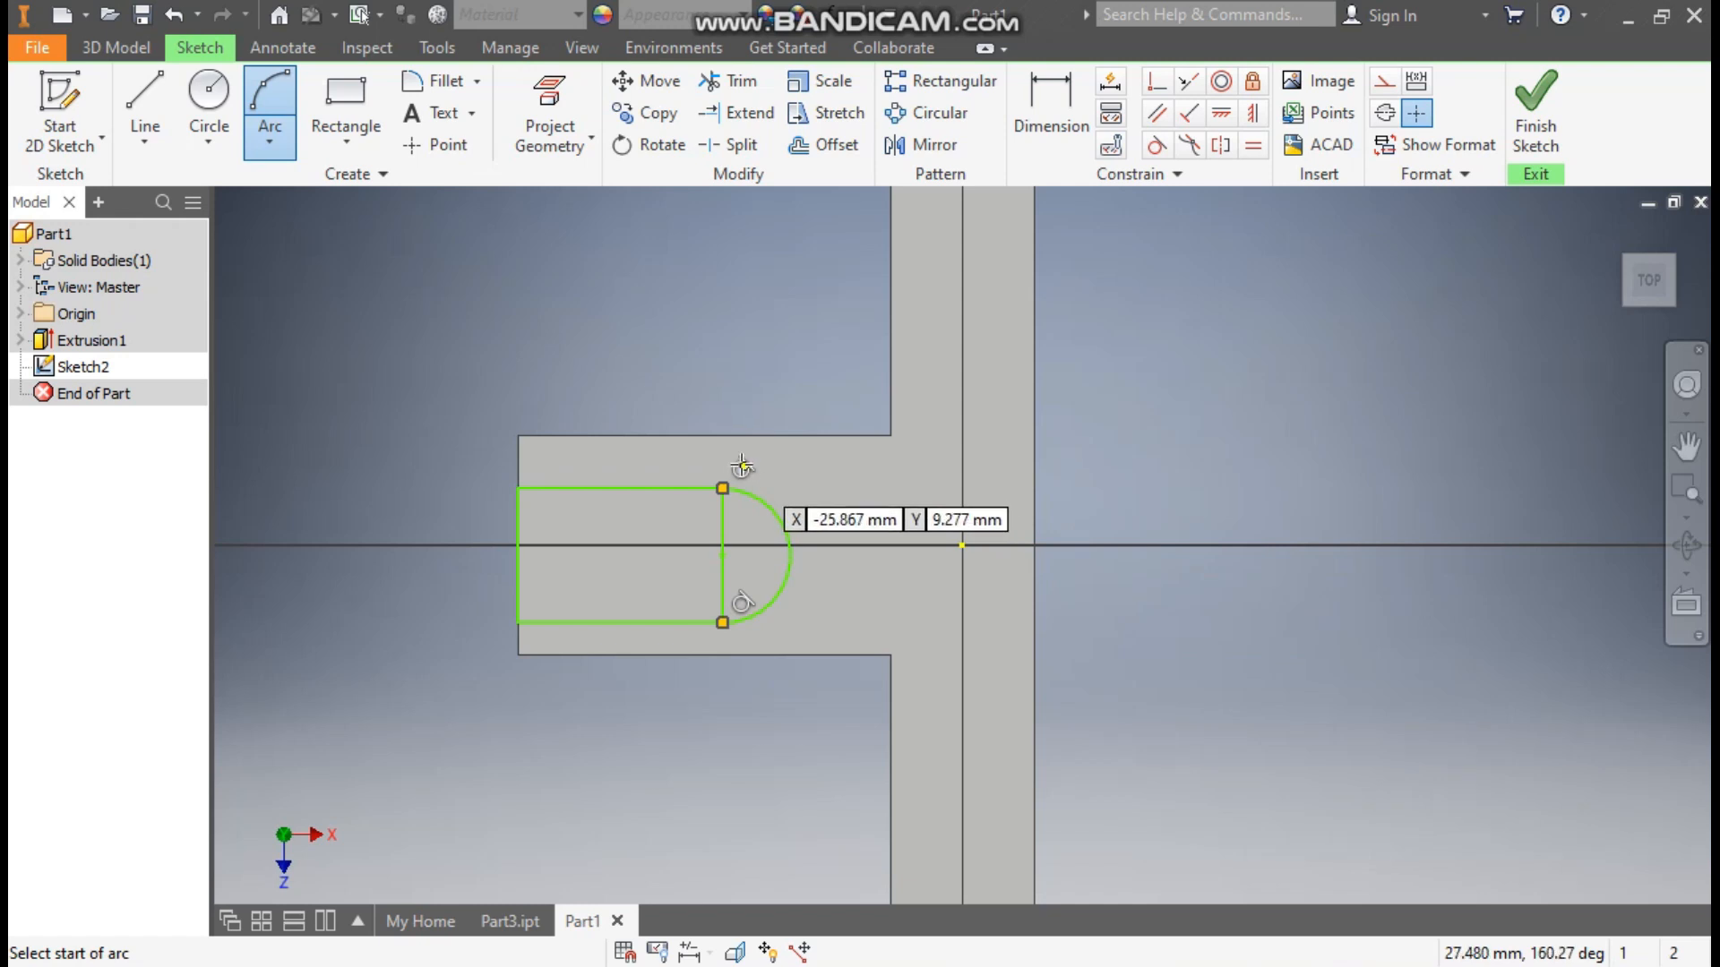
# Align the midpoint of the rectangle's inner side horizontally with the sketch origin
pyautogui.moveTo(917, 517); pyautogui.dragTo(937, 430, button='middle')
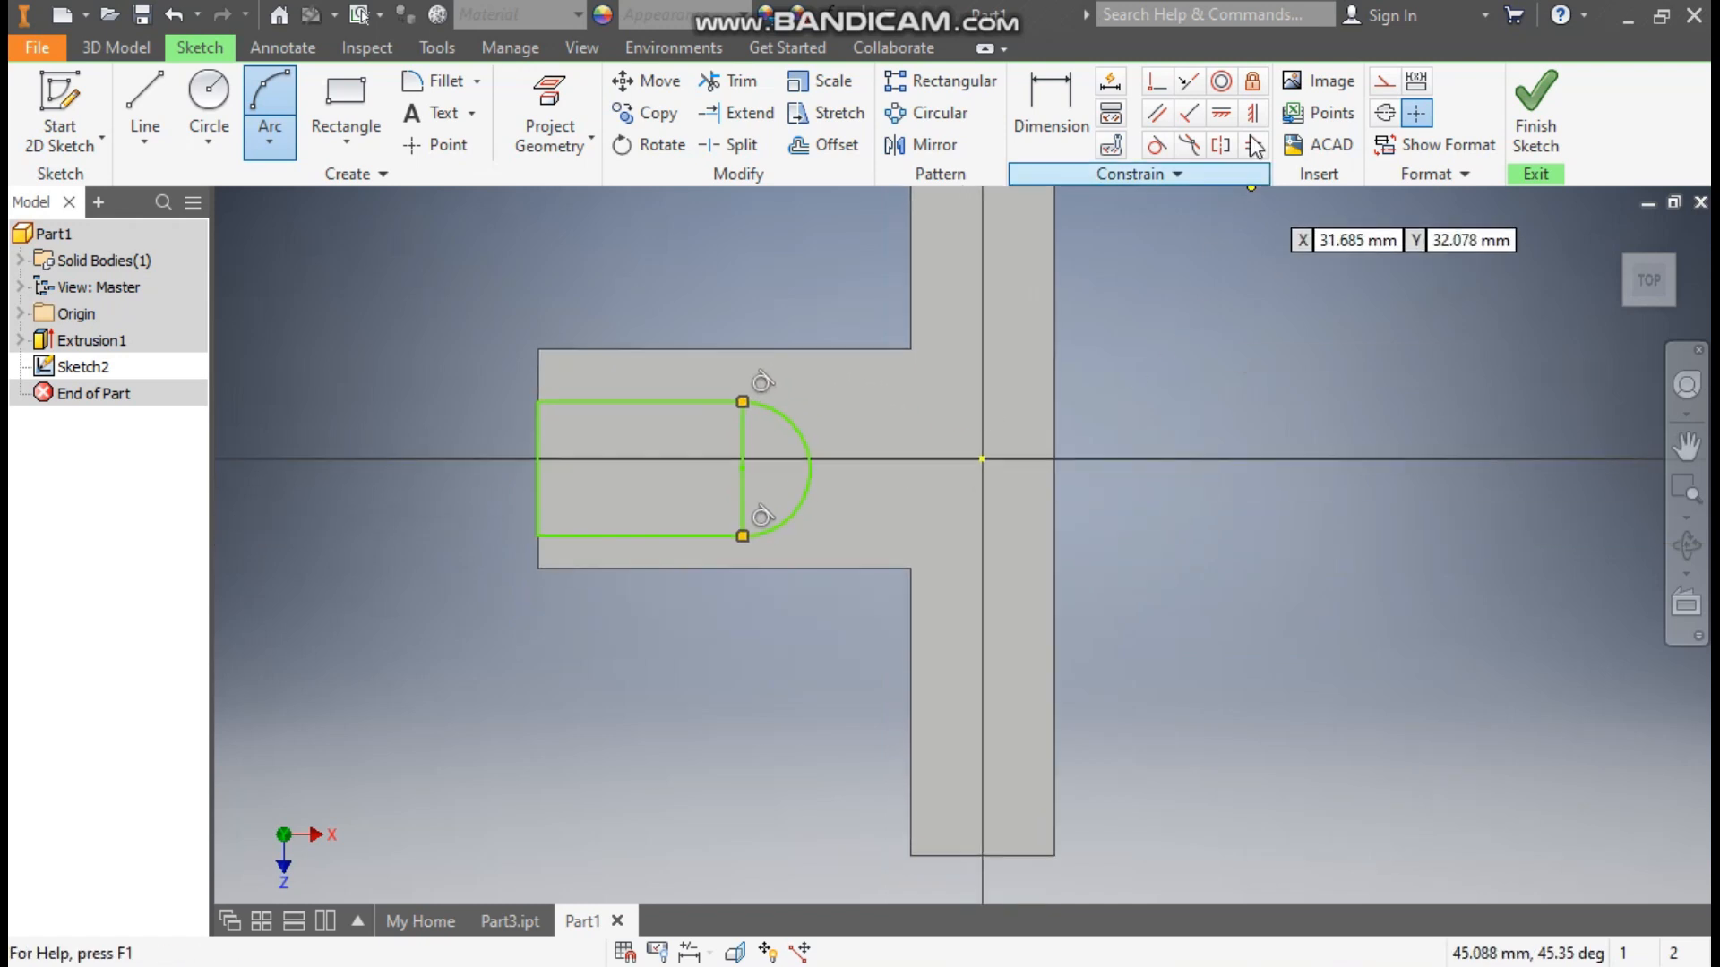
pyautogui.click(1220, 114)
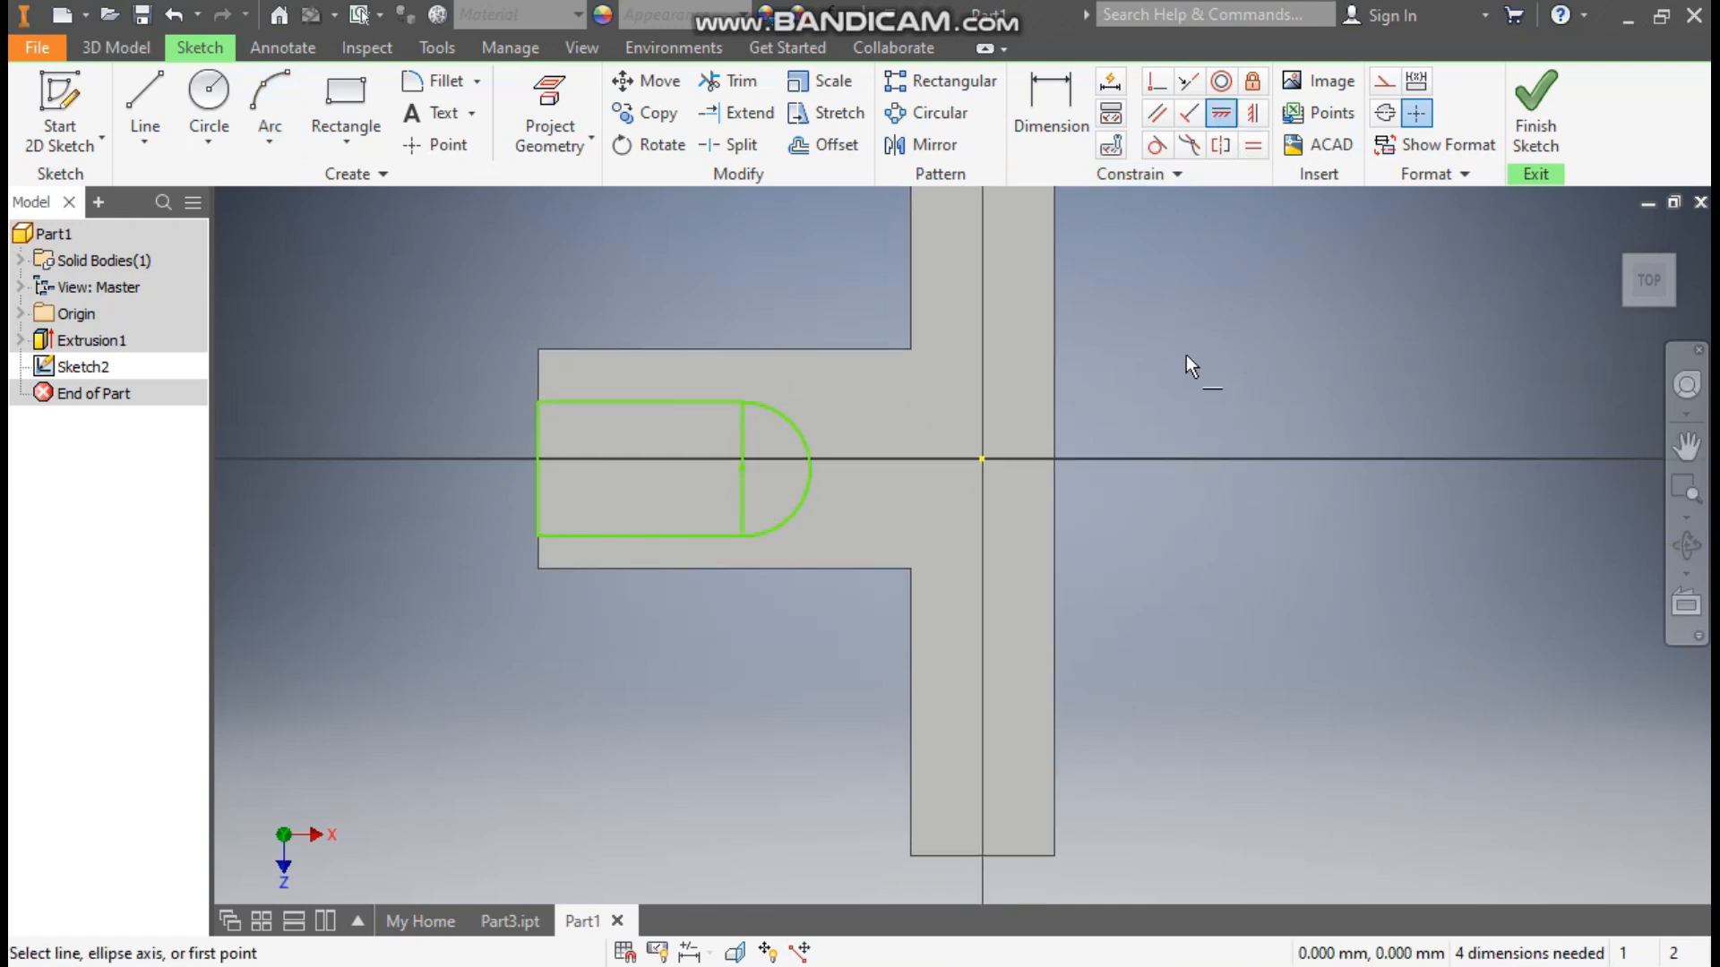
pyautogui.click(983, 458)
pyautogui.click(743, 469)
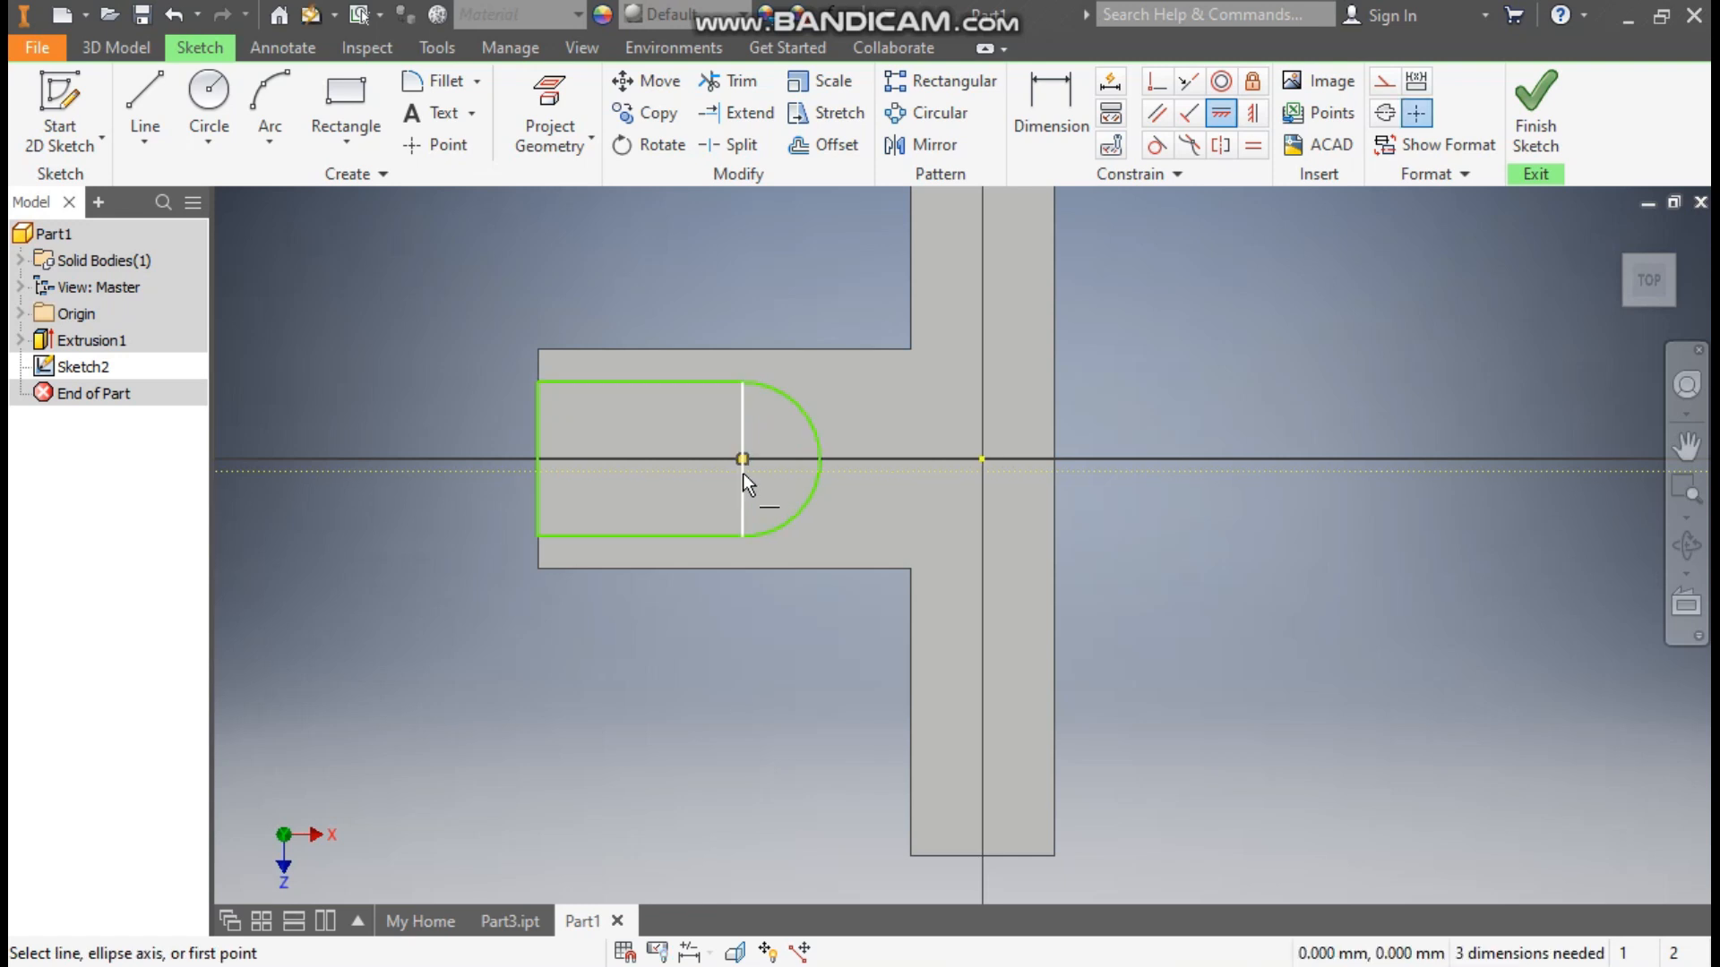
# Dimension the rectangle's long side to 25 mm and the arc's radius to 9 mm
pyautogui.click(1071, 115)
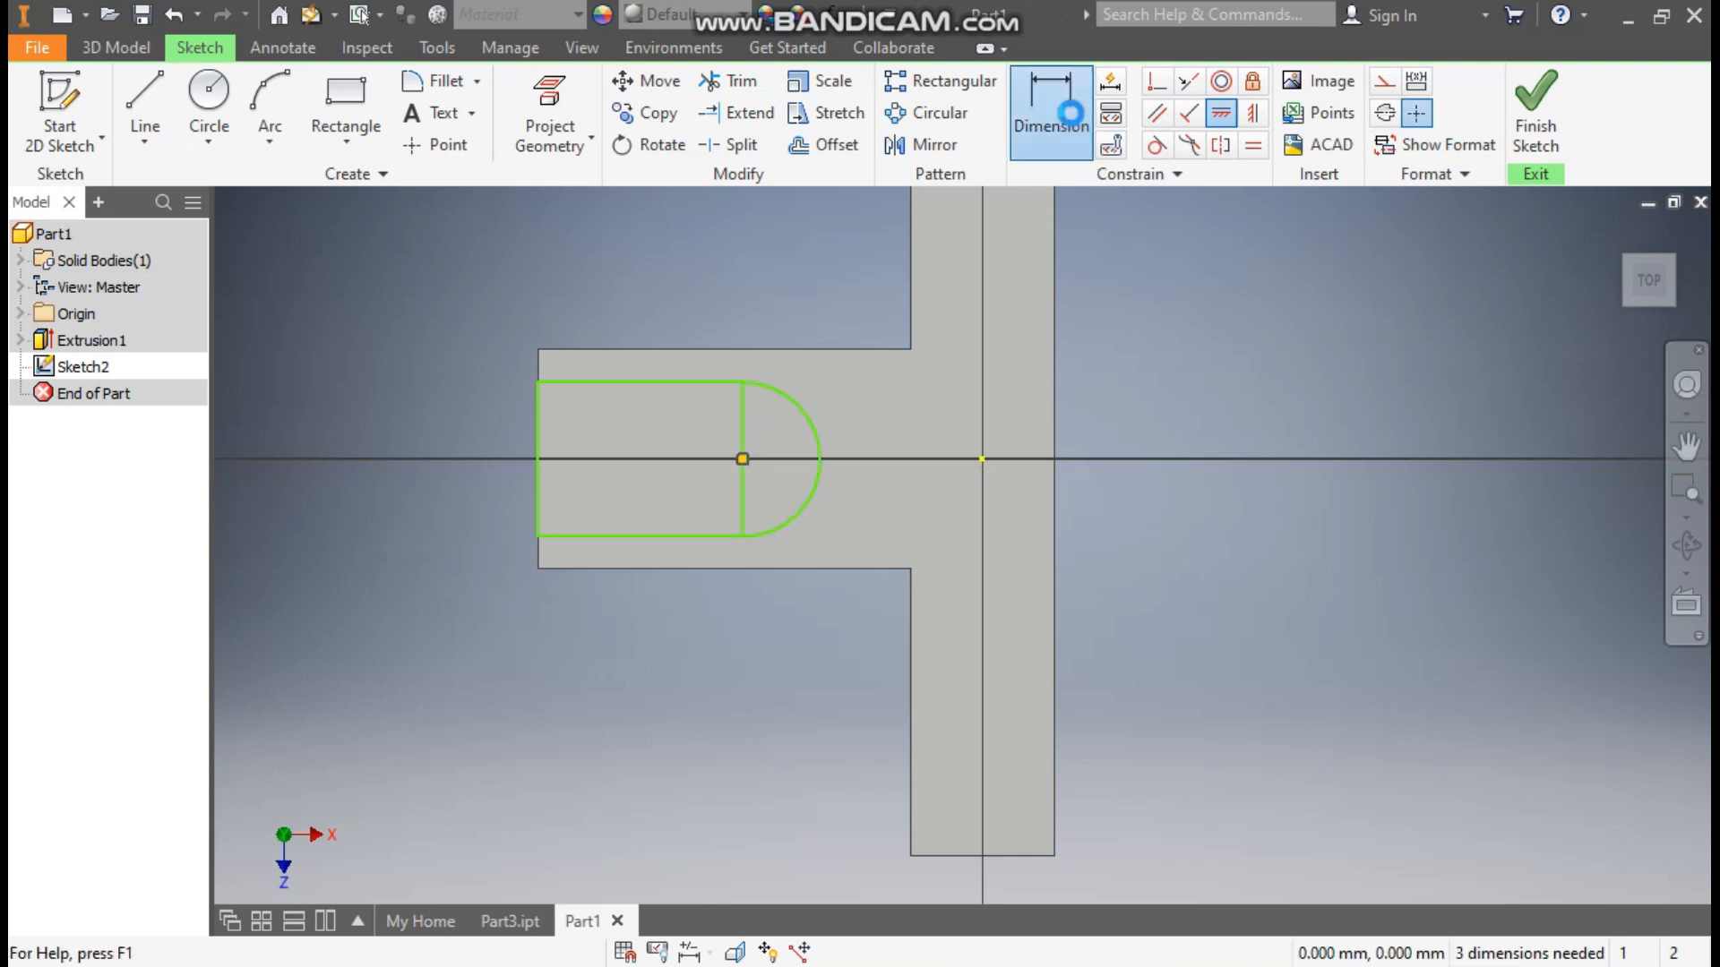
pyautogui.click(688, 389)
pyautogui.click(683, 235)
pyautogui.write('25')
pyautogui.press('Return')
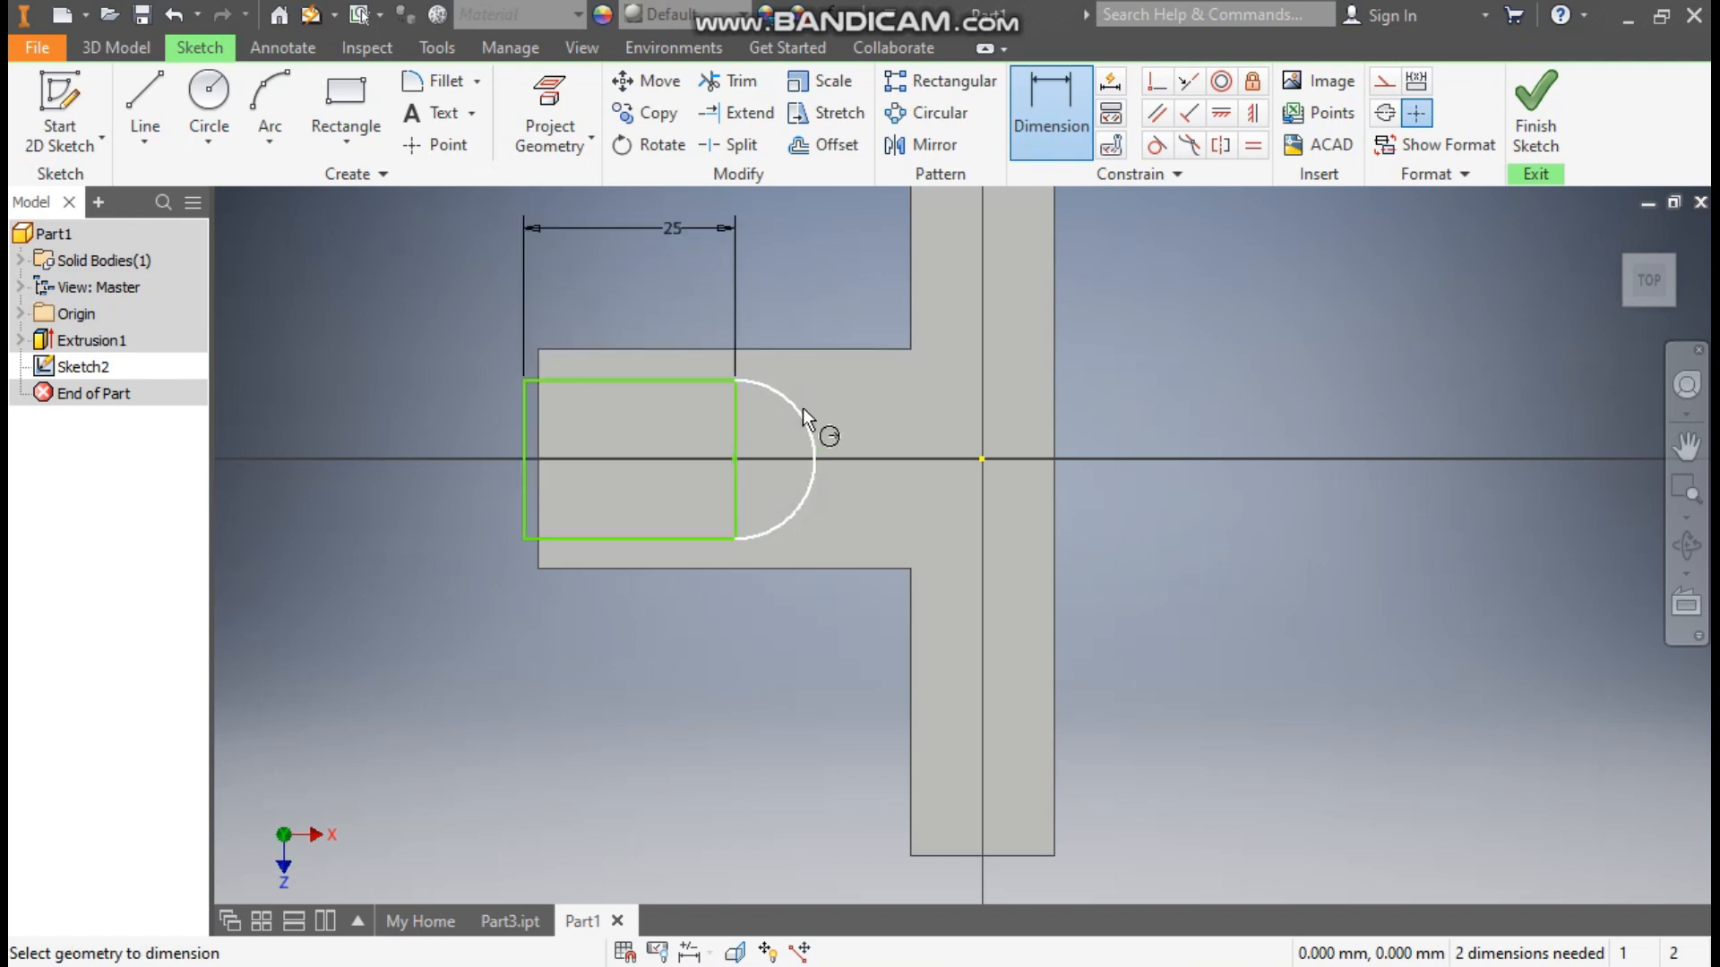
pyautogui.click(802, 406)
pyautogui.click(843, 388)
pyautogui.write('9')
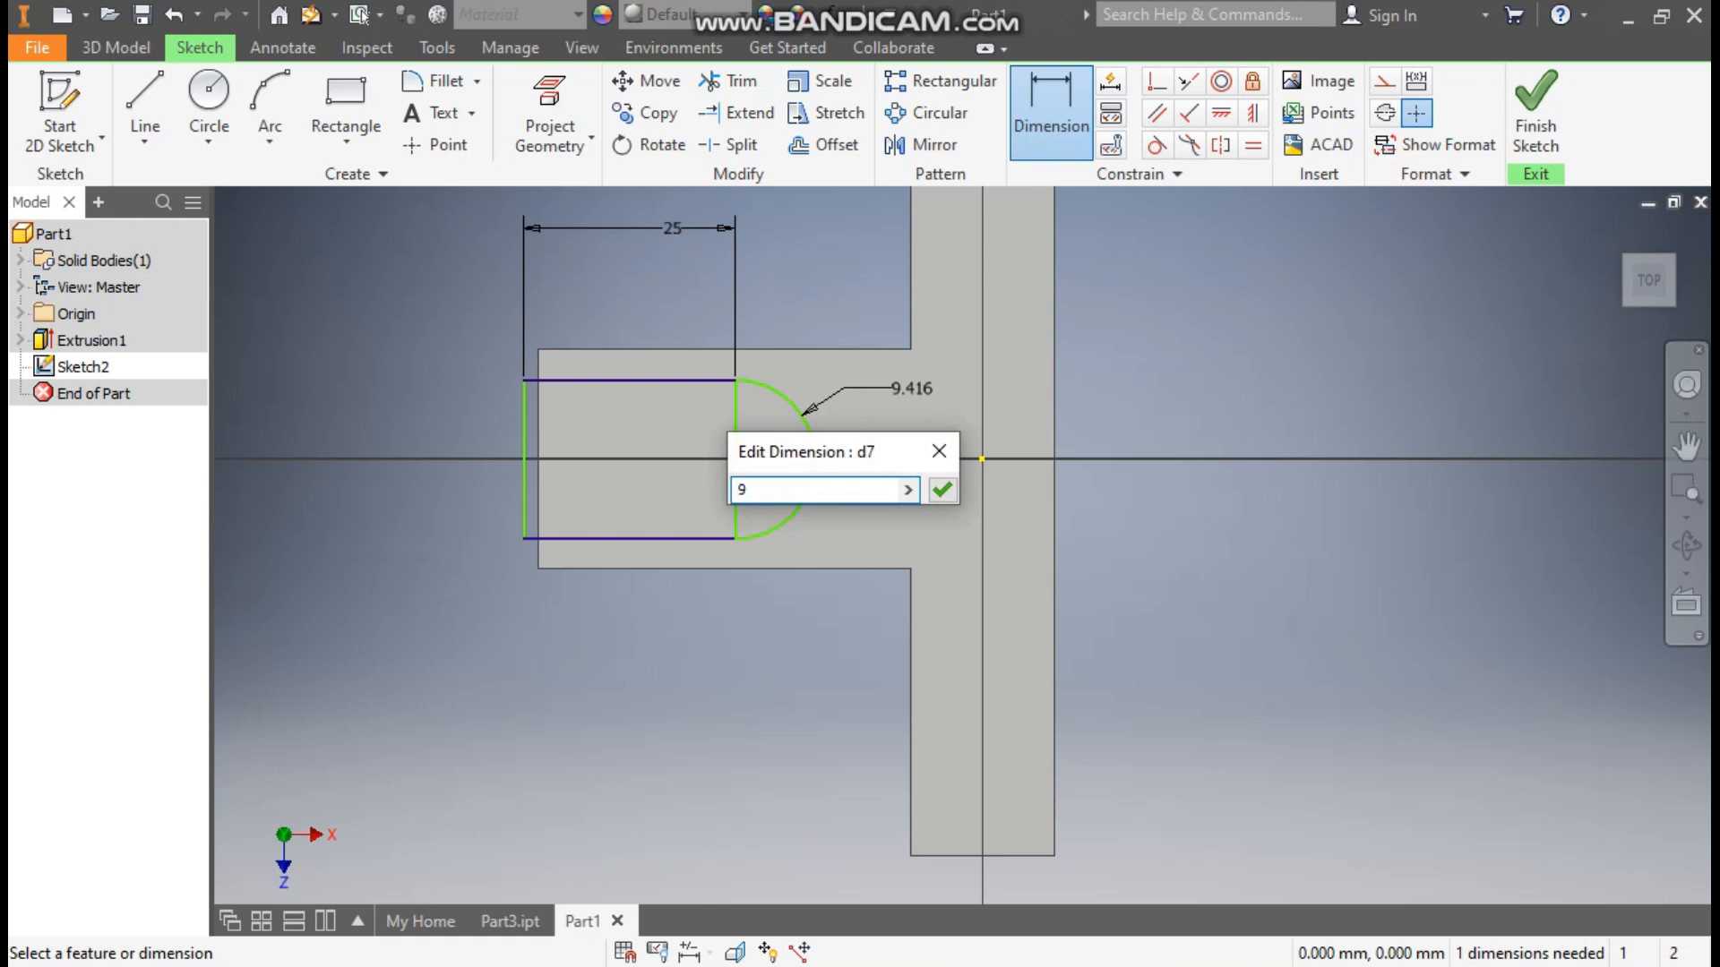
pyautogui.press('Return')
pyautogui.click(680, 385)
pyautogui.click(682, 535)
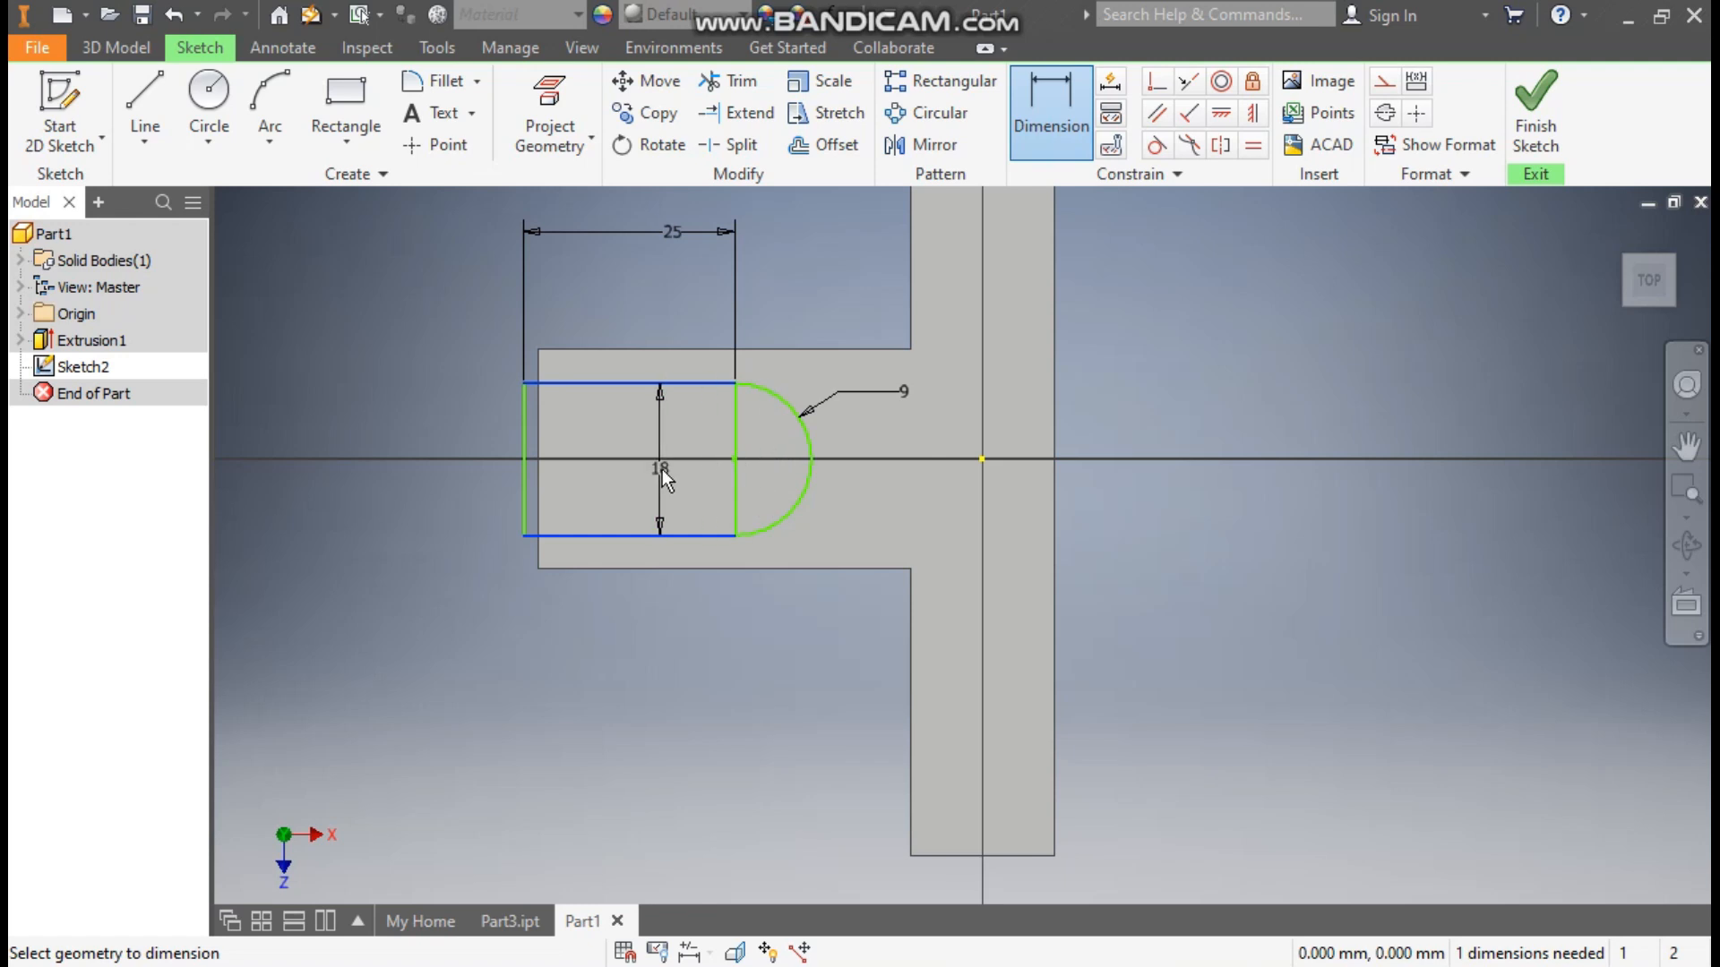
pyautogui.press('Escape')
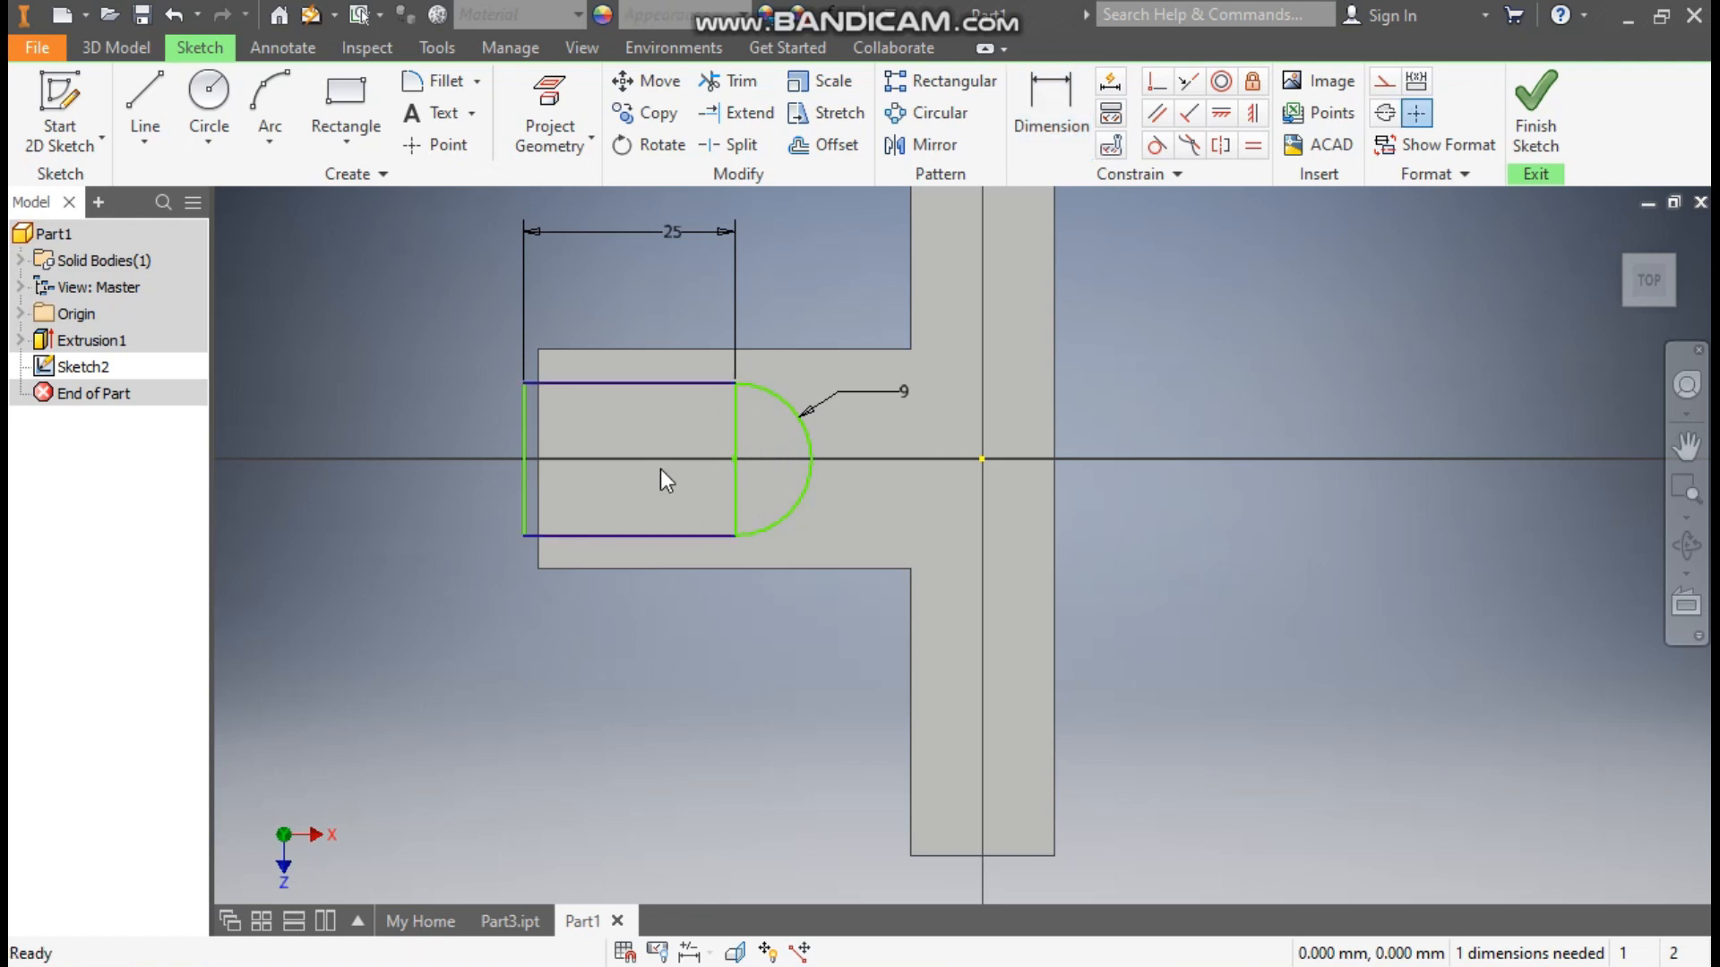
# Make the rectangle's outer corner coincident with the stem's end edge and finish the sketch
pyautogui.click(1156, 81)
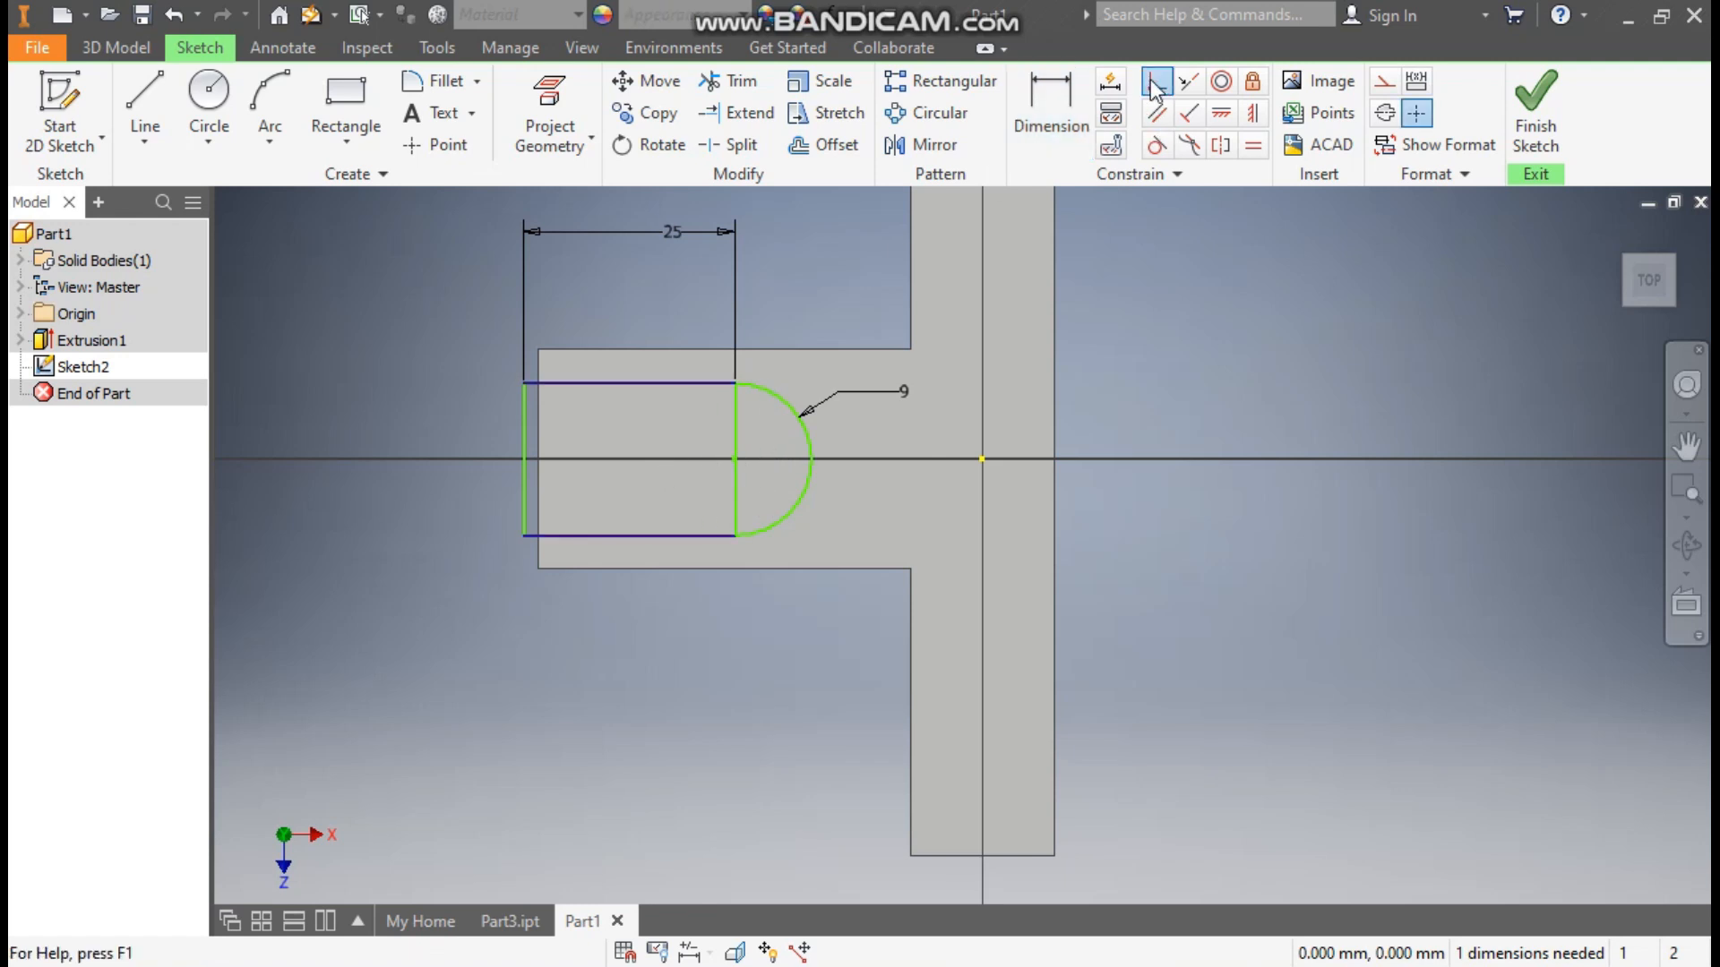
pyautogui.click(538, 448)
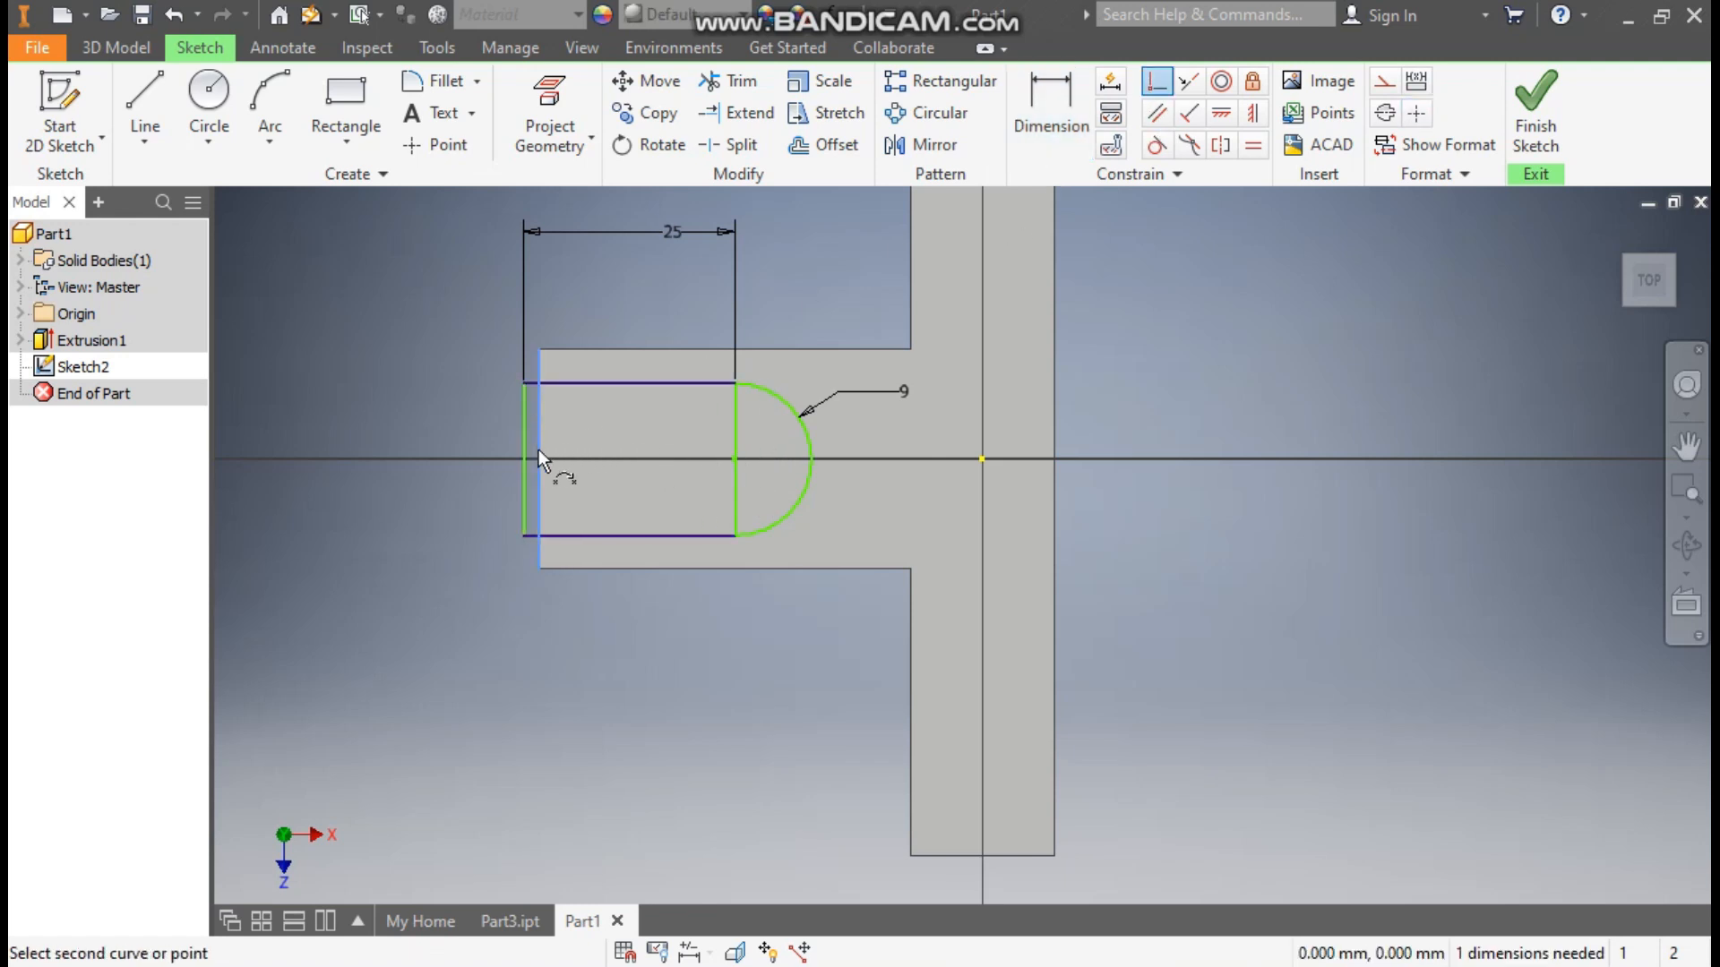
pyautogui.click(526, 387)
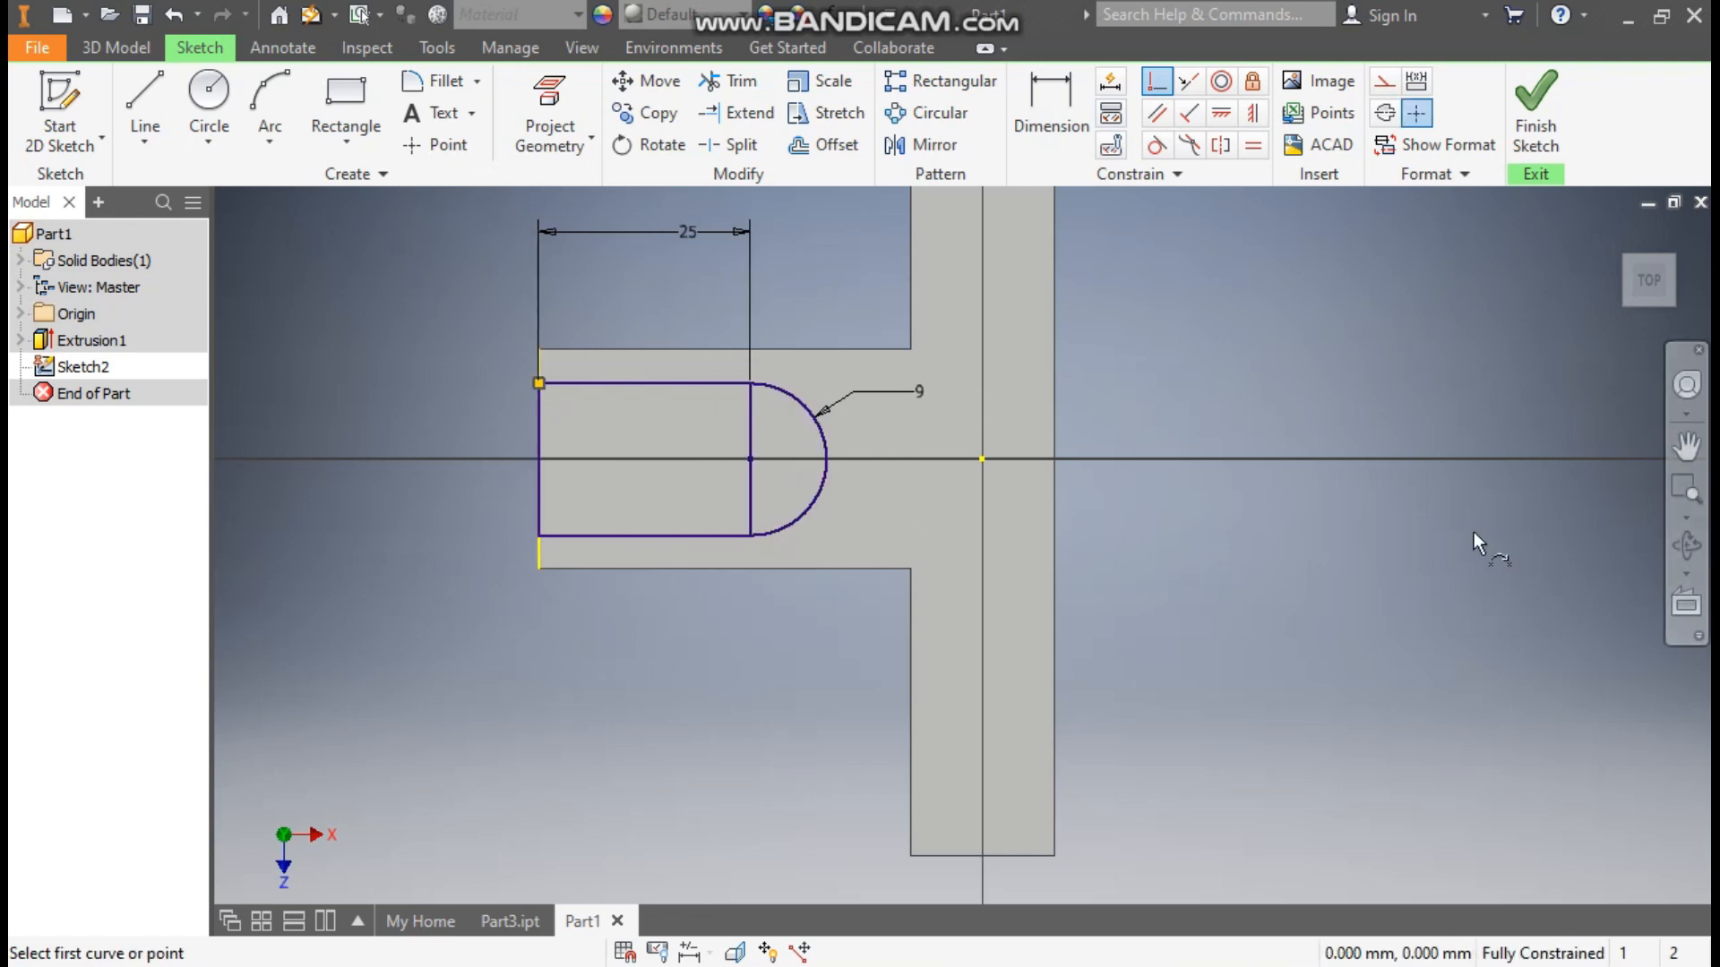
pyautogui.click(1535, 108)
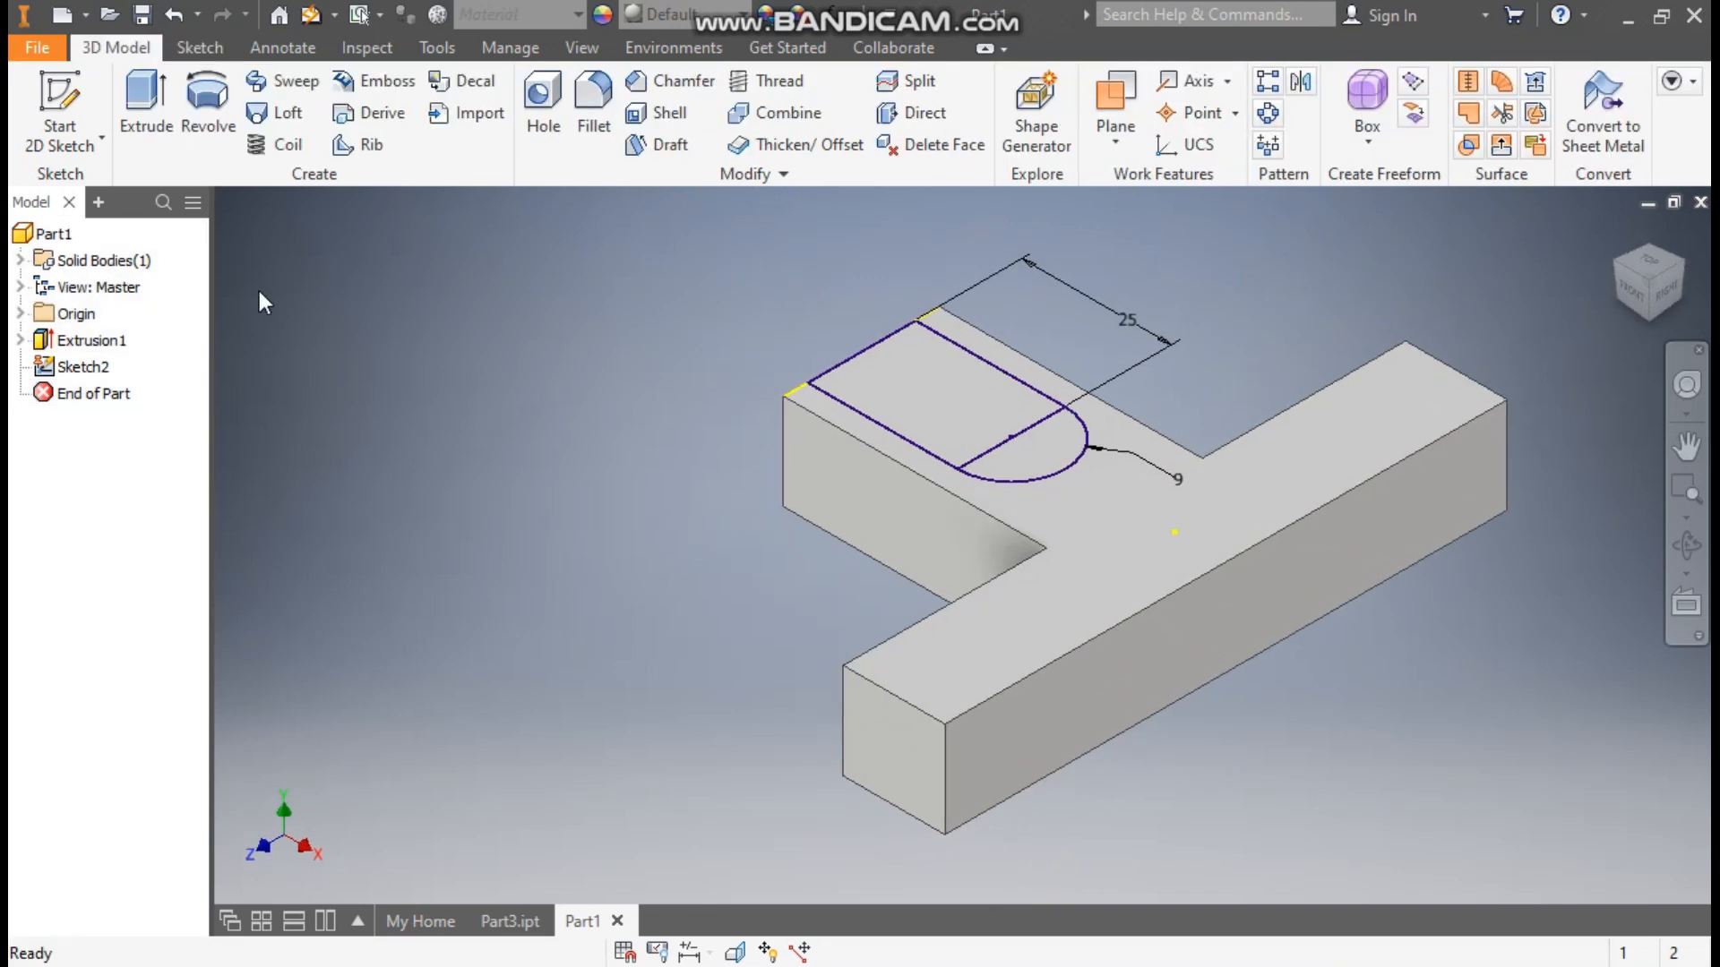
# Cut the rectangle and arc profiles together 12 mm down into the base as a round-ended slot
pyautogui.click(153, 106)
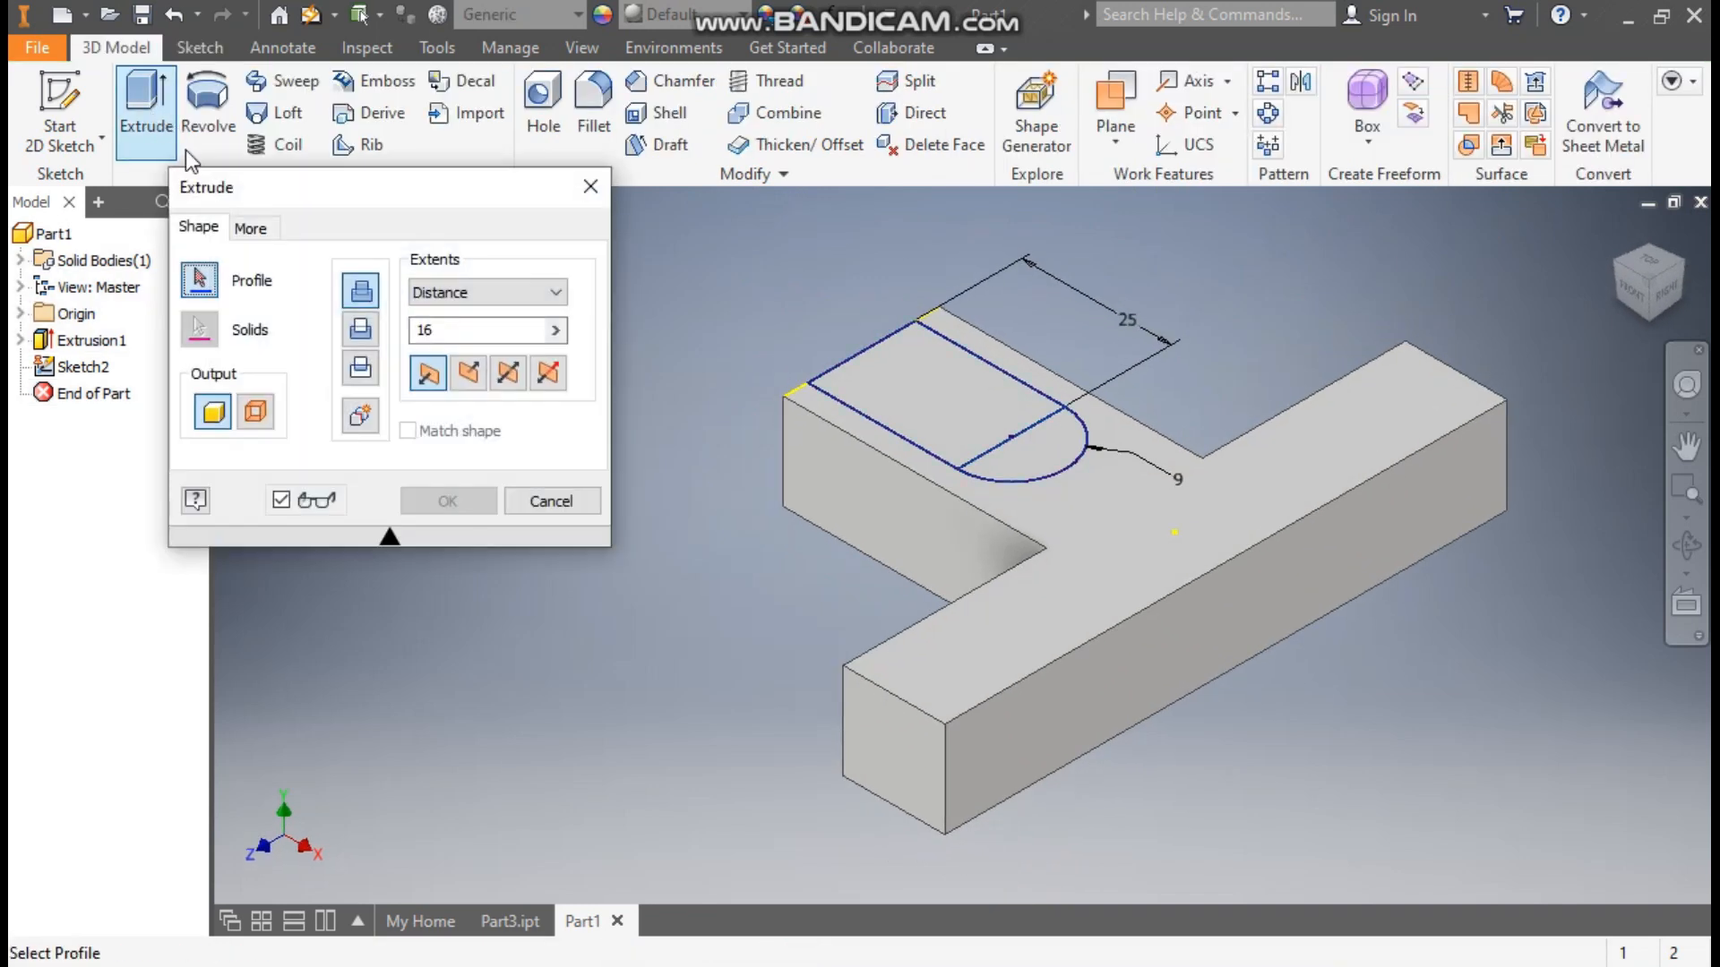
pyautogui.click(942, 390)
pyautogui.click(1035, 452)
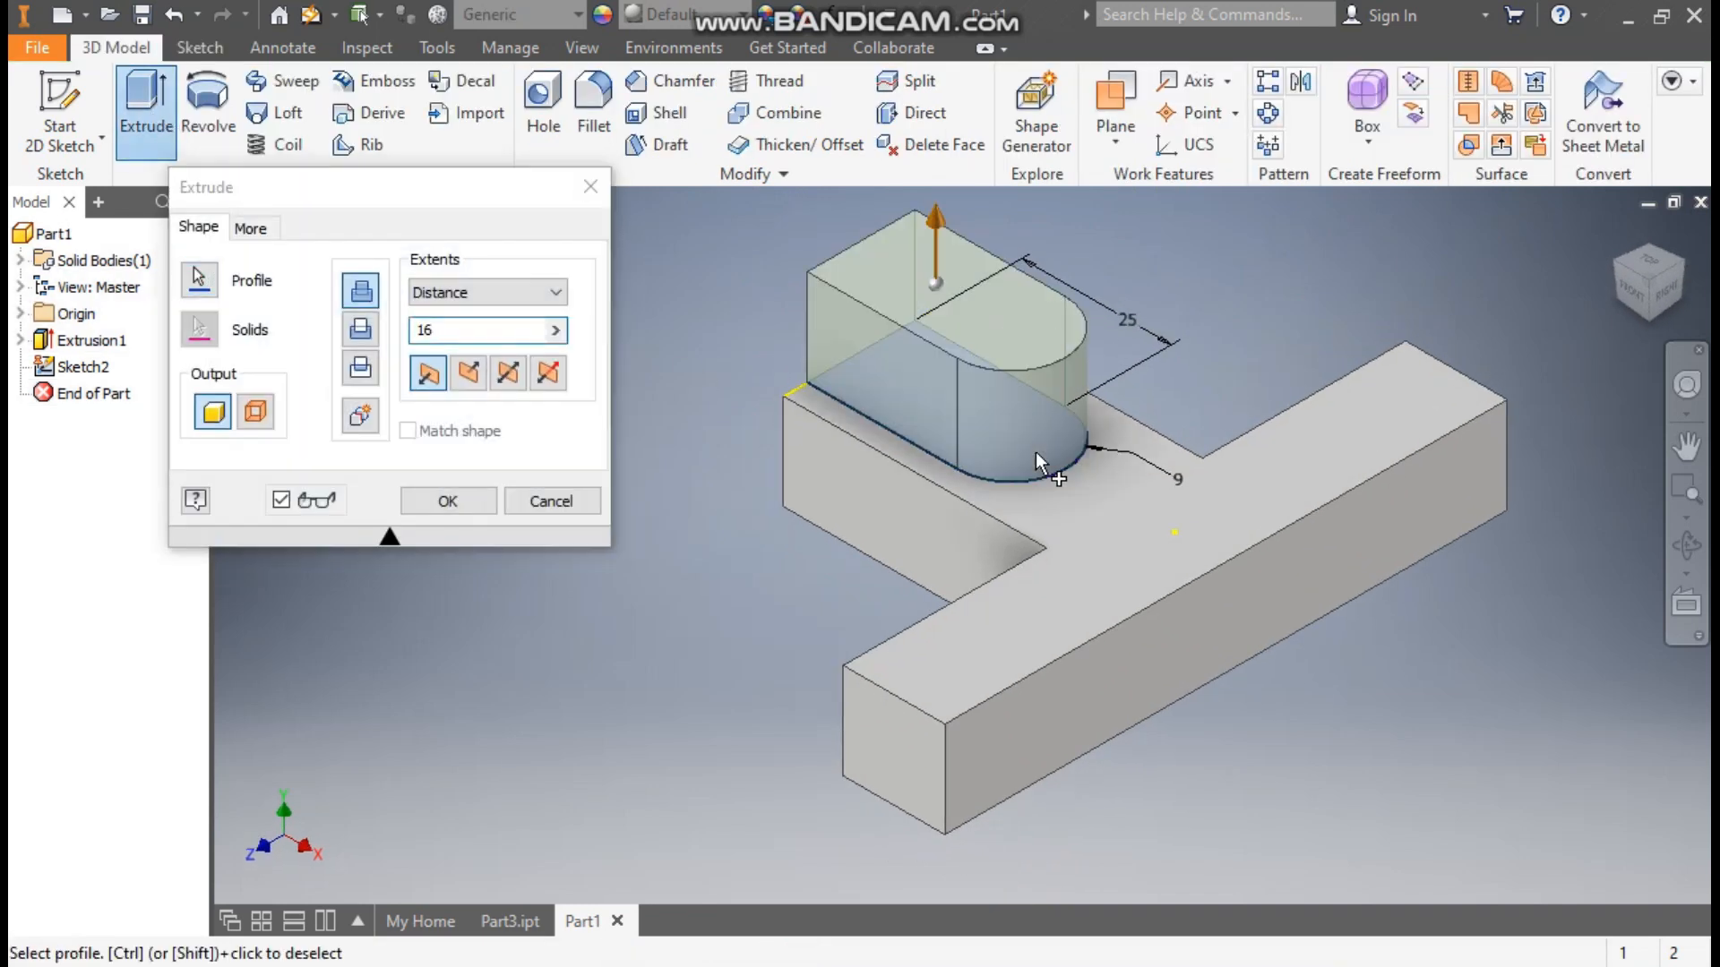
pyautogui.click(477, 372)
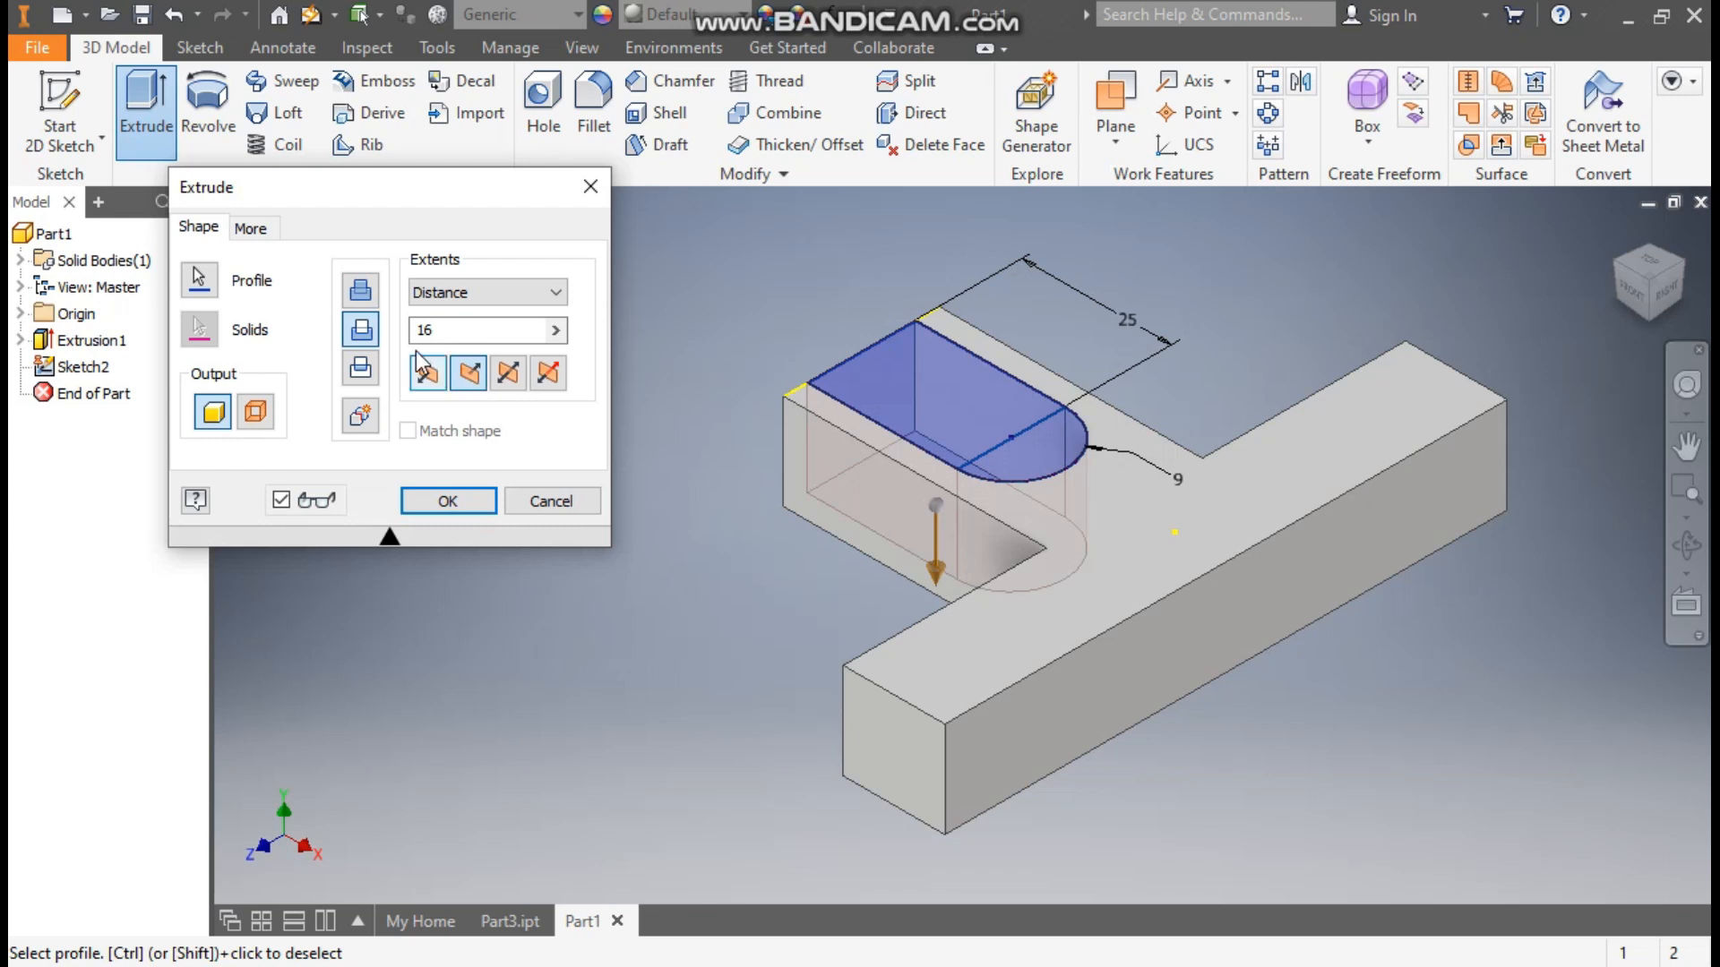
pyautogui.click(438, 331)
pyautogui.moveTo(438, 332); pyautogui.dragTo(405, 337)
pyautogui.write('12')
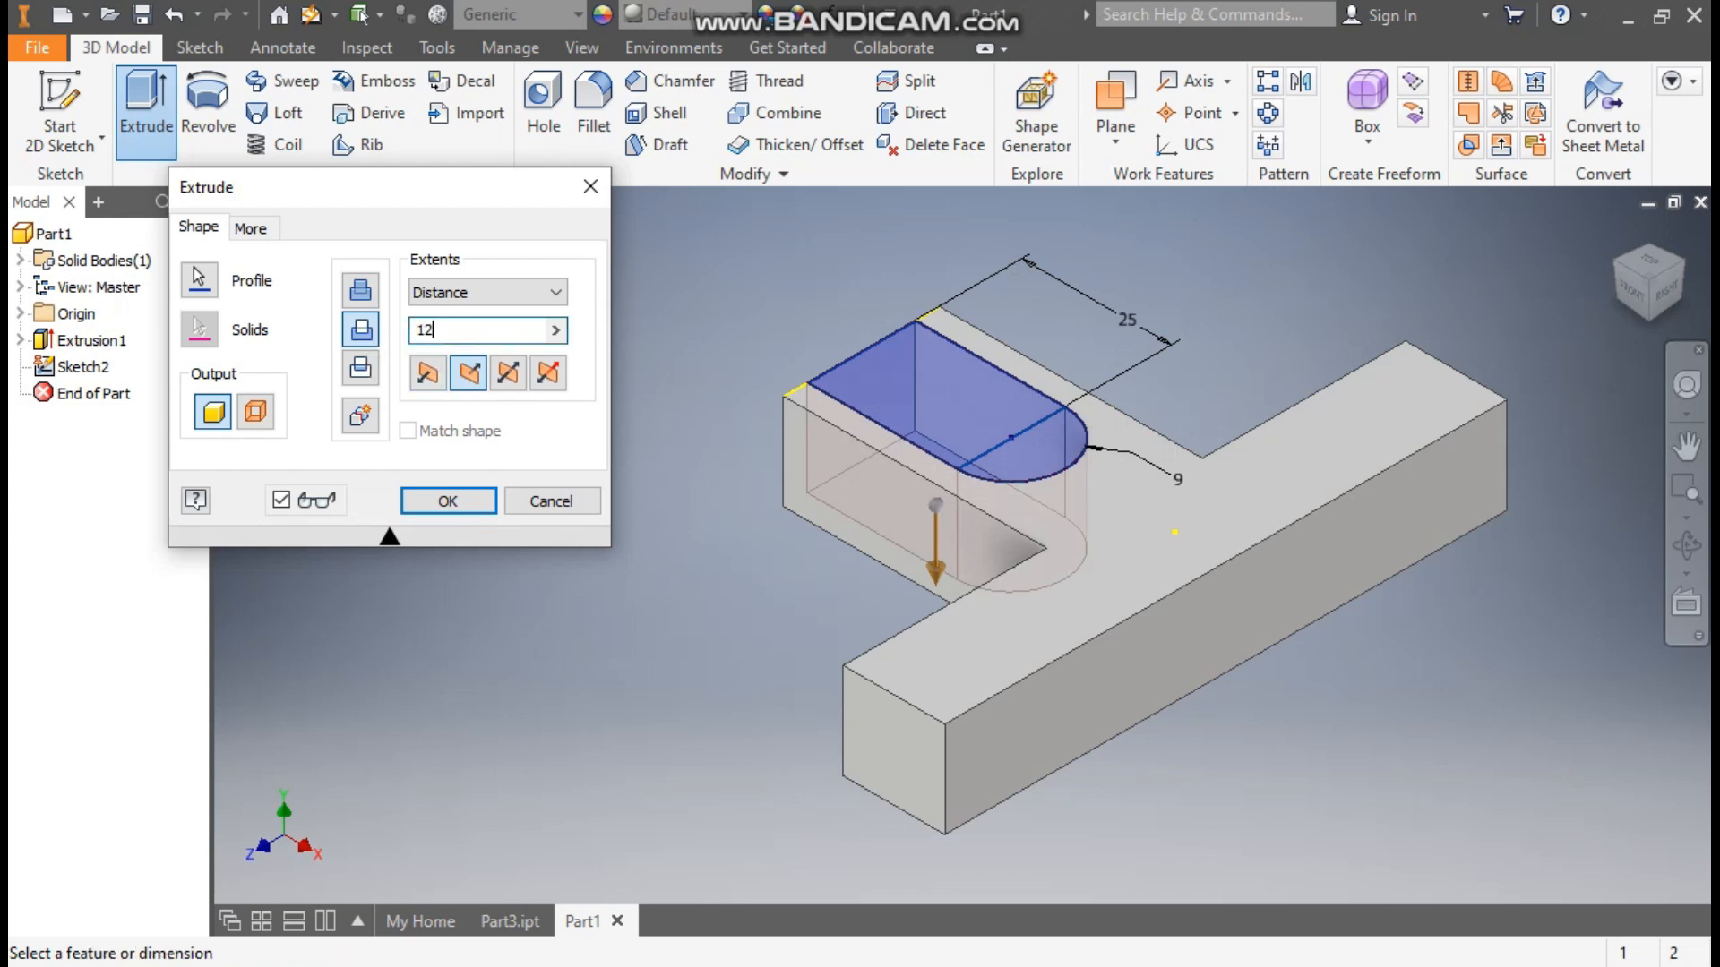
pyautogui.click(451, 500)
# Check the Part3 reference and chamfer the top end edge of the crossbar's front arm with two distances, 15 mm along the top and 7 mm down
pyautogui.click(1610, 260)
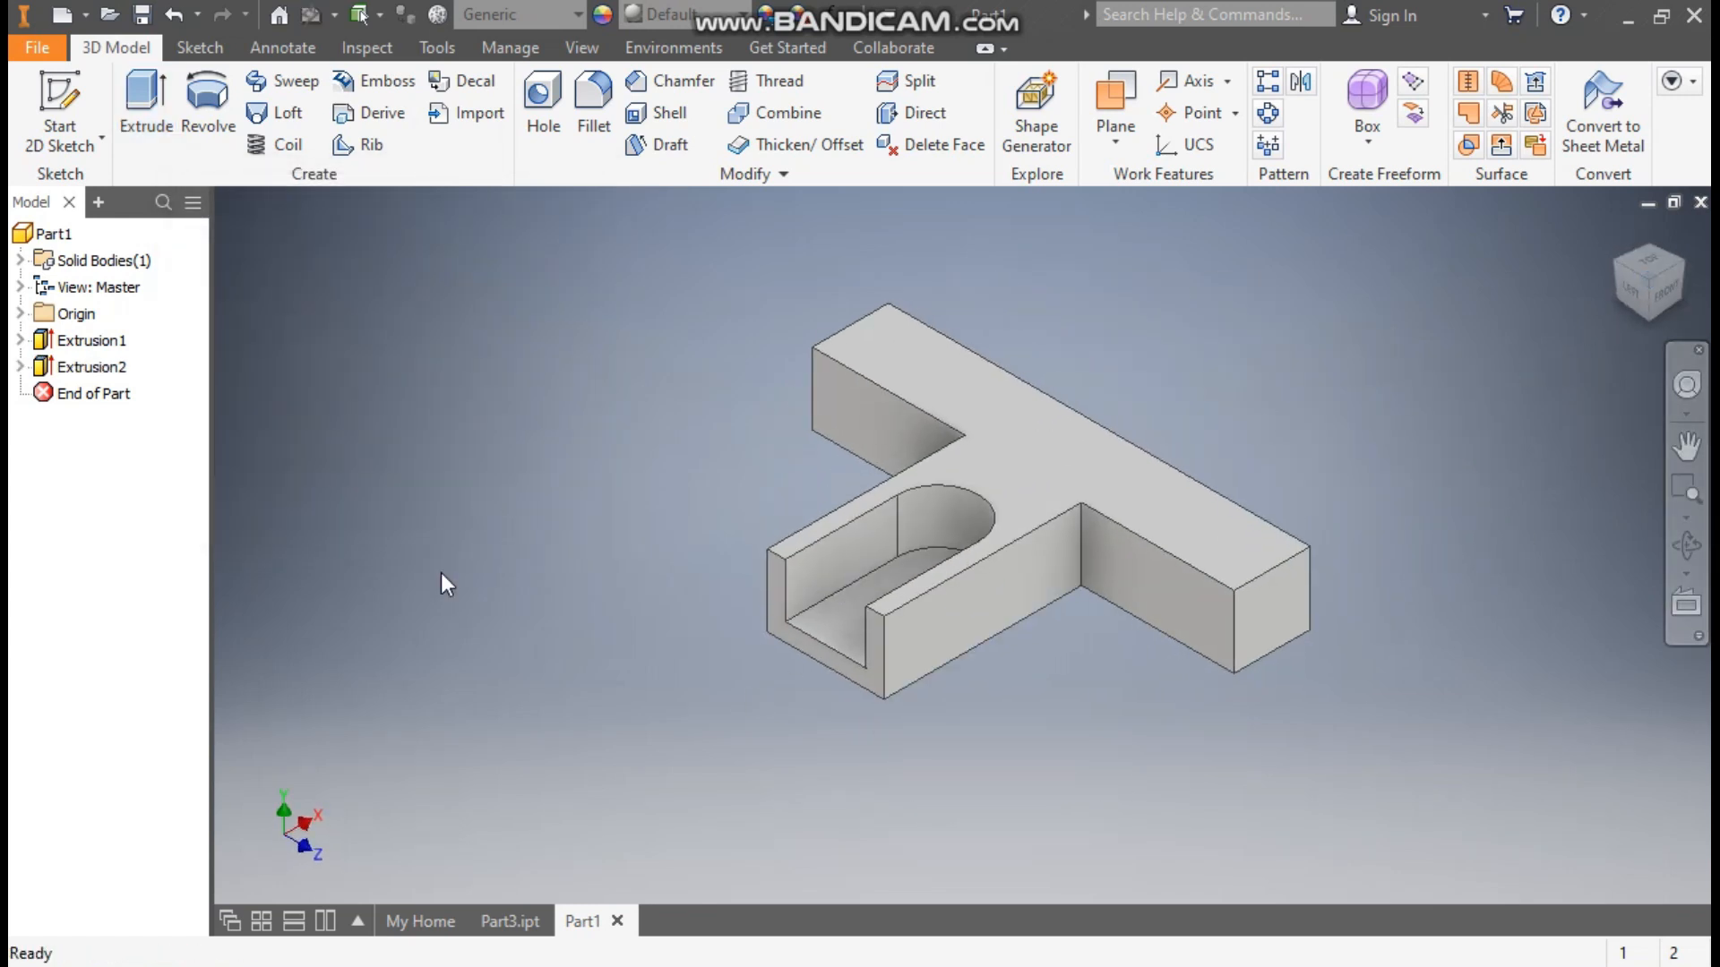
pyautogui.click(511, 918)
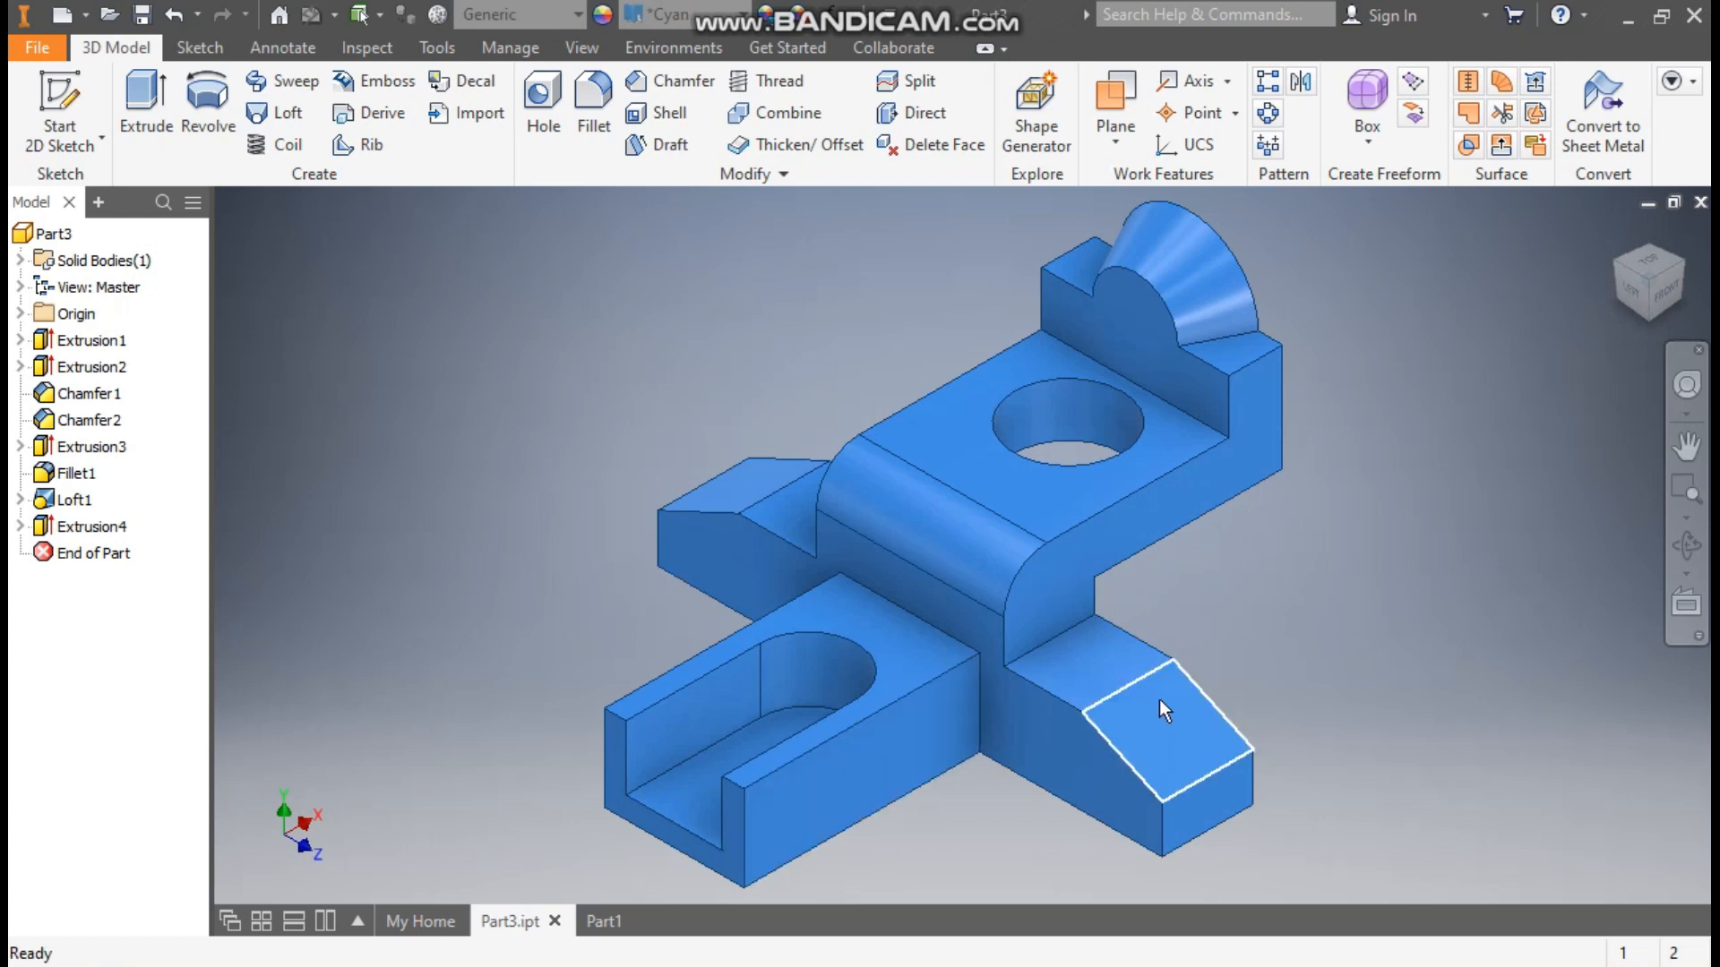
pyautogui.click(608, 921)
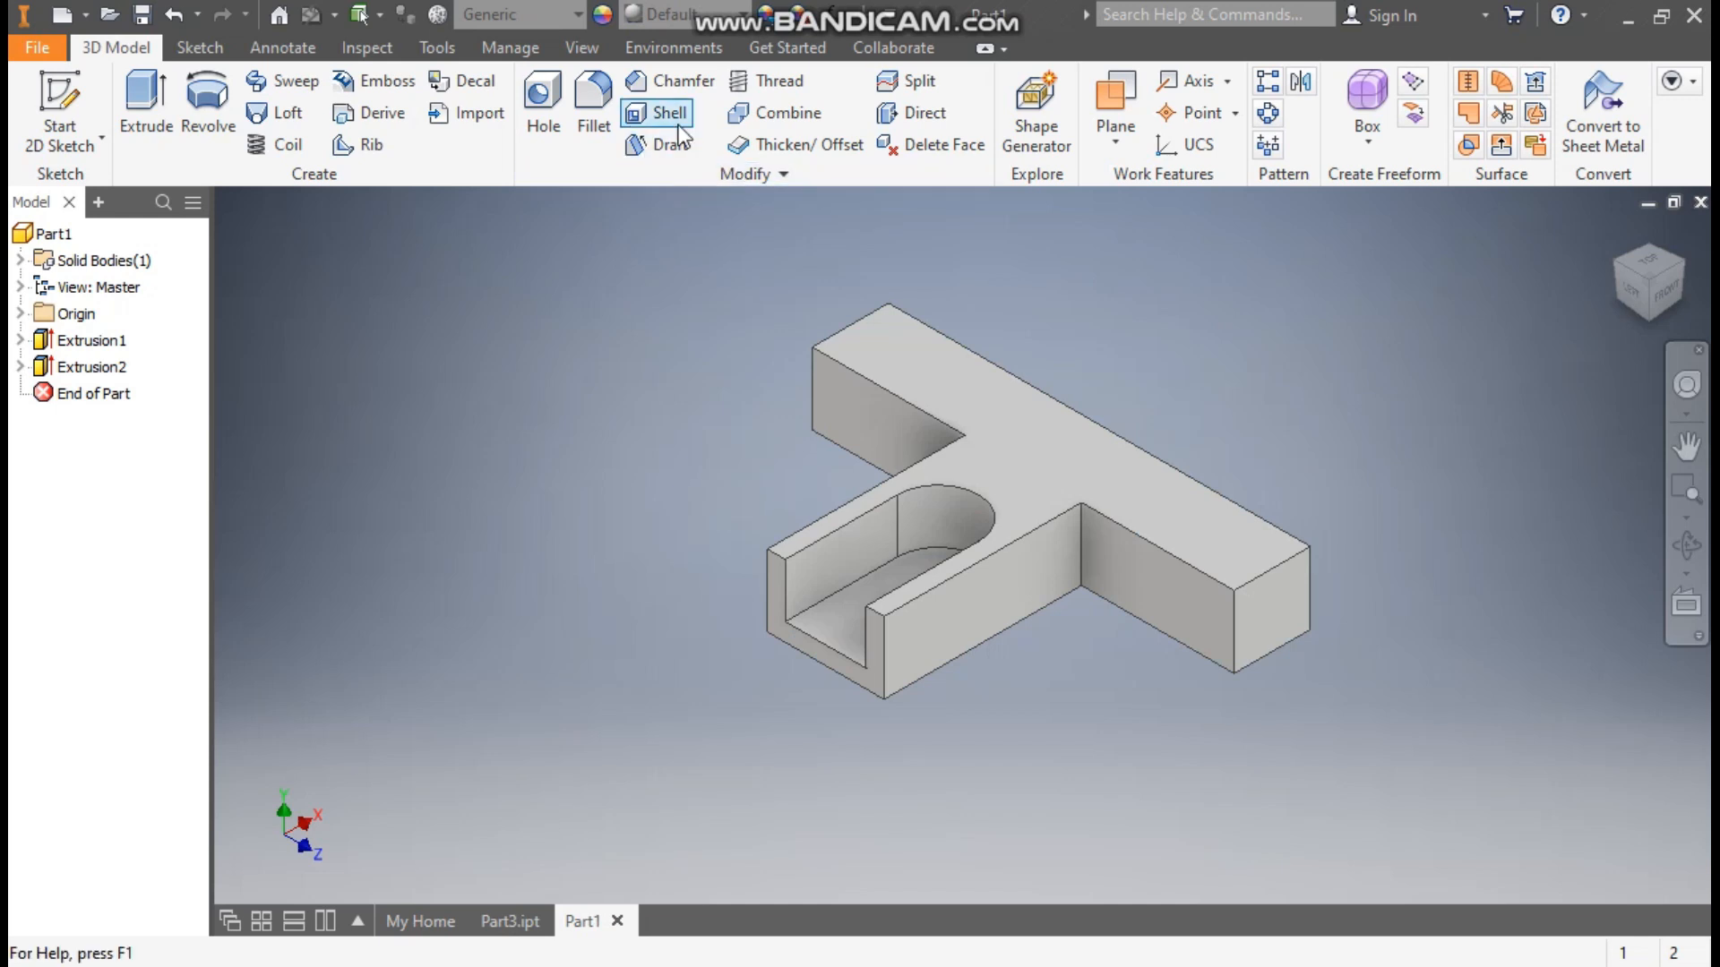
pyautogui.click(693, 90)
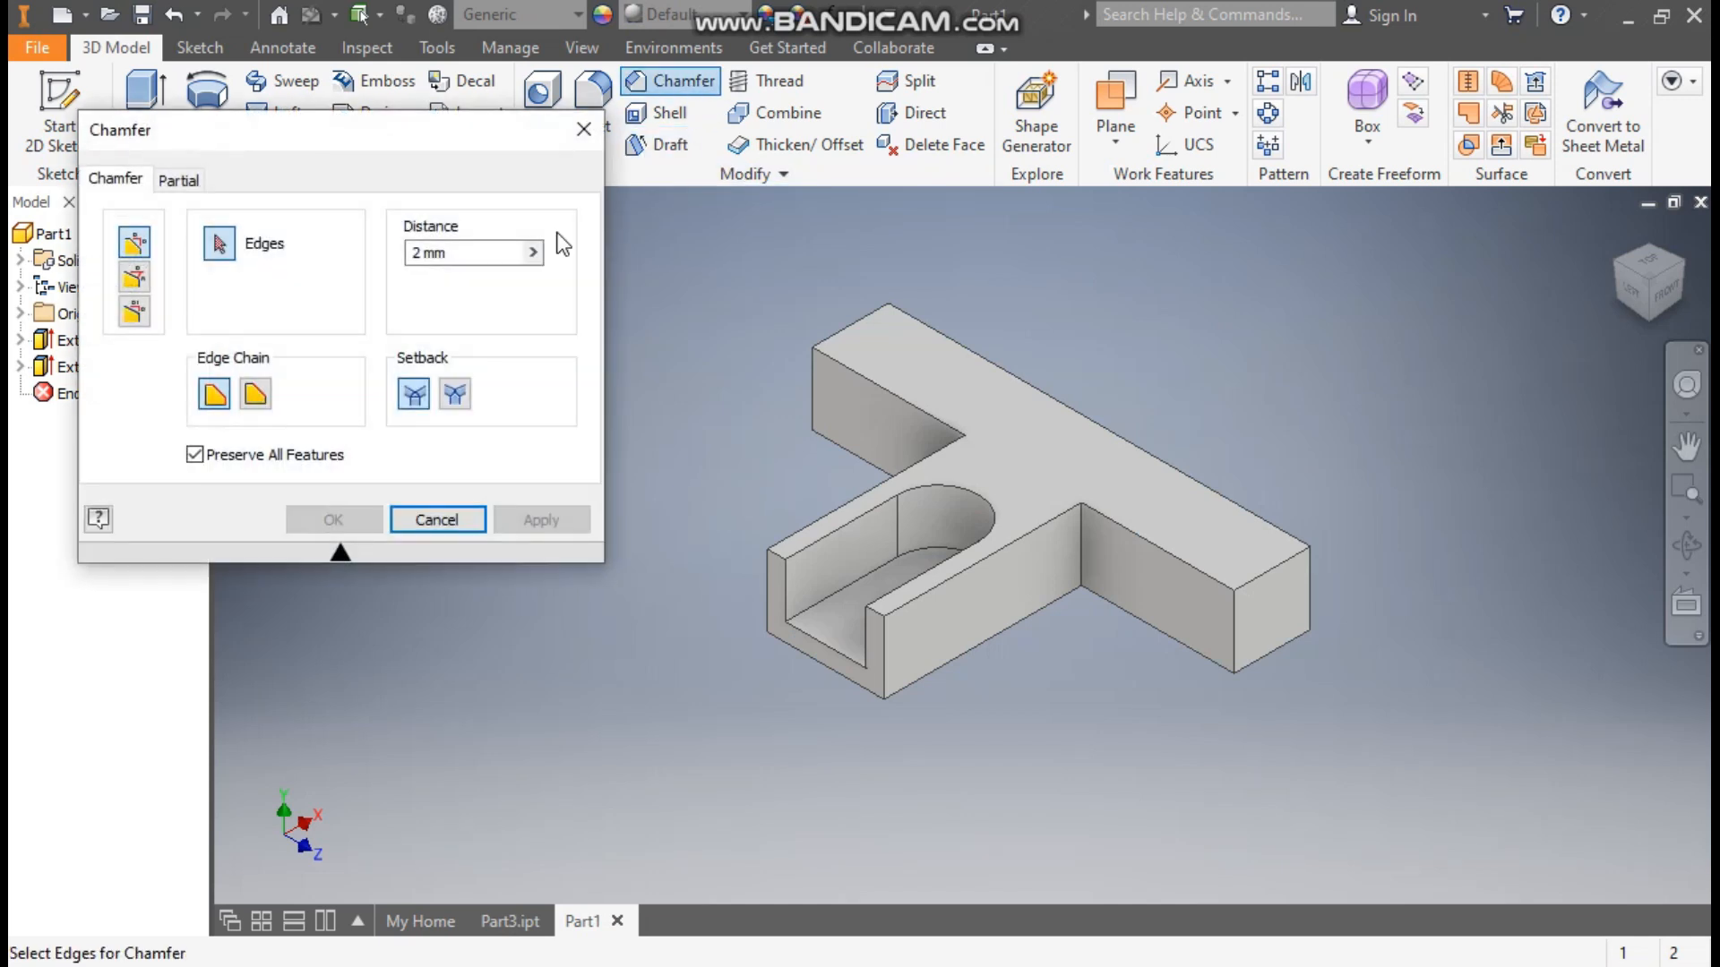
pyautogui.click(136, 313)
pyautogui.click(420, 253)
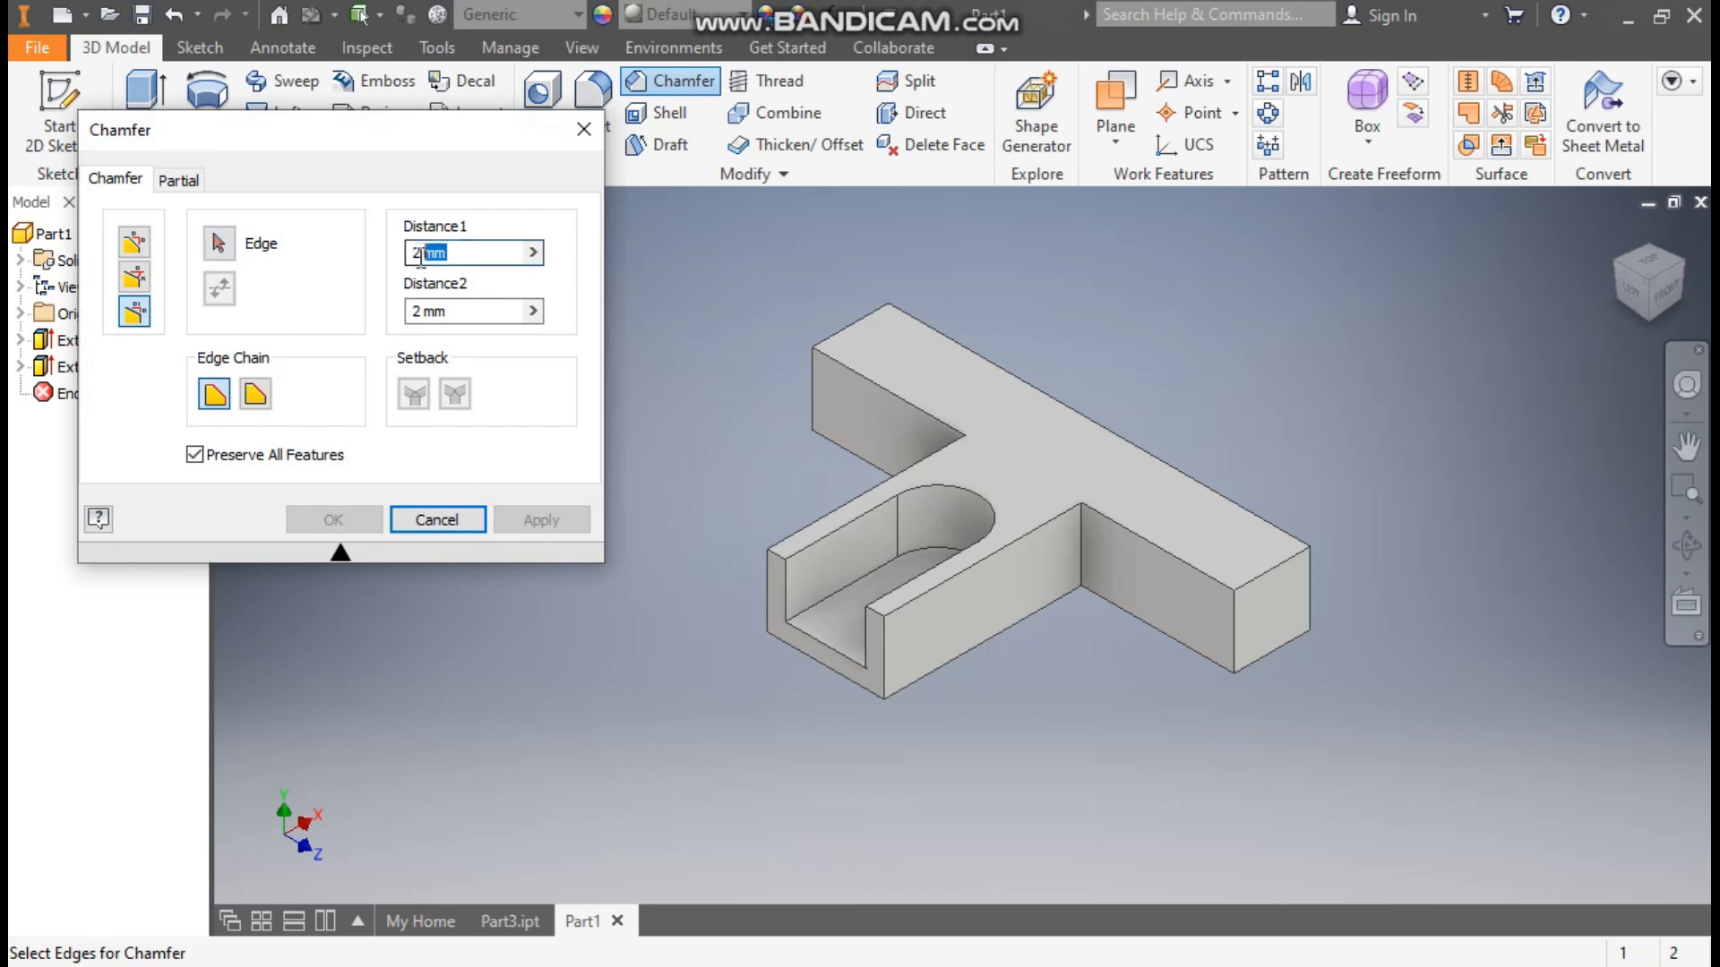
pyautogui.write('15')
pyautogui.click(463, 314)
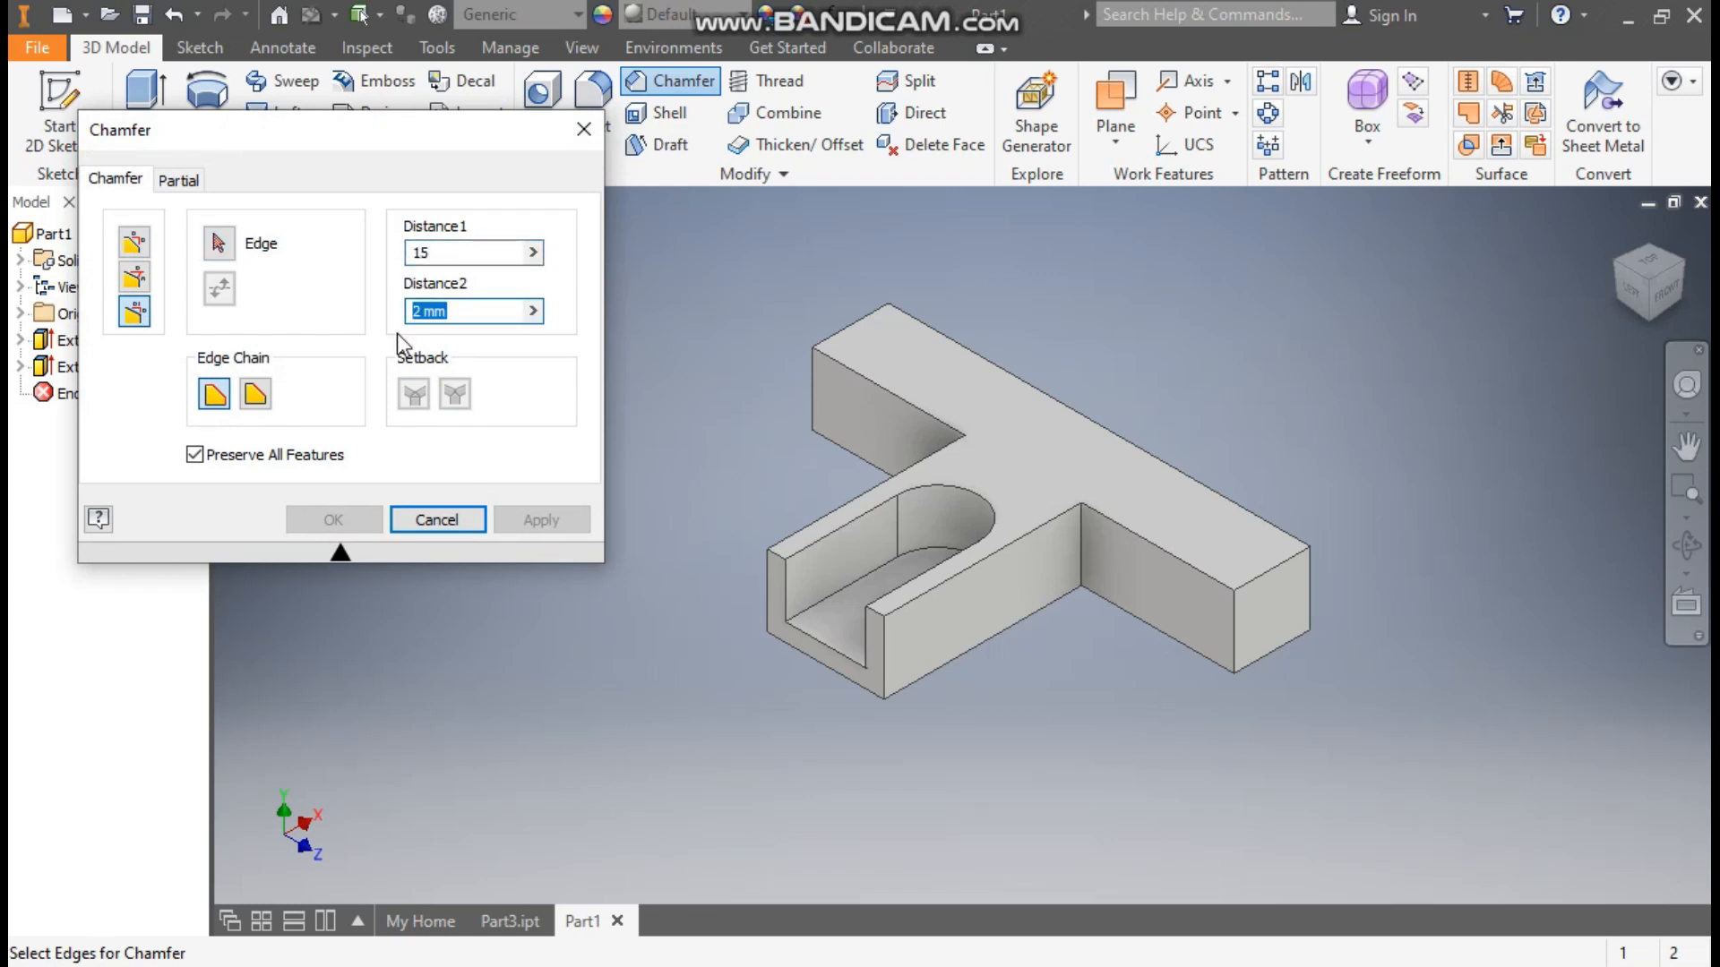
pyautogui.write('7')
pyautogui.click(1297, 557)
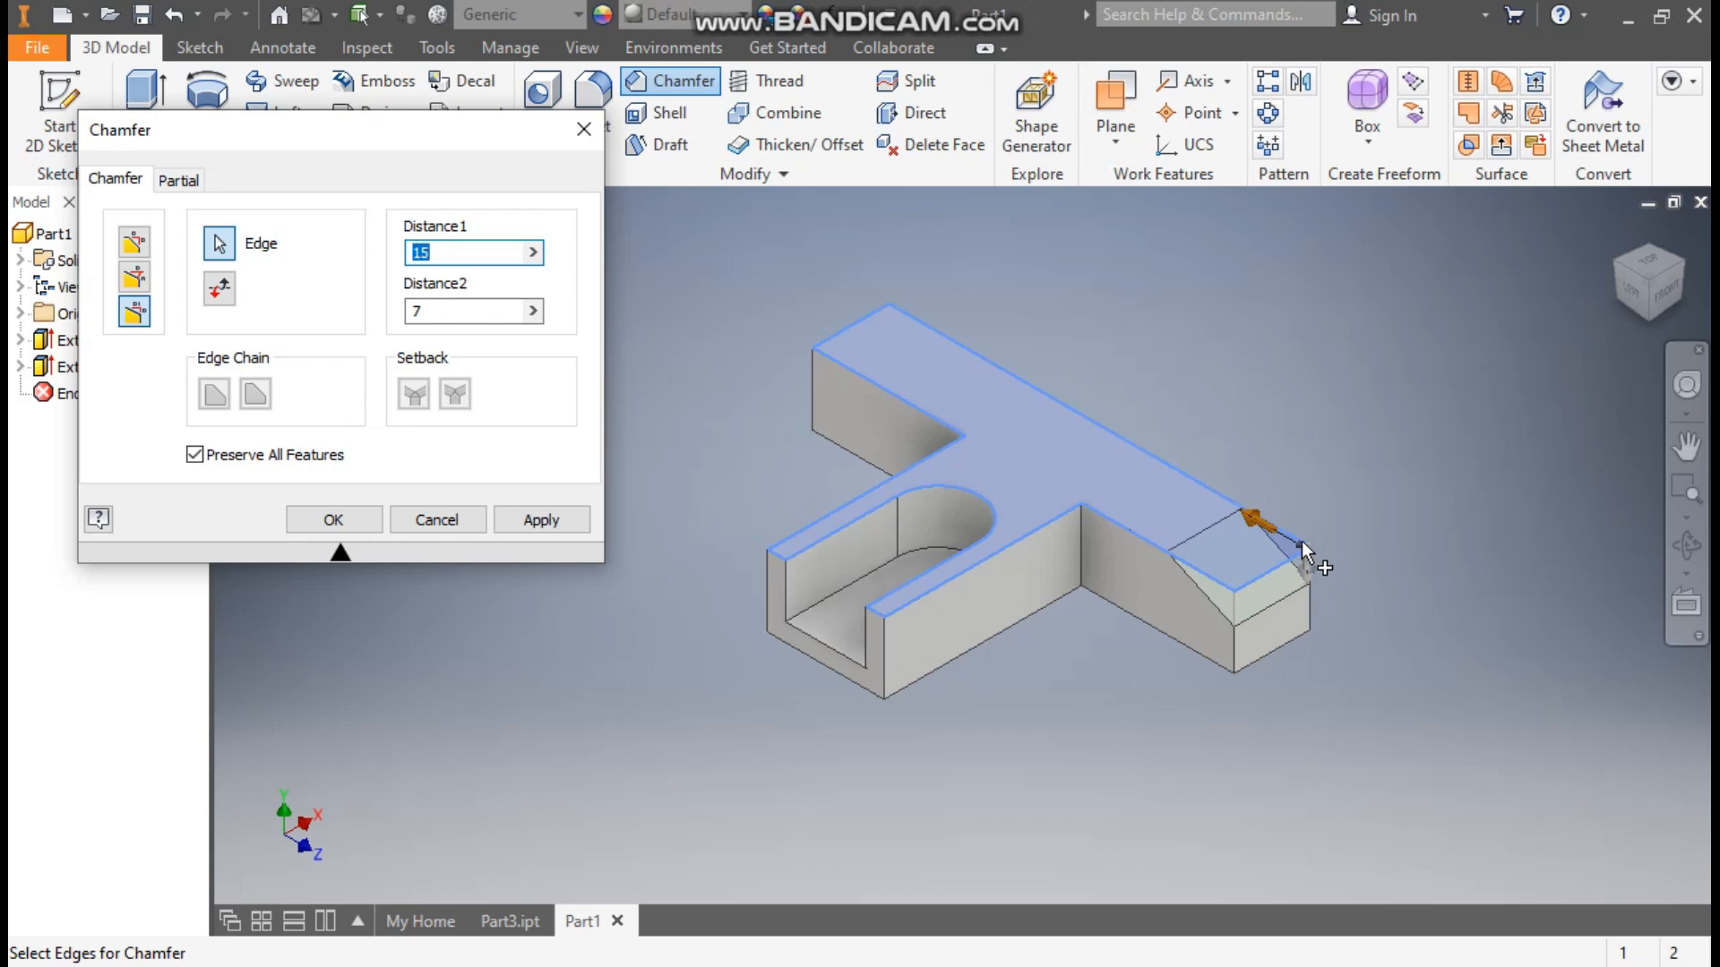
pyautogui.click(559, 520)
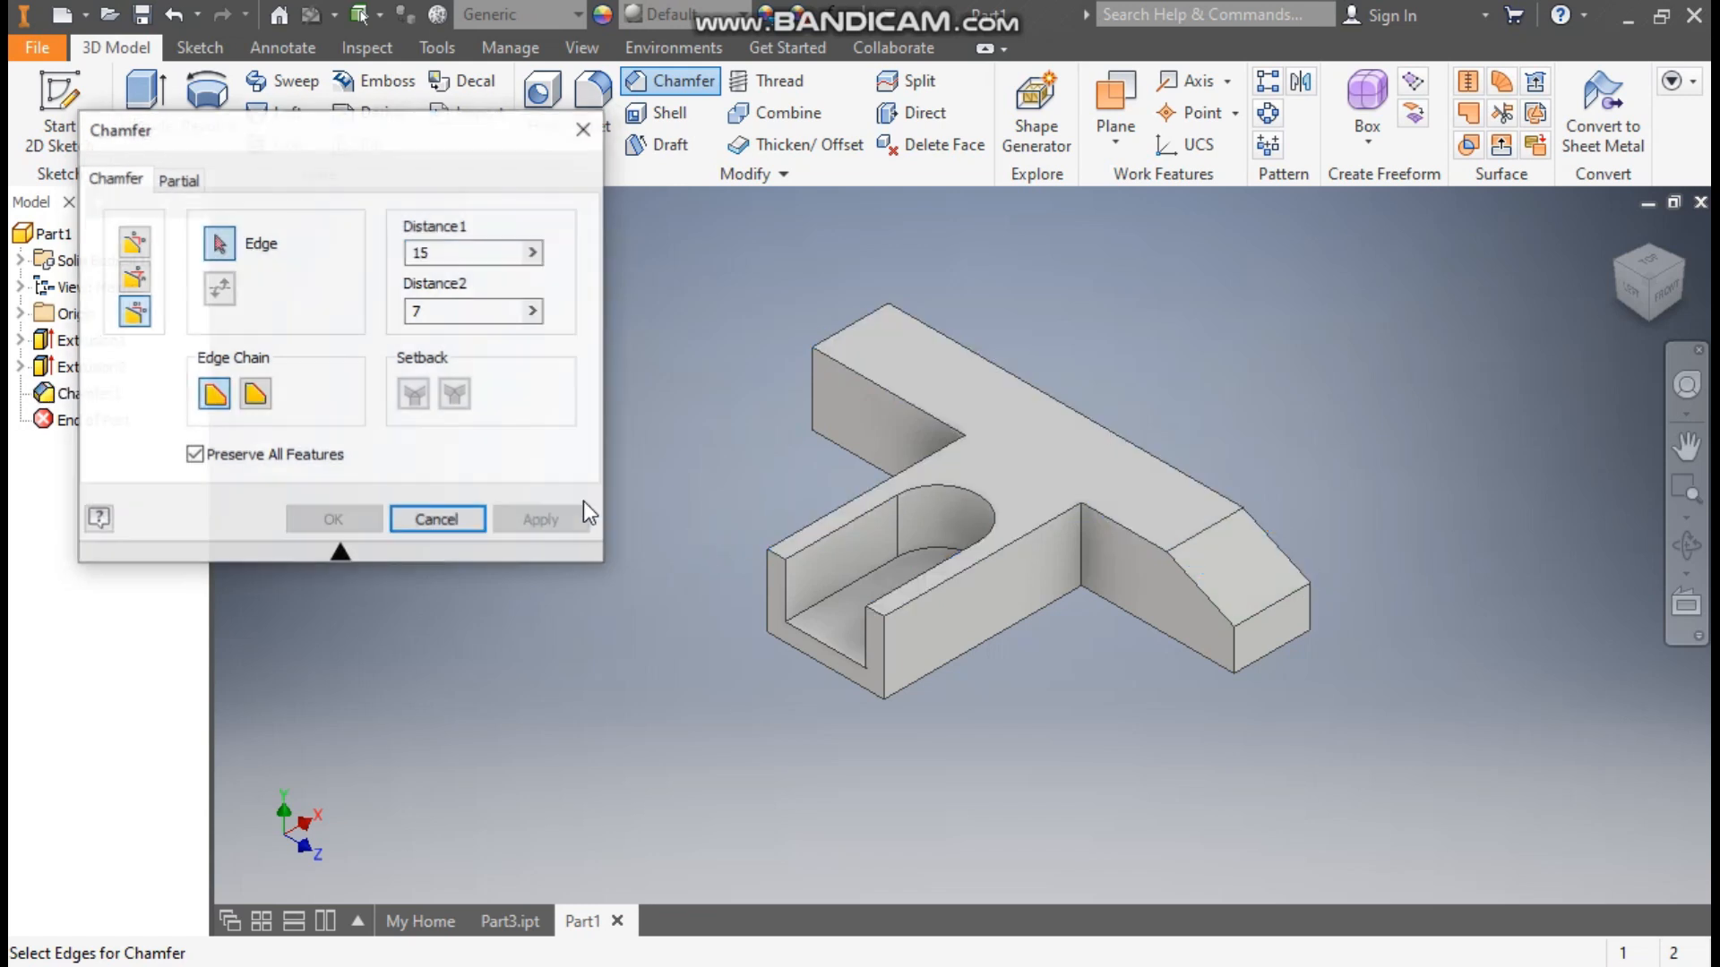
# Chamfer the top end edge of the crossbar's rear arm with two distances, 15 mm along the top and 7 mm down
pyautogui.click(848, 325)
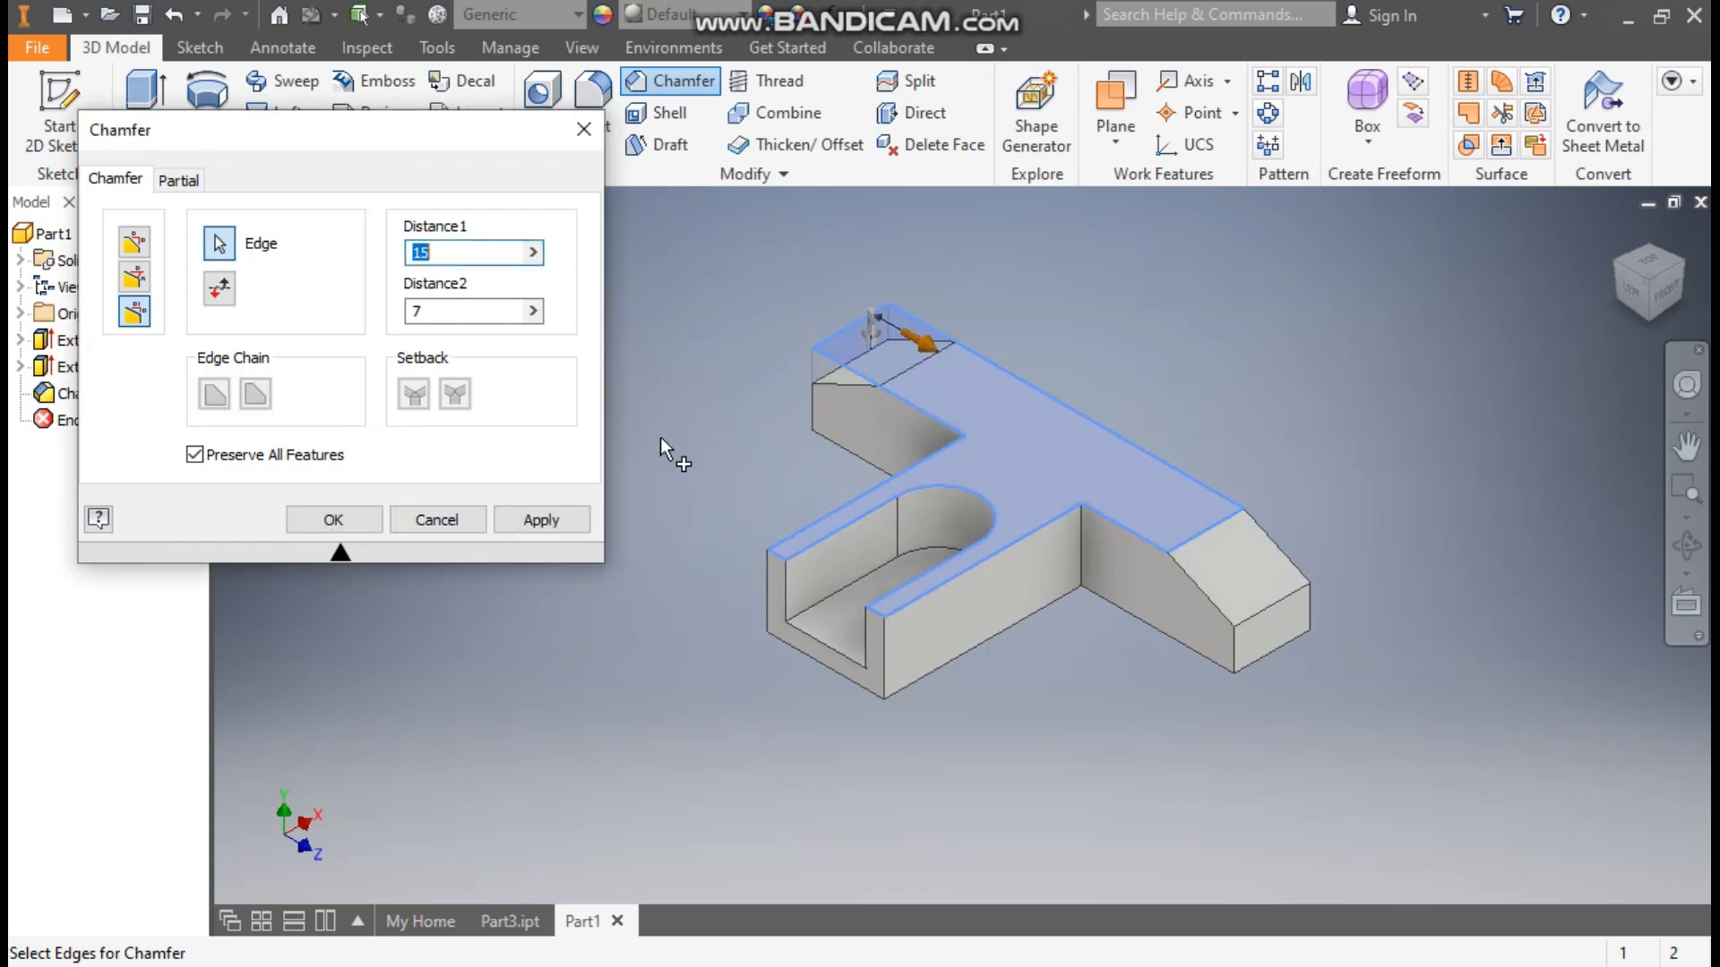
pyautogui.click(364, 520)
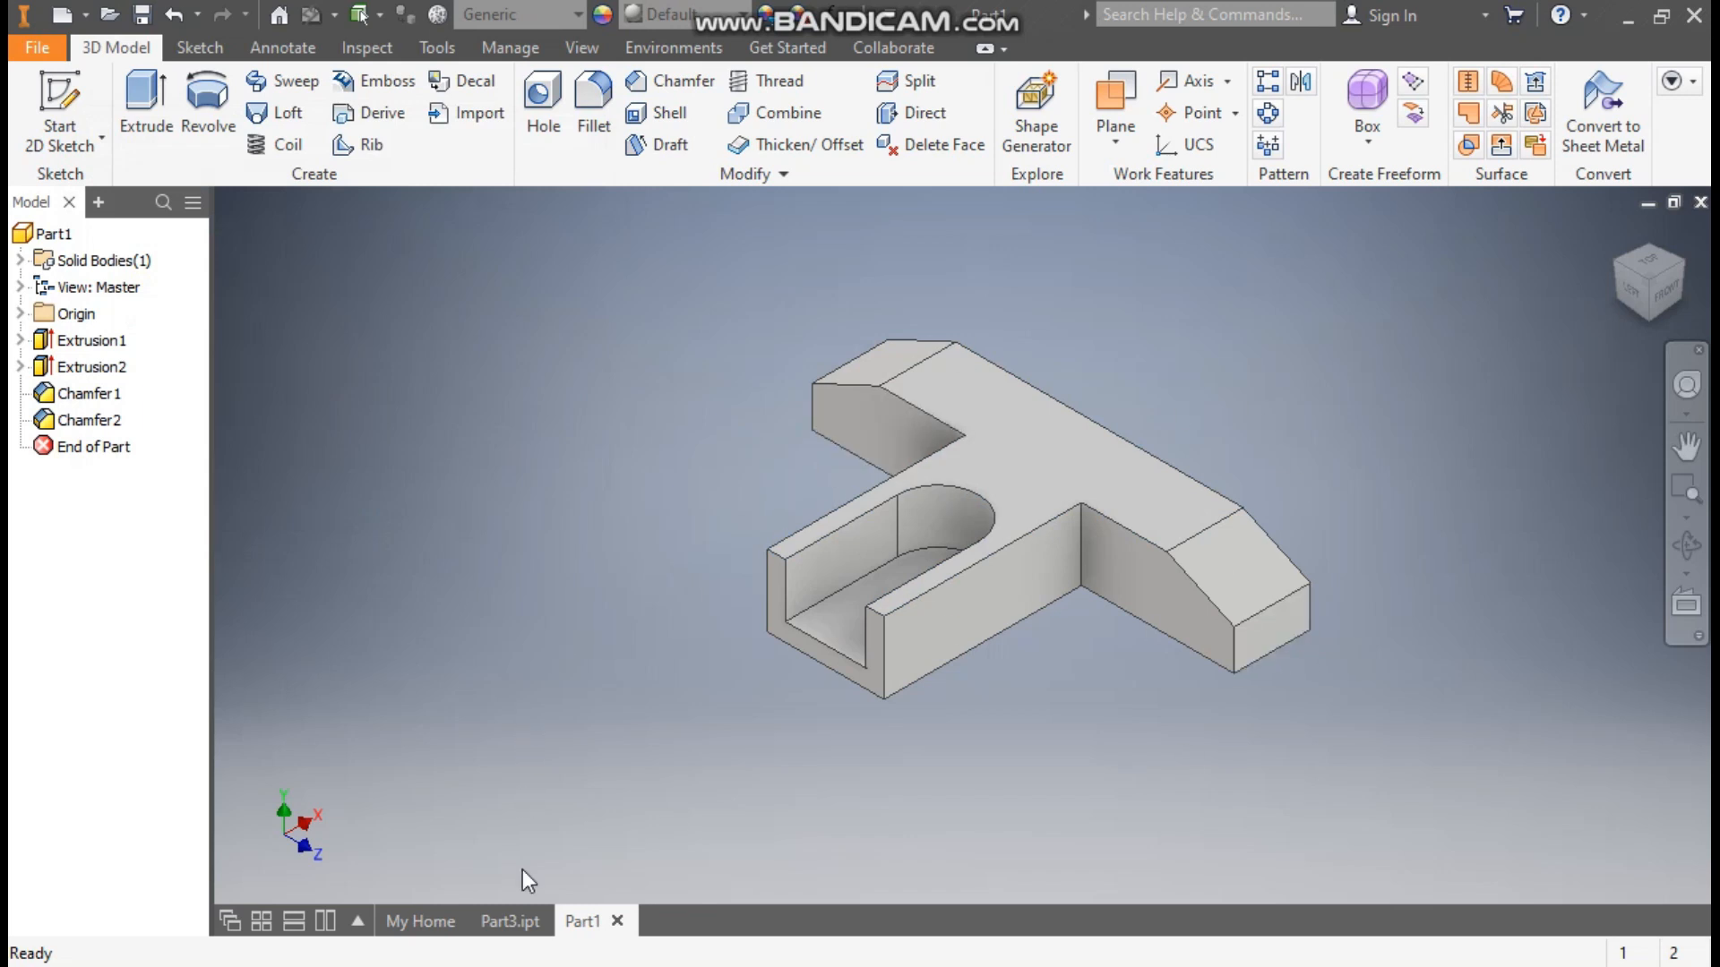
# Check the Part3 reference and start a new sketch on Part1's XY plane
pyautogui.click(512, 920)
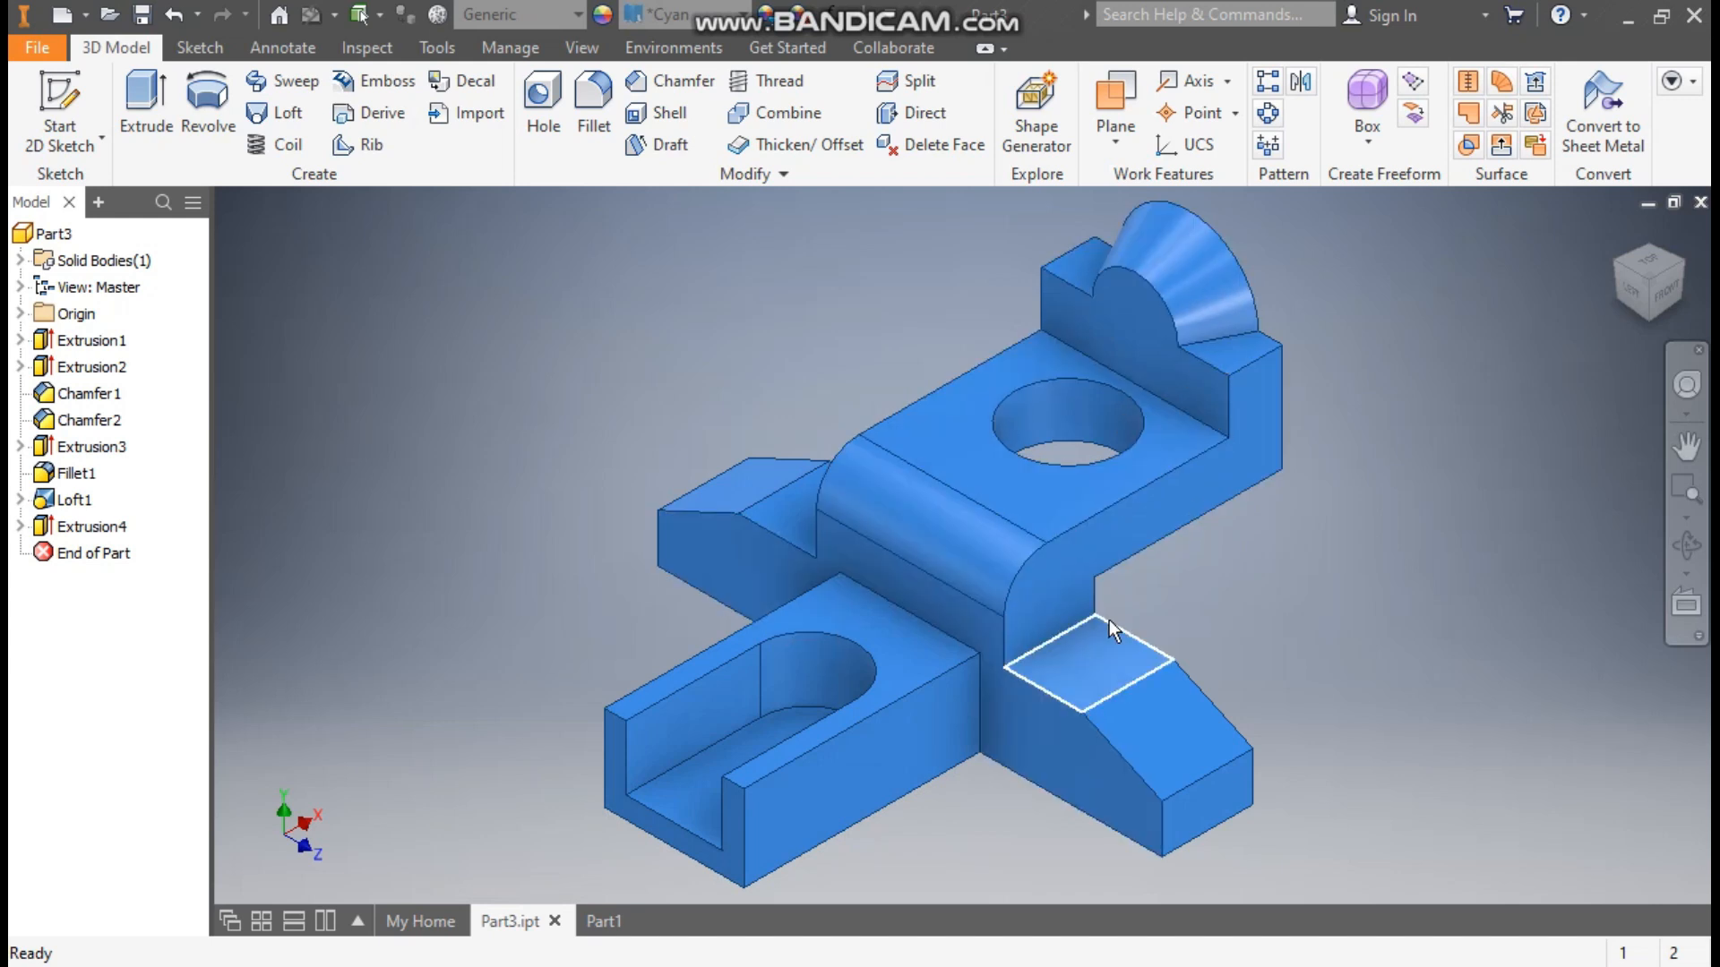
pyautogui.click(604, 921)
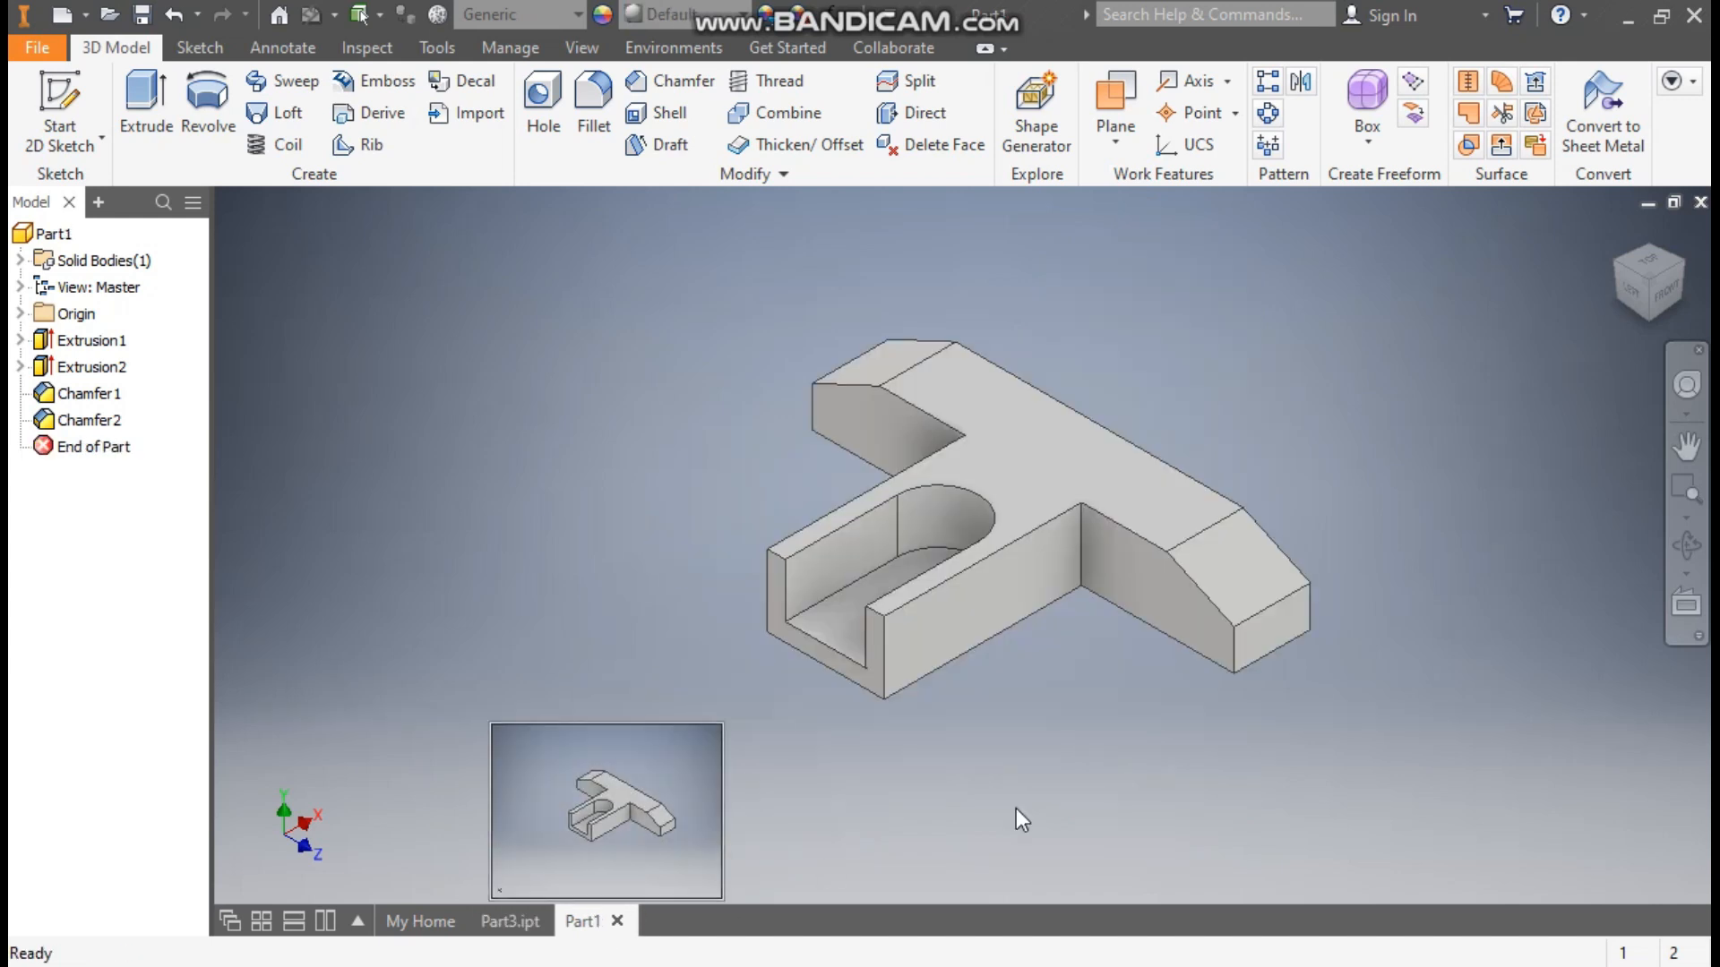
pyautogui.click(19, 314)
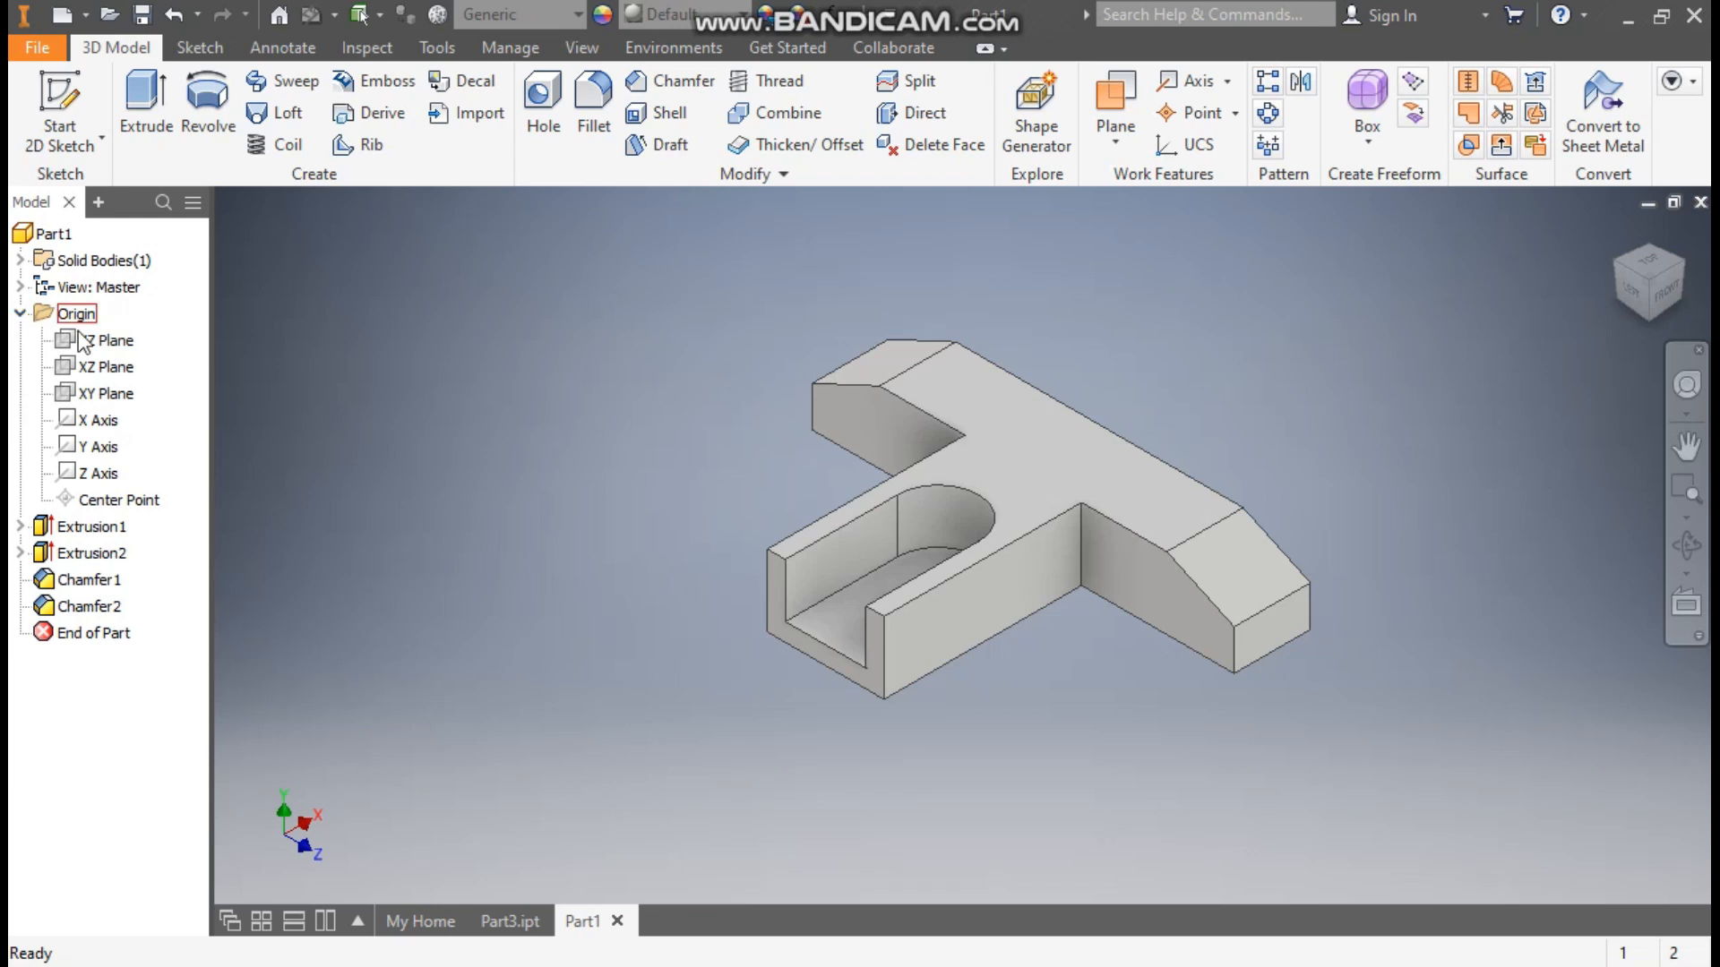
pyautogui.click(98, 394)
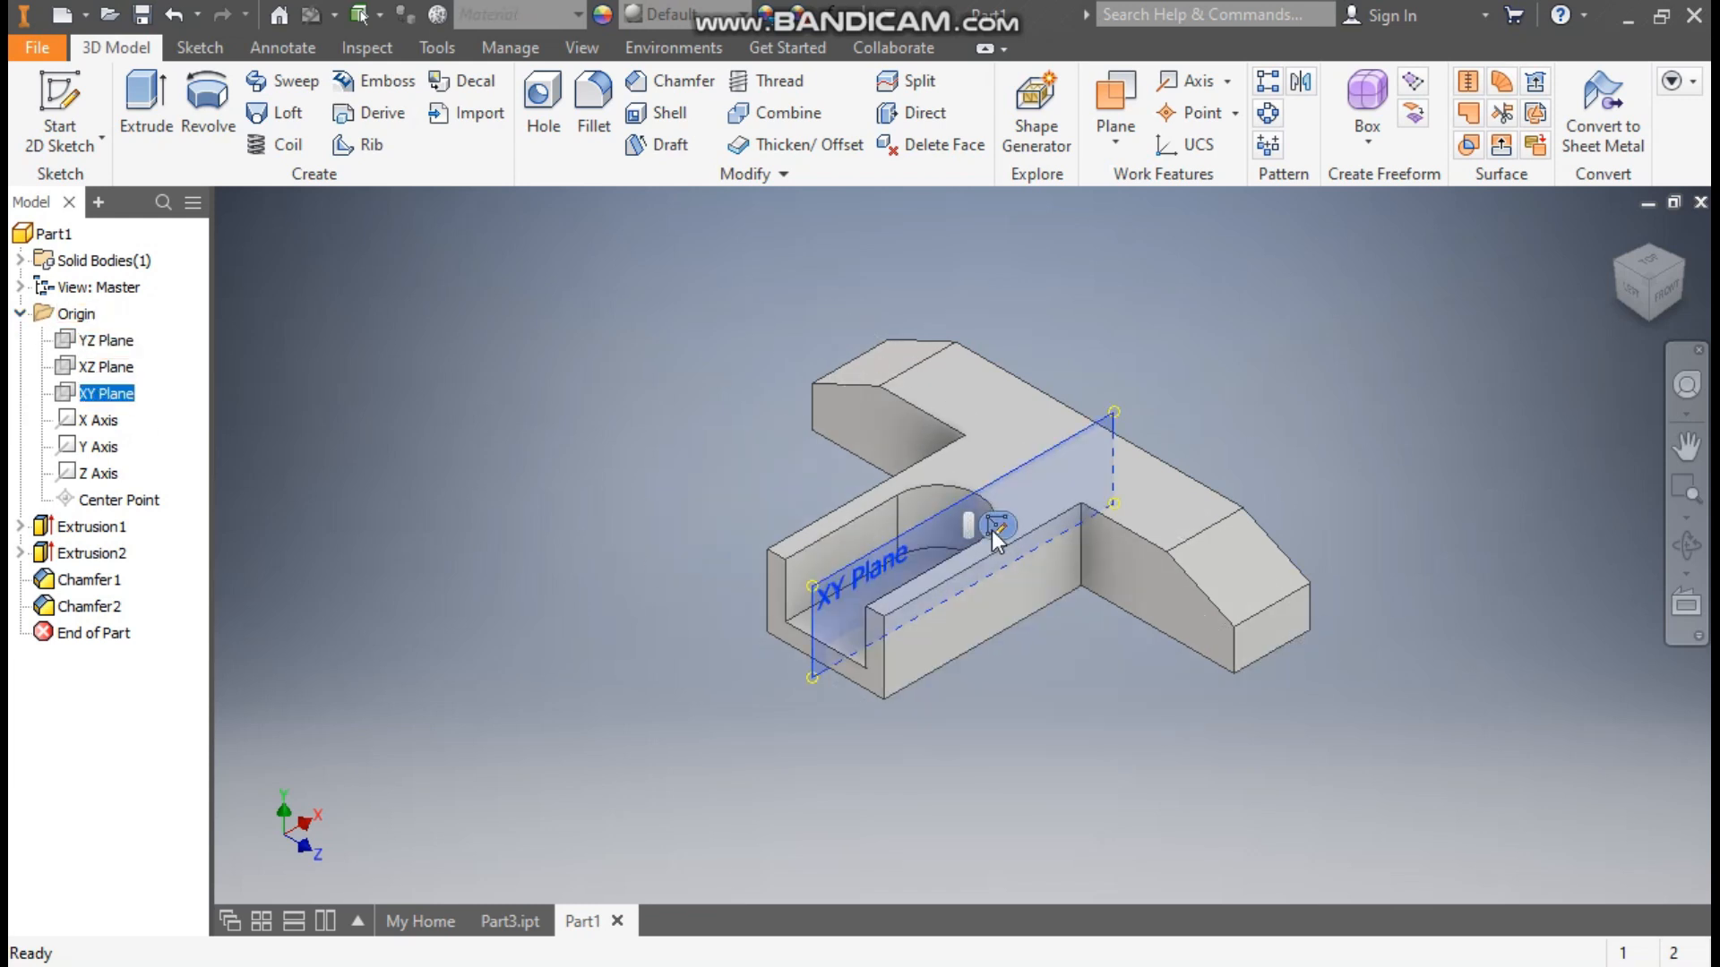
pyautogui.press('s')
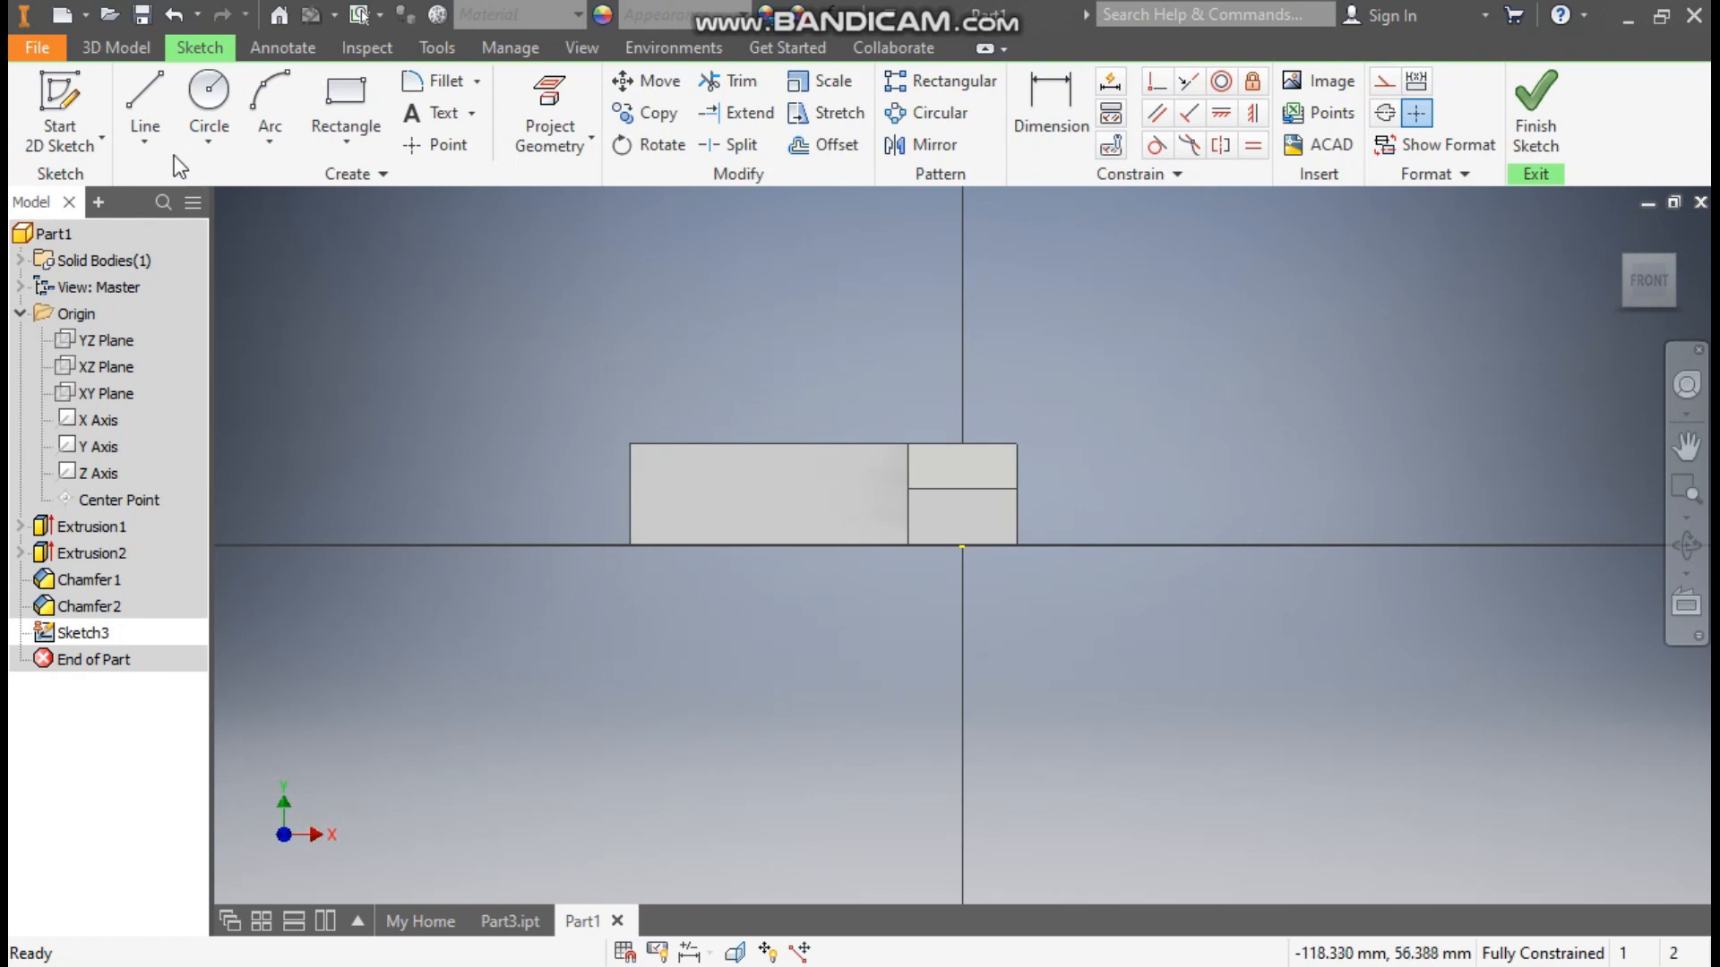
# Sketch a closed stepped profile on the crossbar's top edge, about 20 mm up and 53 mm outward, ending in an upright block
pyautogui.click(144, 103)
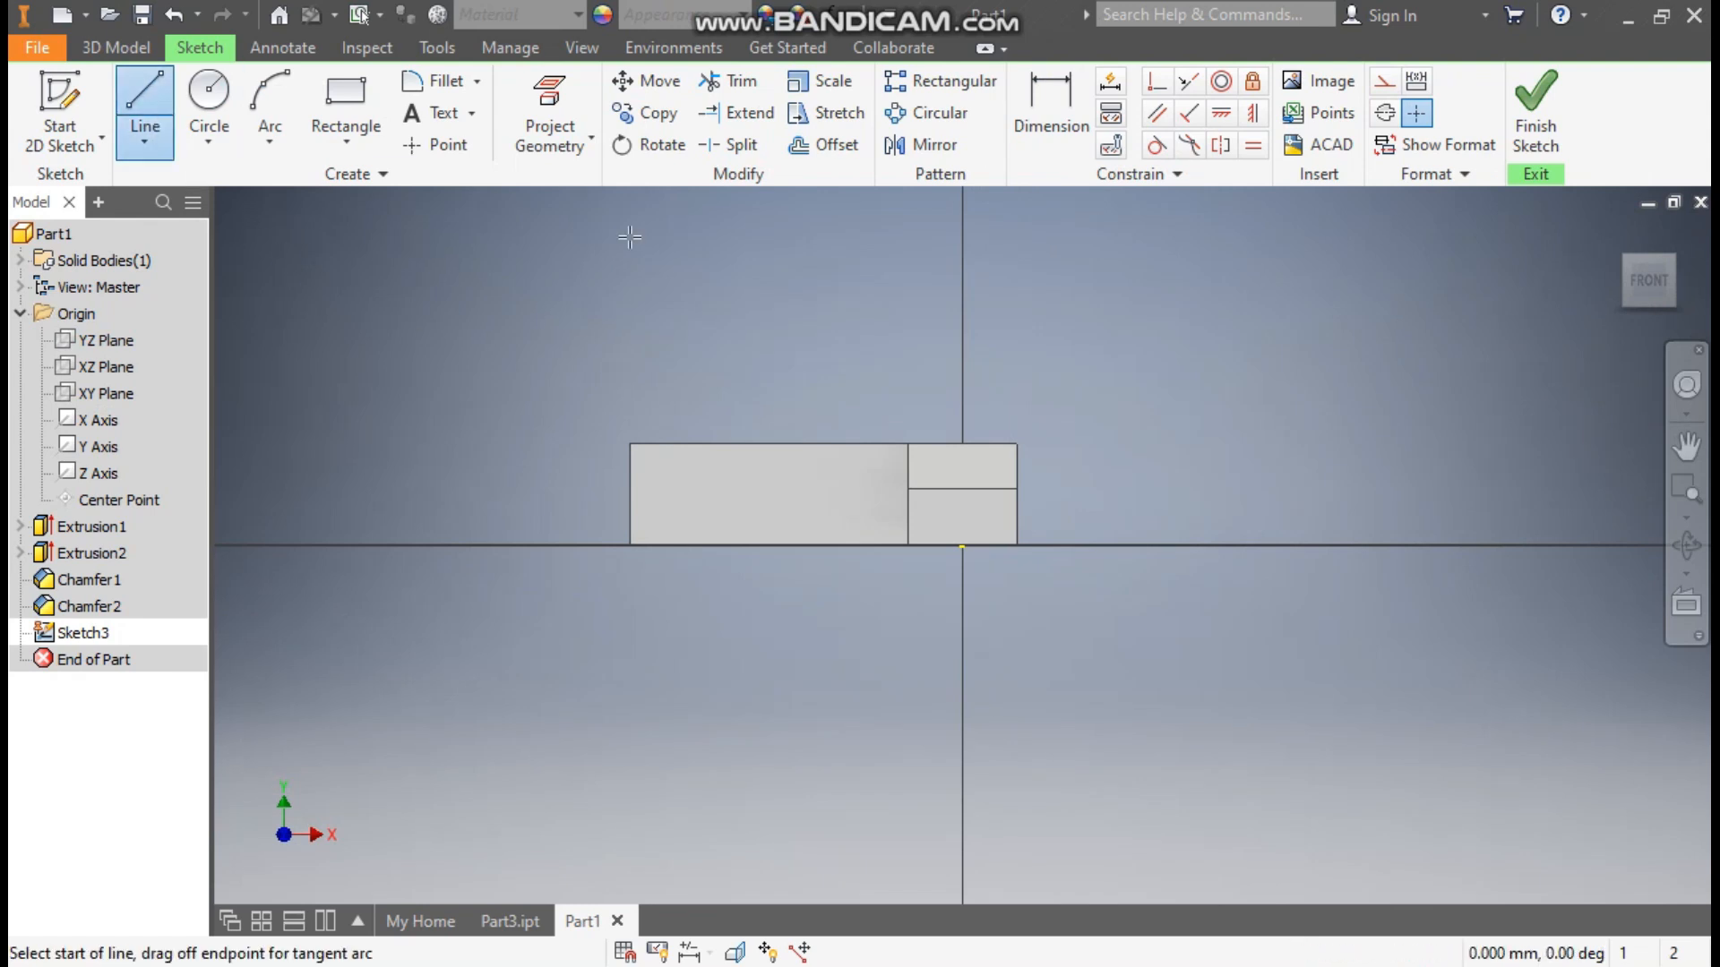
pyautogui.click(908, 443)
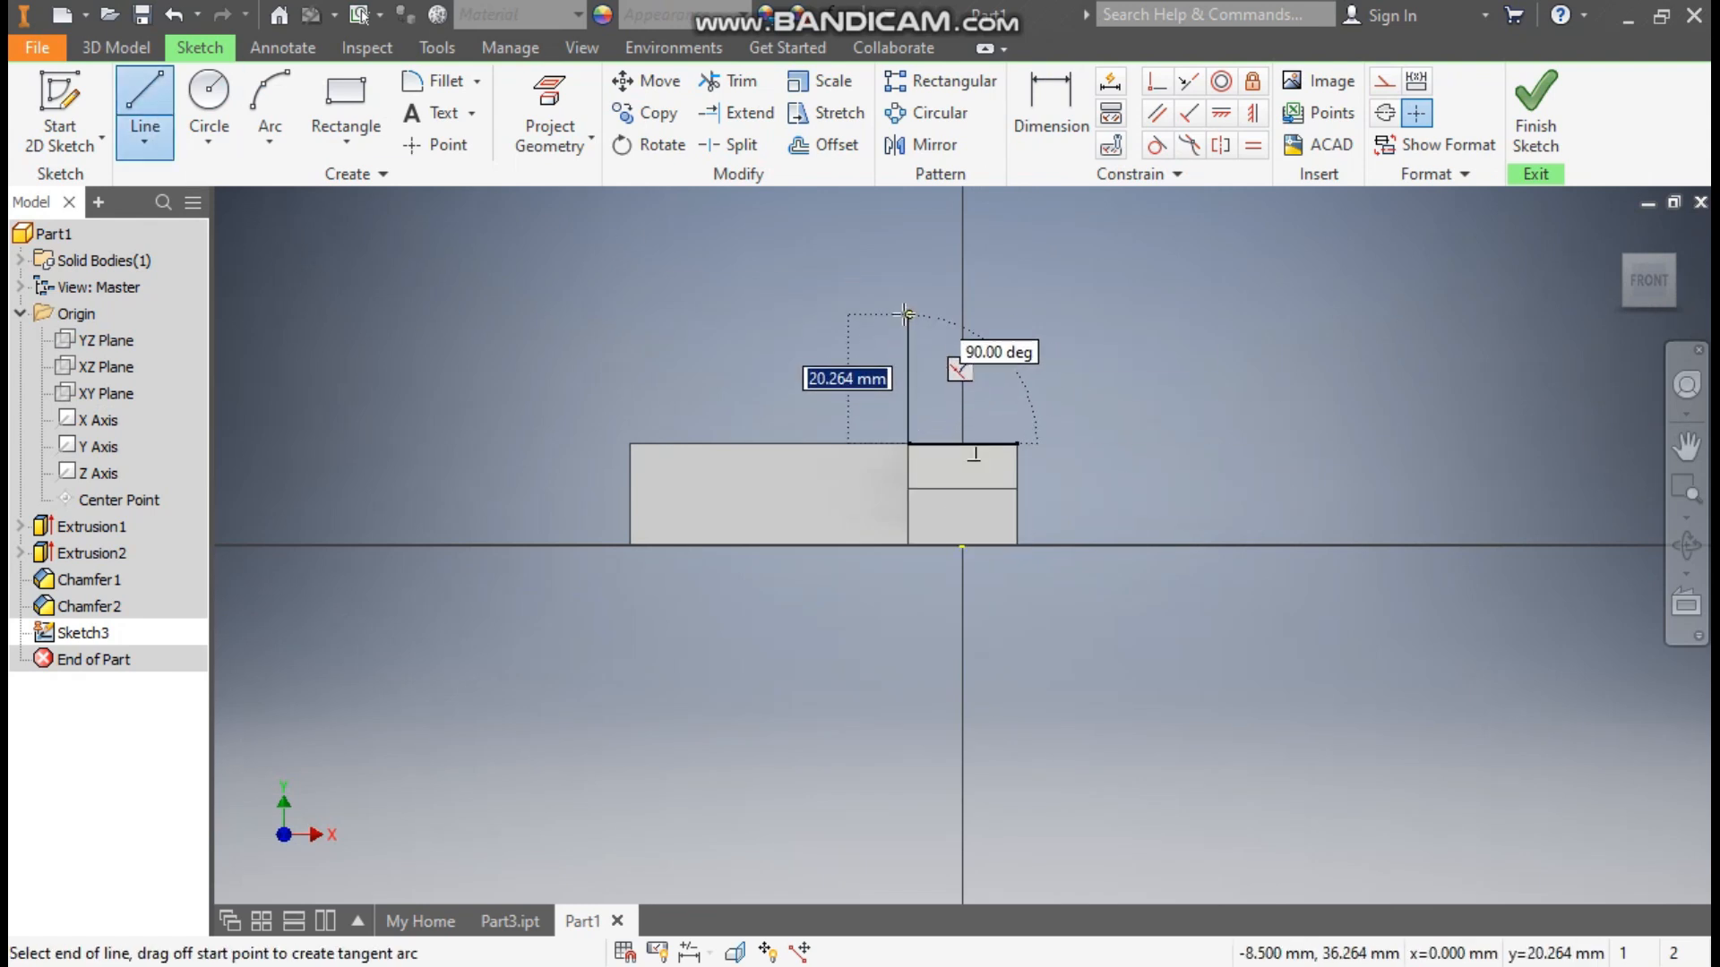
pyautogui.click(906, 313)
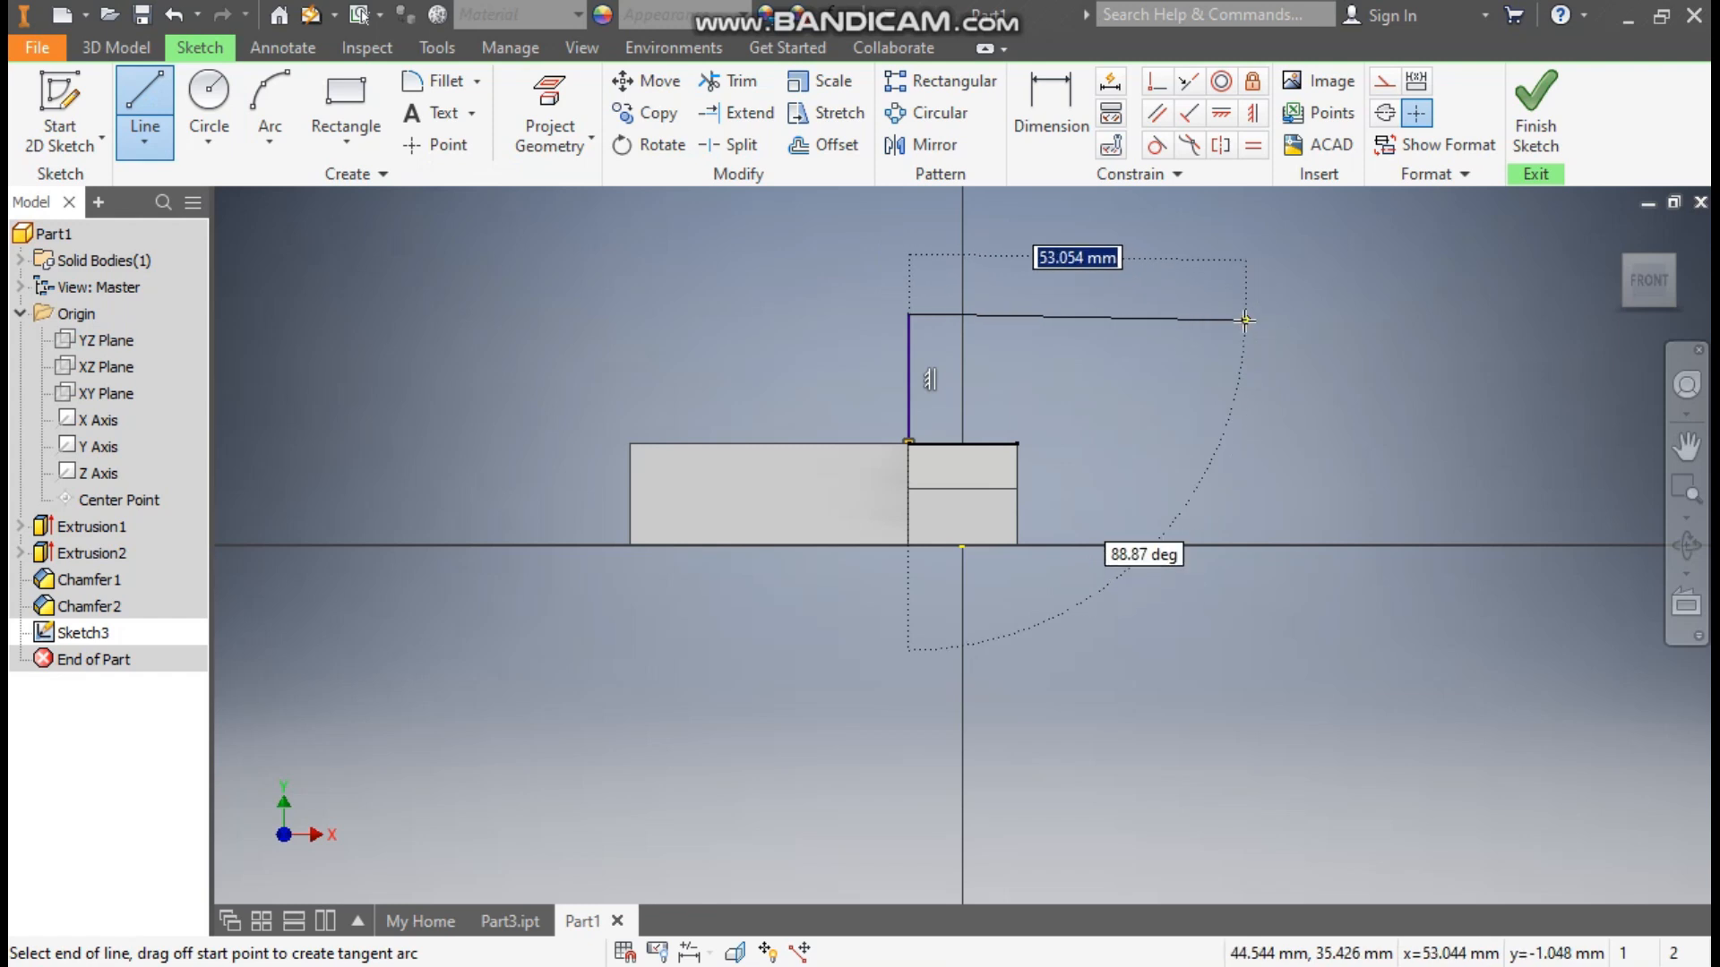
pyautogui.click(1245, 314)
pyautogui.moveTo(1295, 448); pyautogui.dragTo(1313, 612, button='middle')
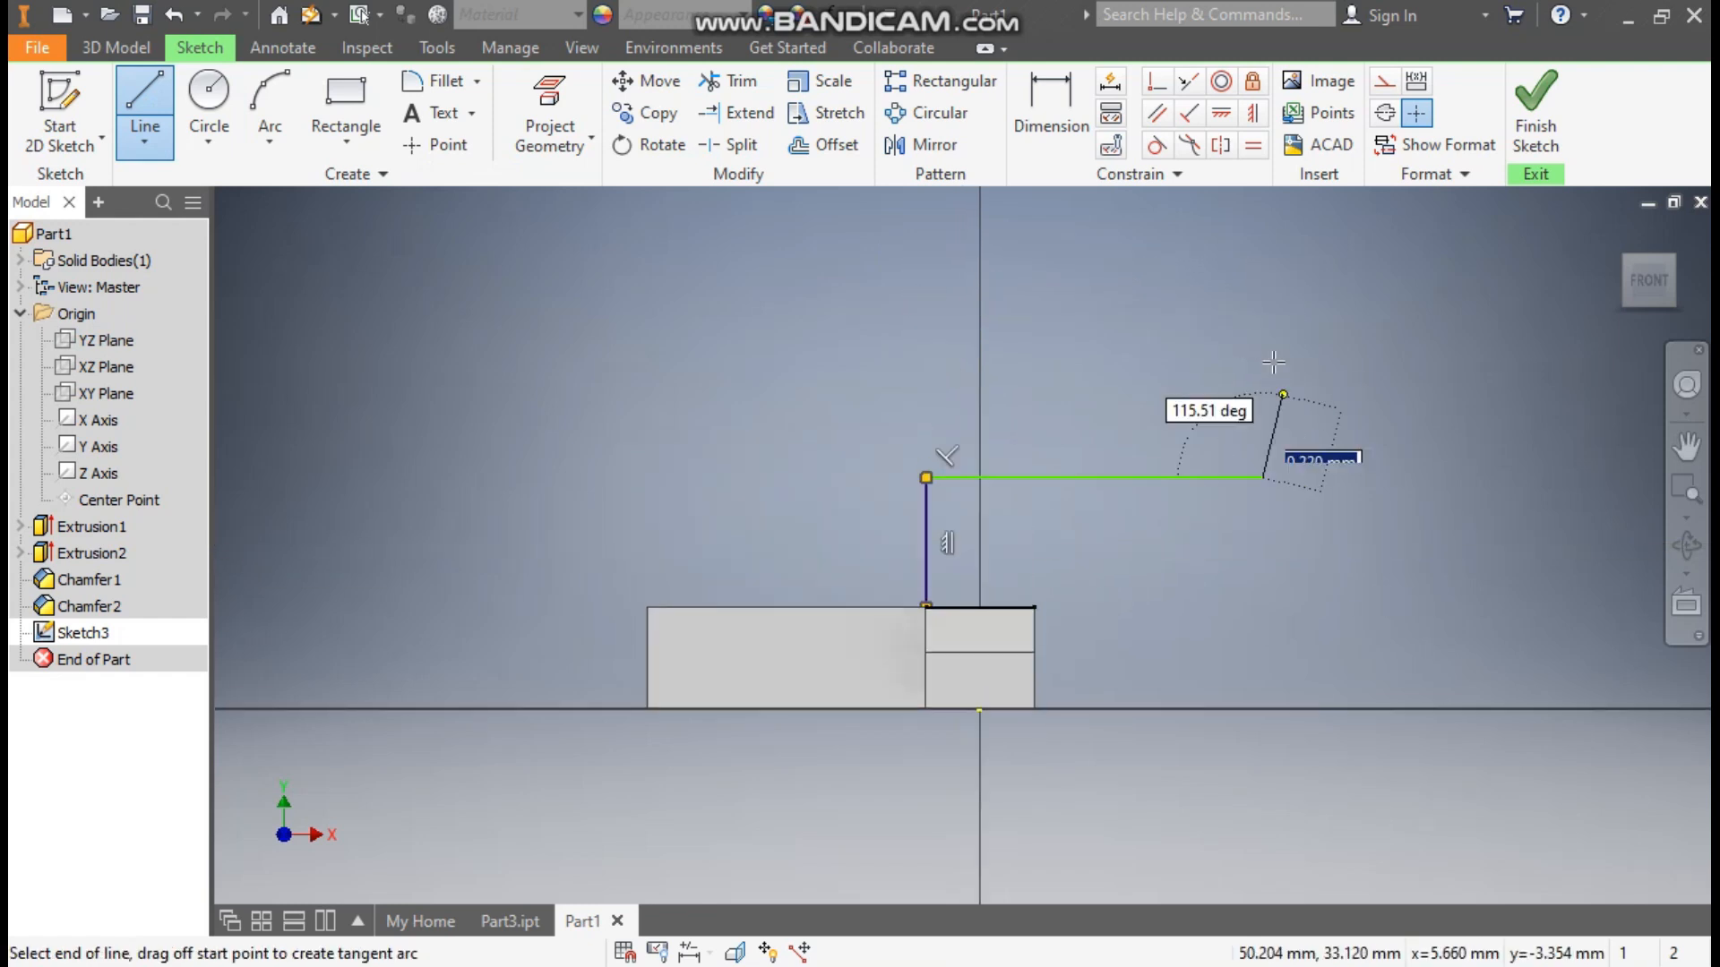
pyautogui.click(1263, 327)
pyautogui.click(1386, 327)
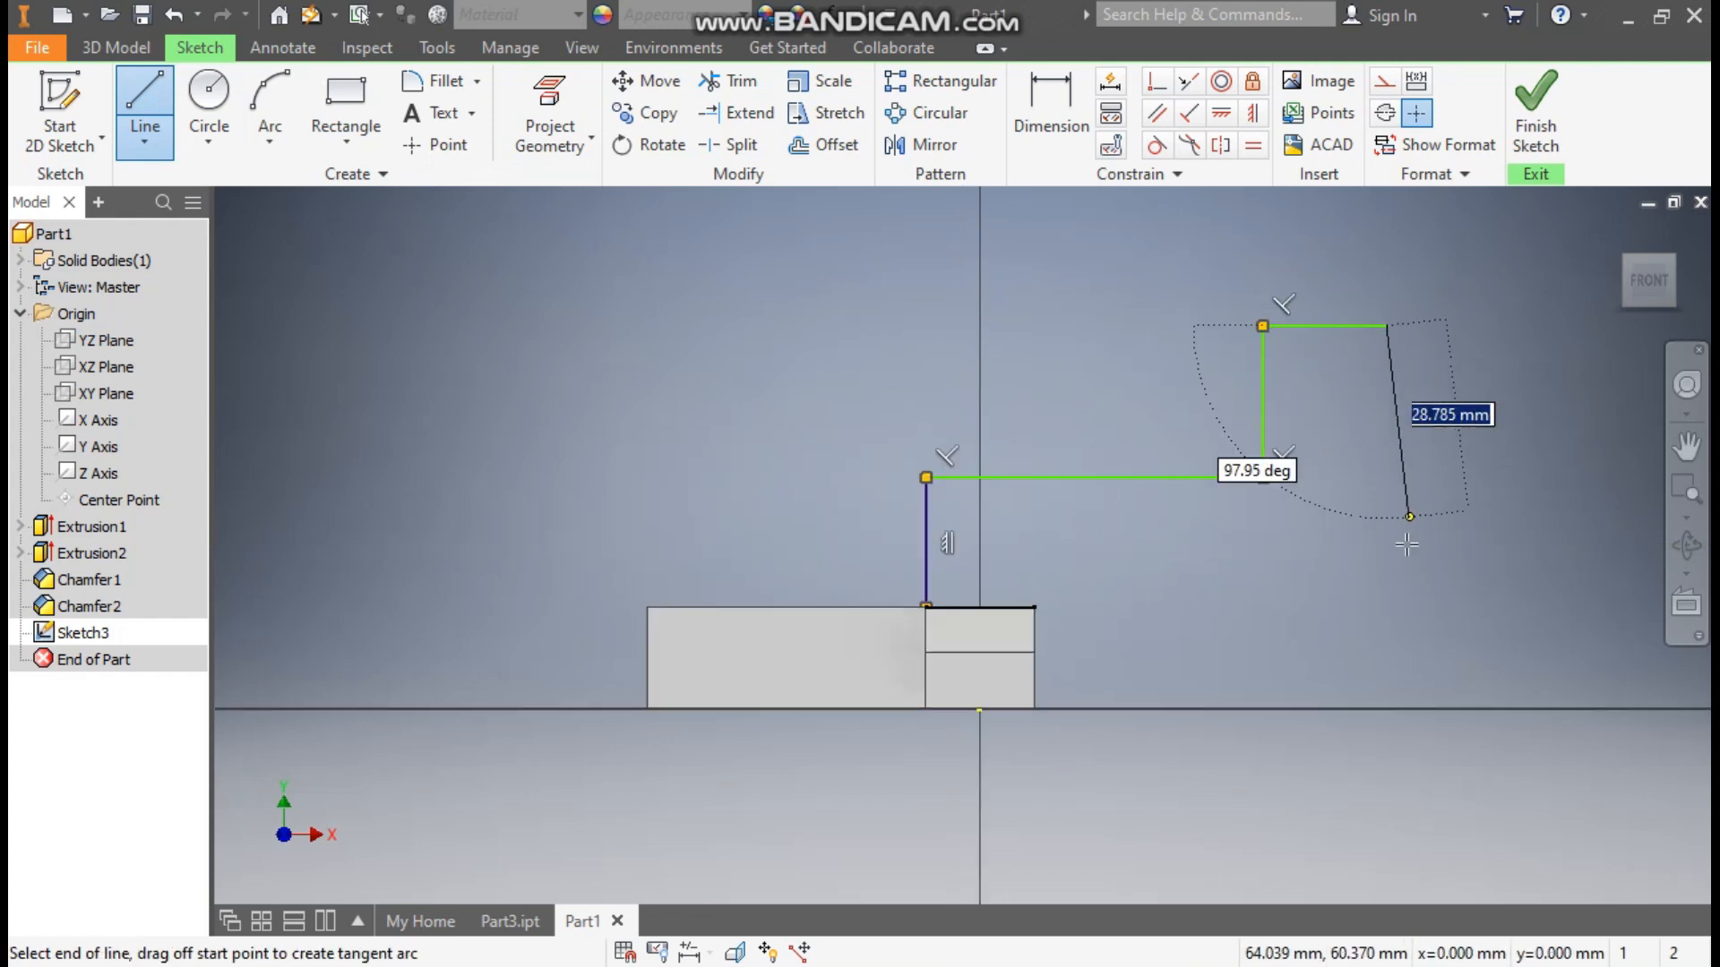
pyautogui.click(1386, 542)
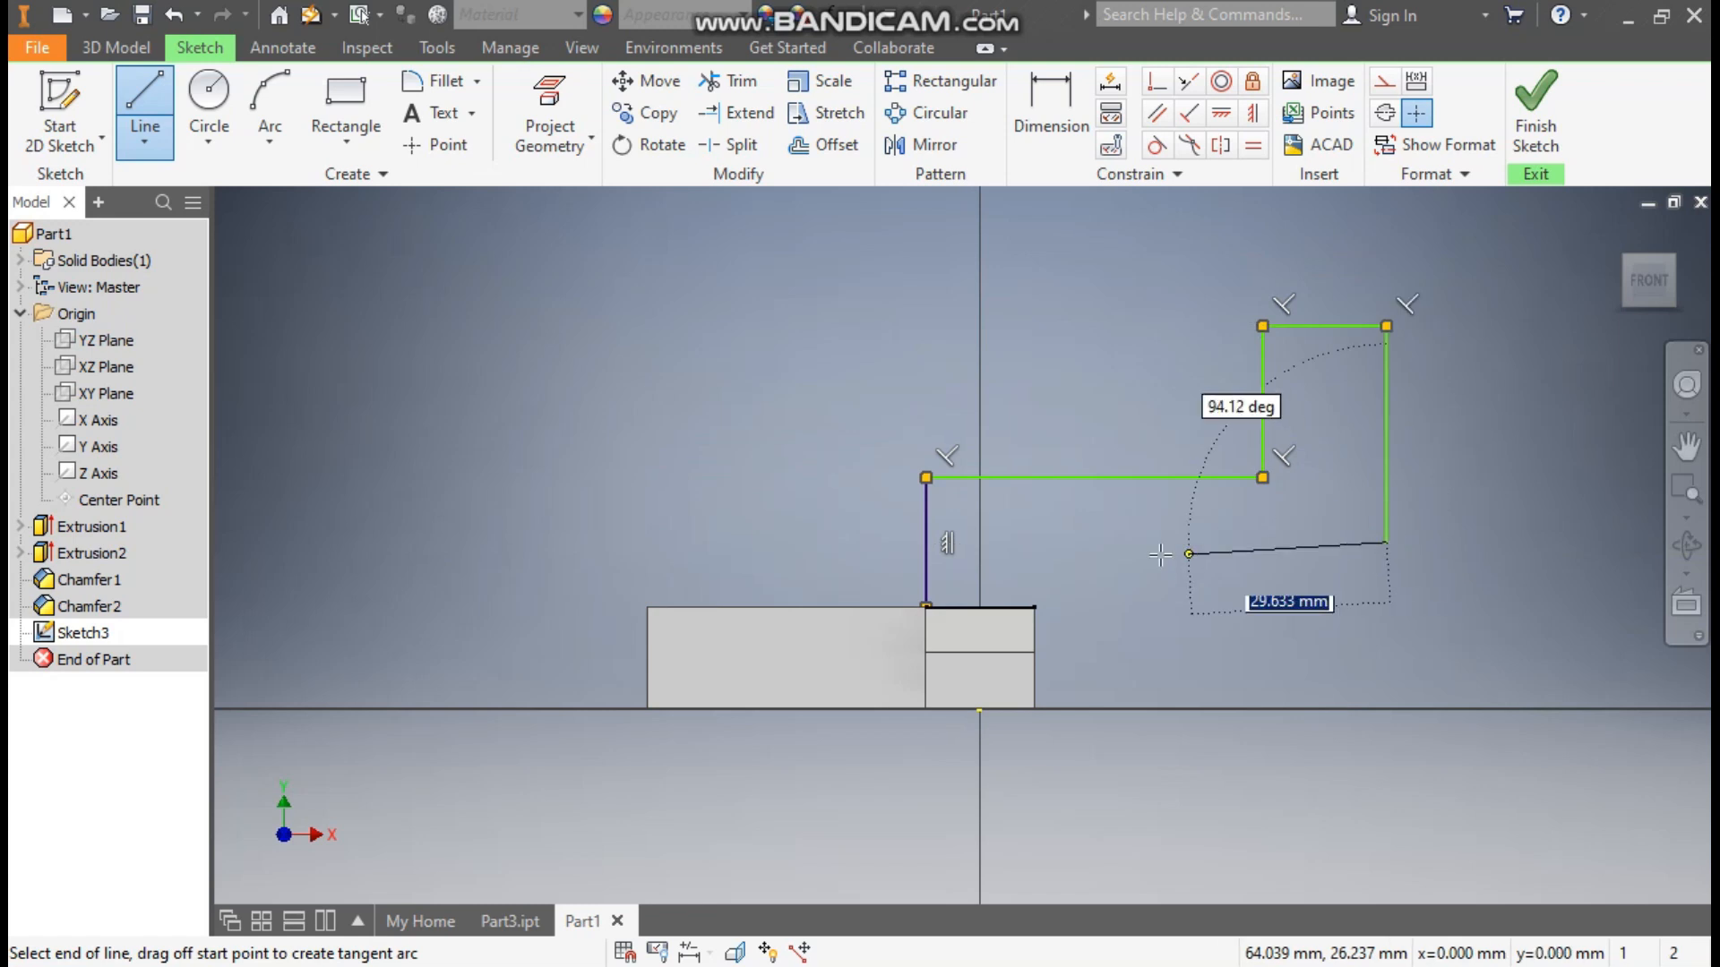
pyautogui.click(1034, 541)
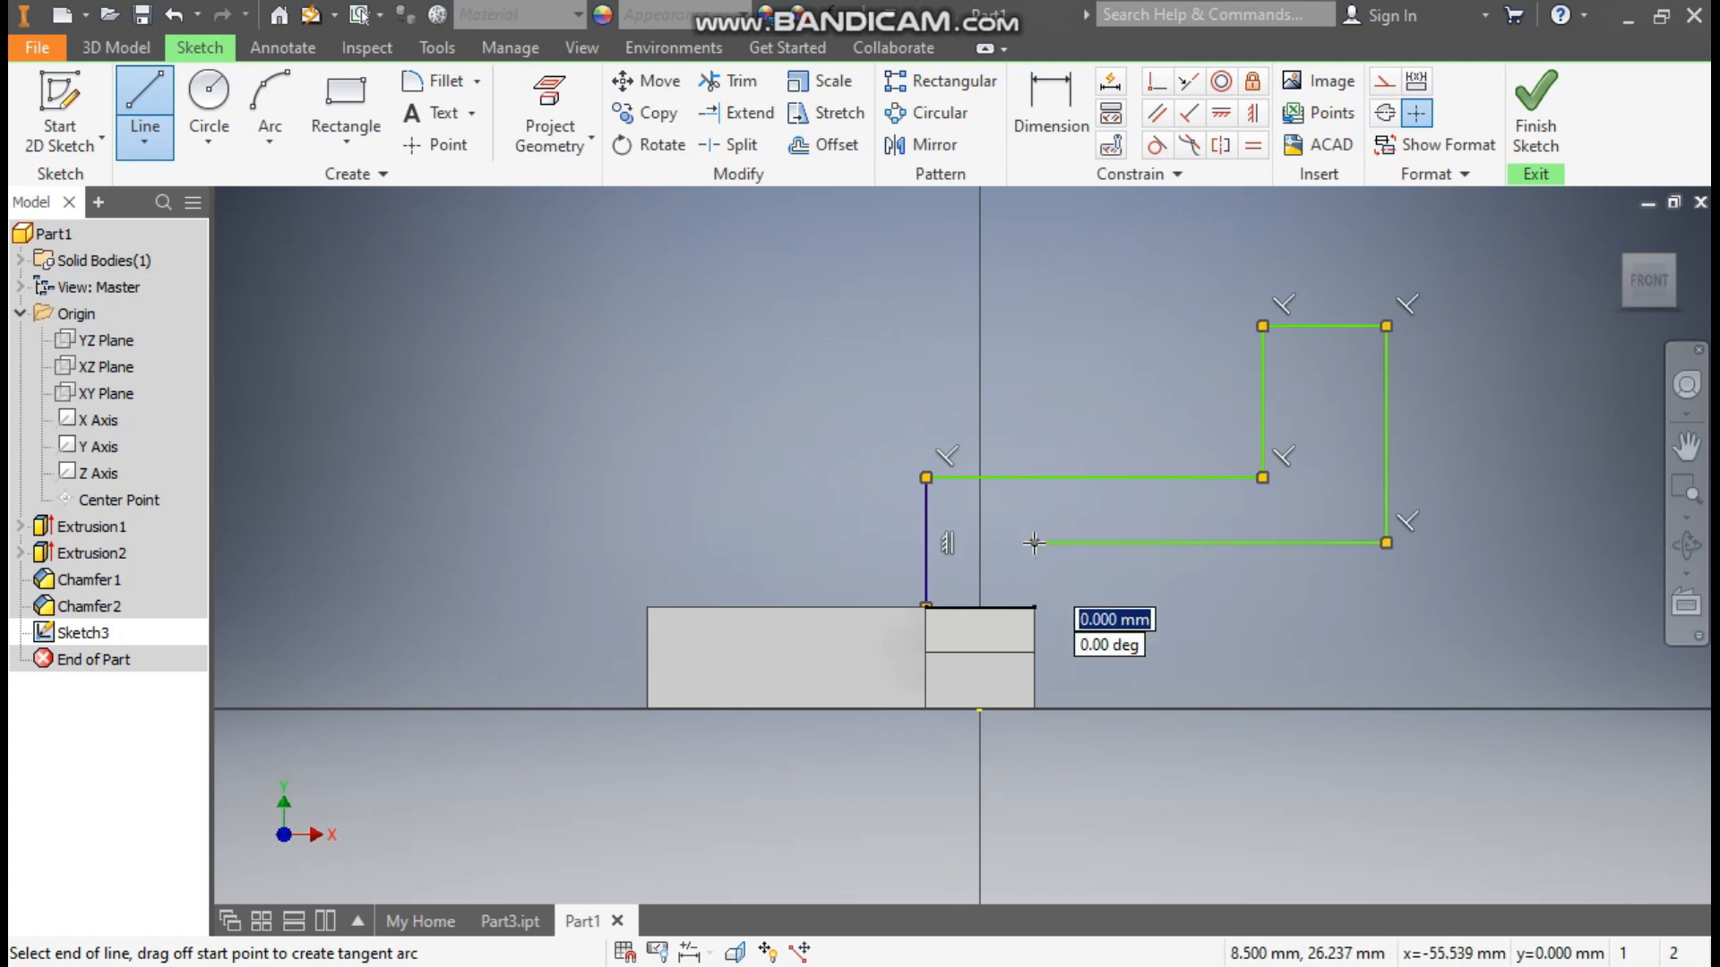
pyautogui.click(1035, 608)
pyautogui.click(926, 607)
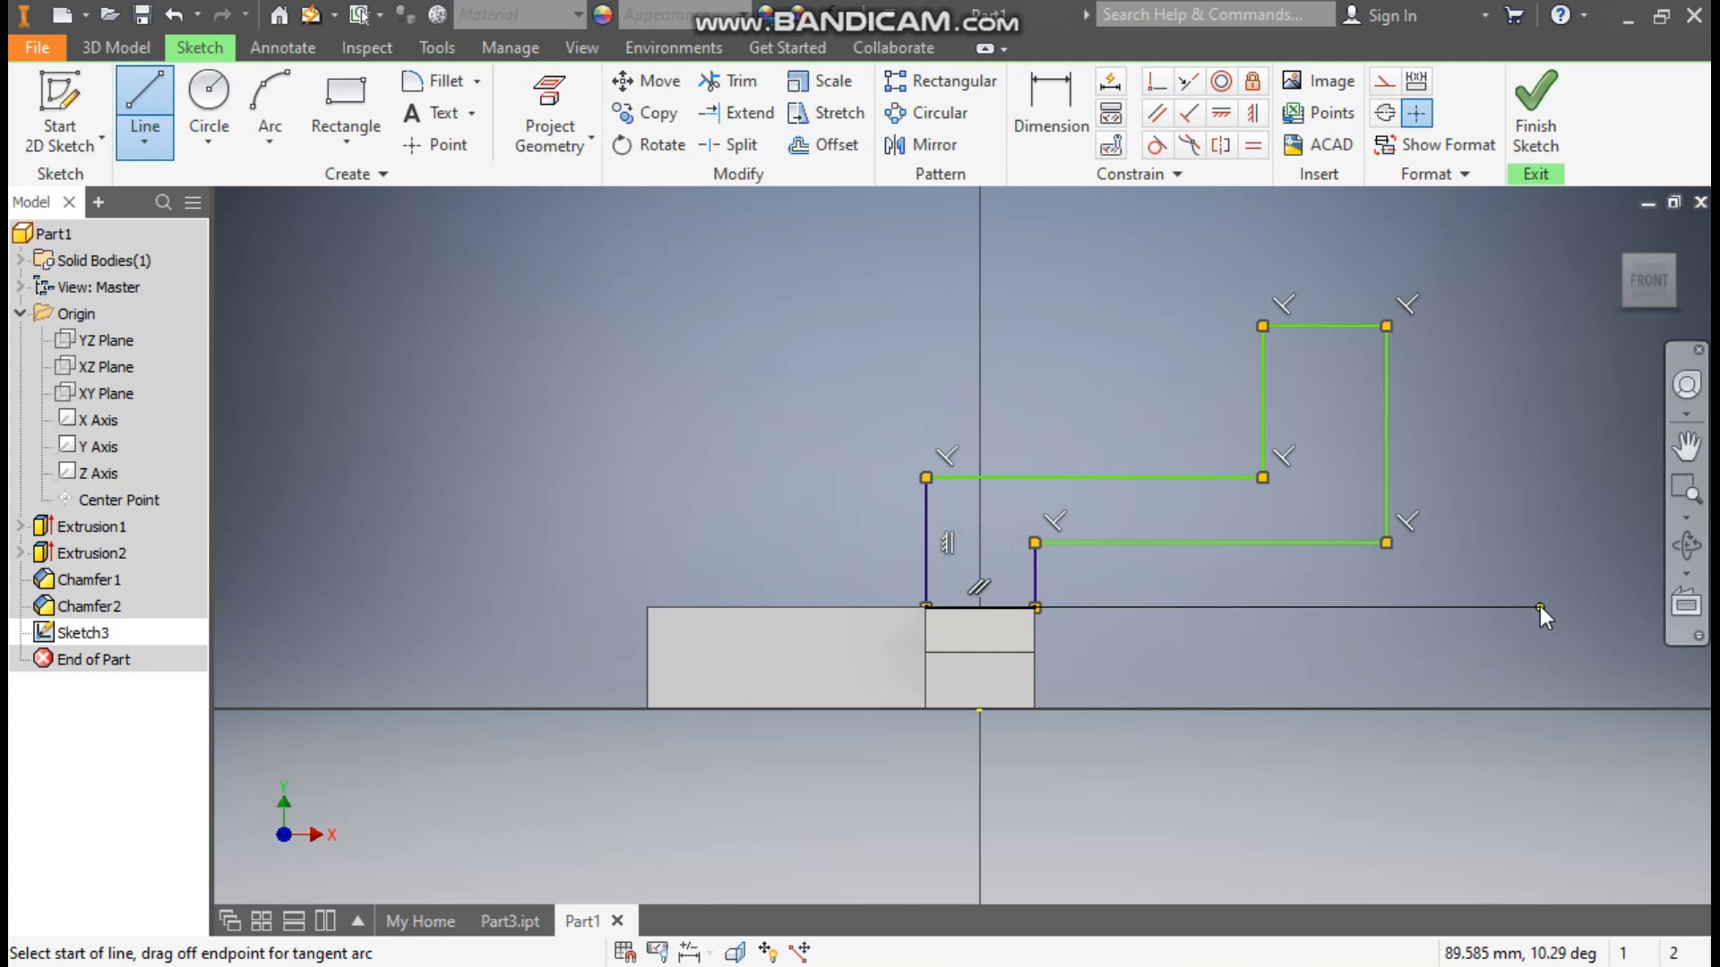
pyautogui.press('Escape')
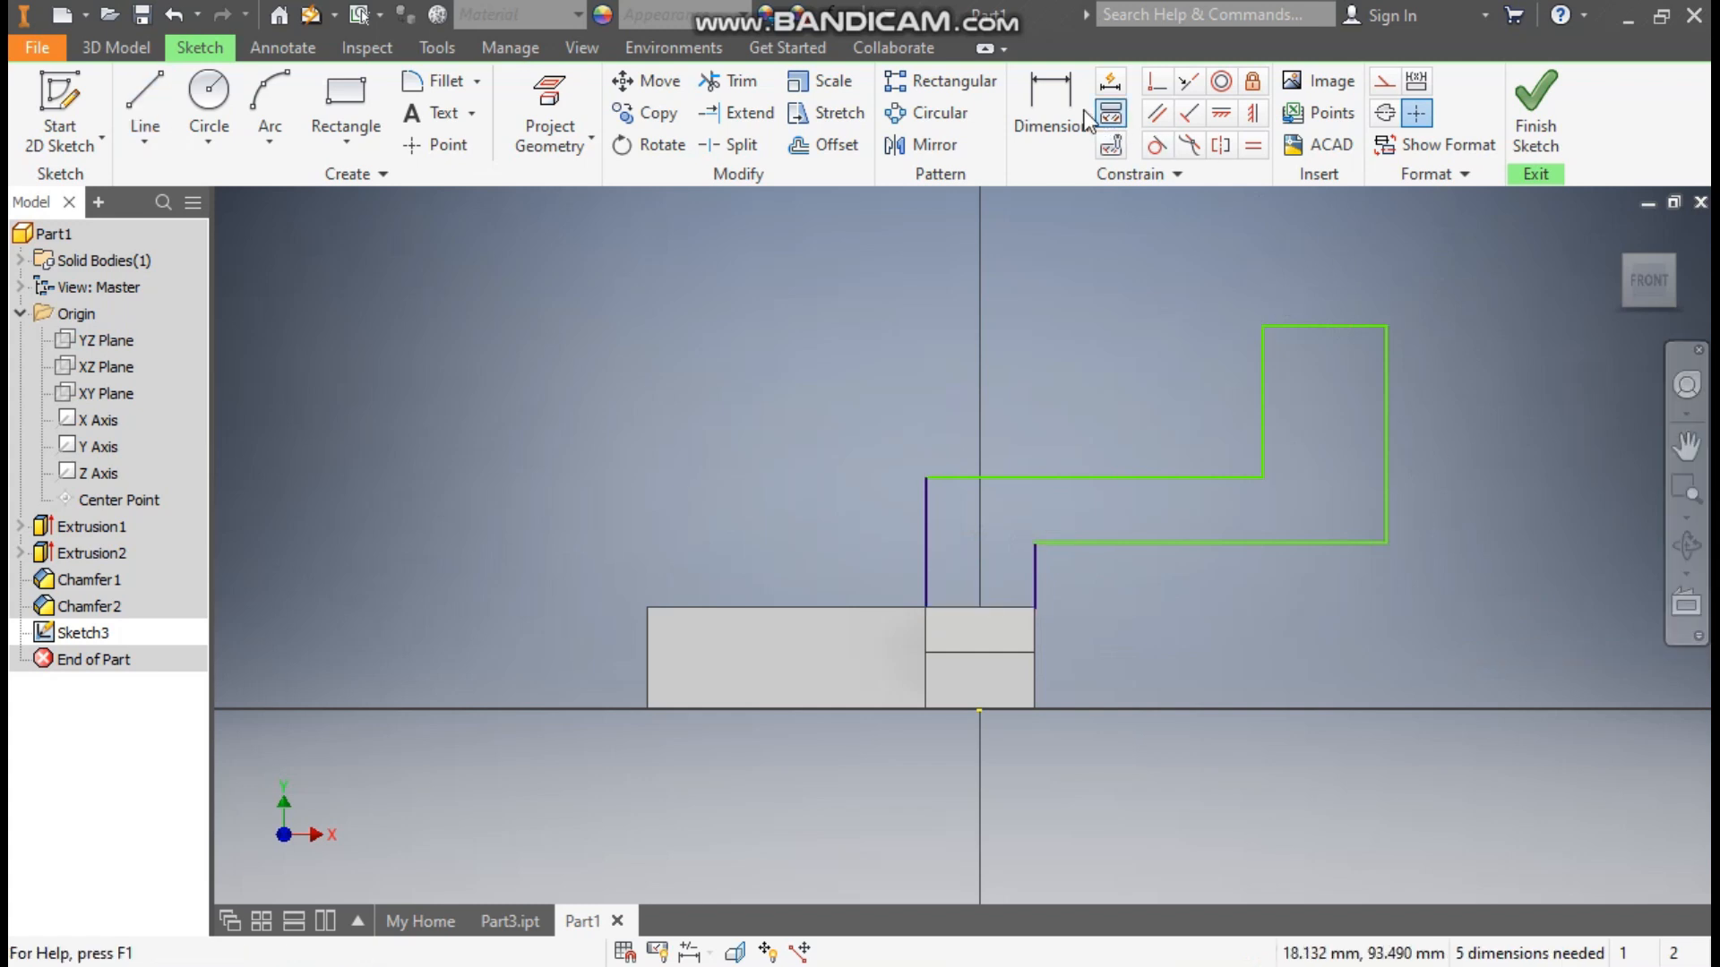
# Dimension the profile's horizontal arm to 10 mm thick and its short vertical line above the crossbar to 6 mm
pyautogui.press('d')
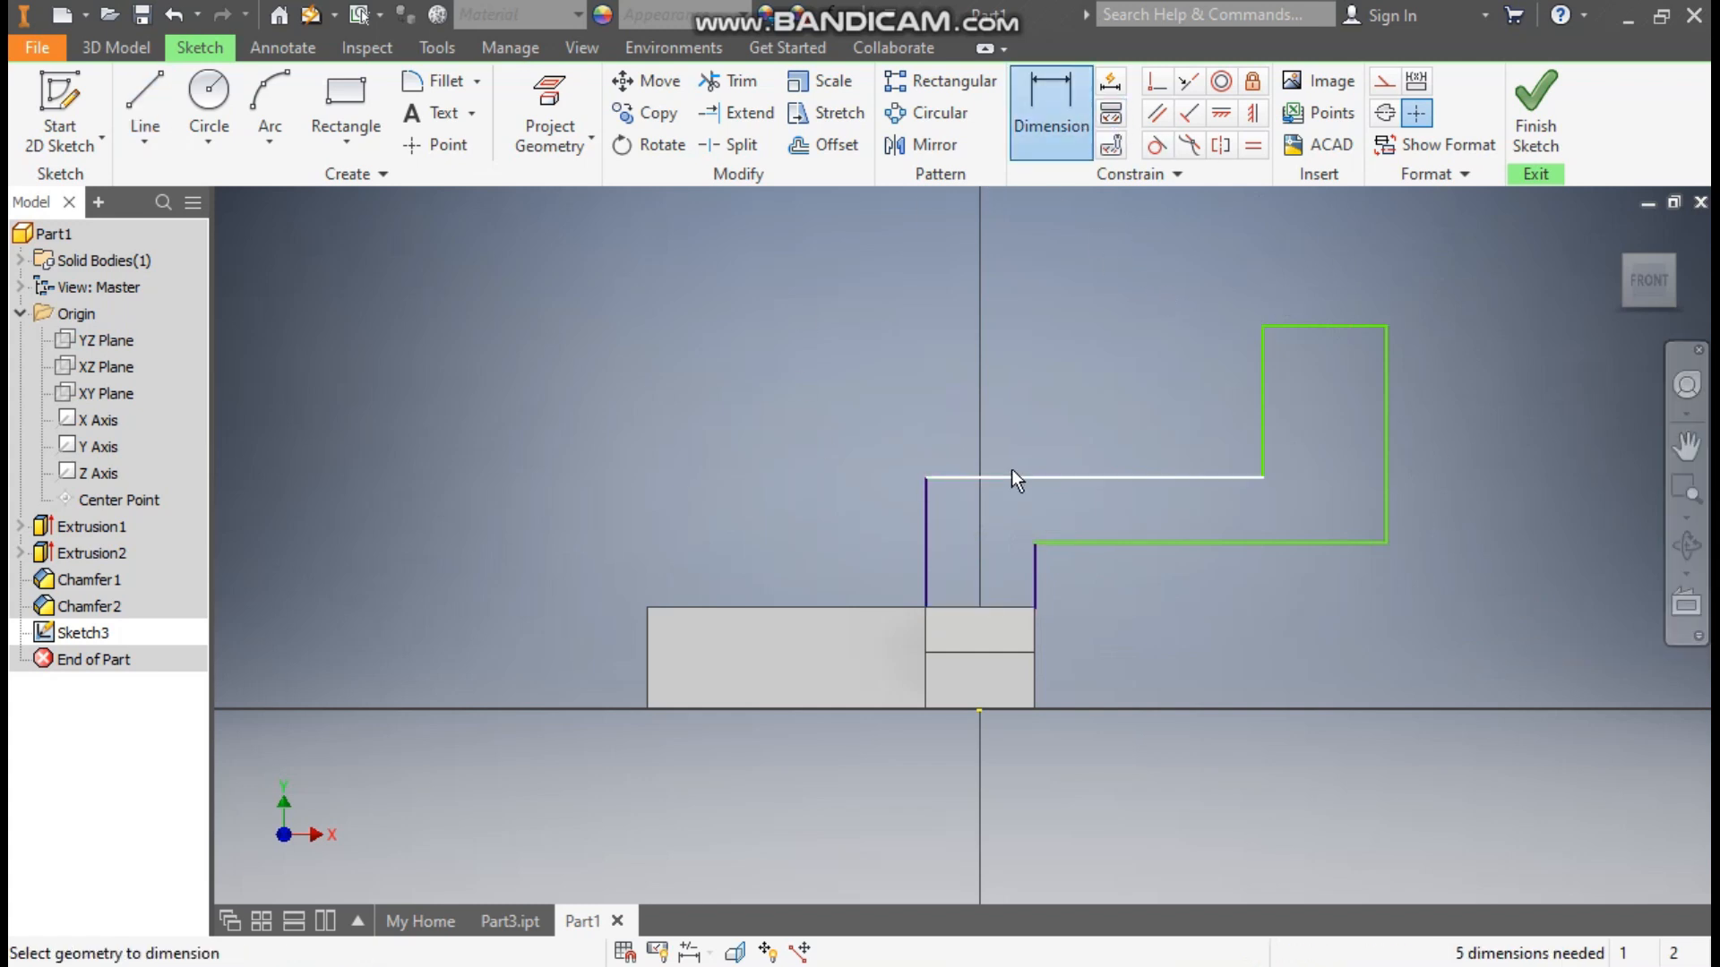
pyautogui.click(1213, 478)
pyautogui.click(1192, 541)
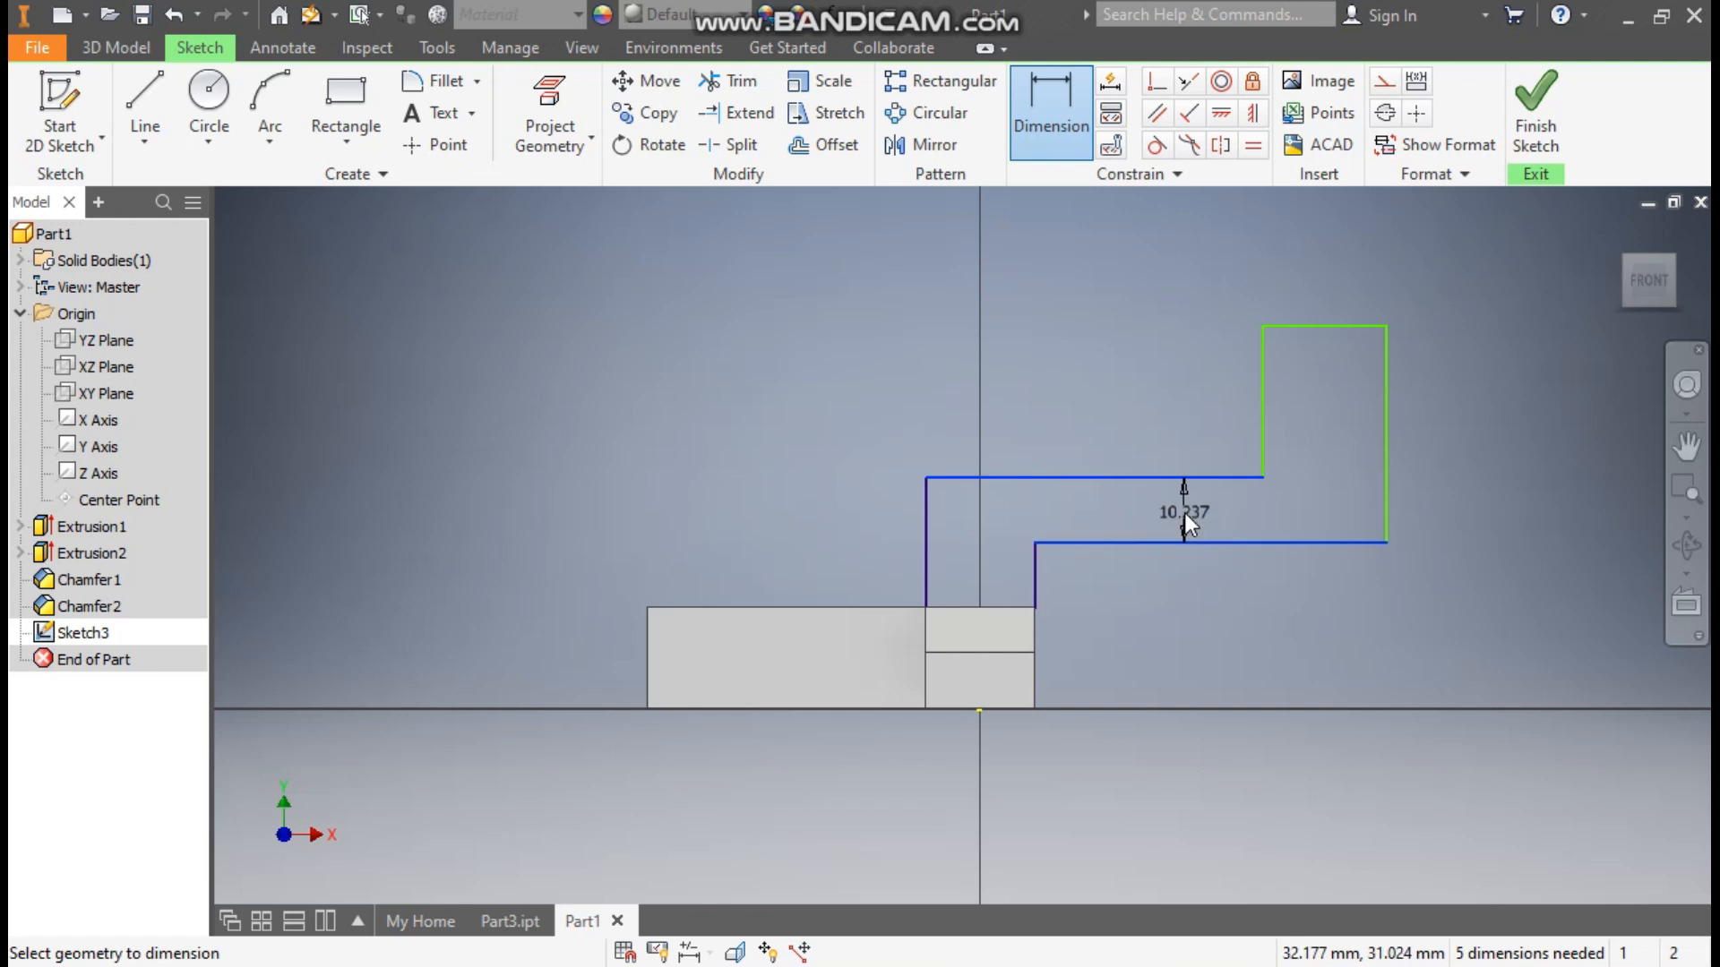
pyautogui.click(1184, 513)
pyautogui.write('10')
pyautogui.press('Return')
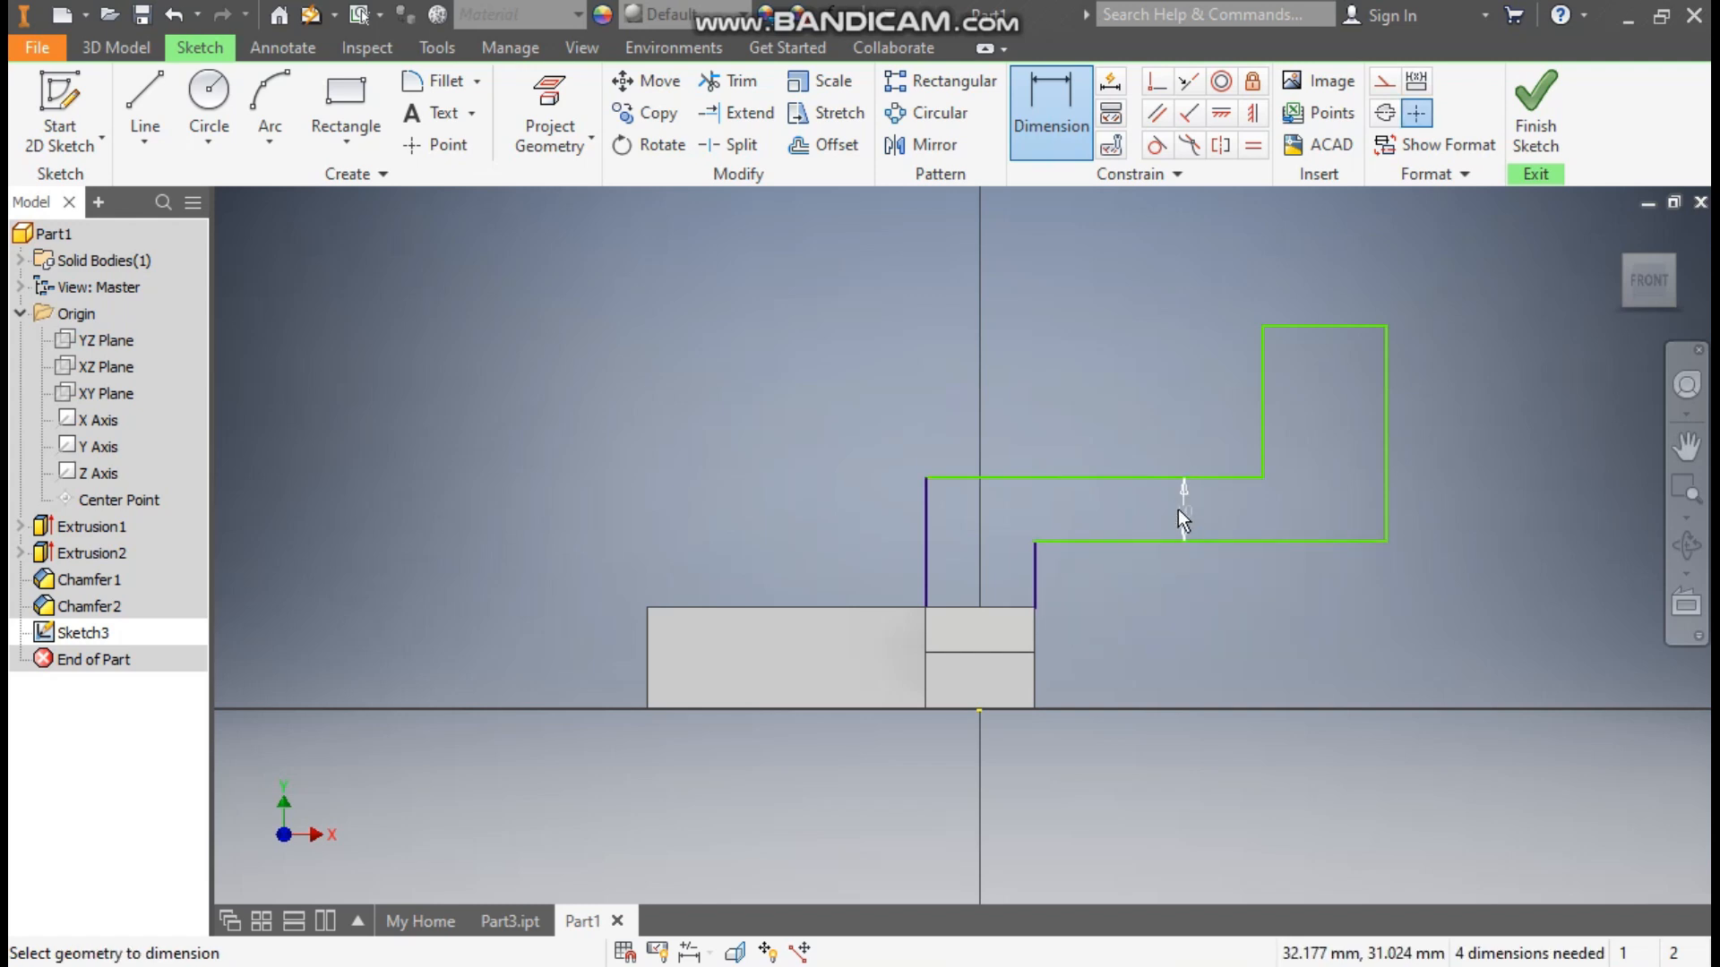
pyautogui.click(1089, 588)
pyautogui.write('6')
pyautogui.press('Return')
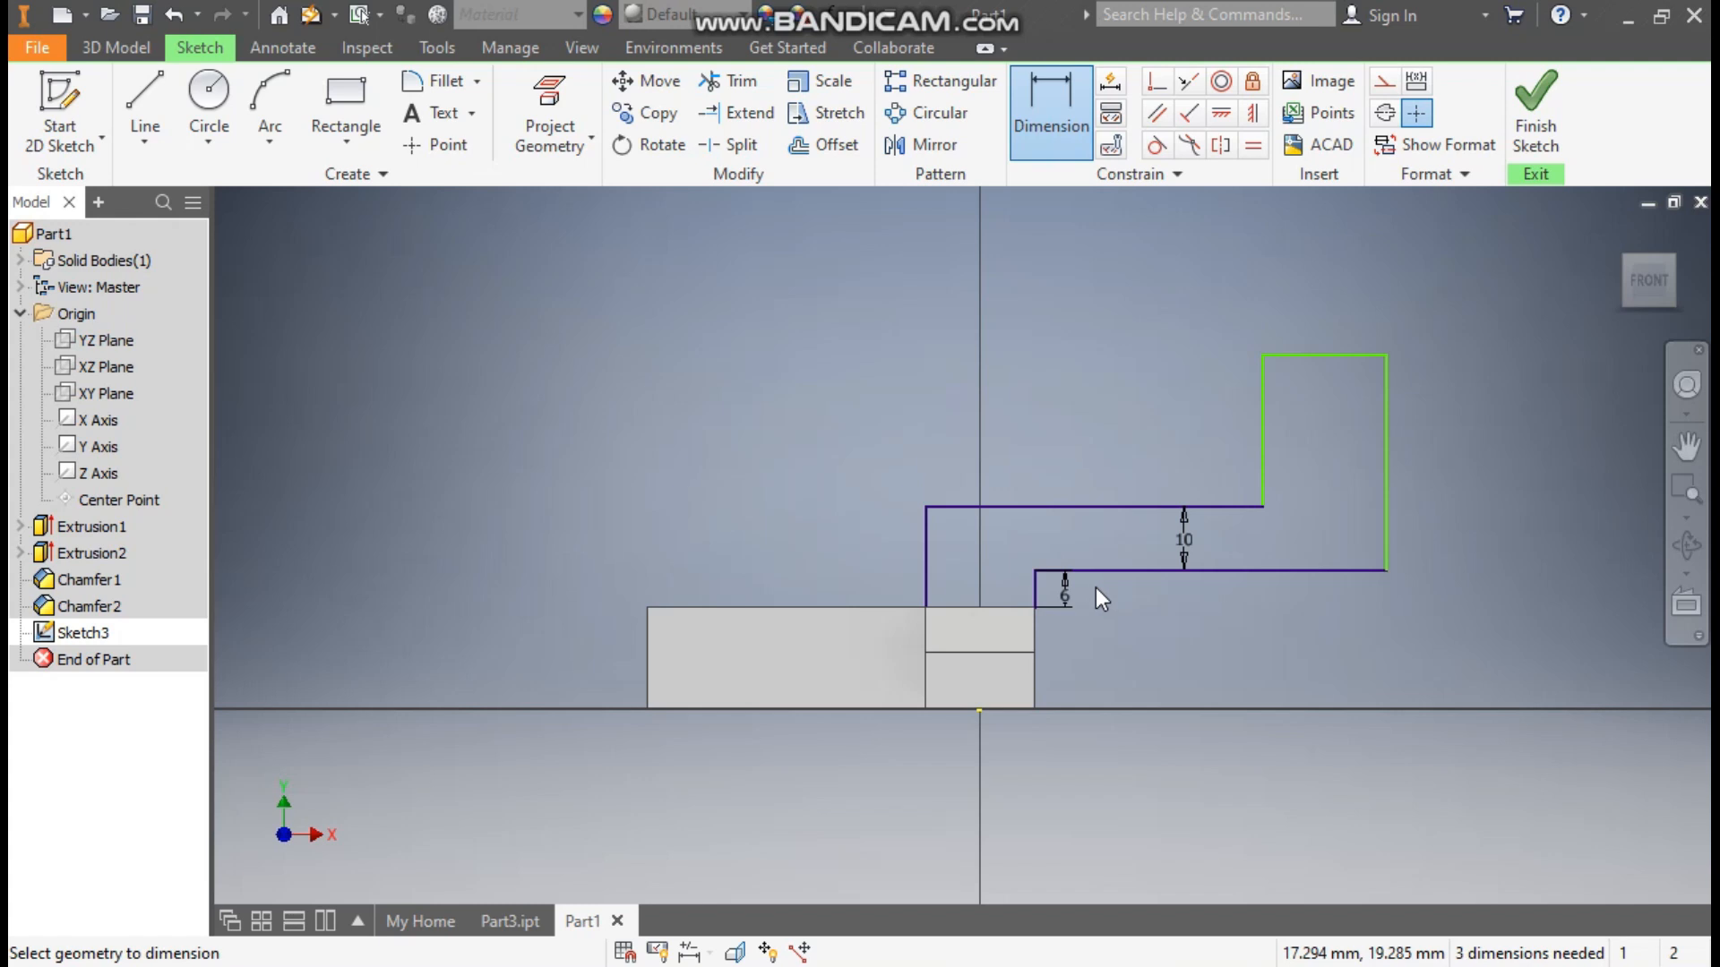
# Dimension the profile's upright end block to 20 mm high and 10 mm wide
pyautogui.click(1388, 458)
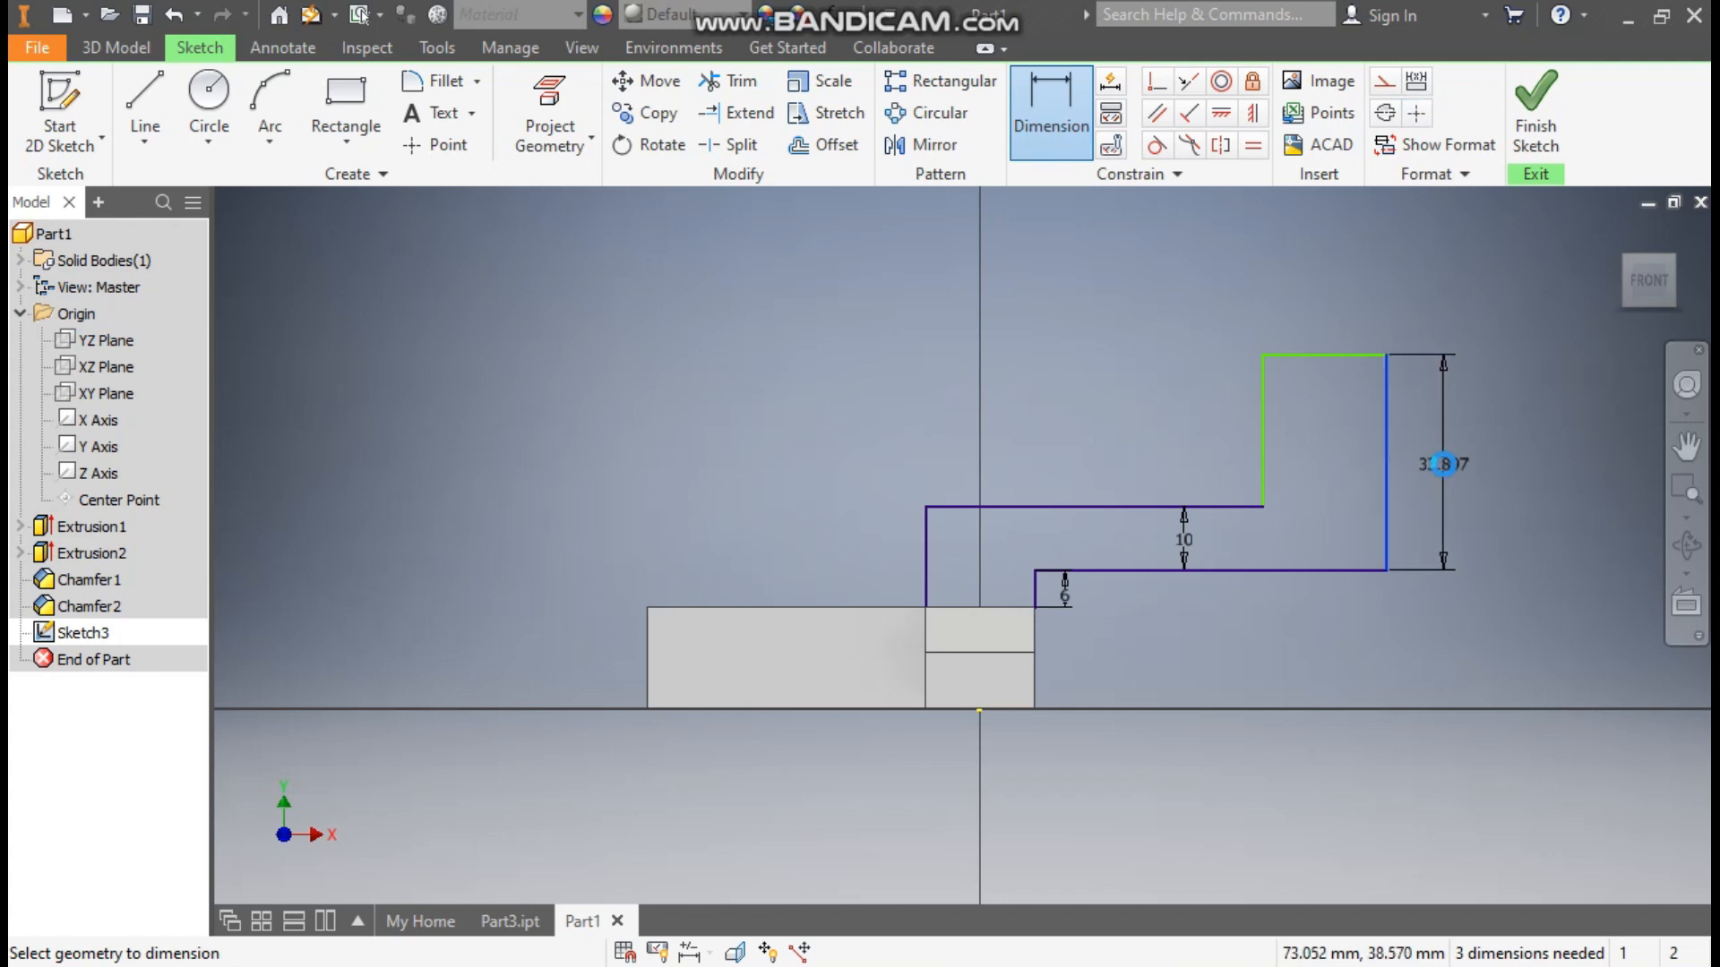
pyautogui.click(1445, 465)
pyautogui.write('20')
pyautogui.press('Return')
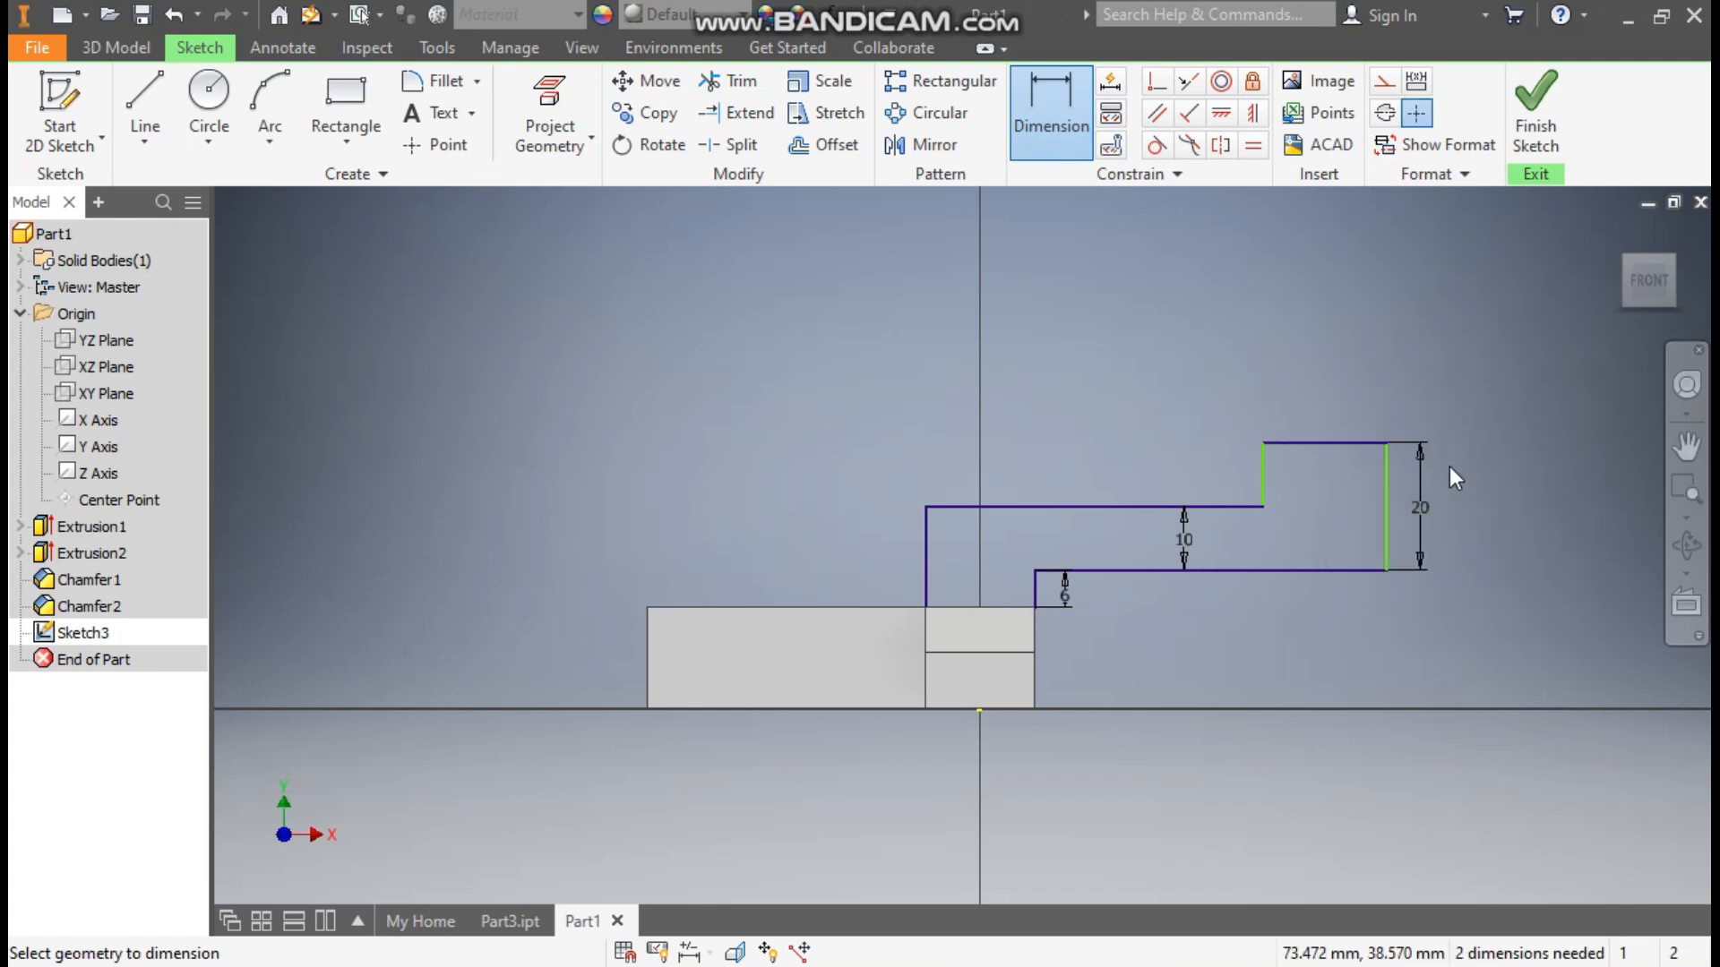
pyautogui.click(1331, 442)
pyautogui.click(1331, 400)
pyautogui.write('10')
pyautogui.press('Return')
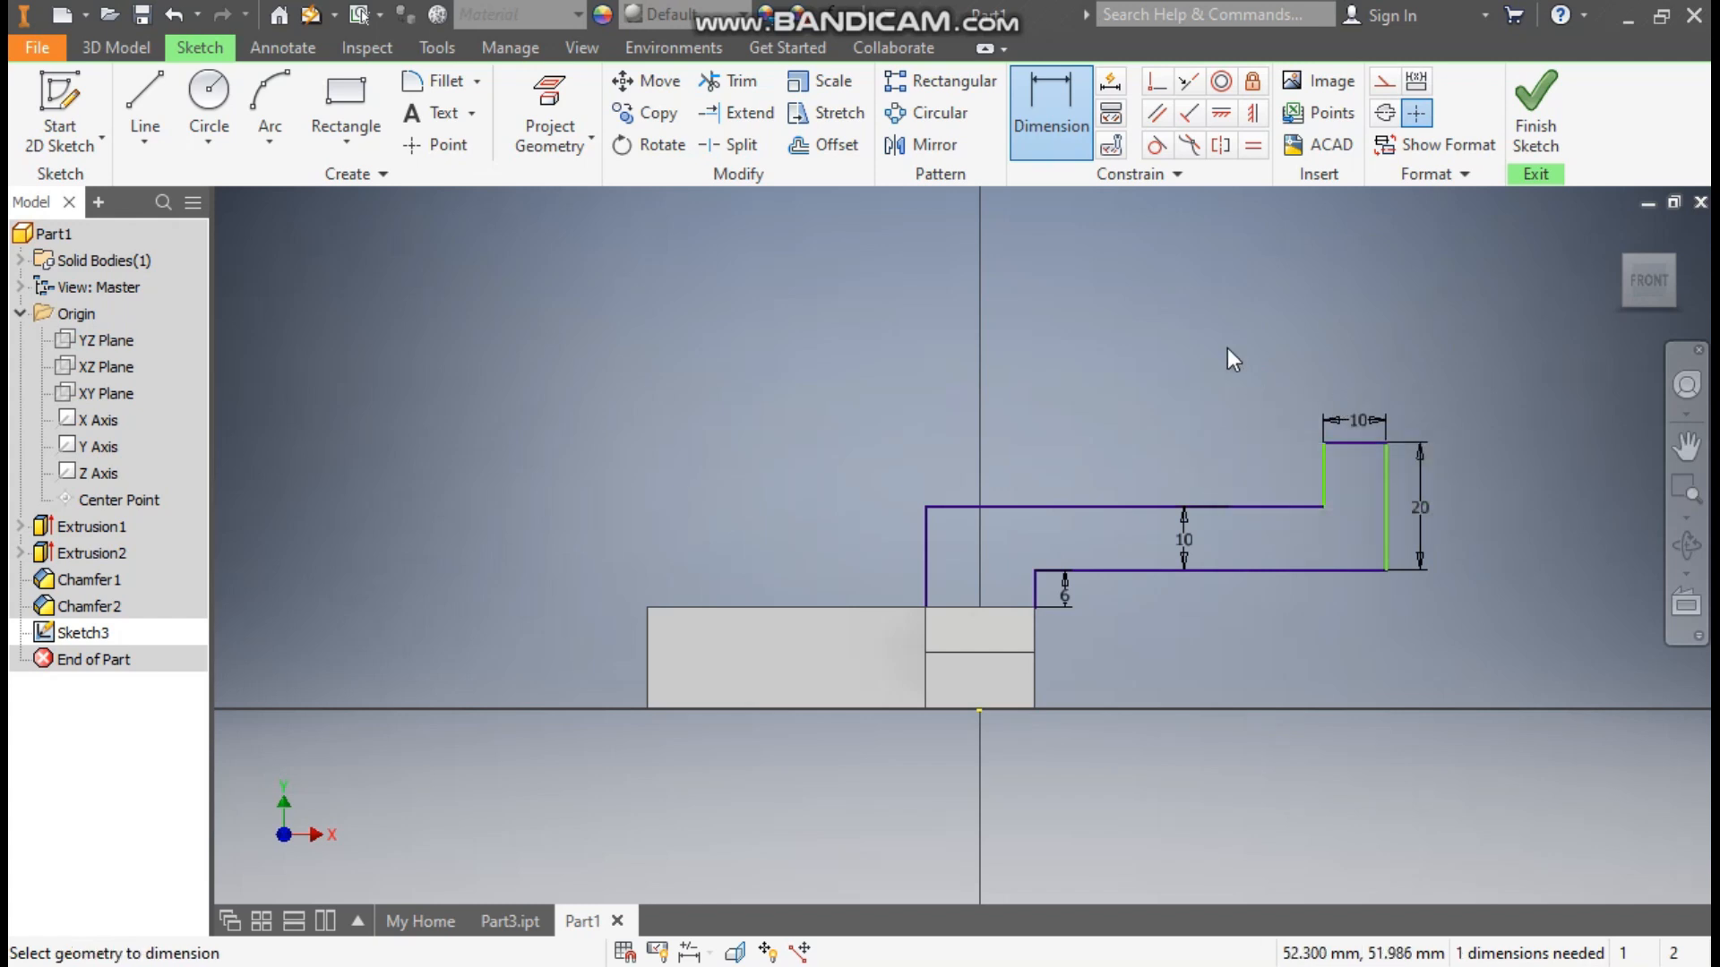
# Dimension the profile's overall length to 42 mm and finish the sketch
pyautogui.click(926, 587)
pyautogui.click(1385, 509)
pyautogui.click(1230, 799)
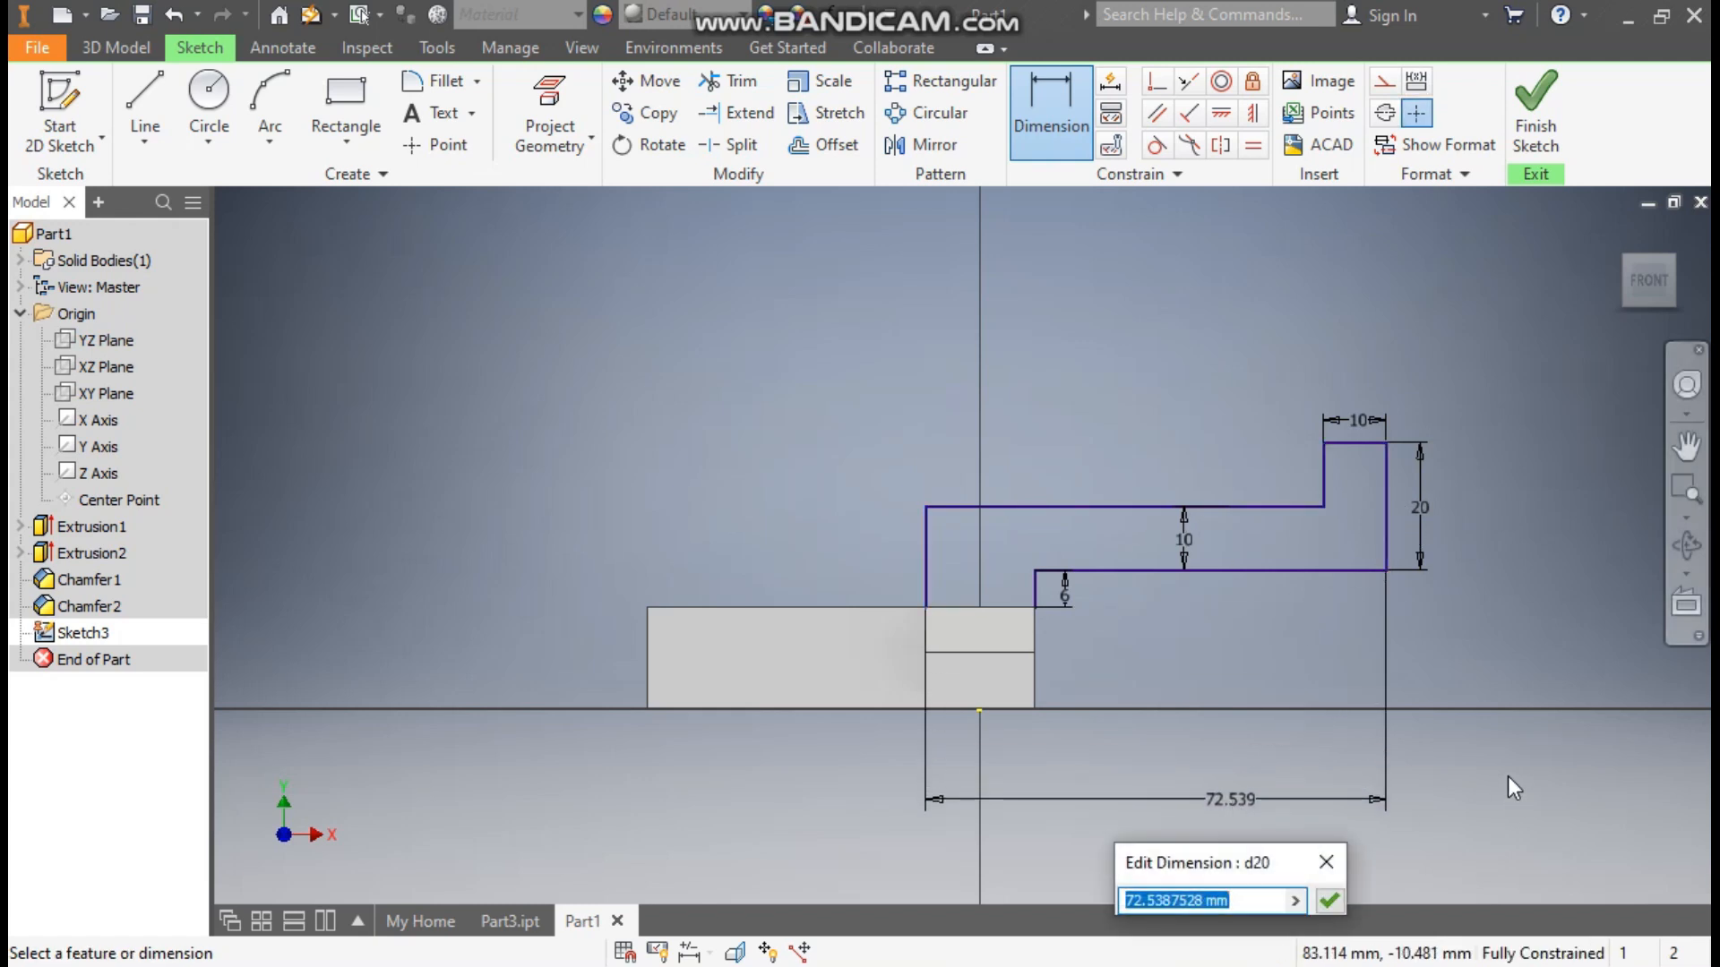
pyautogui.write('42')
pyautogui.press('Return')
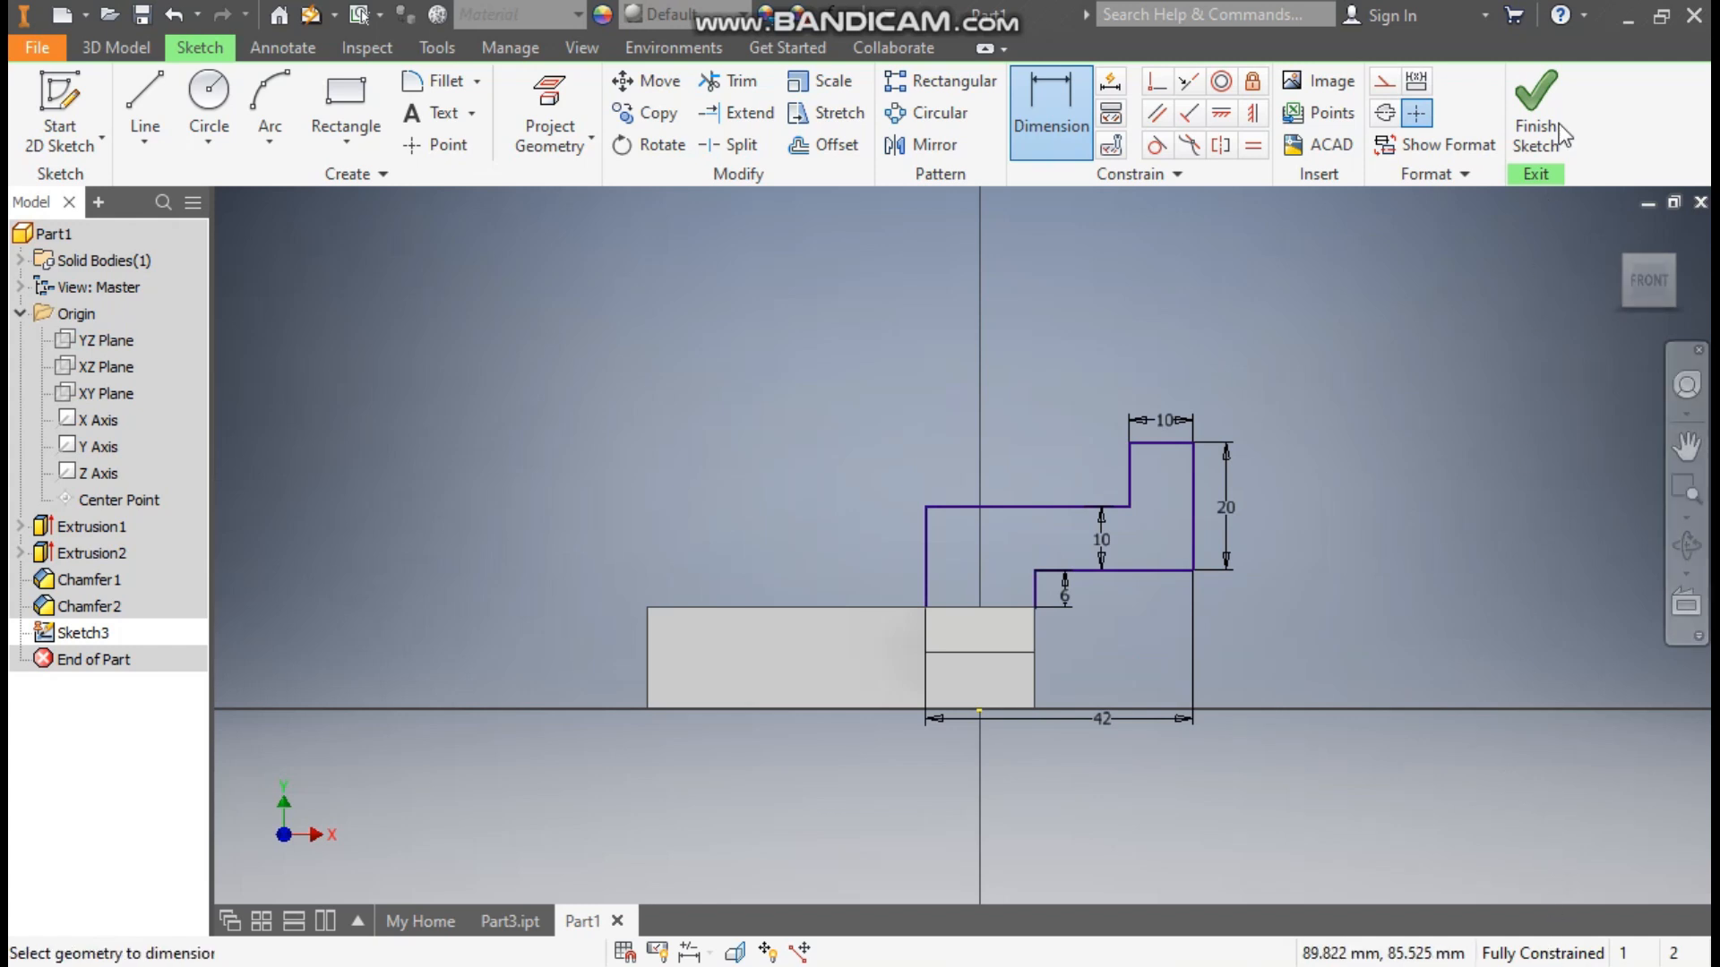
pyautogui.click(1536, 106)
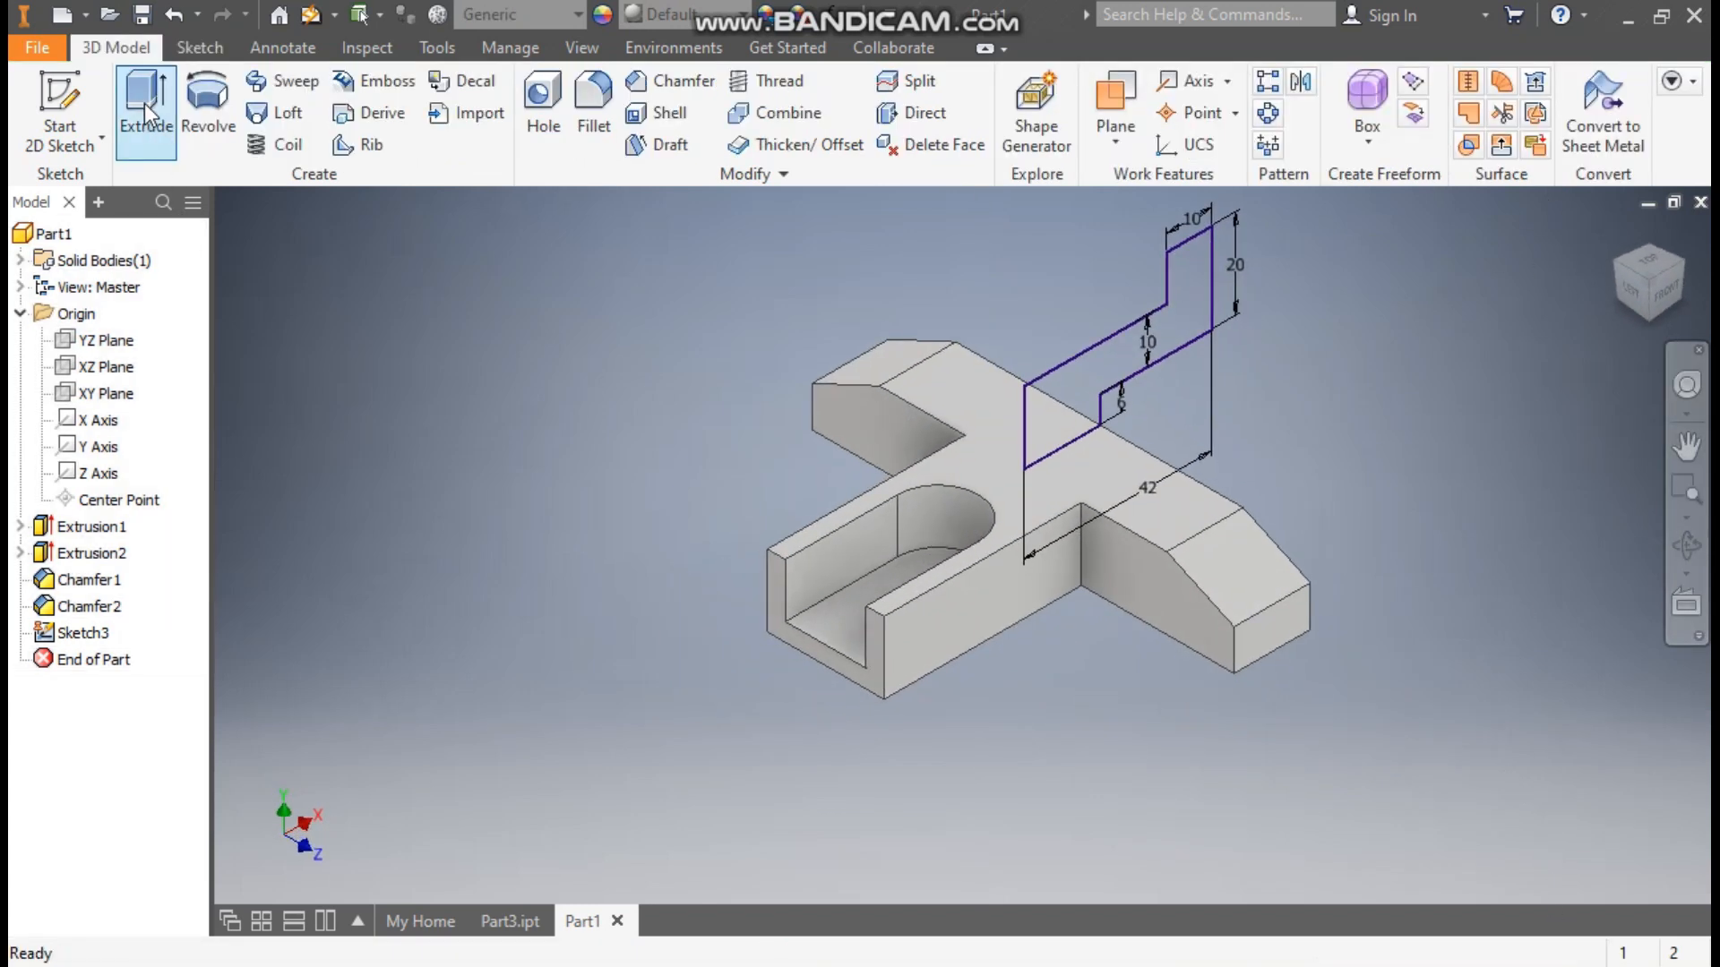
# Extrude the stepped profile 35 mm symmetrically about its sketch plane, joined to the base
pyautogui.click(143, 104)
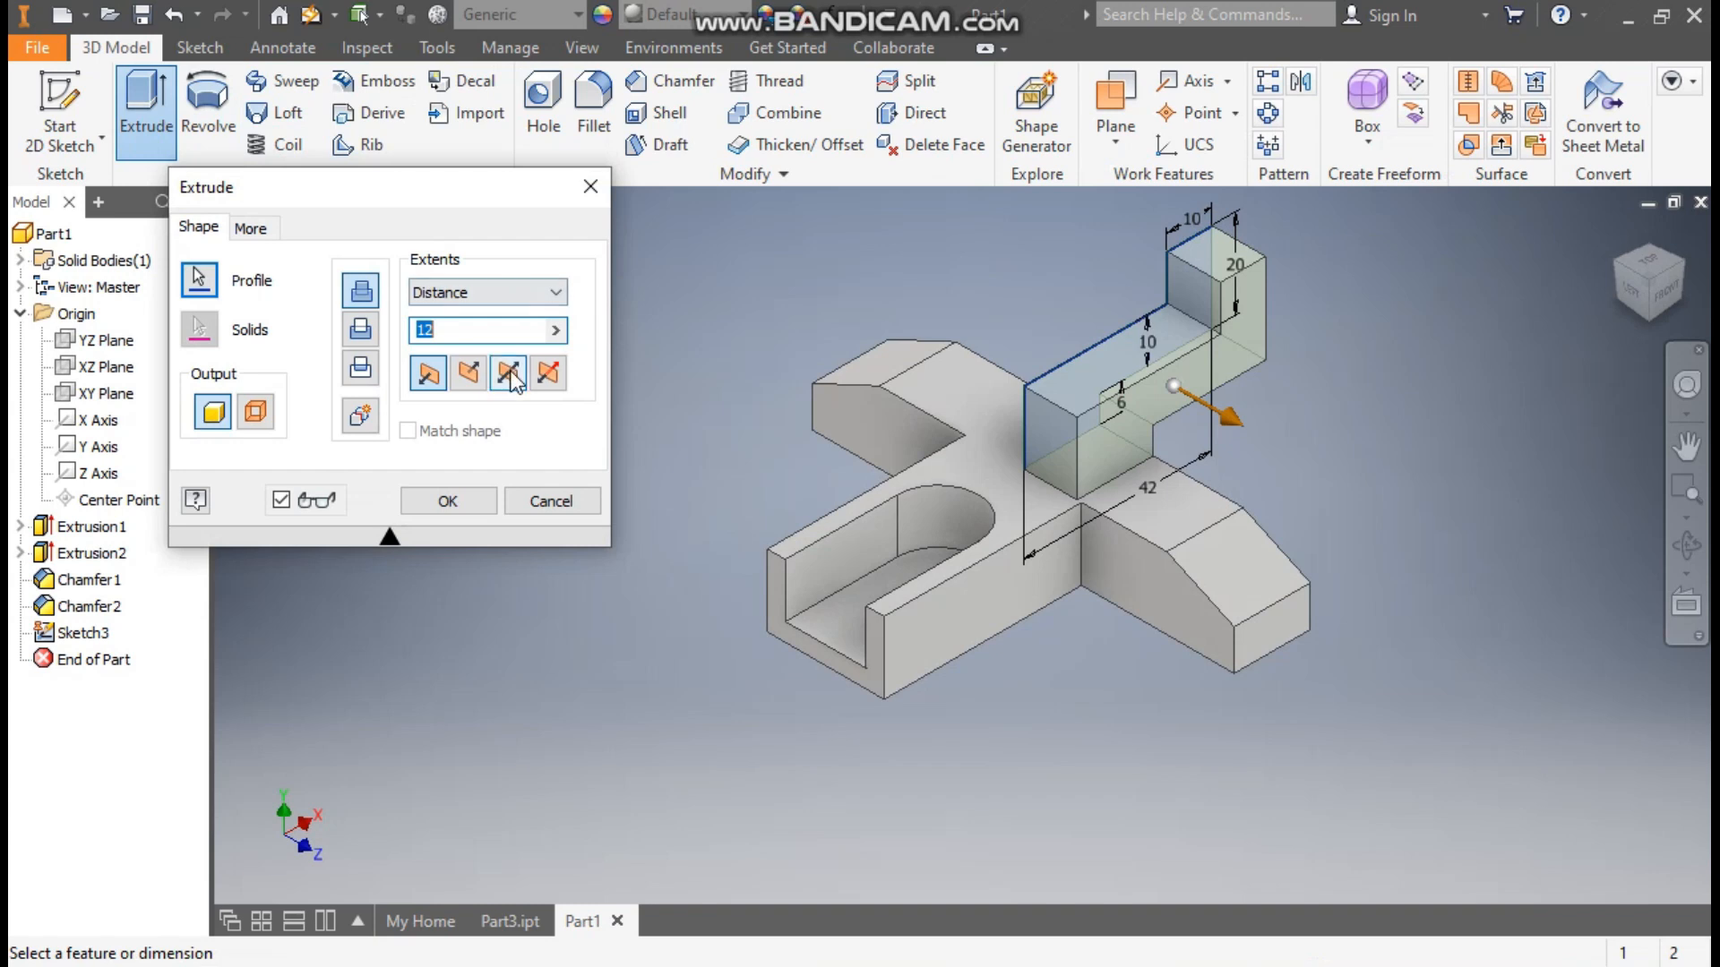
pyautogui.click(508, 374)
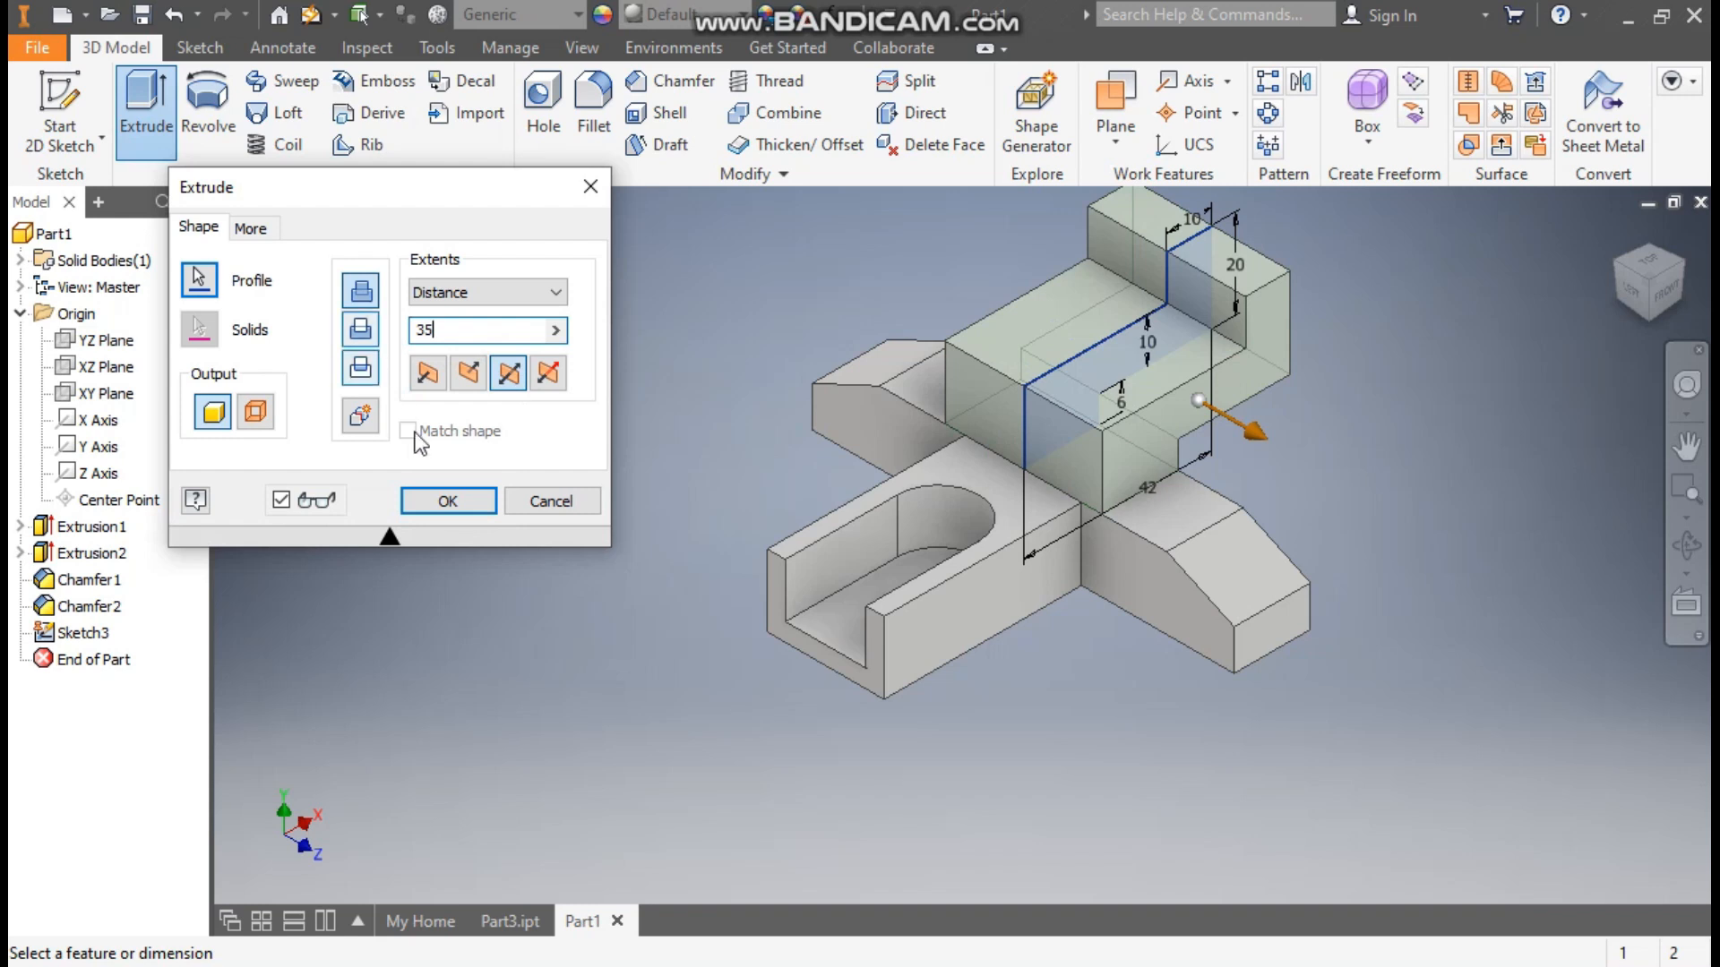
pyautogui.click(464, 499)
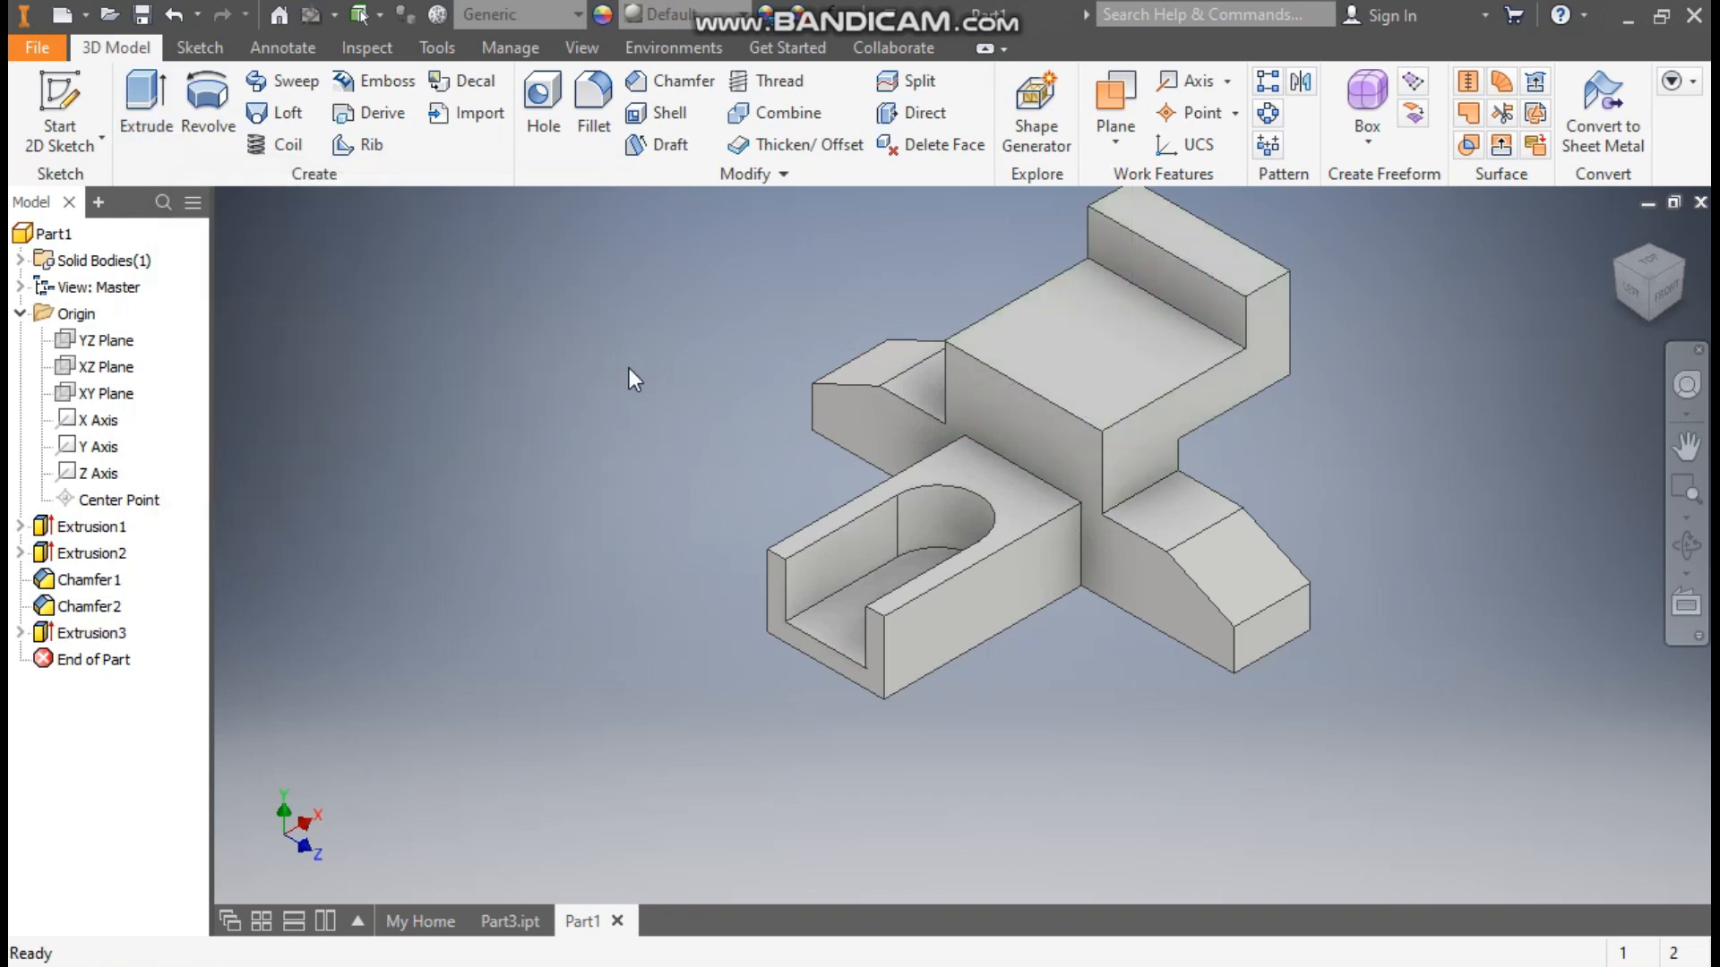
# Fillet the raised arm's upper edge on the slot side with an 8 mm radius
pyautogui.click(1008, 380)
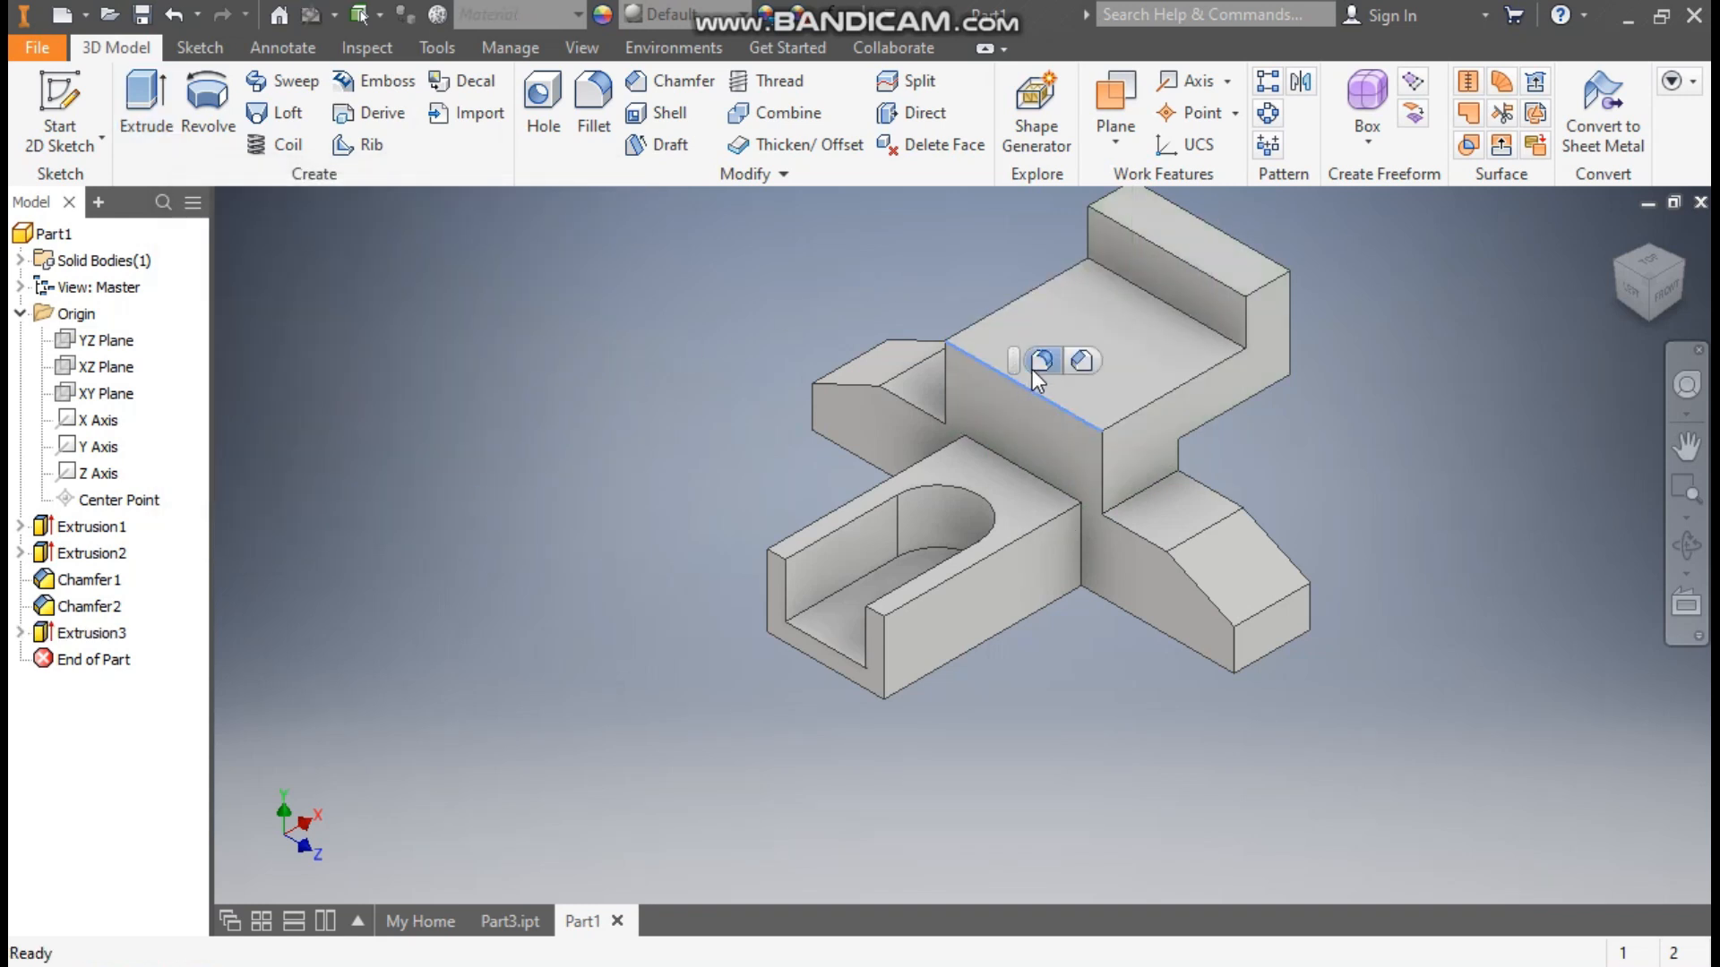
pyautogui.click(1040, 362)
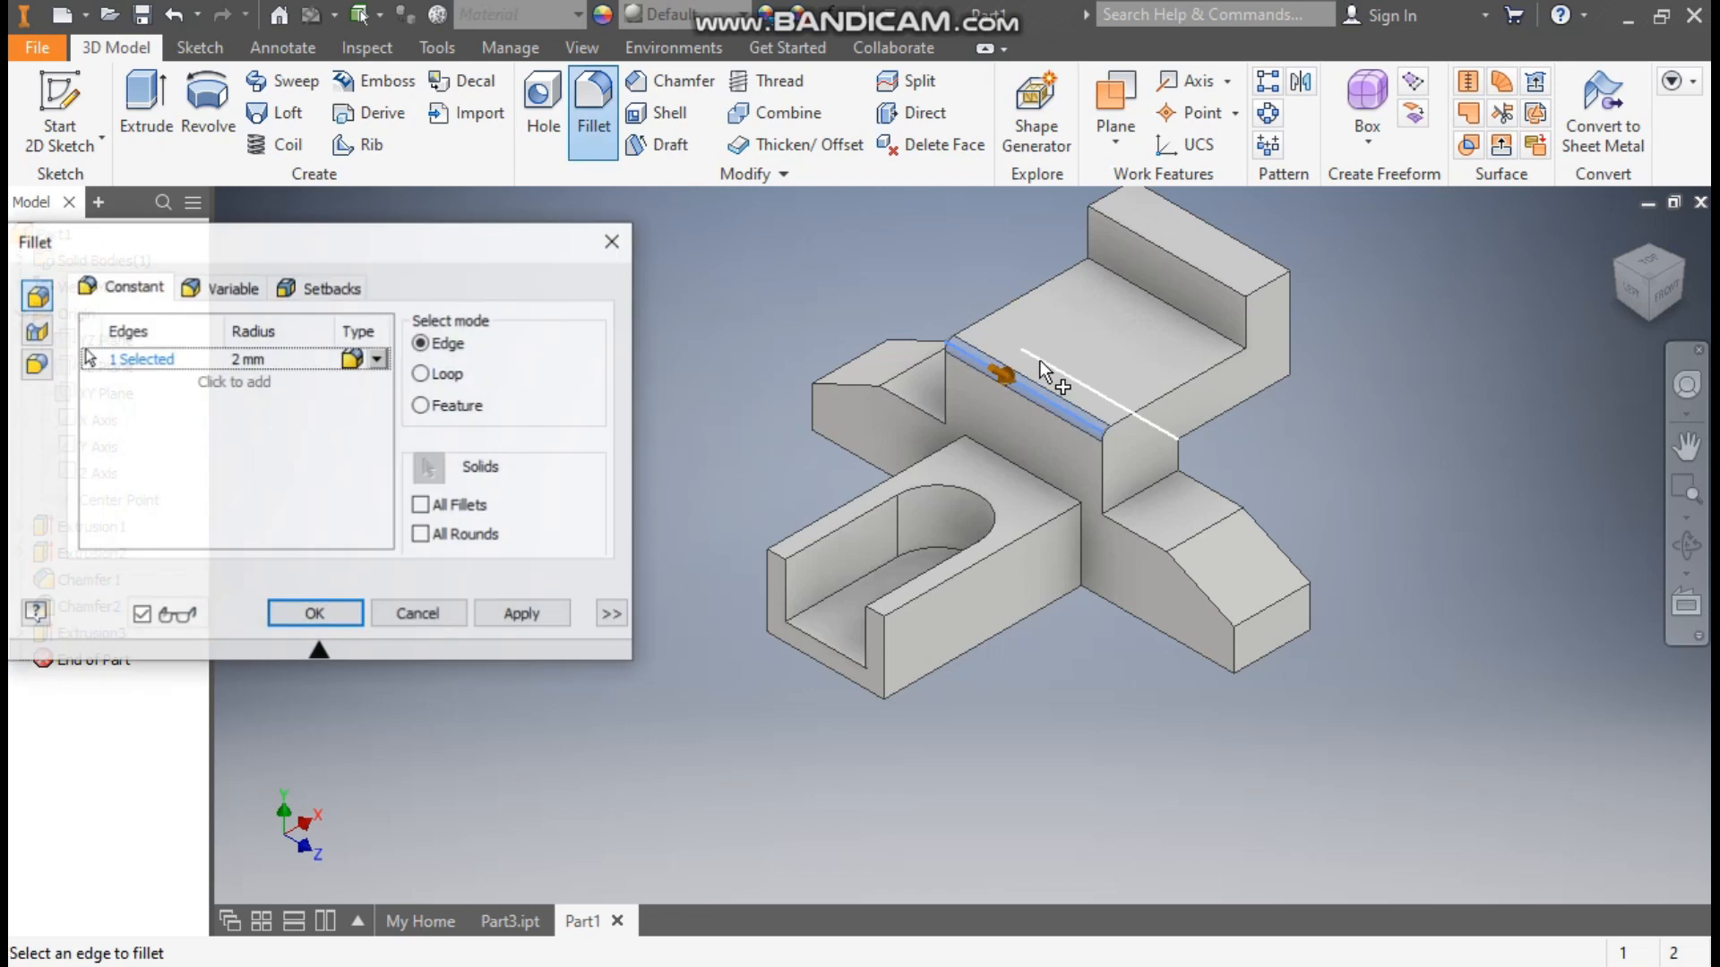
pyautogui.click(256, 358)
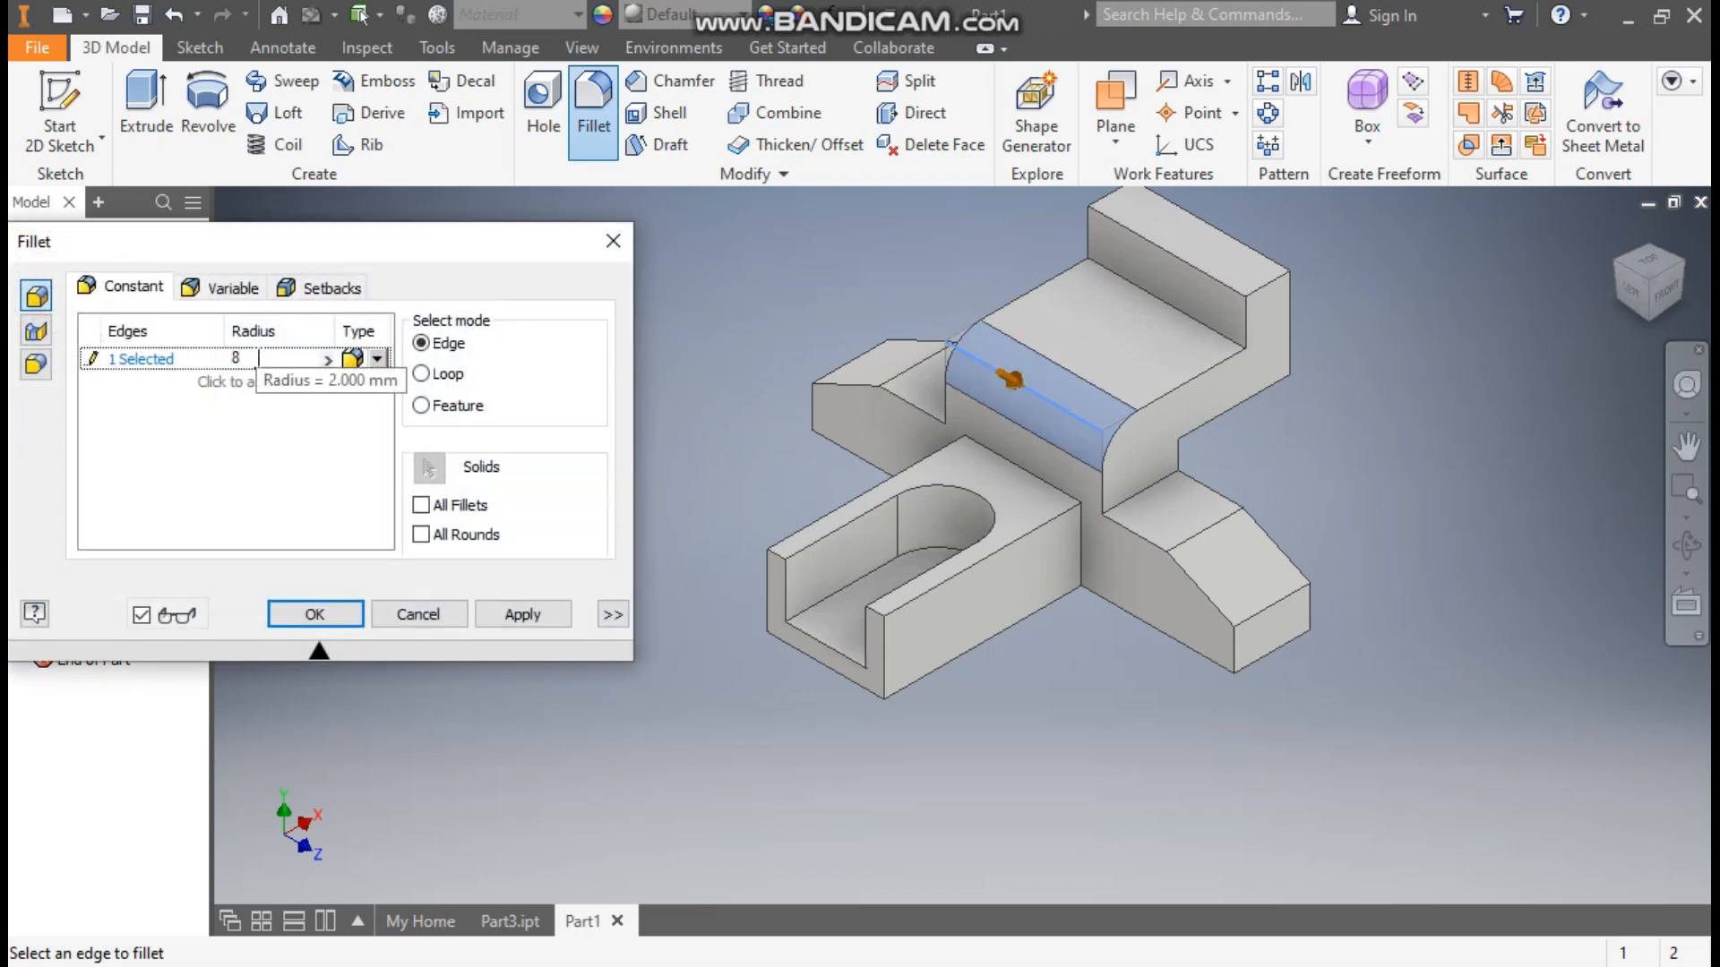
pyautogui.click(315, 613)
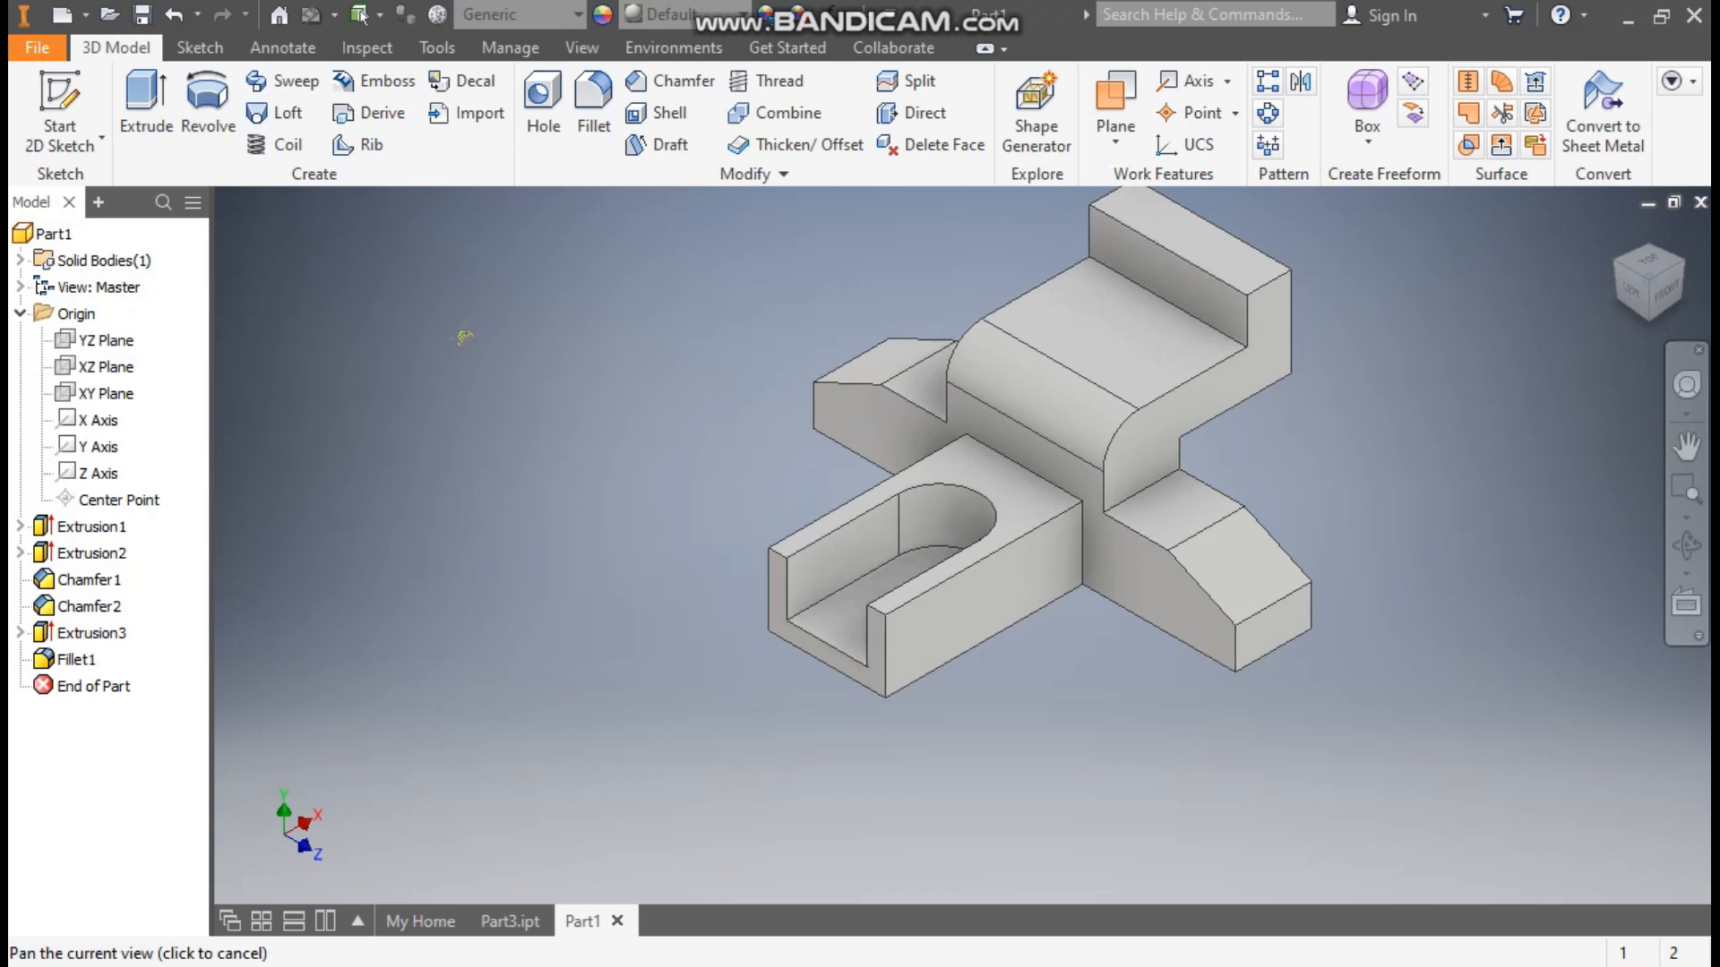
# On the end block's slot-side face, sketch a centre-point semicircular arc of about 12.3 mm radius, centred on the face's upper edge midpoint
pyautogui.moveTo(464, 337); pyautogui.dragTo(479, 428)
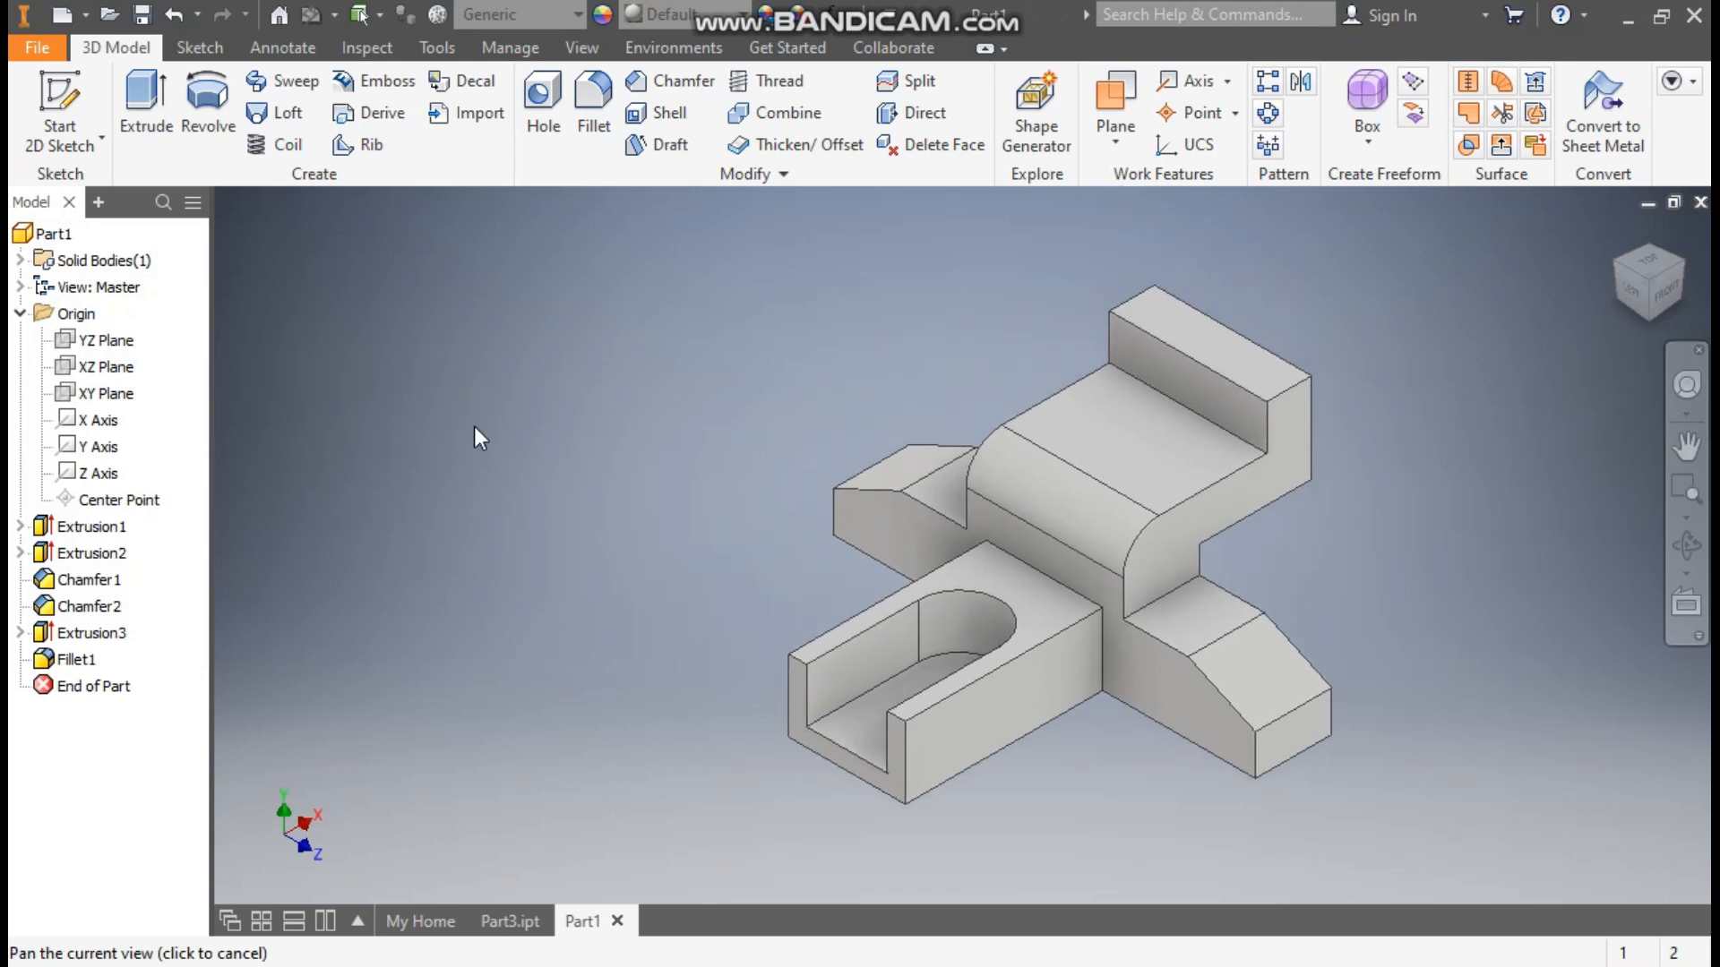
pyautogui.click(508, 923)
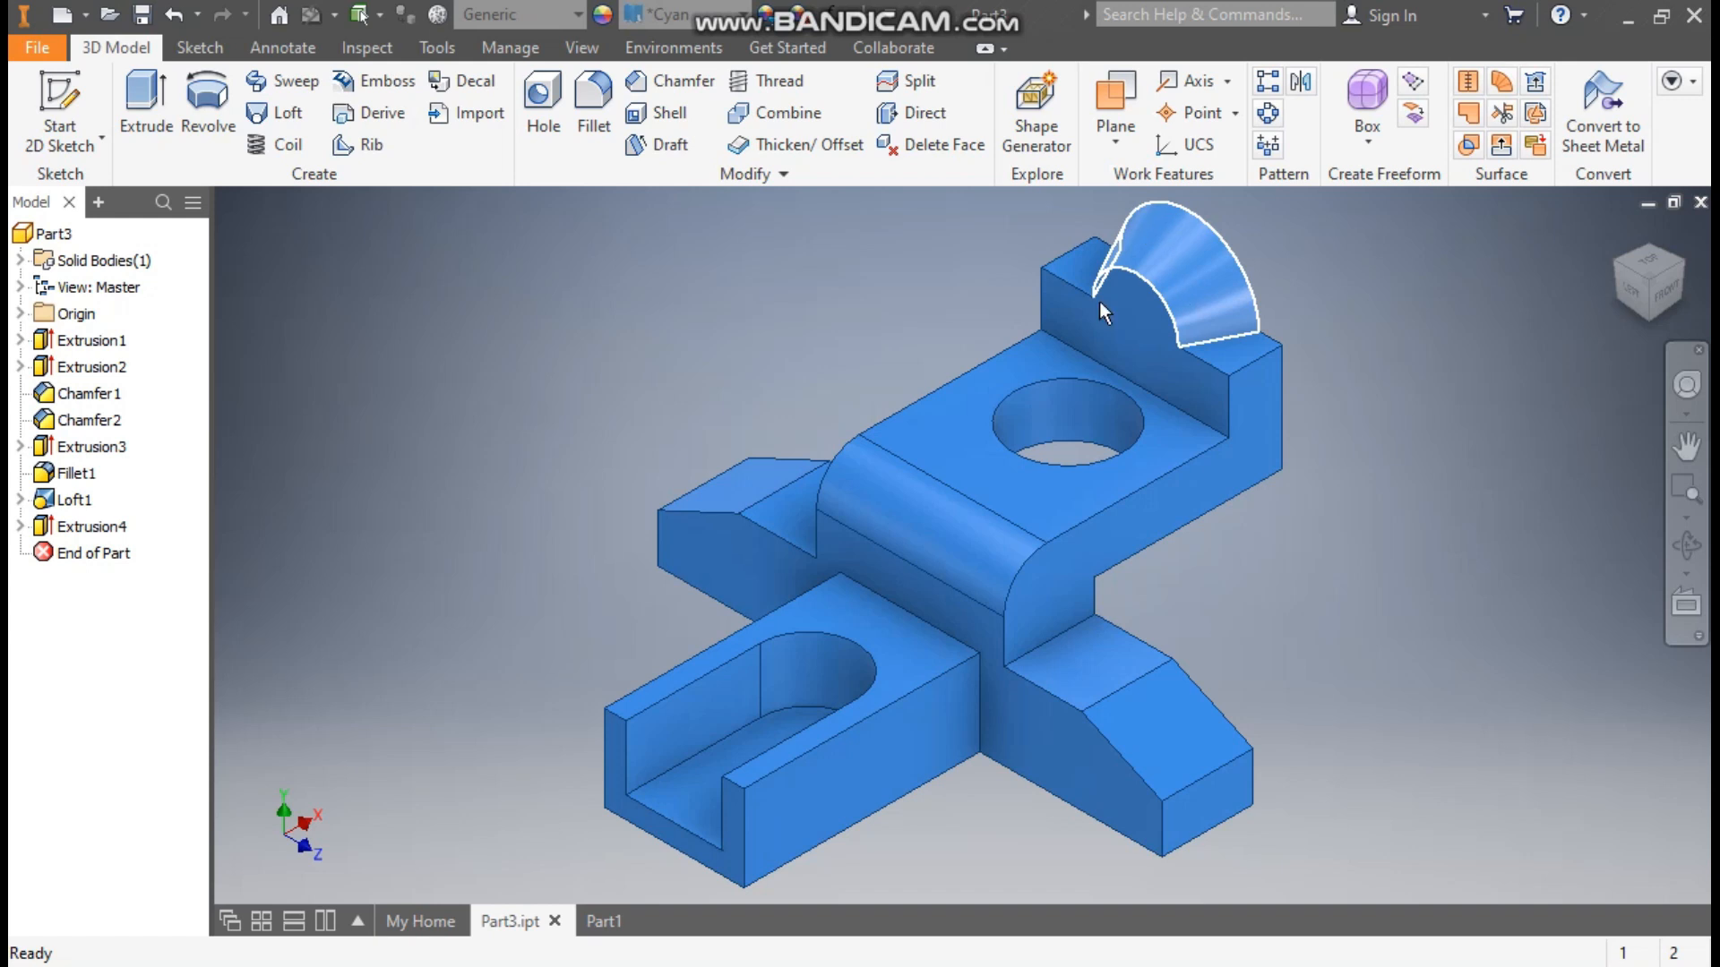
pyautogui.click(596, 921)
pyautogui.click(1175, 374)
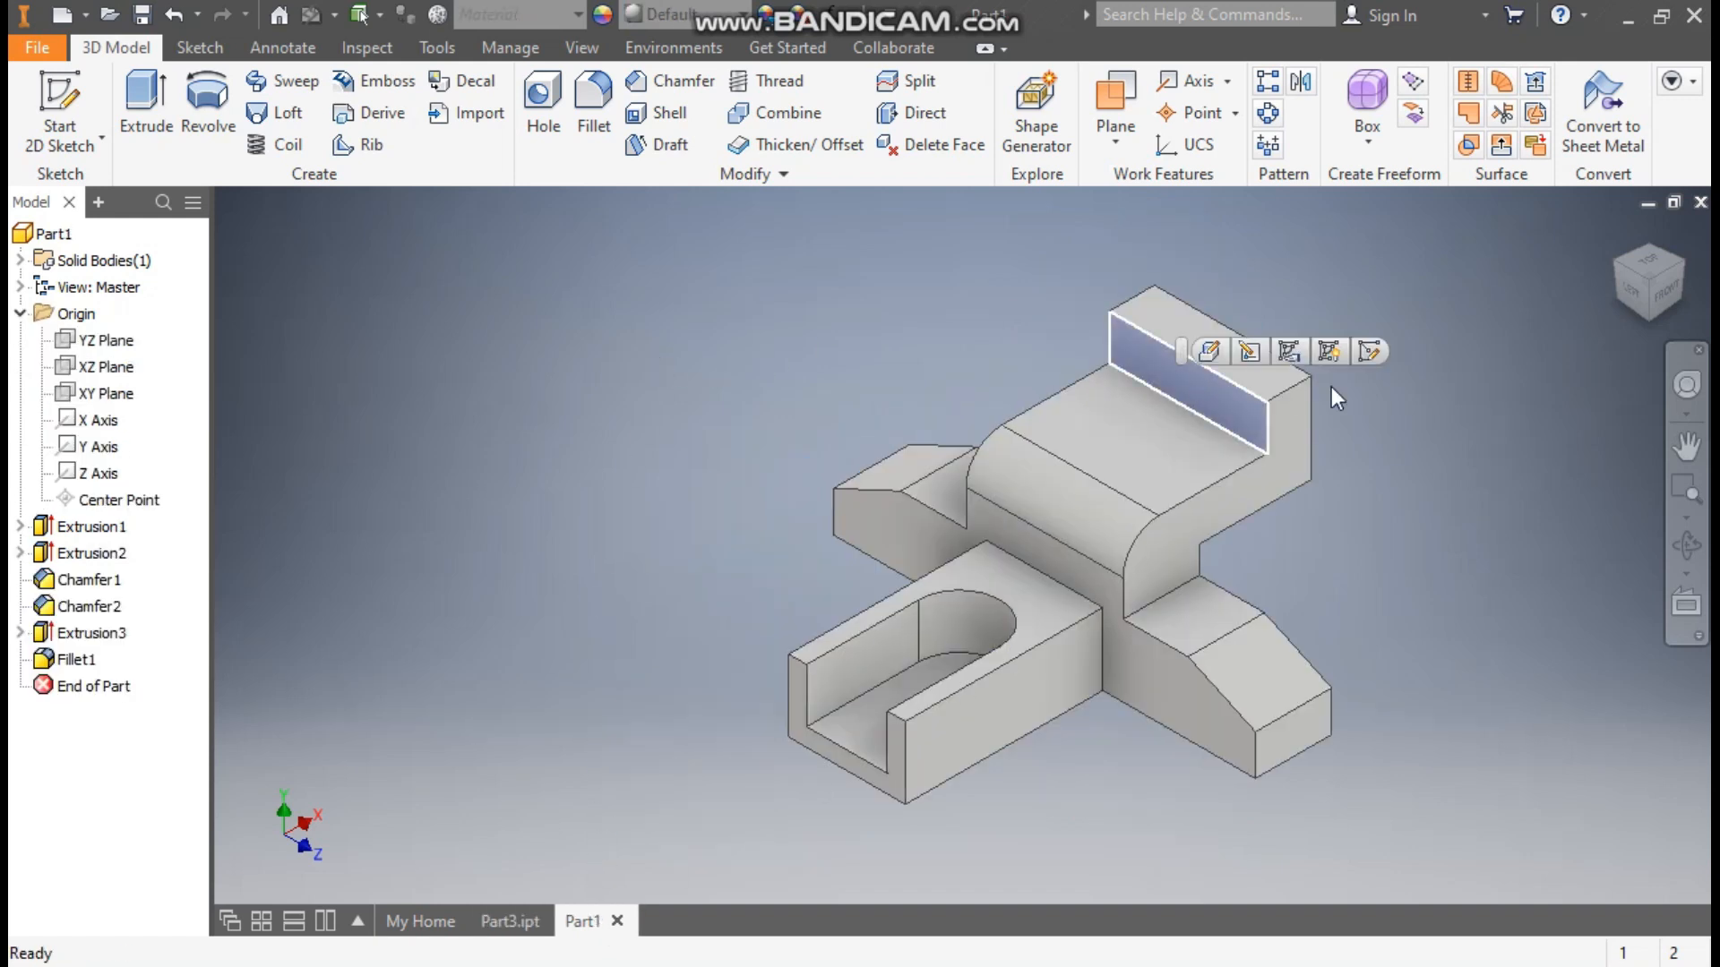
pyautogui.click(1375, 350)
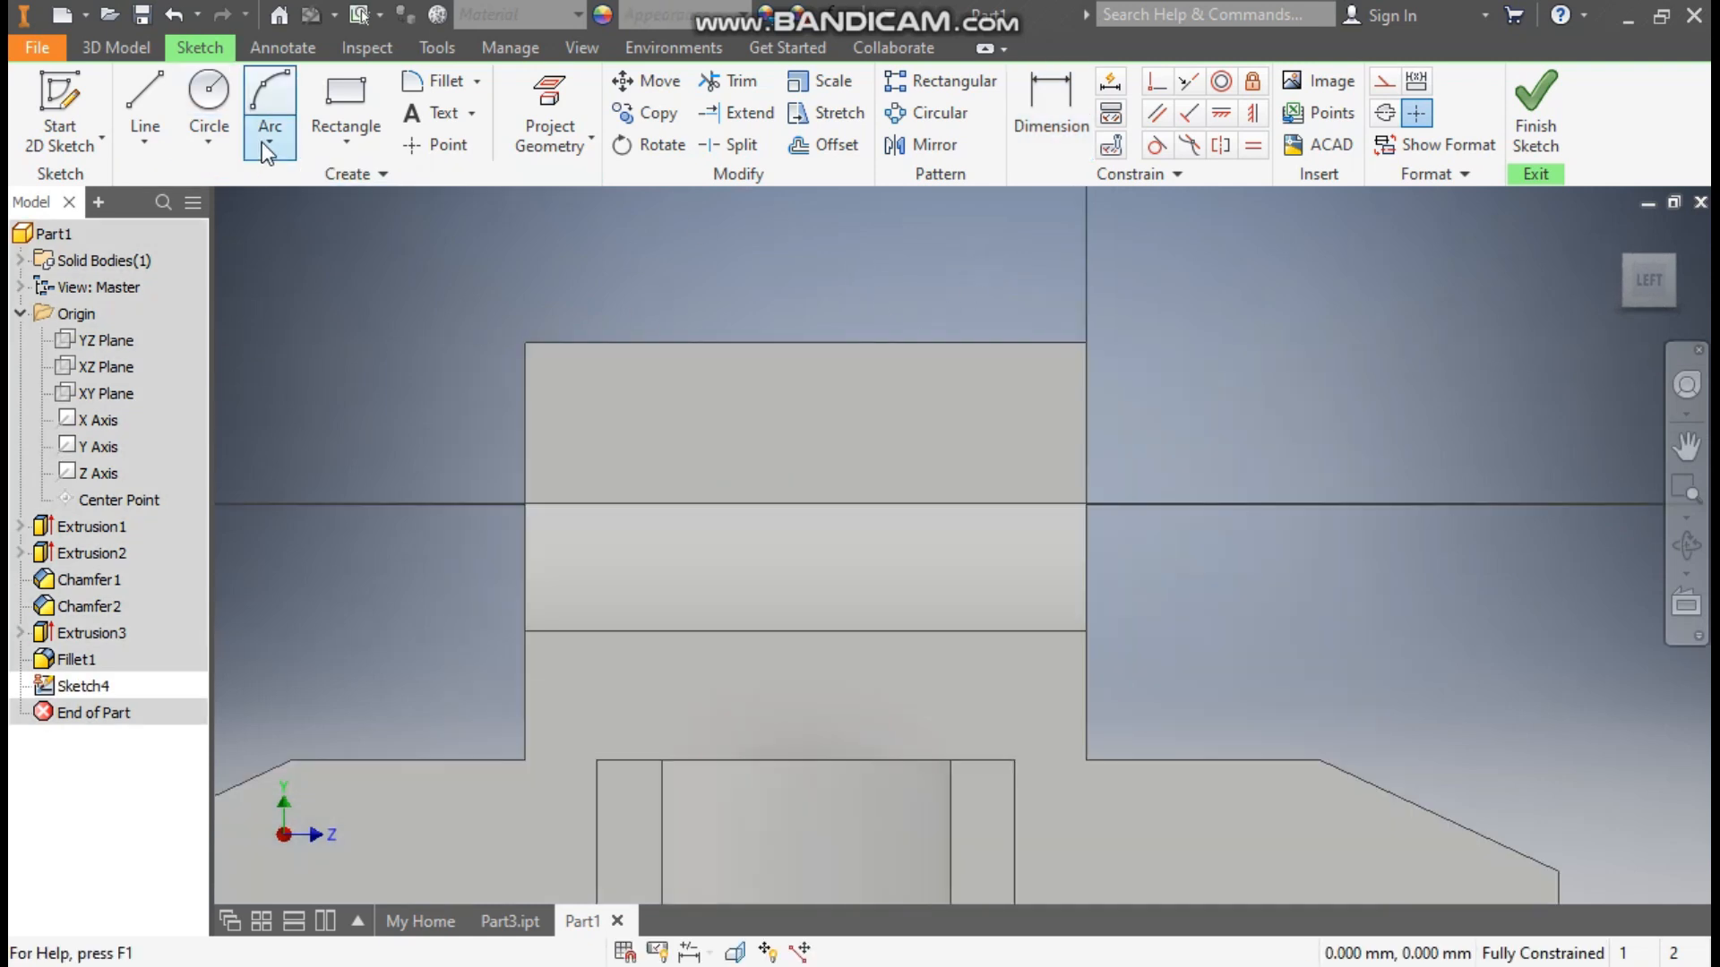
pyautogui.click(264, 144)
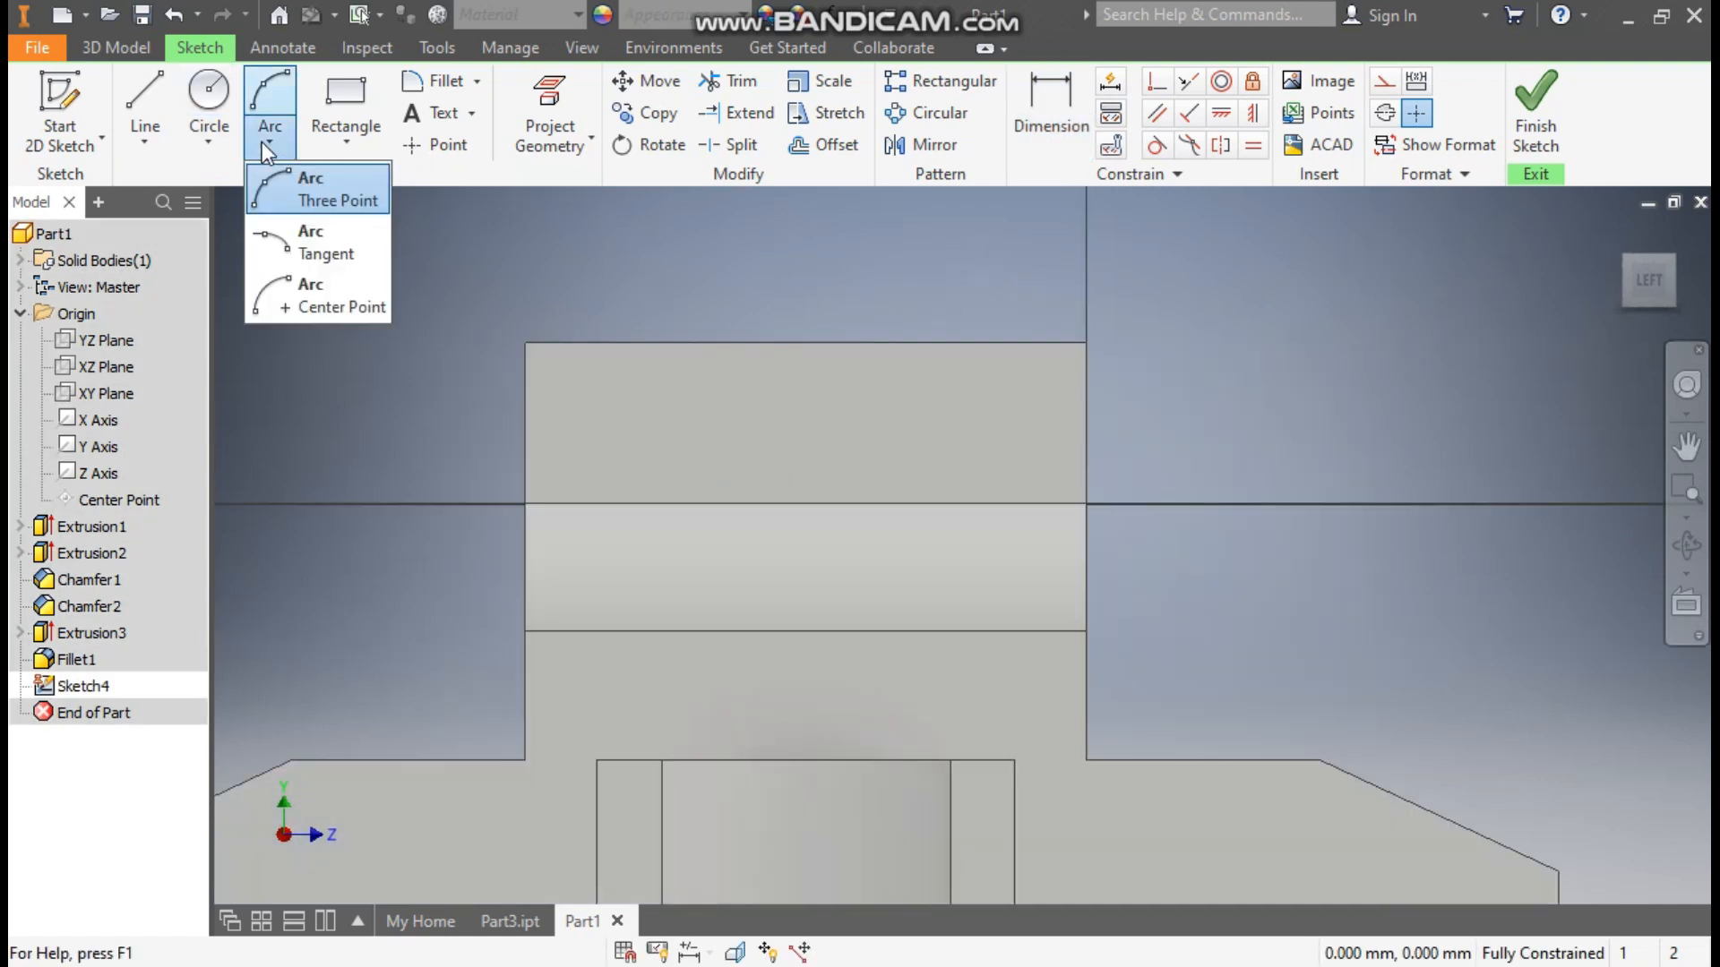
pyautogui.click(325, 303)
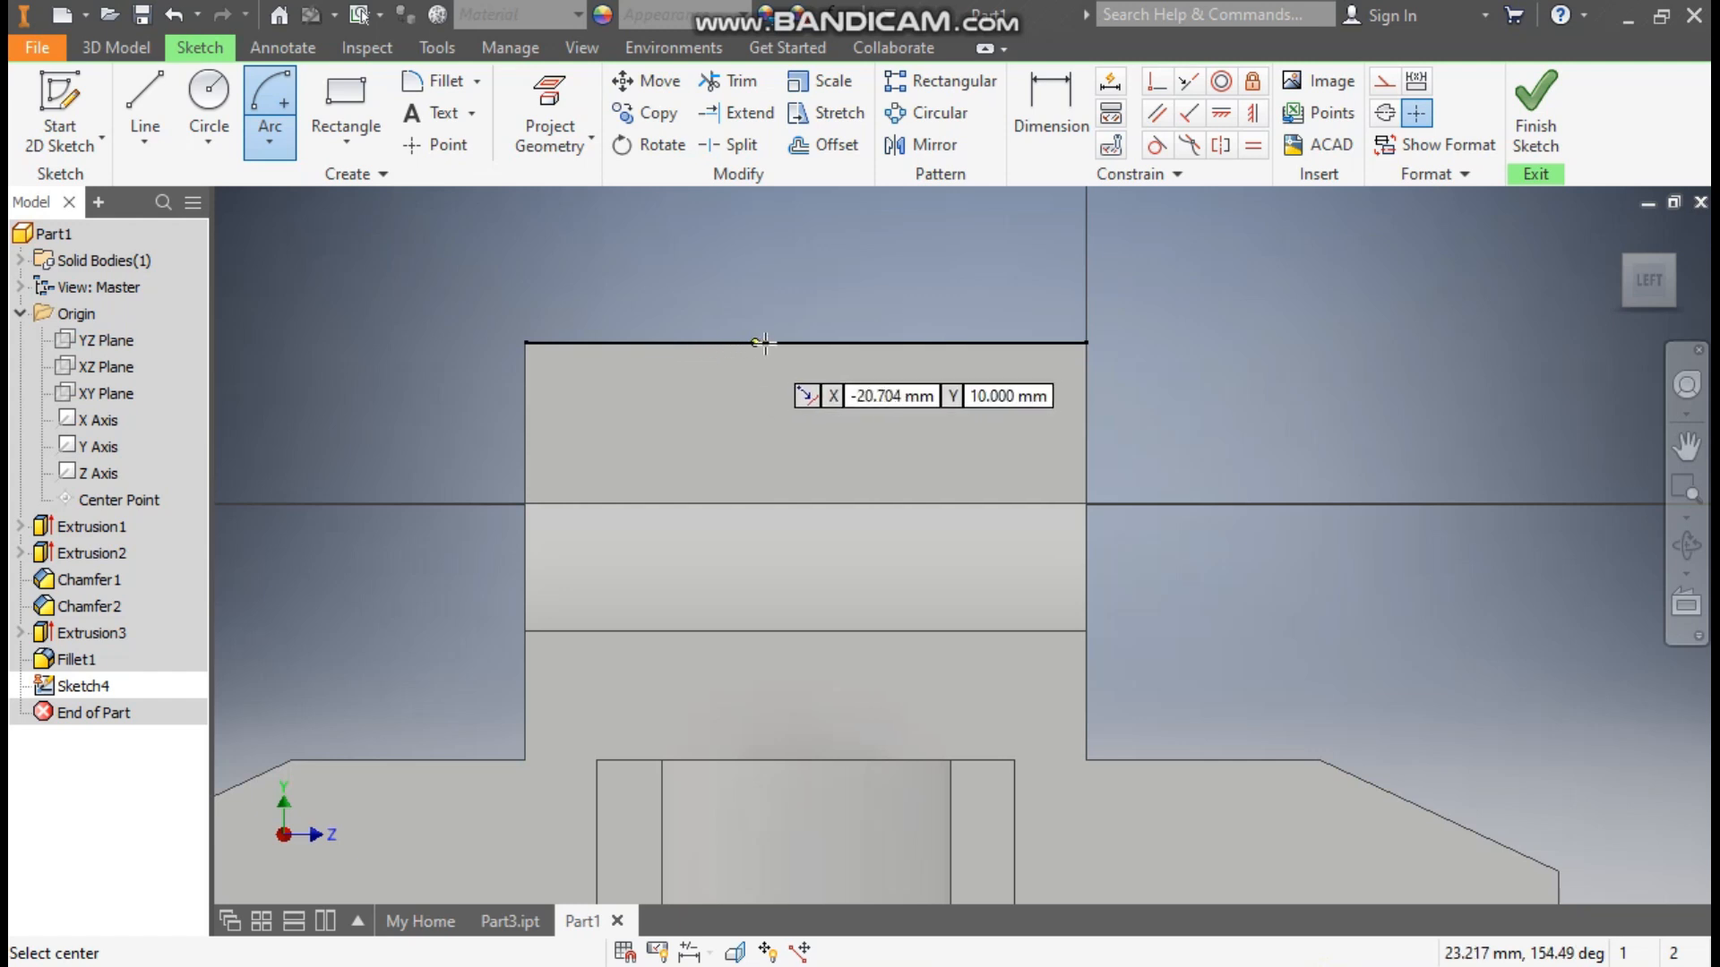
pyautogui.click(808, 343)
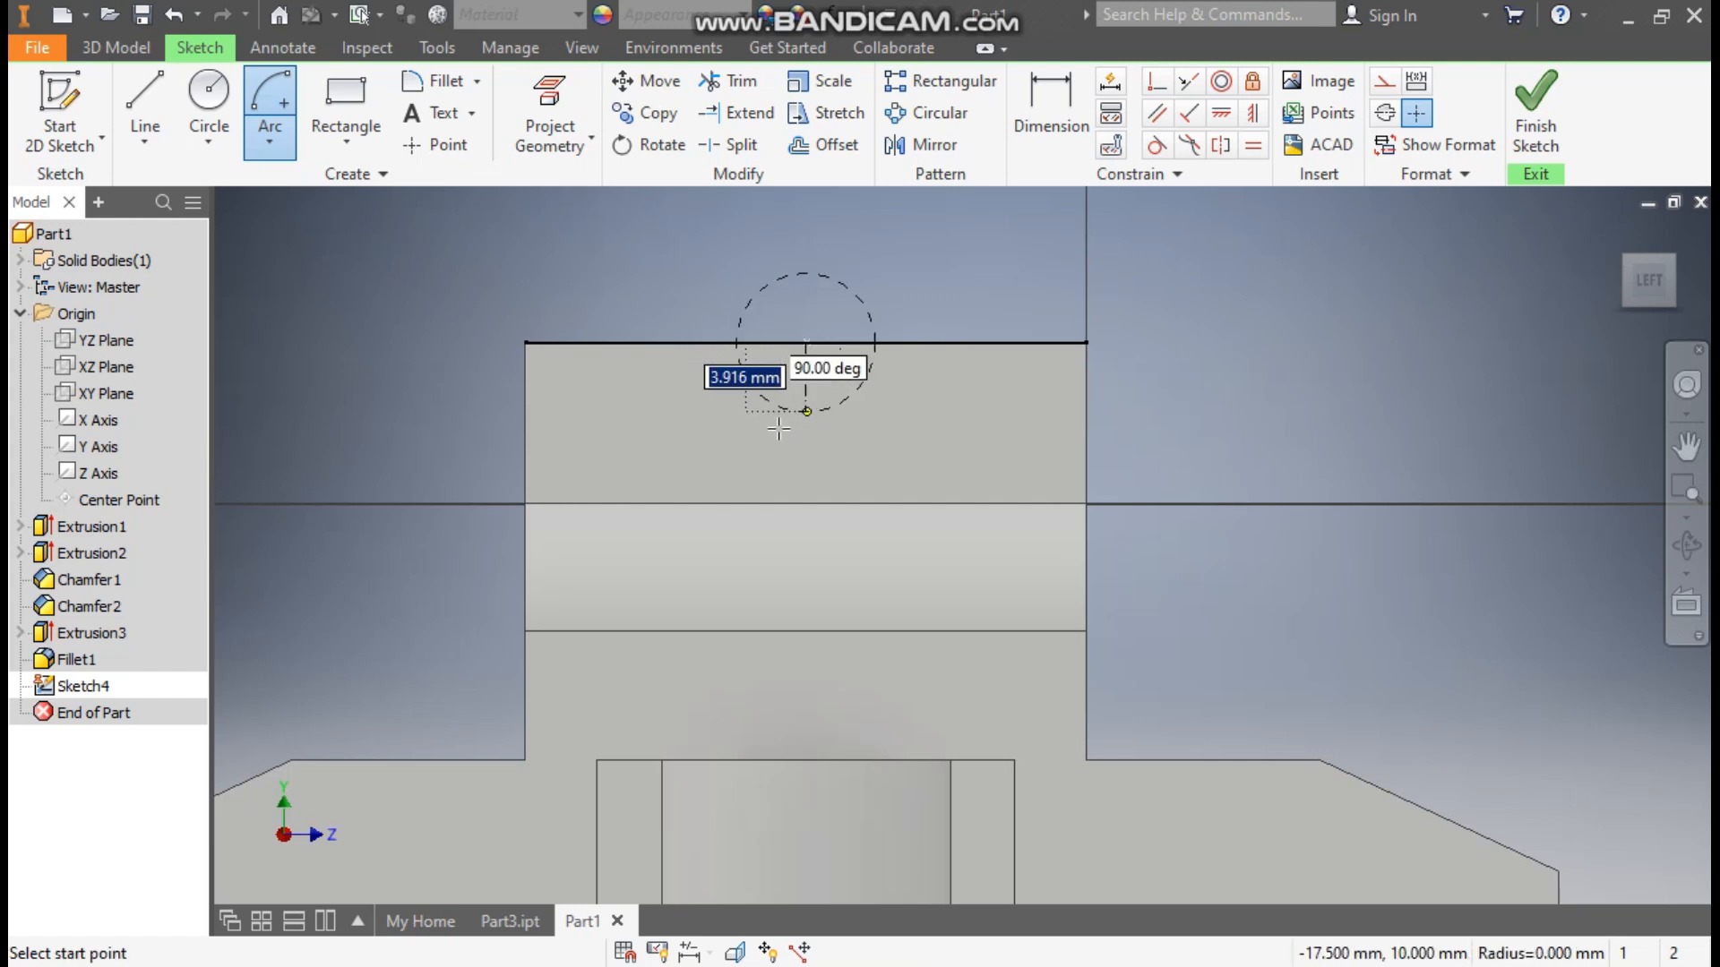
pyautogui.click(609, 342)
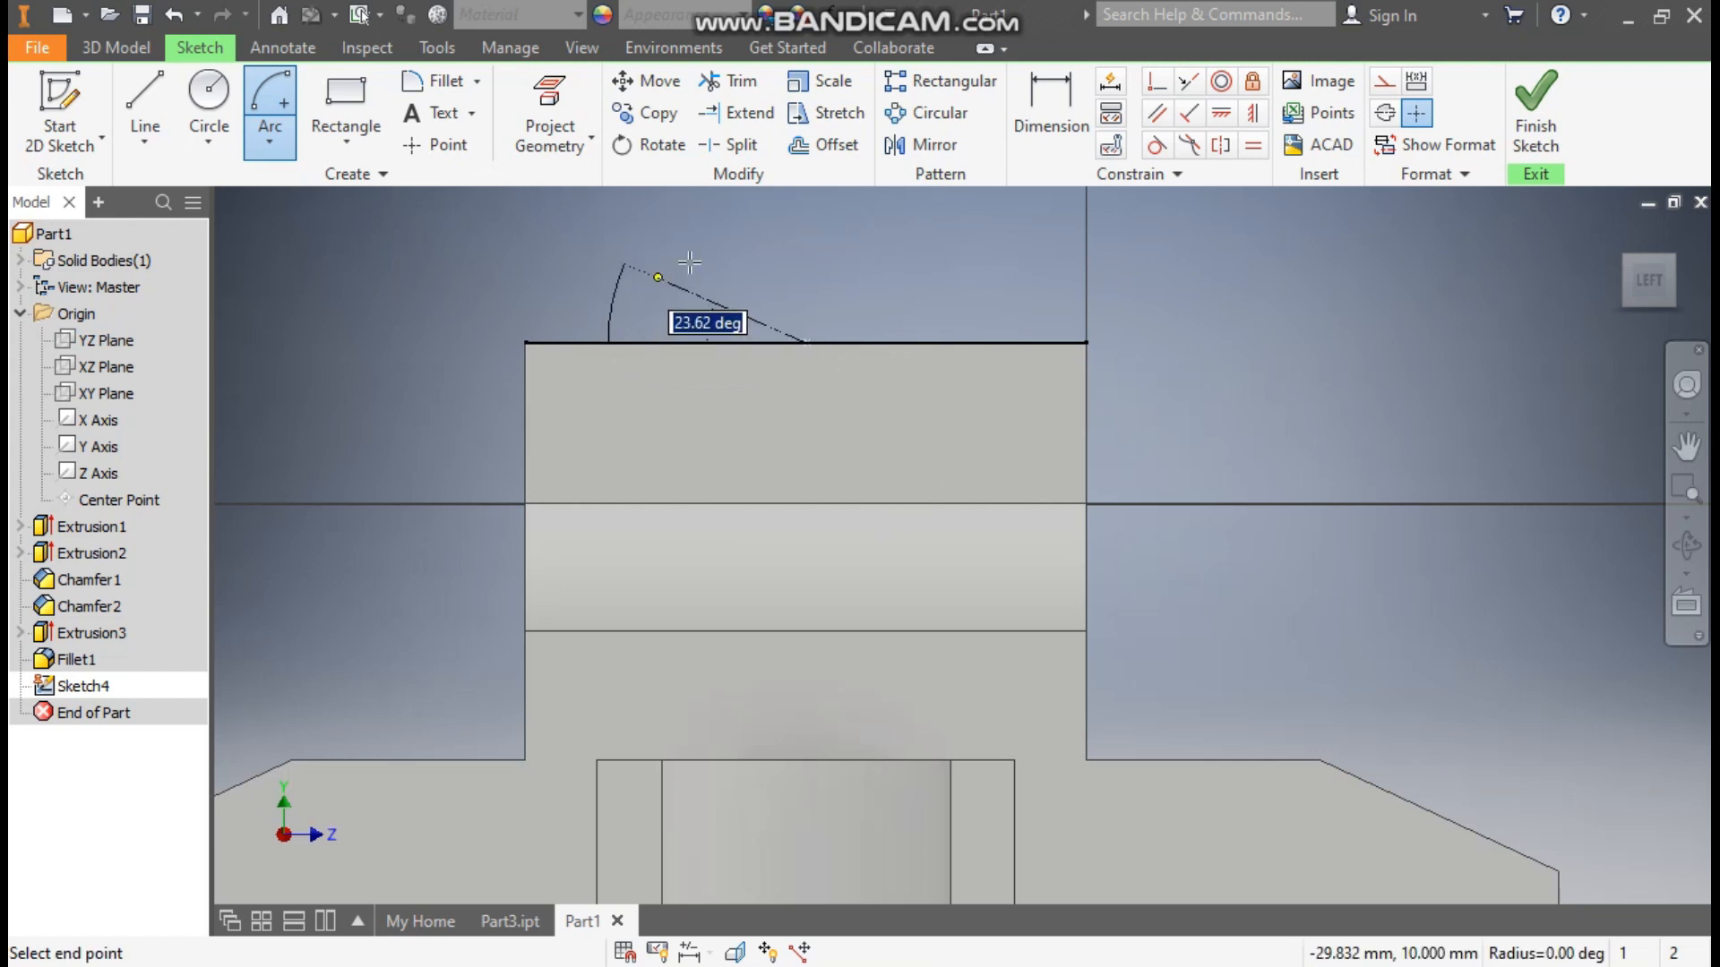
pyautogui.click(1003, 343)
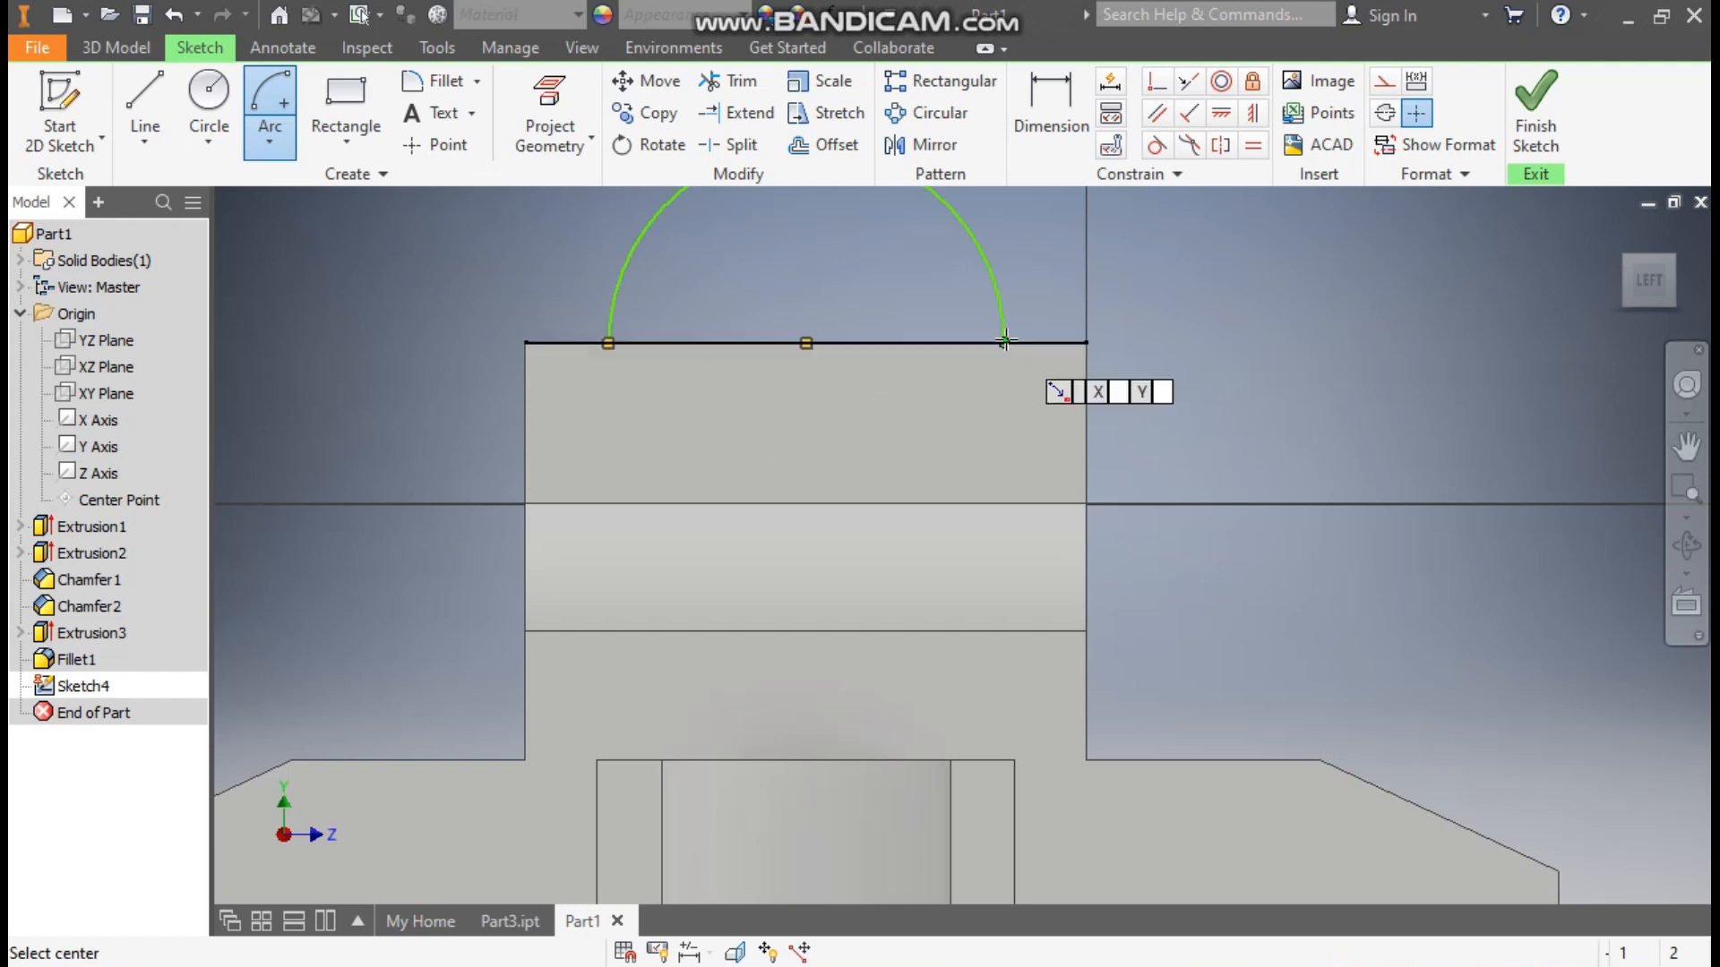
# Dimension the semicircular arc's radius to 8 mm
pyautogui.moveTo(1047, 411); pyautogui.dragTo(1047, 417, button='middle')
pyautogui.scroll(-2, 1047, 417)
pyautogui.click(1039, 106)
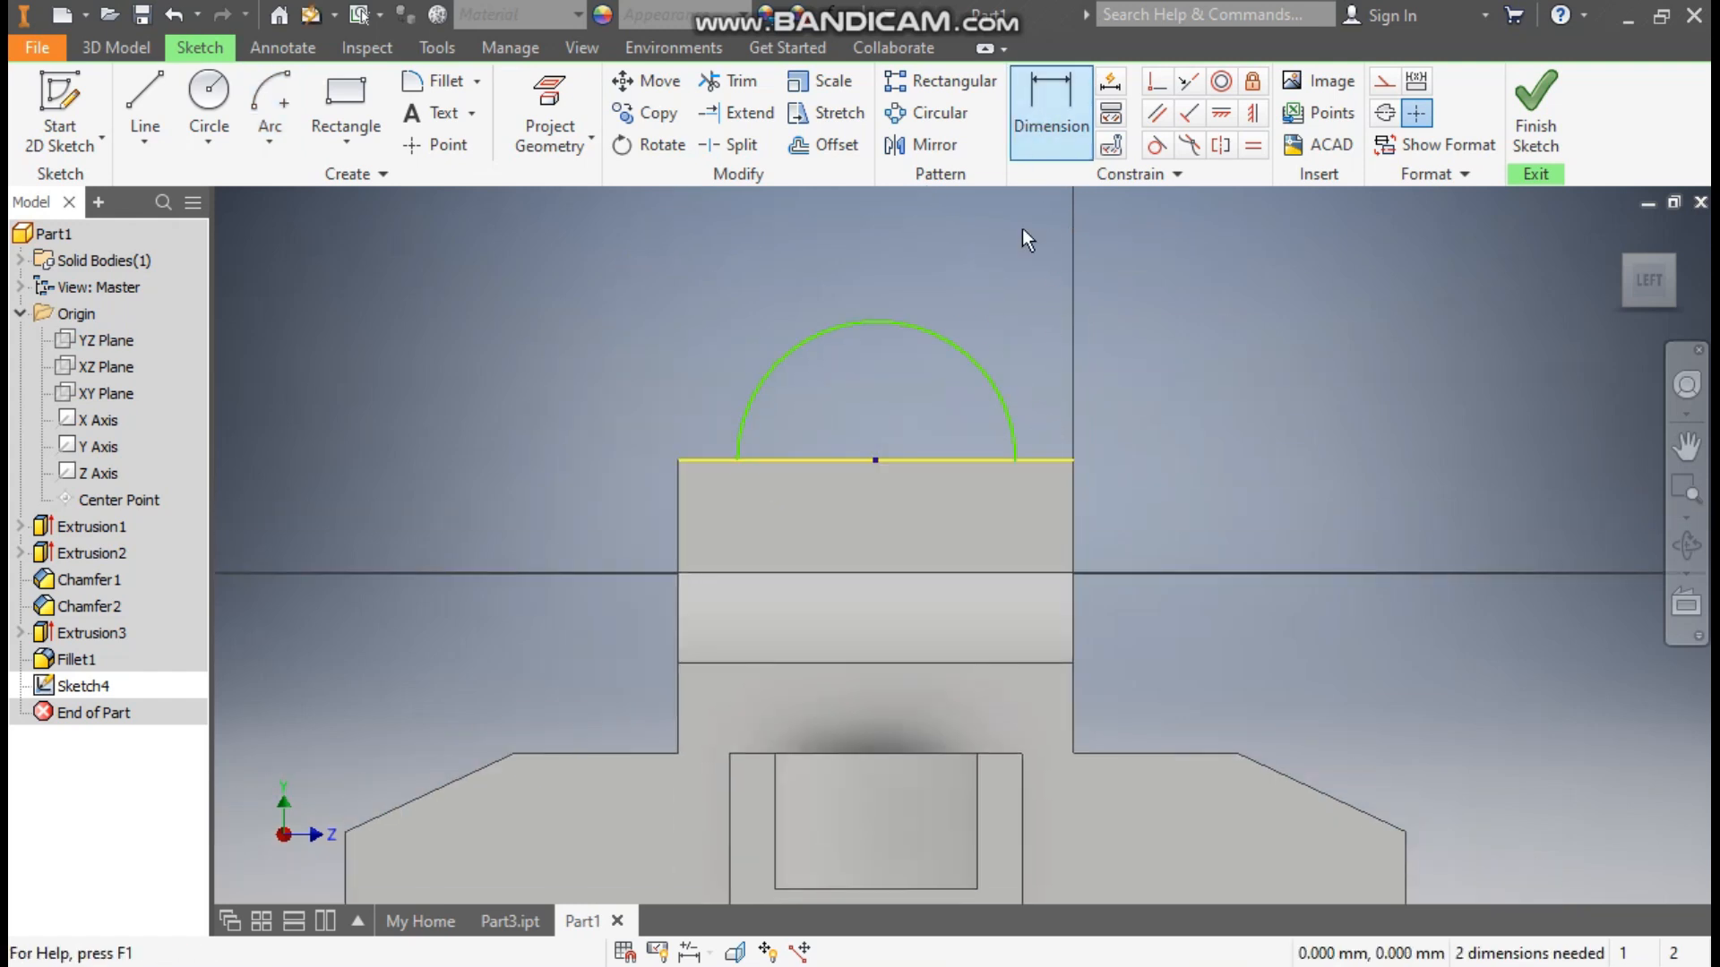
pyautogui.click(953, 341)
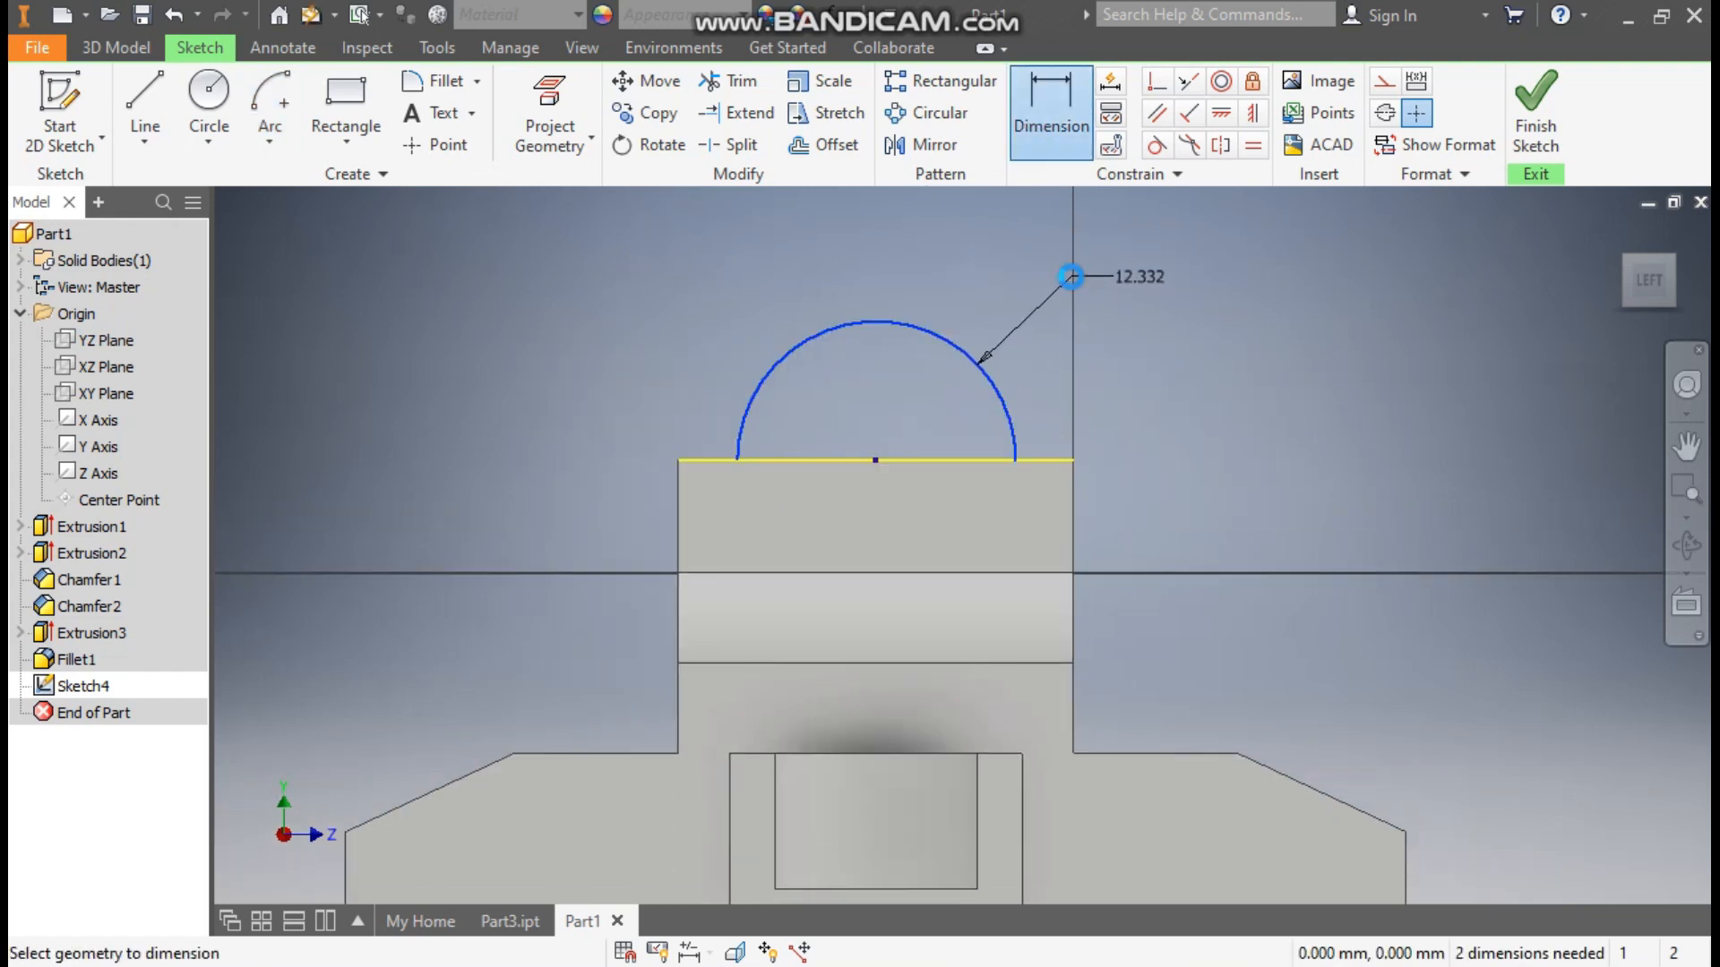
pyautogui.click(1071, 277)
pyautogui.write('8')
pyautogui.press('Return')
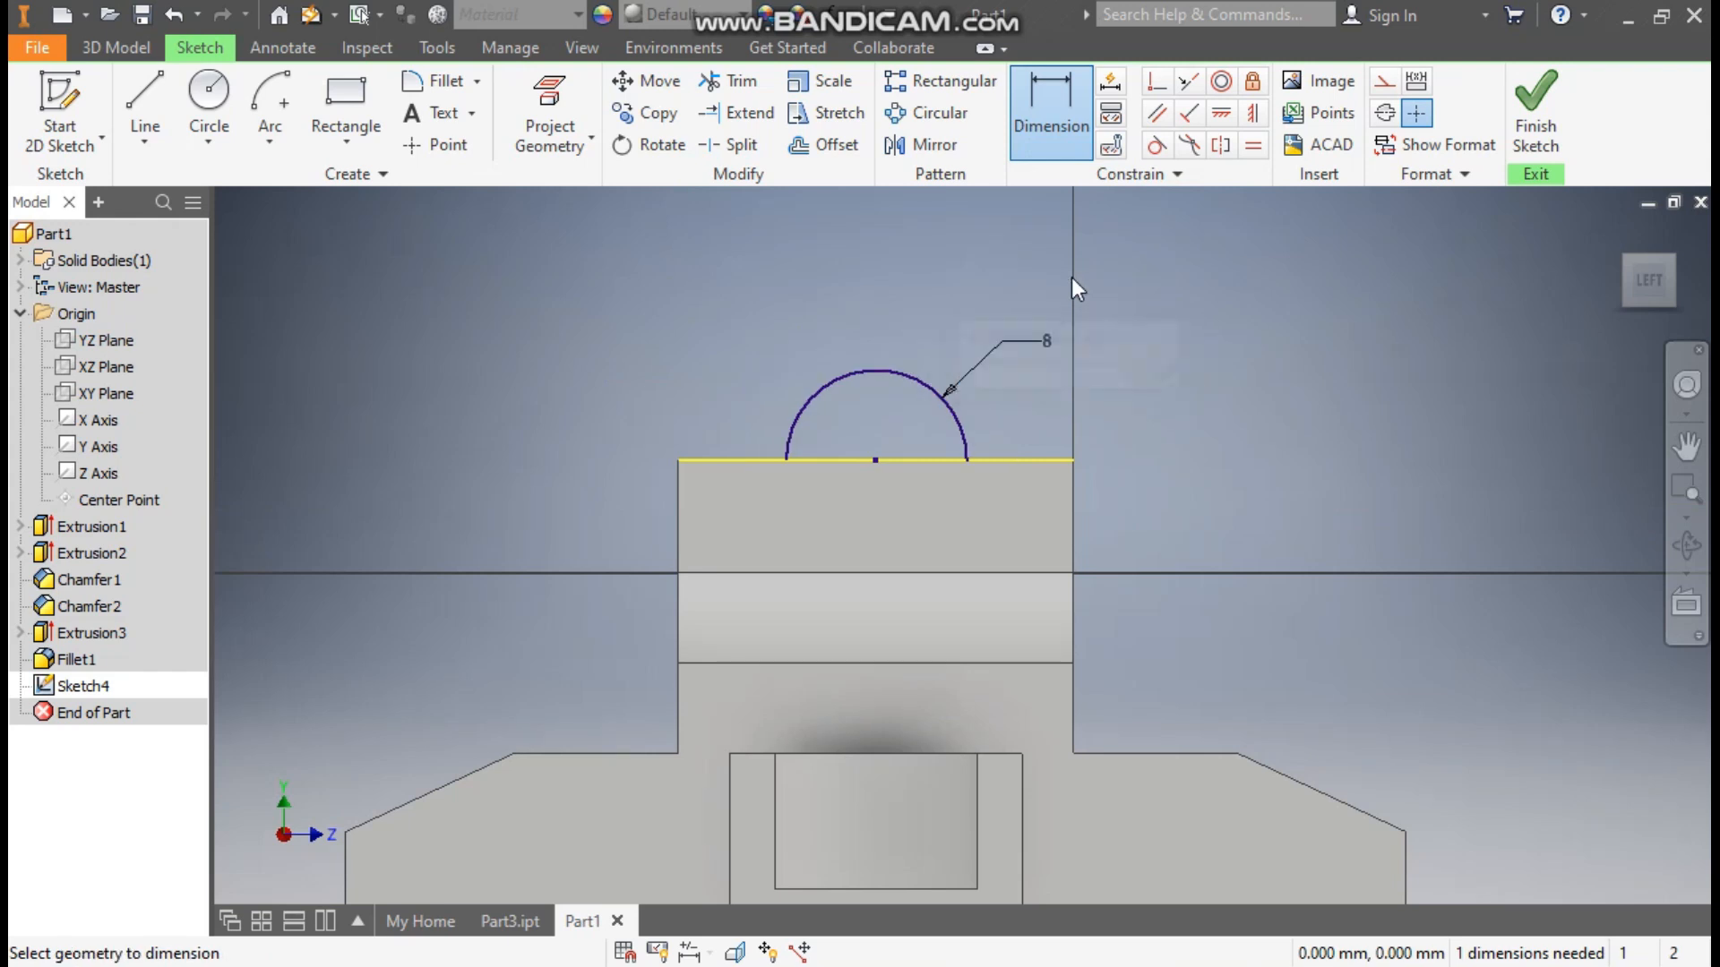
# Close the 8 mm arc with a straight line between its endpoints and finish the sketch
pyautogui.click(137, 86)
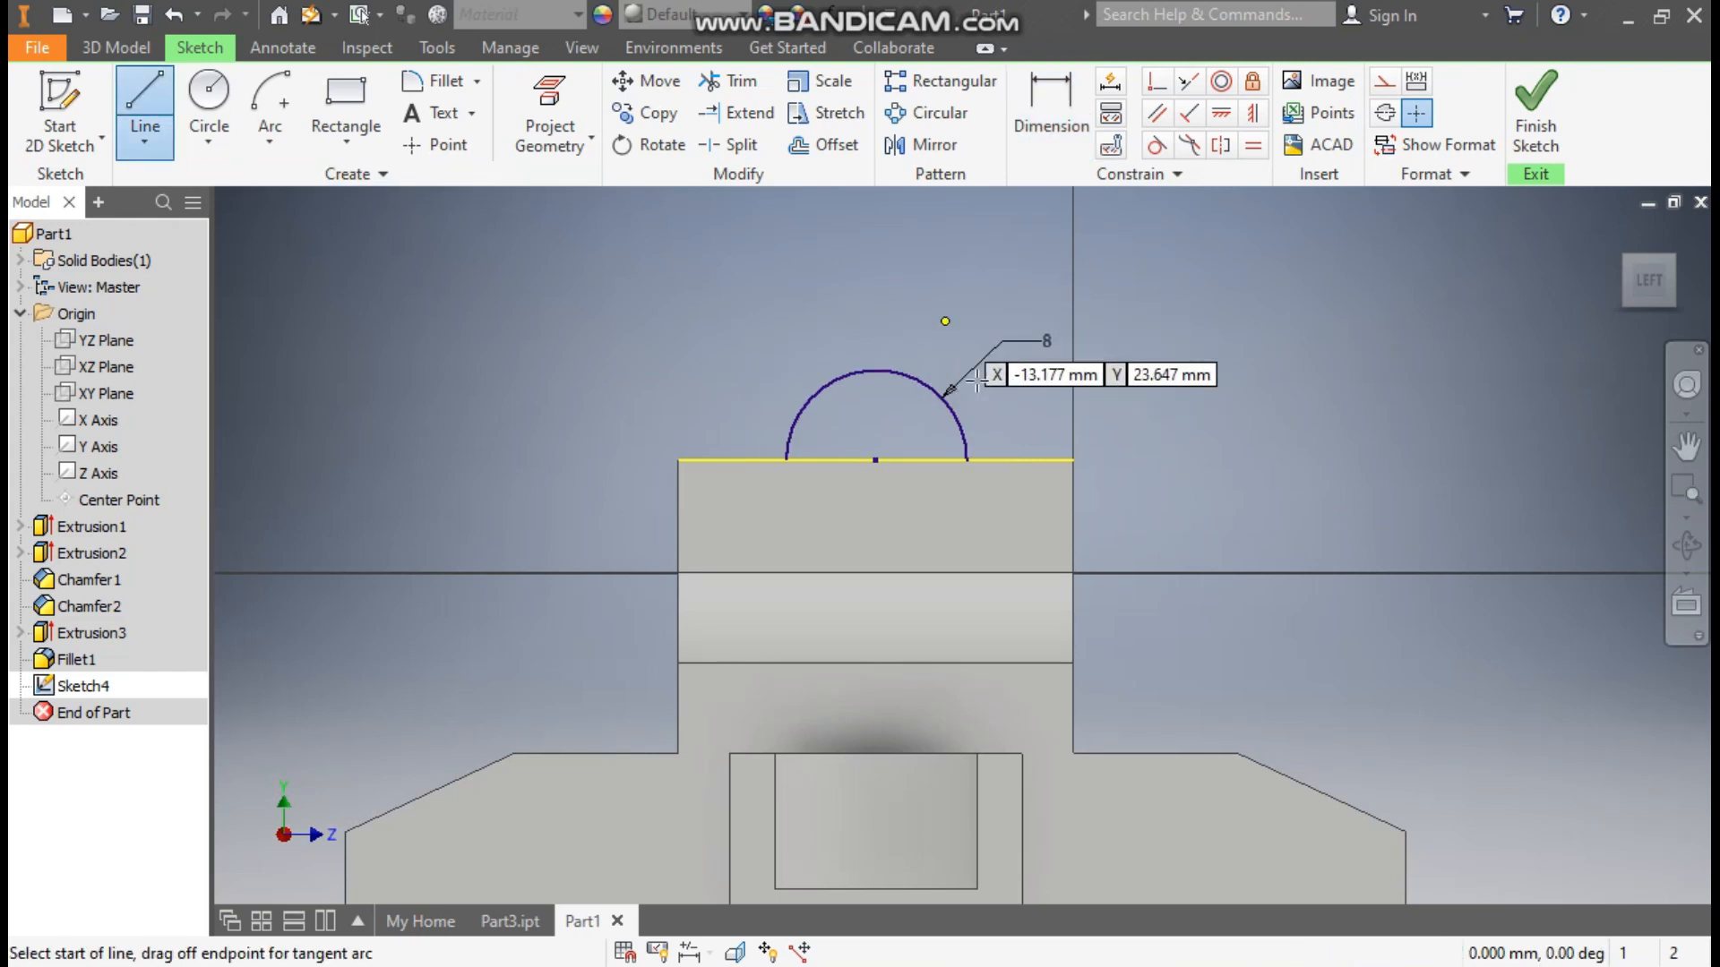
pyautogui.click(786, 460)
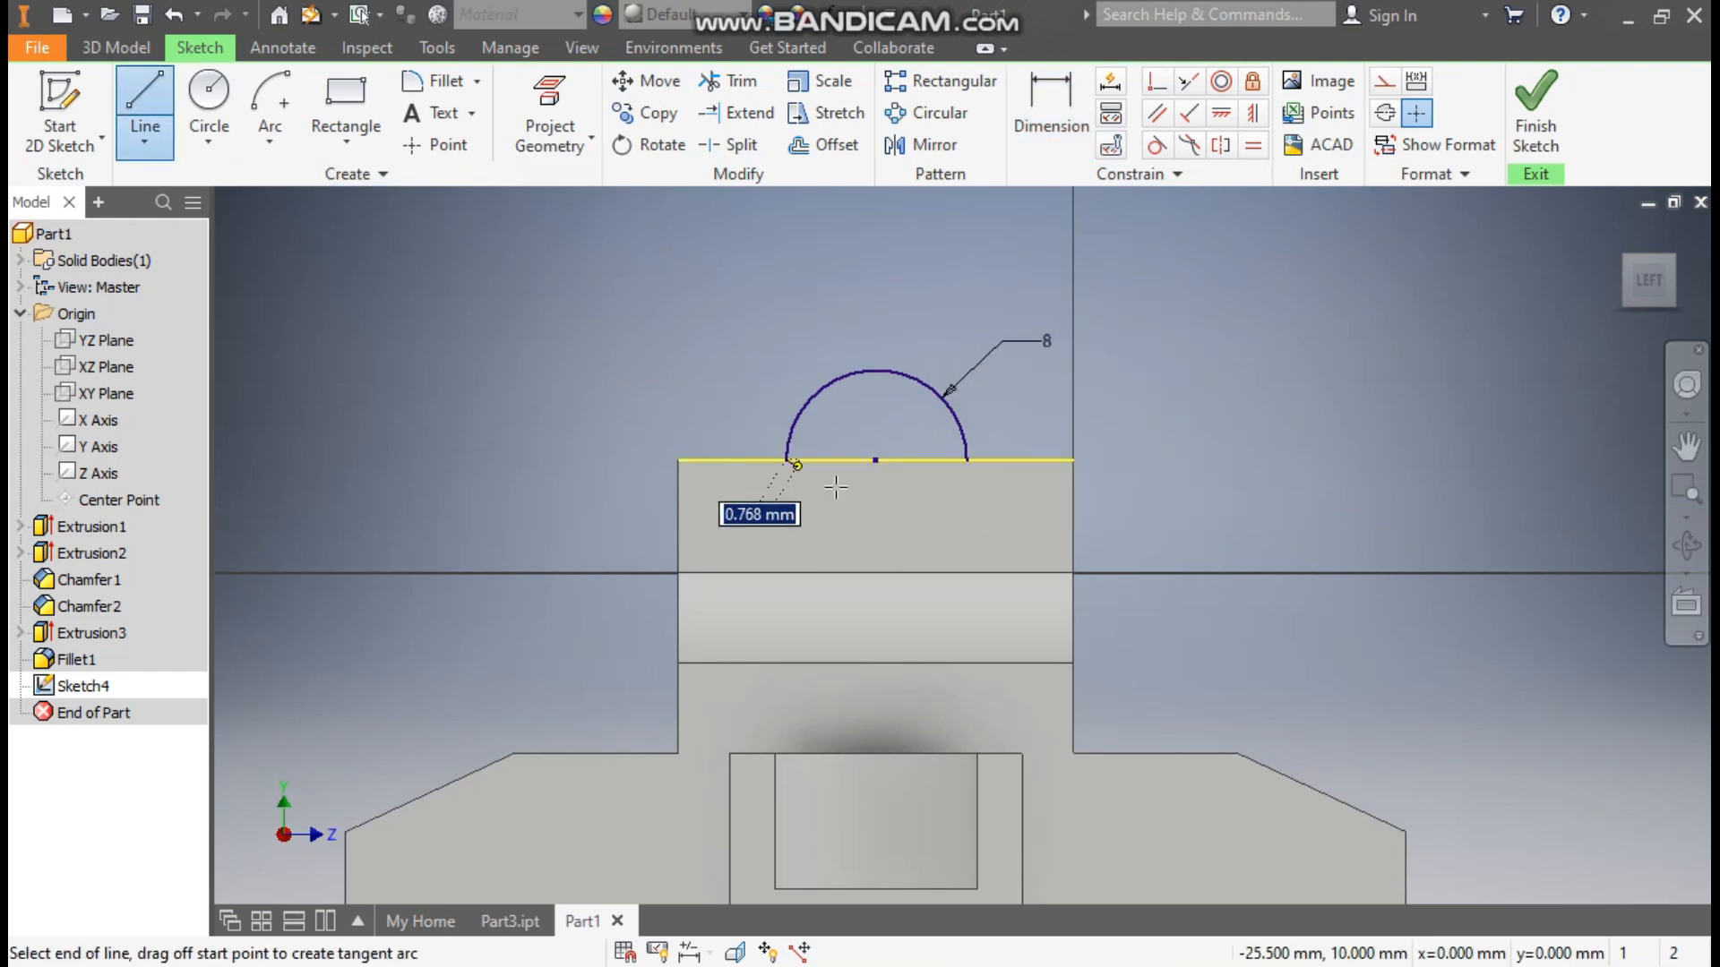
pyautogui.doubleClick(966, 461)
pyautogui.click(1536, 112)
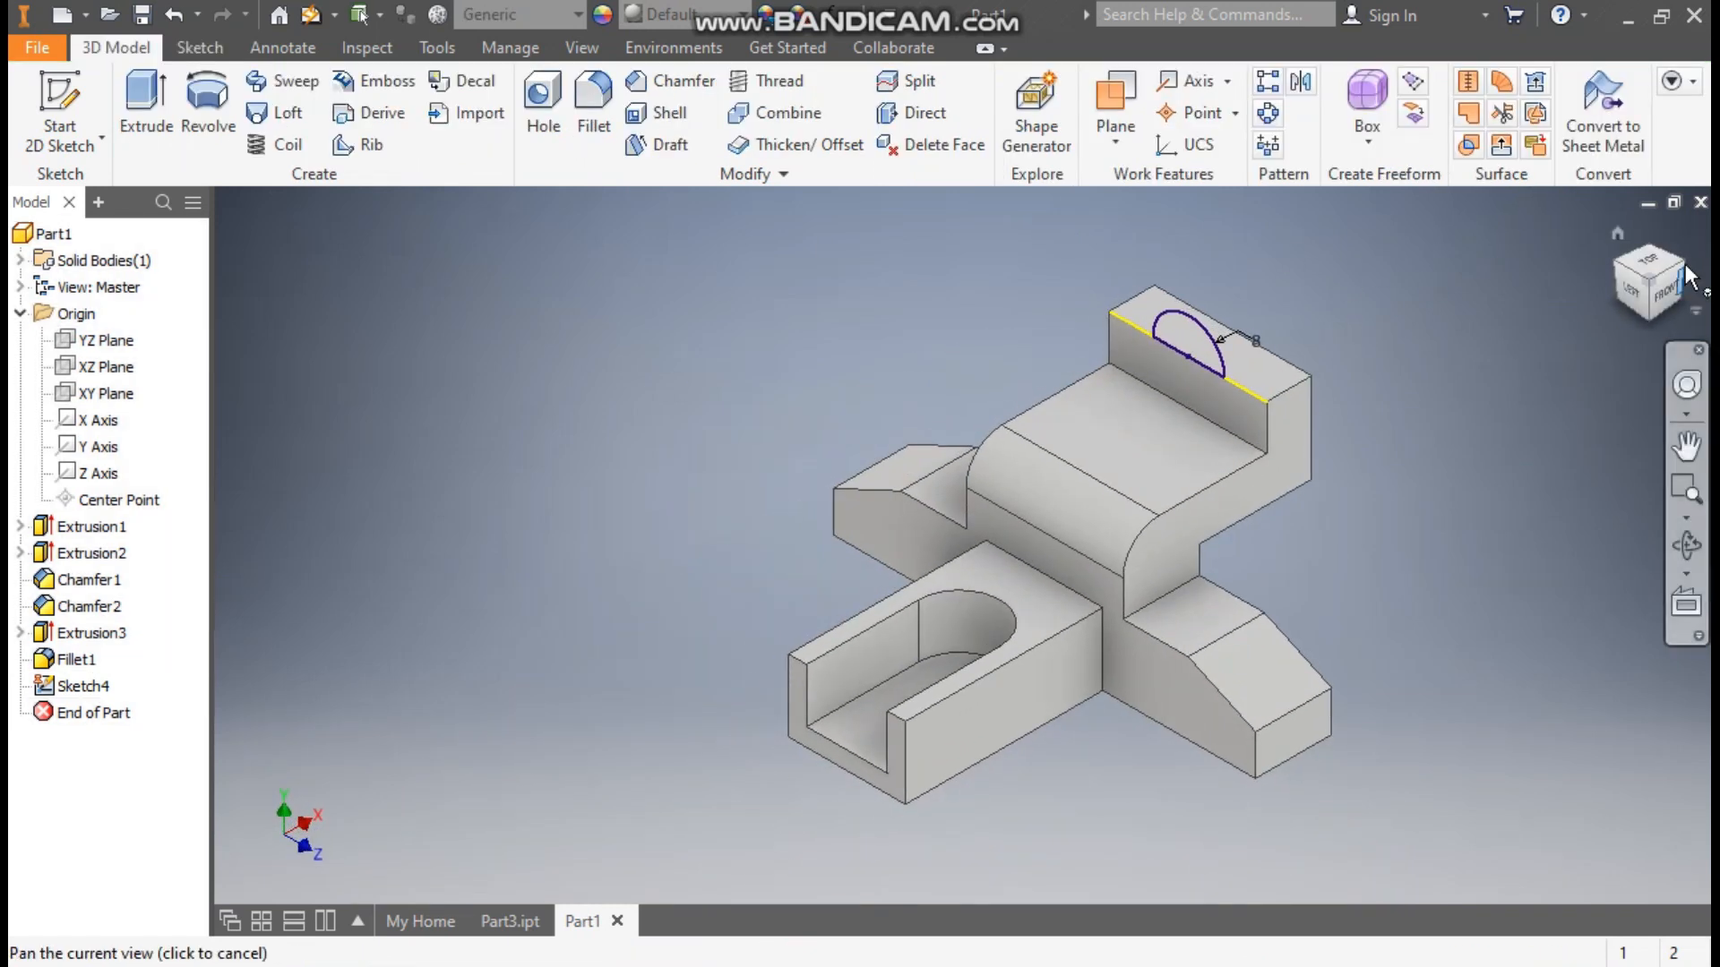
# On the end block's outer face, sketch a larger semicircular arc of about 13 mm radius, centred on the upper edge's midpoint
pyautogui.click(1684, 271)
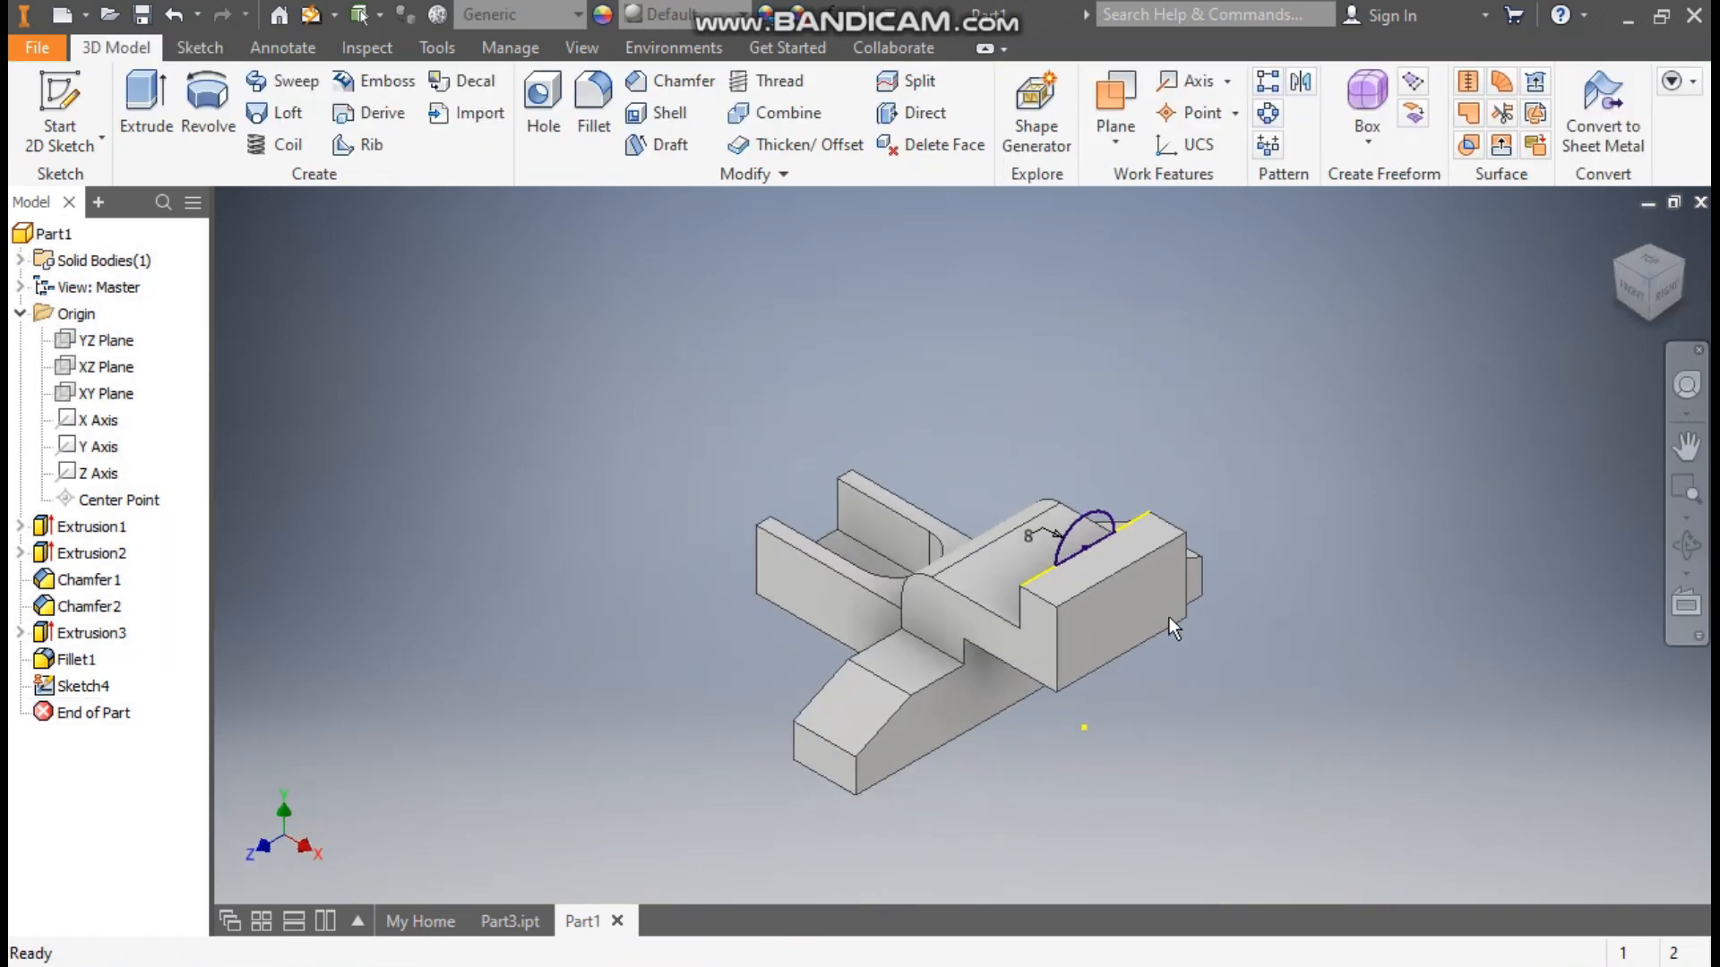
pyautogui.click(1143, 611)
pyautogui.click(1333, 591)
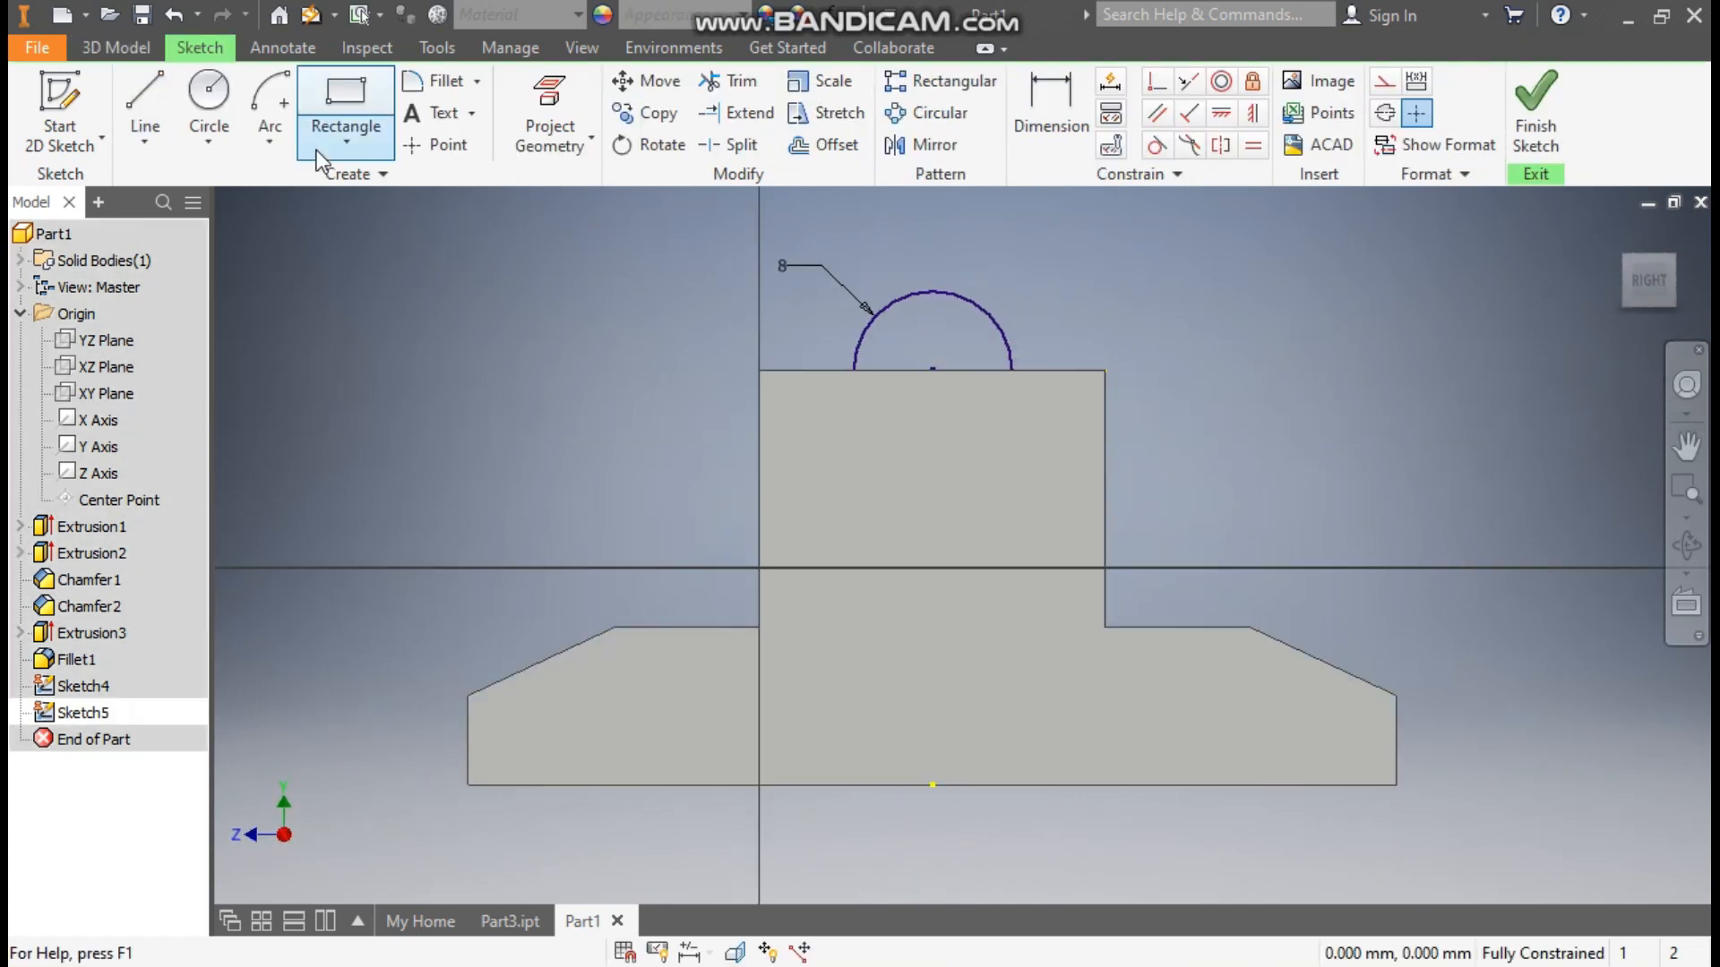
pyautogui.click(272, 141)
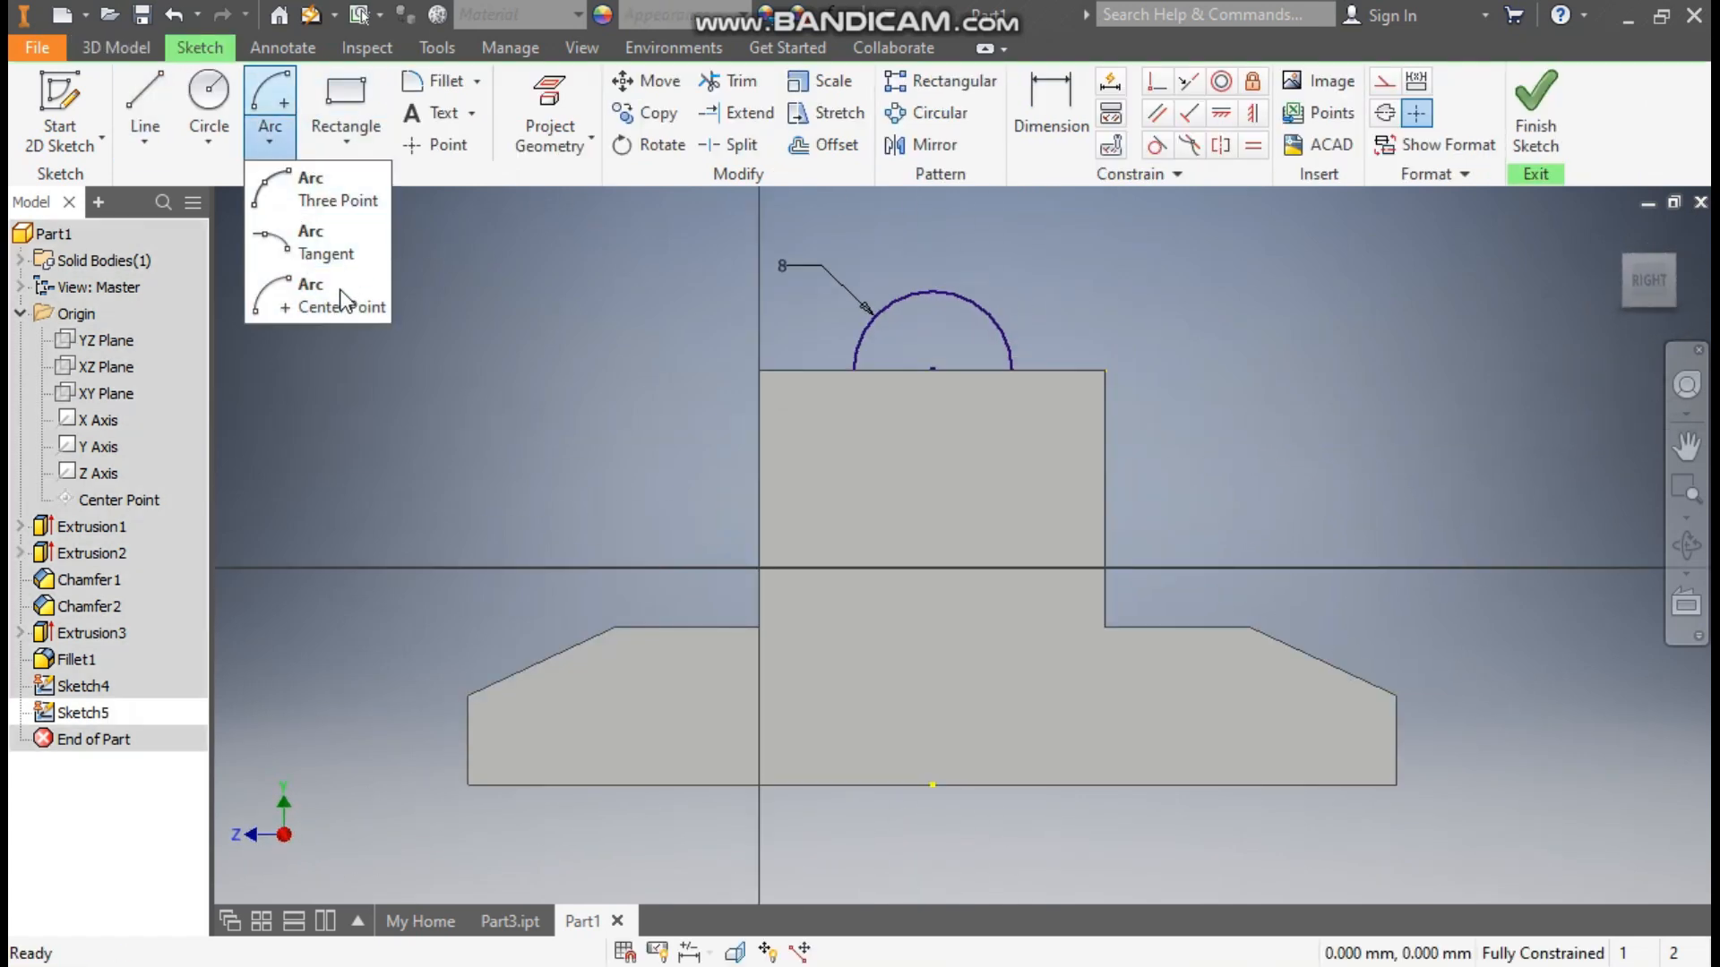
pyautogui.click(322, 306)
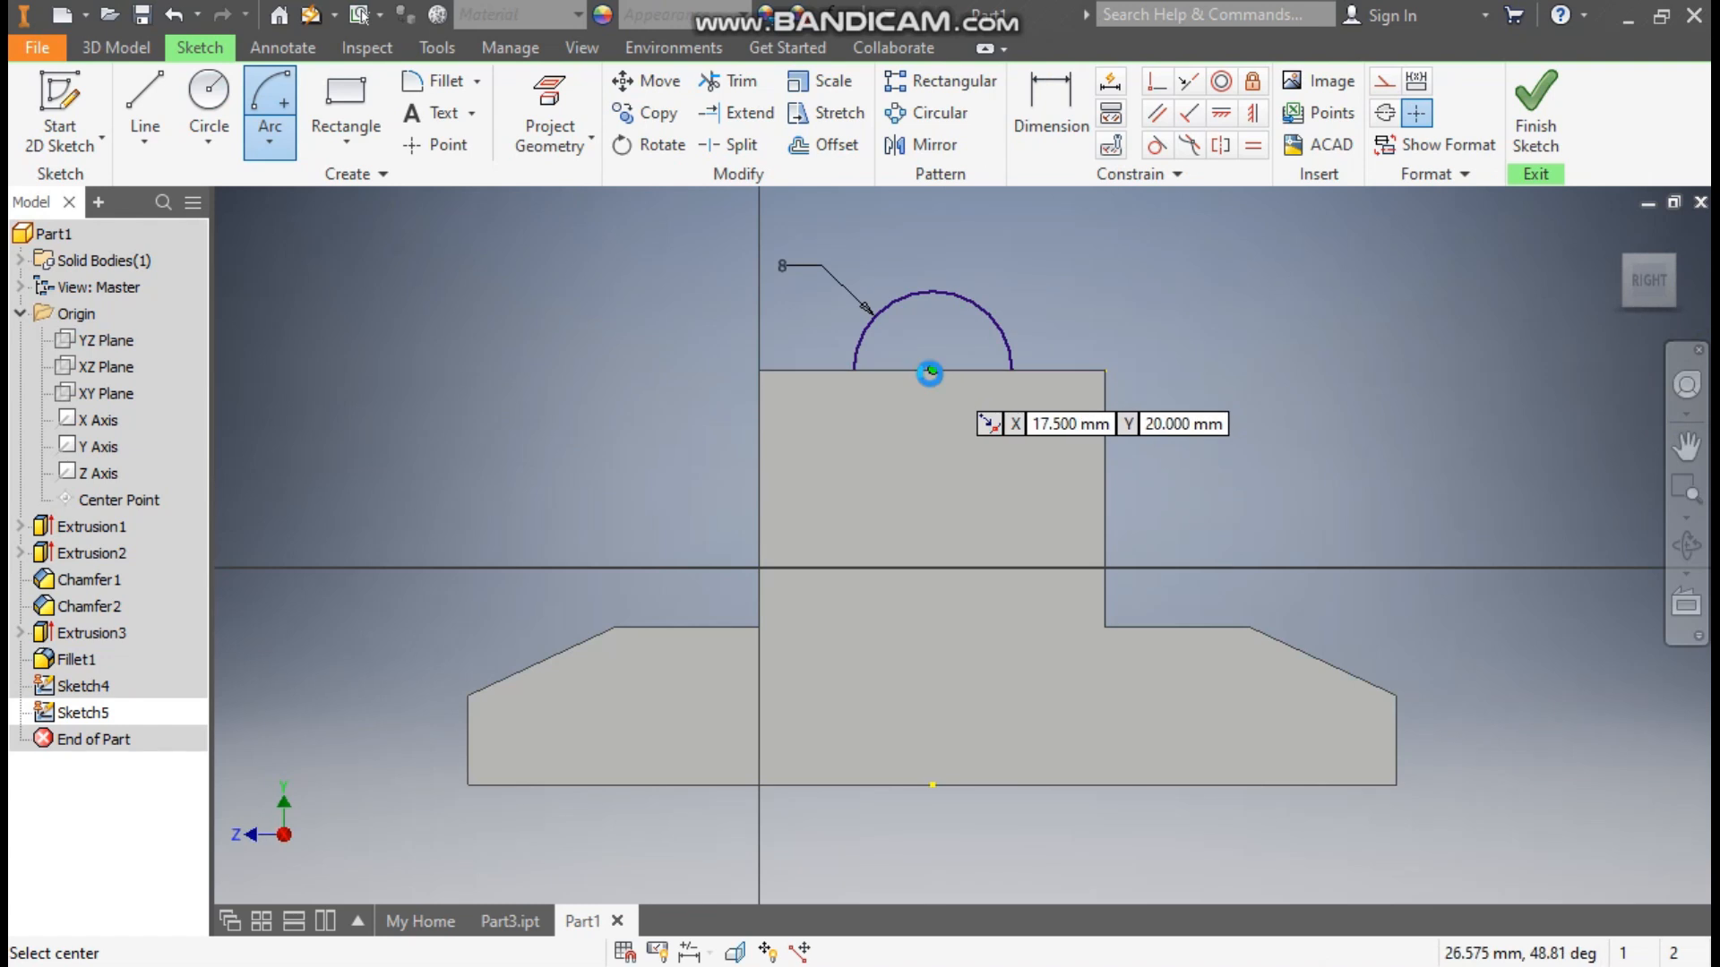
pyautogui.click(932, 369)
pyautogui.click(804, 369)
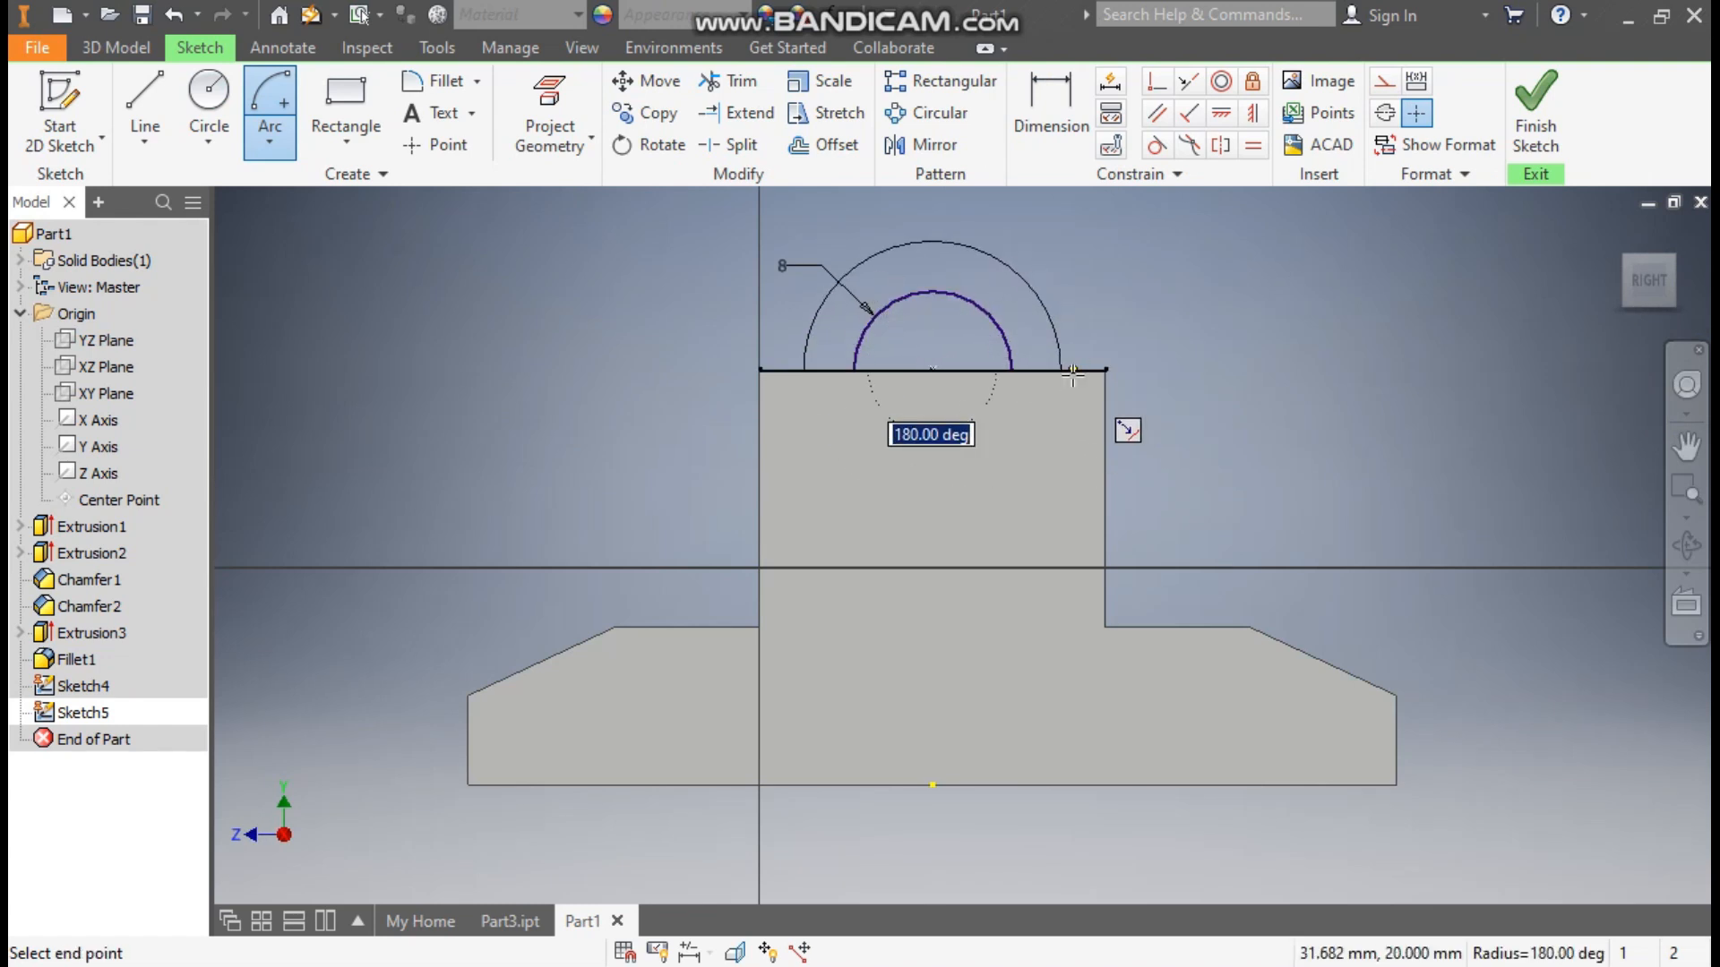
pyautogui.click(1075, 371)
# Dimension the larger semicircular arc's radius to 13 mm
pyautogui.click(1074, 116)
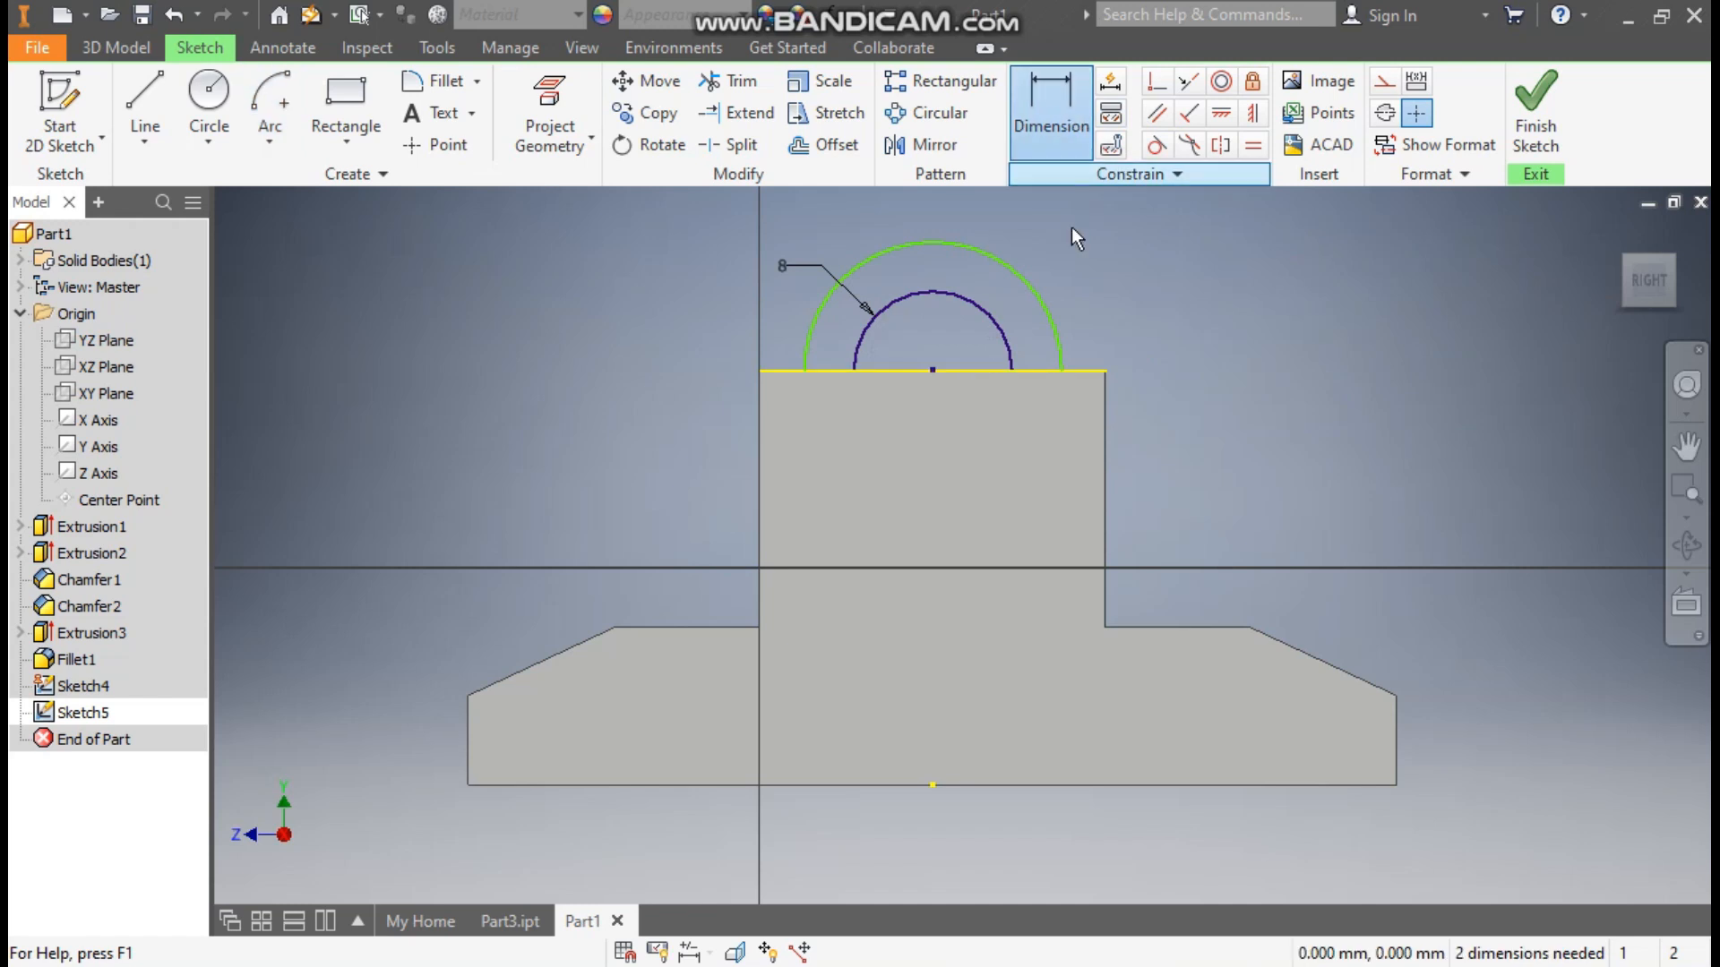
pyautogui.click(1024, 278)
pyautogui.click(1110, 249)
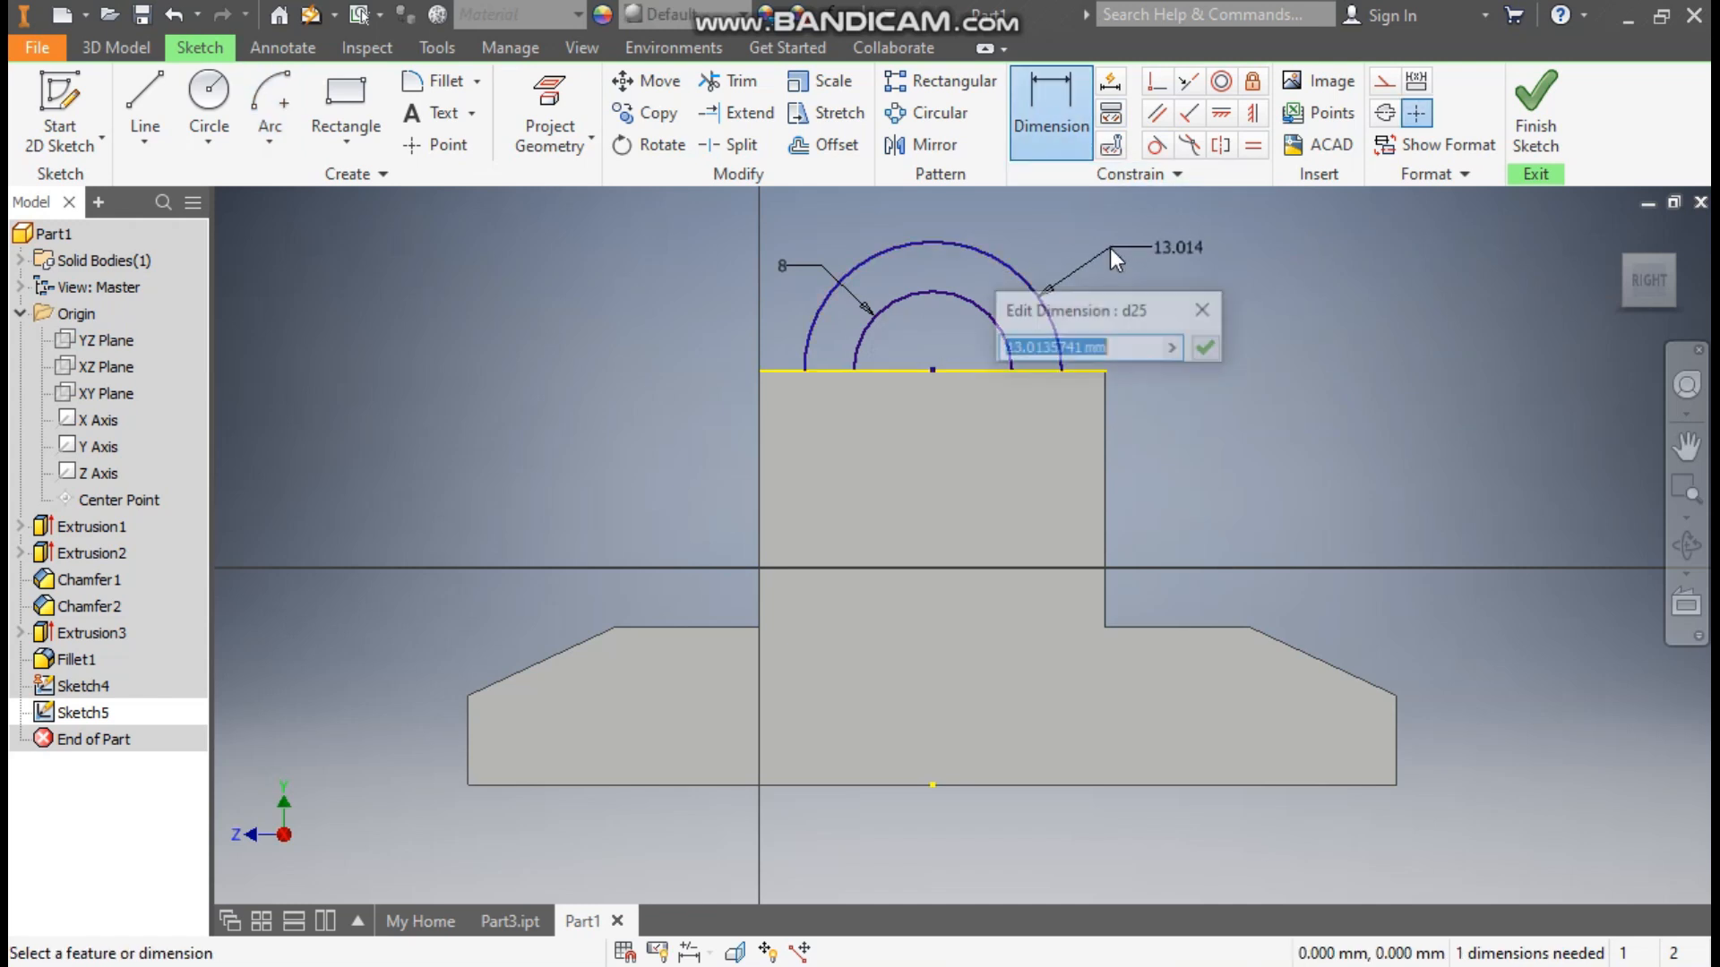
pyautogui.write('13')
pyautogui.press('Return')
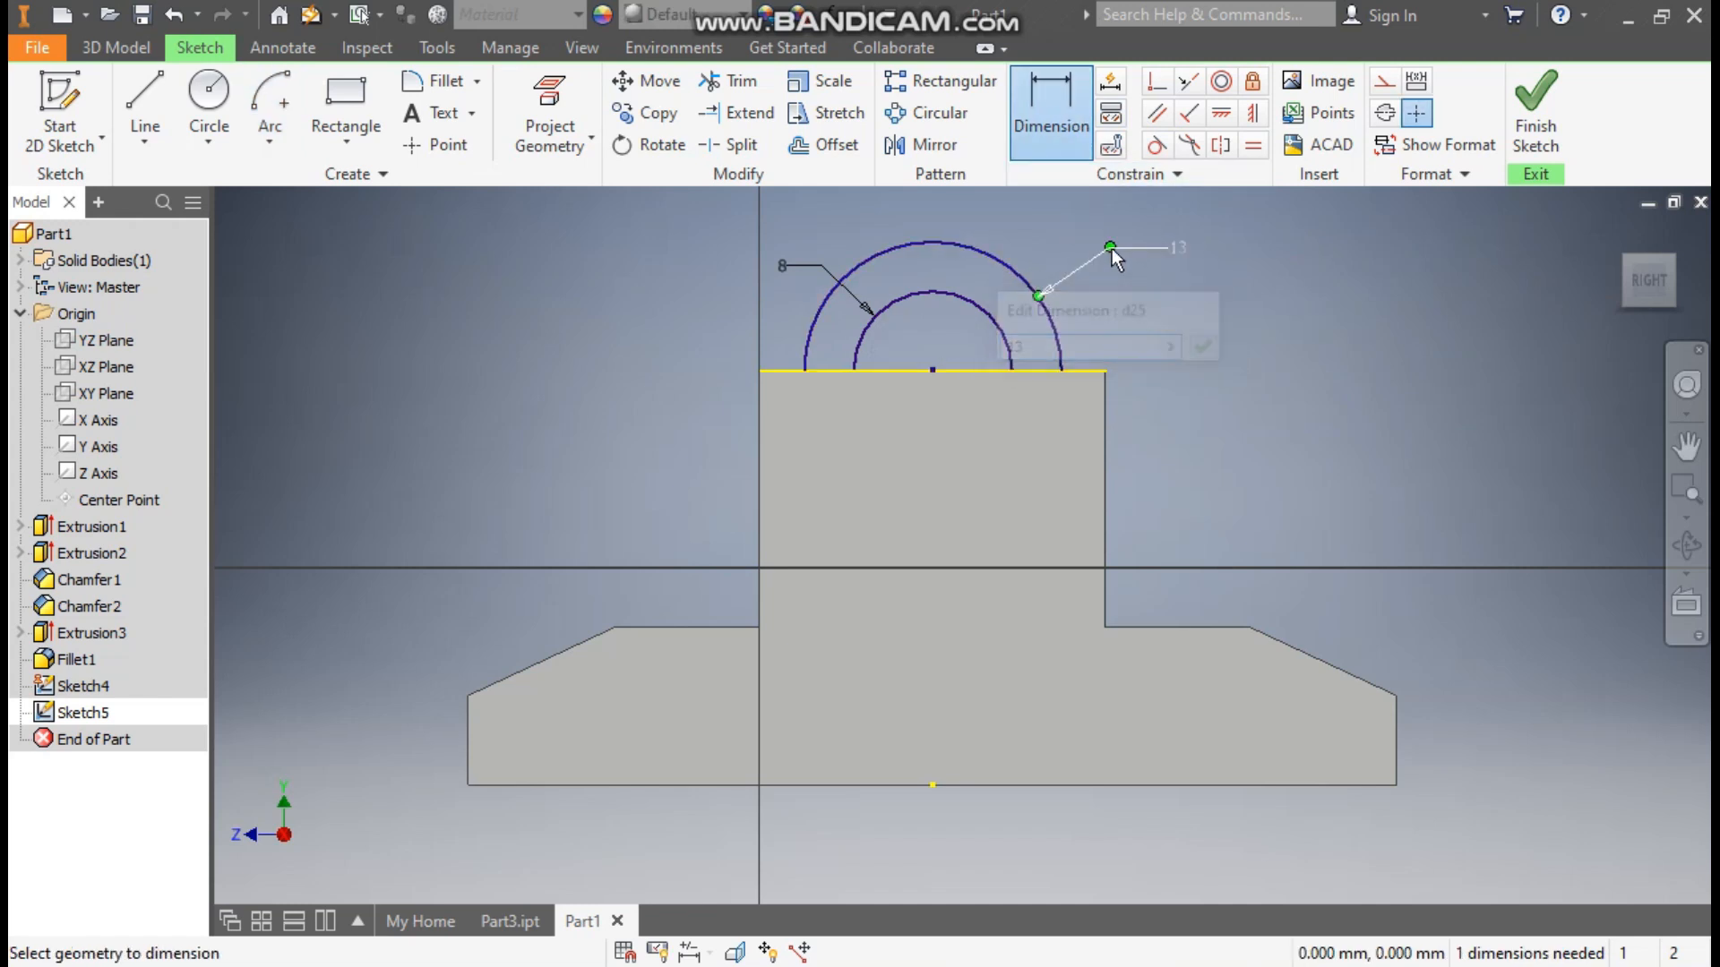
# Close the 13 mm arc with a straight line between its endpoints and finish the sketch
pyautogui.click(145, 103)
pyautogui.click(805, 370)
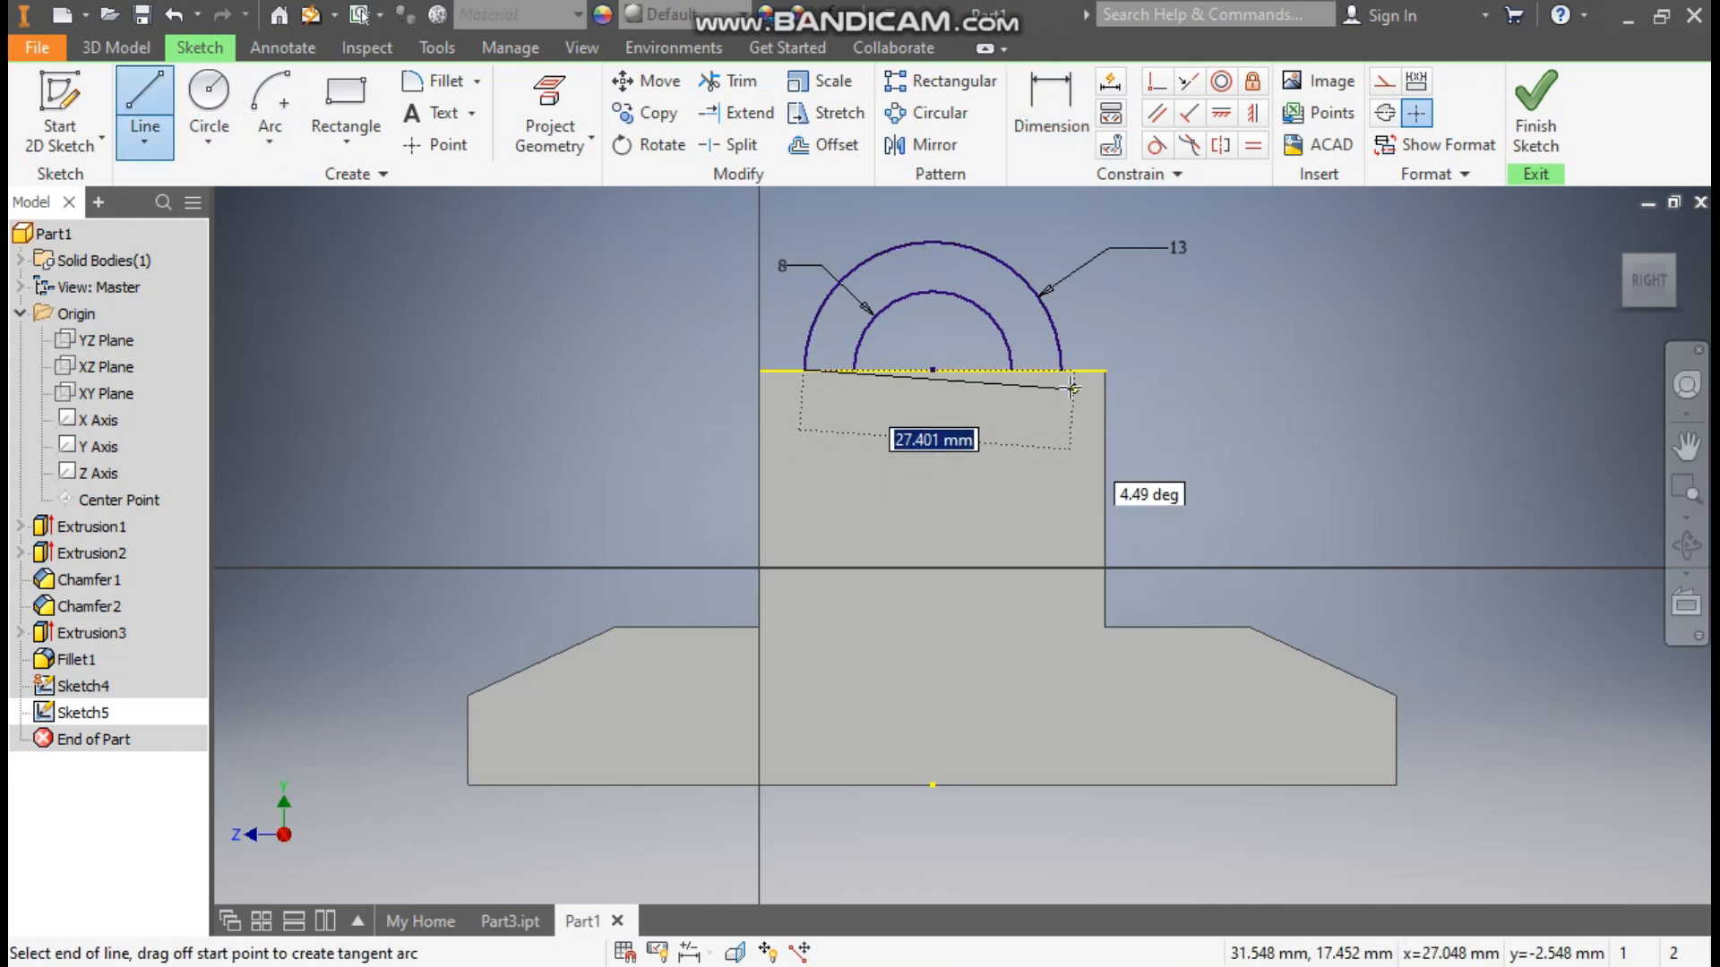
pyautogui.click(1061, 370)
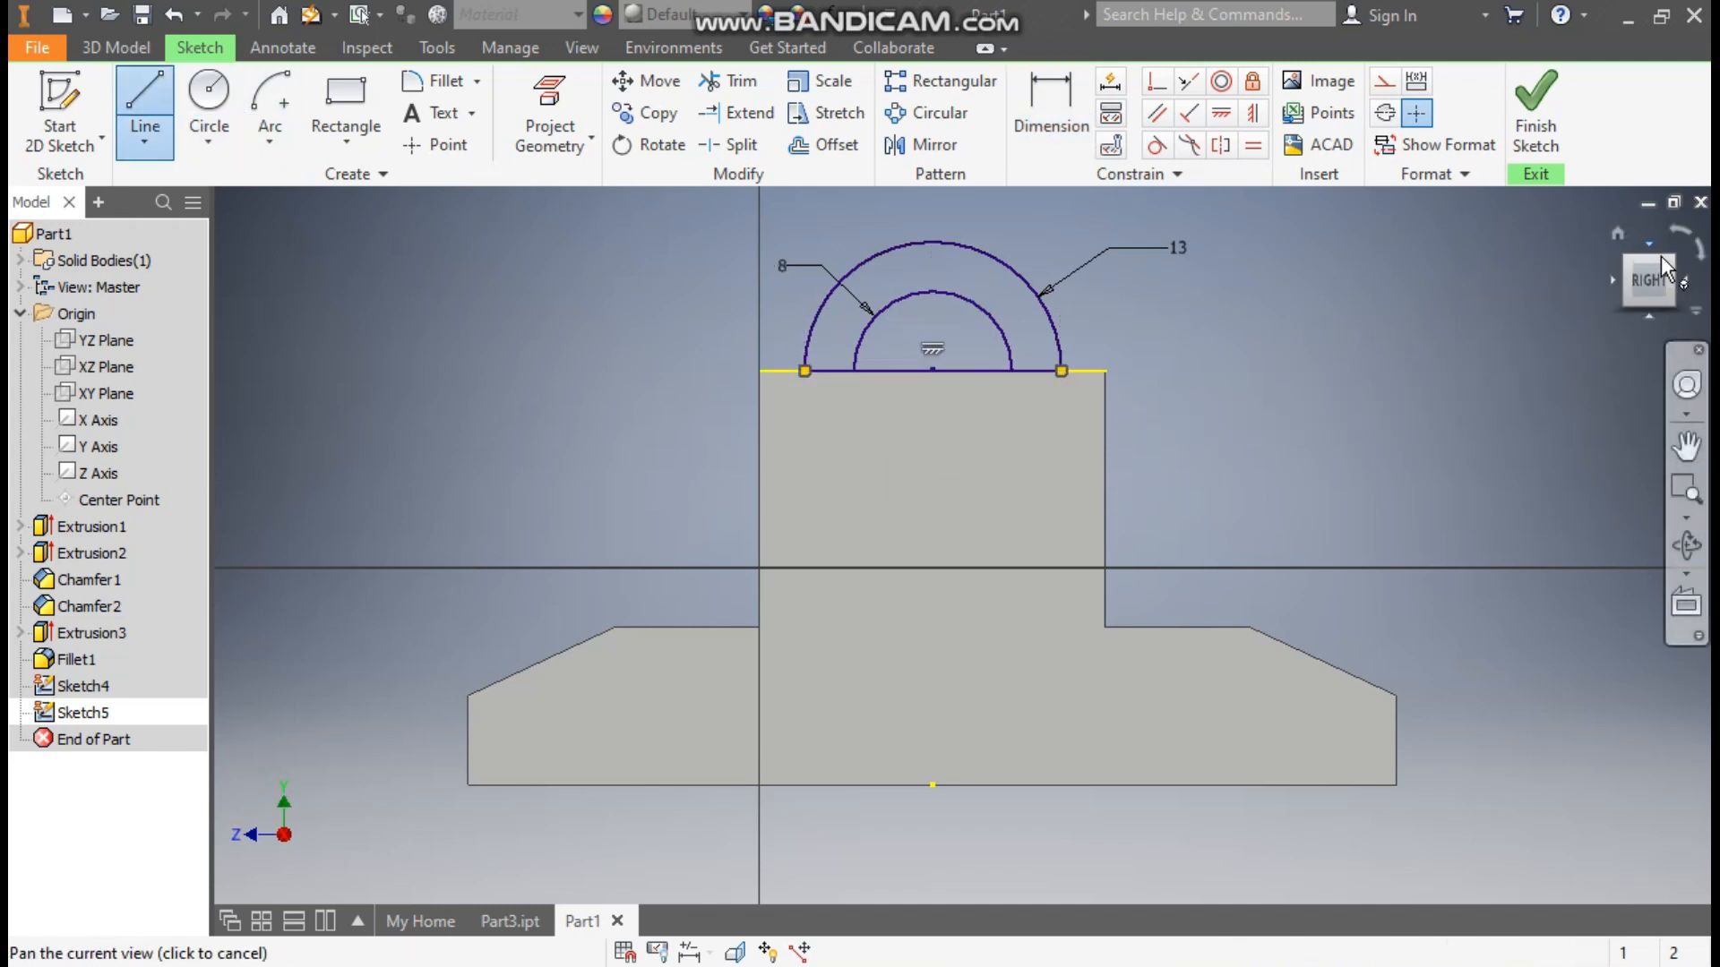
pyautogui.click(1618, 234)
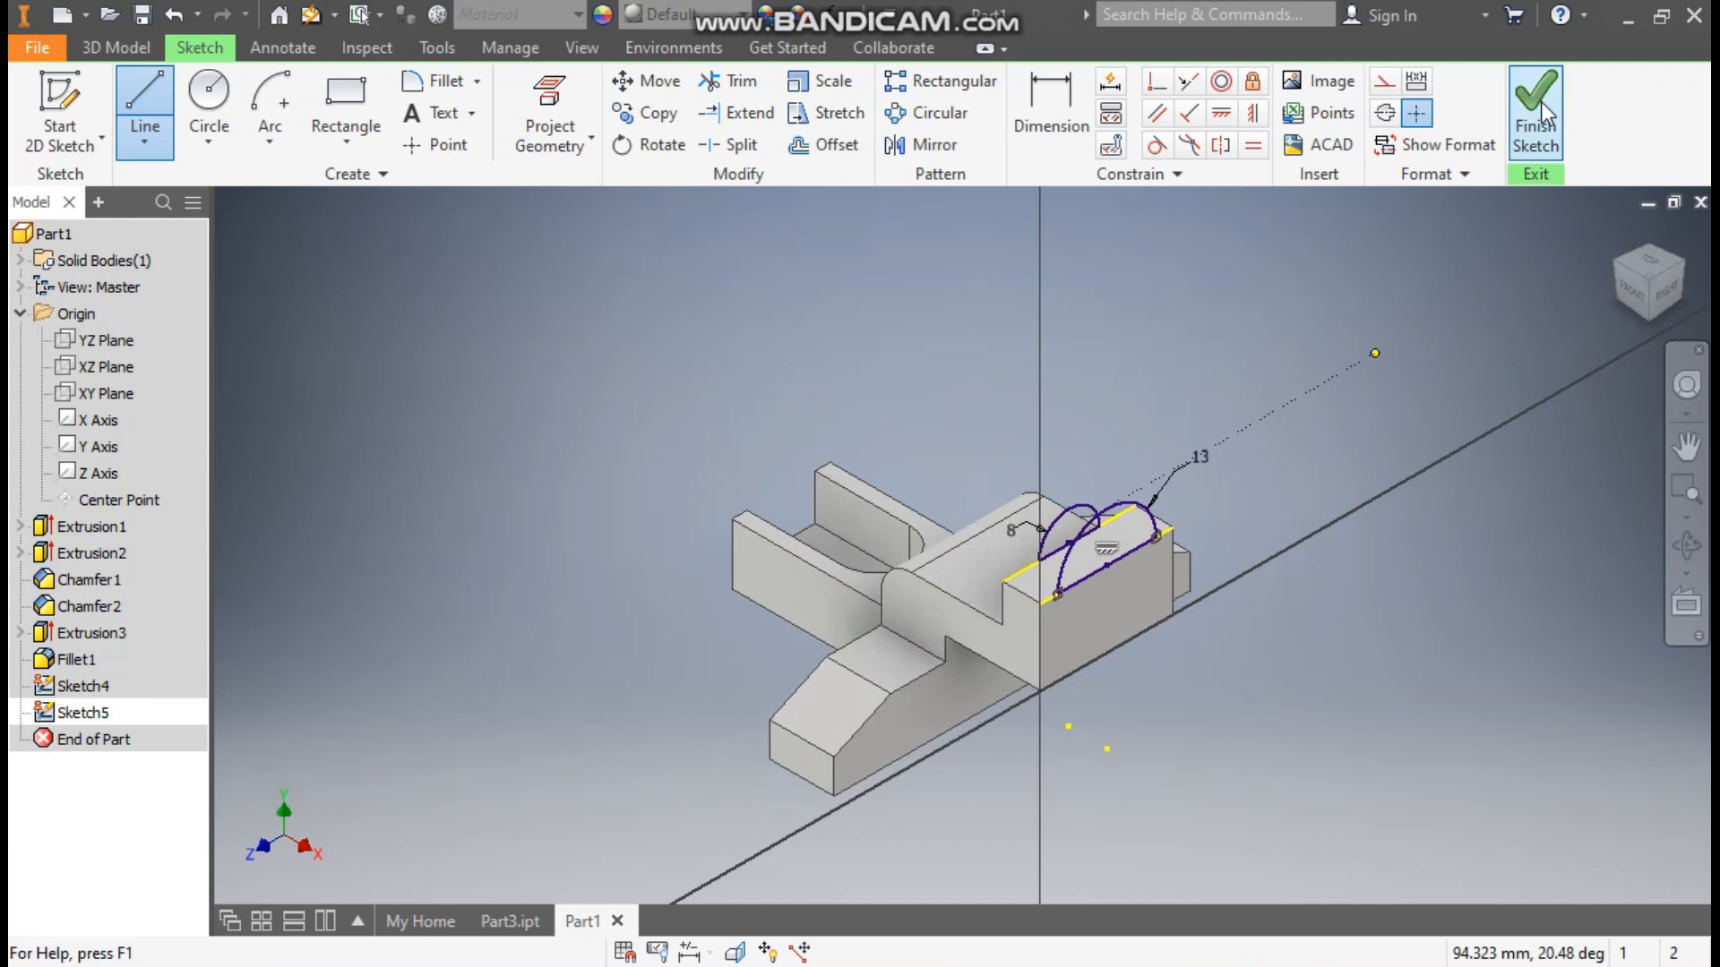
pyautogui.click(1535, 100)
# Loft a solid from the 8 mm semicircle to the 13 mm semicircle, joined to the end block
pyautogui.click(1616, 234)
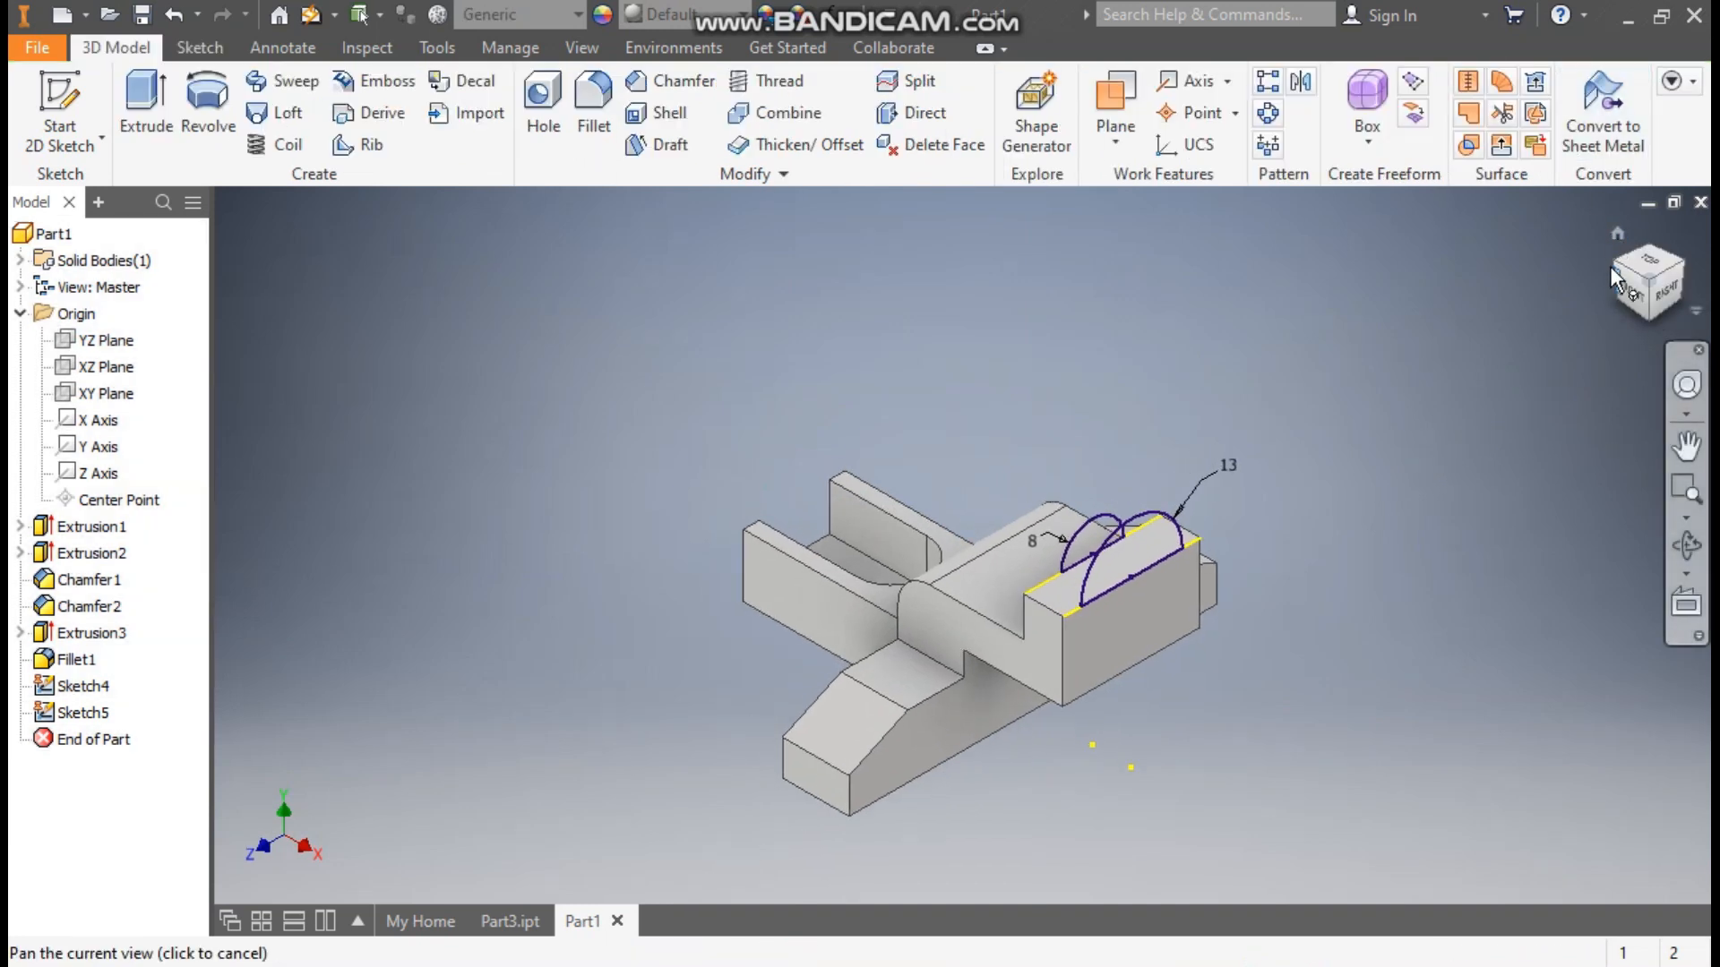
pyautogui.click(1620, 267)
pyautogui.scroll(5, 1083, 417)
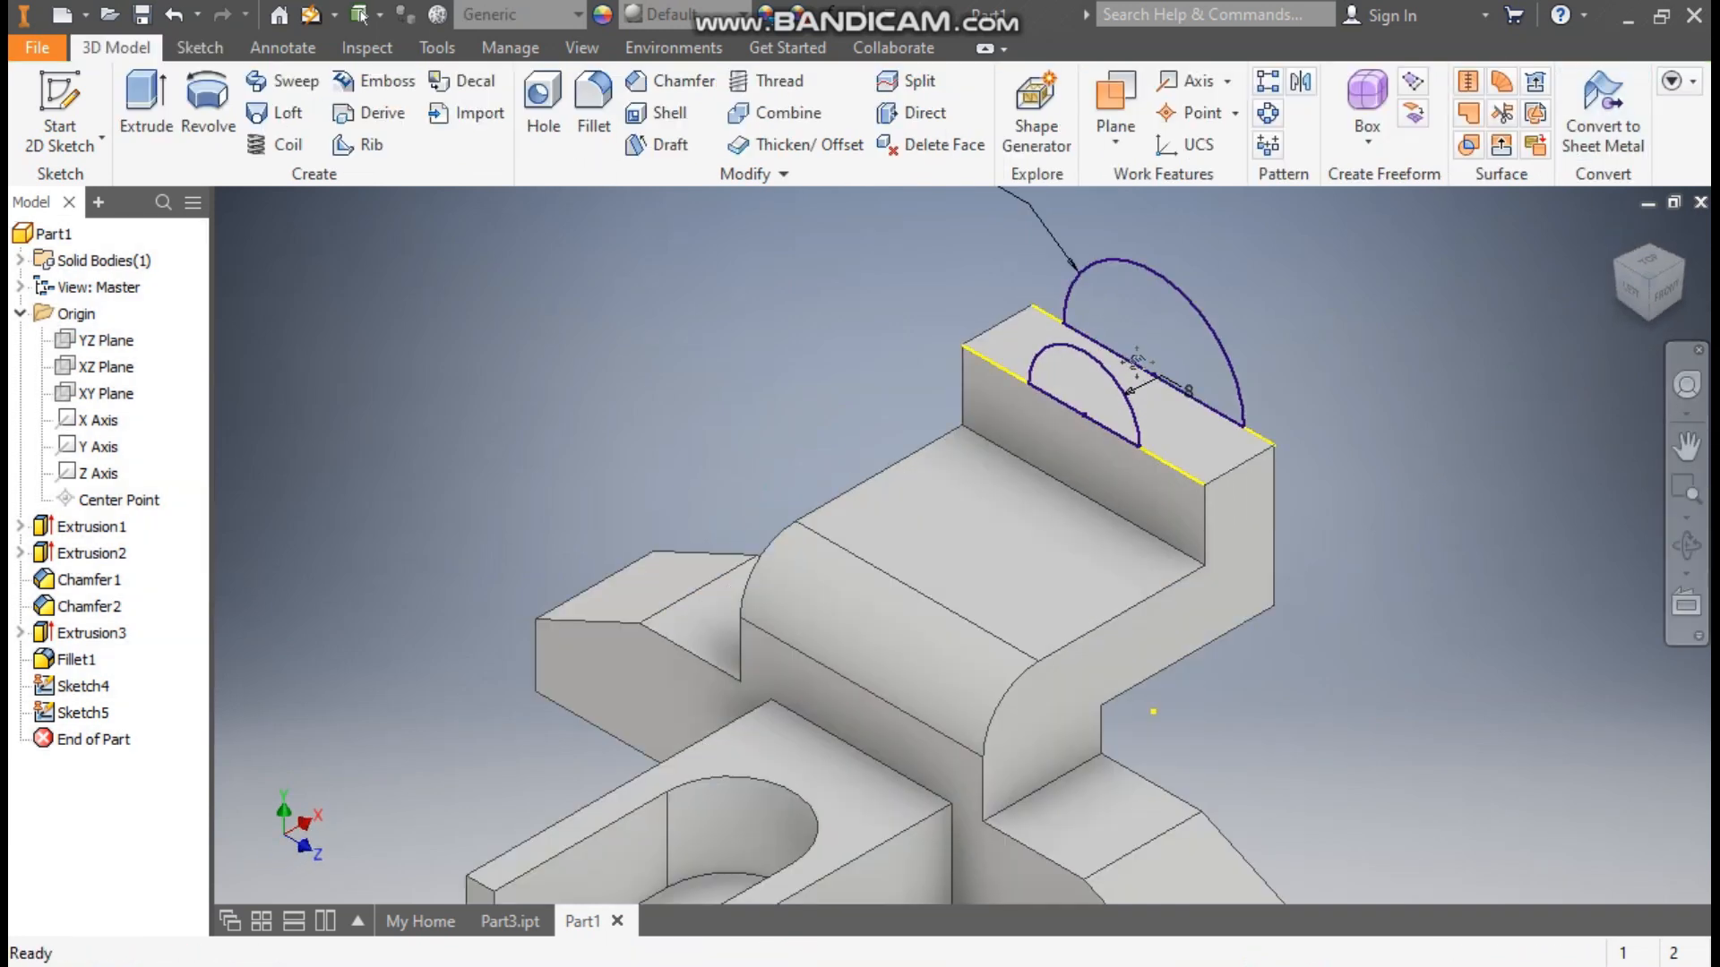
pyautogui.scroll(-2, 1124, 403)
pyautogui.press('Escape')
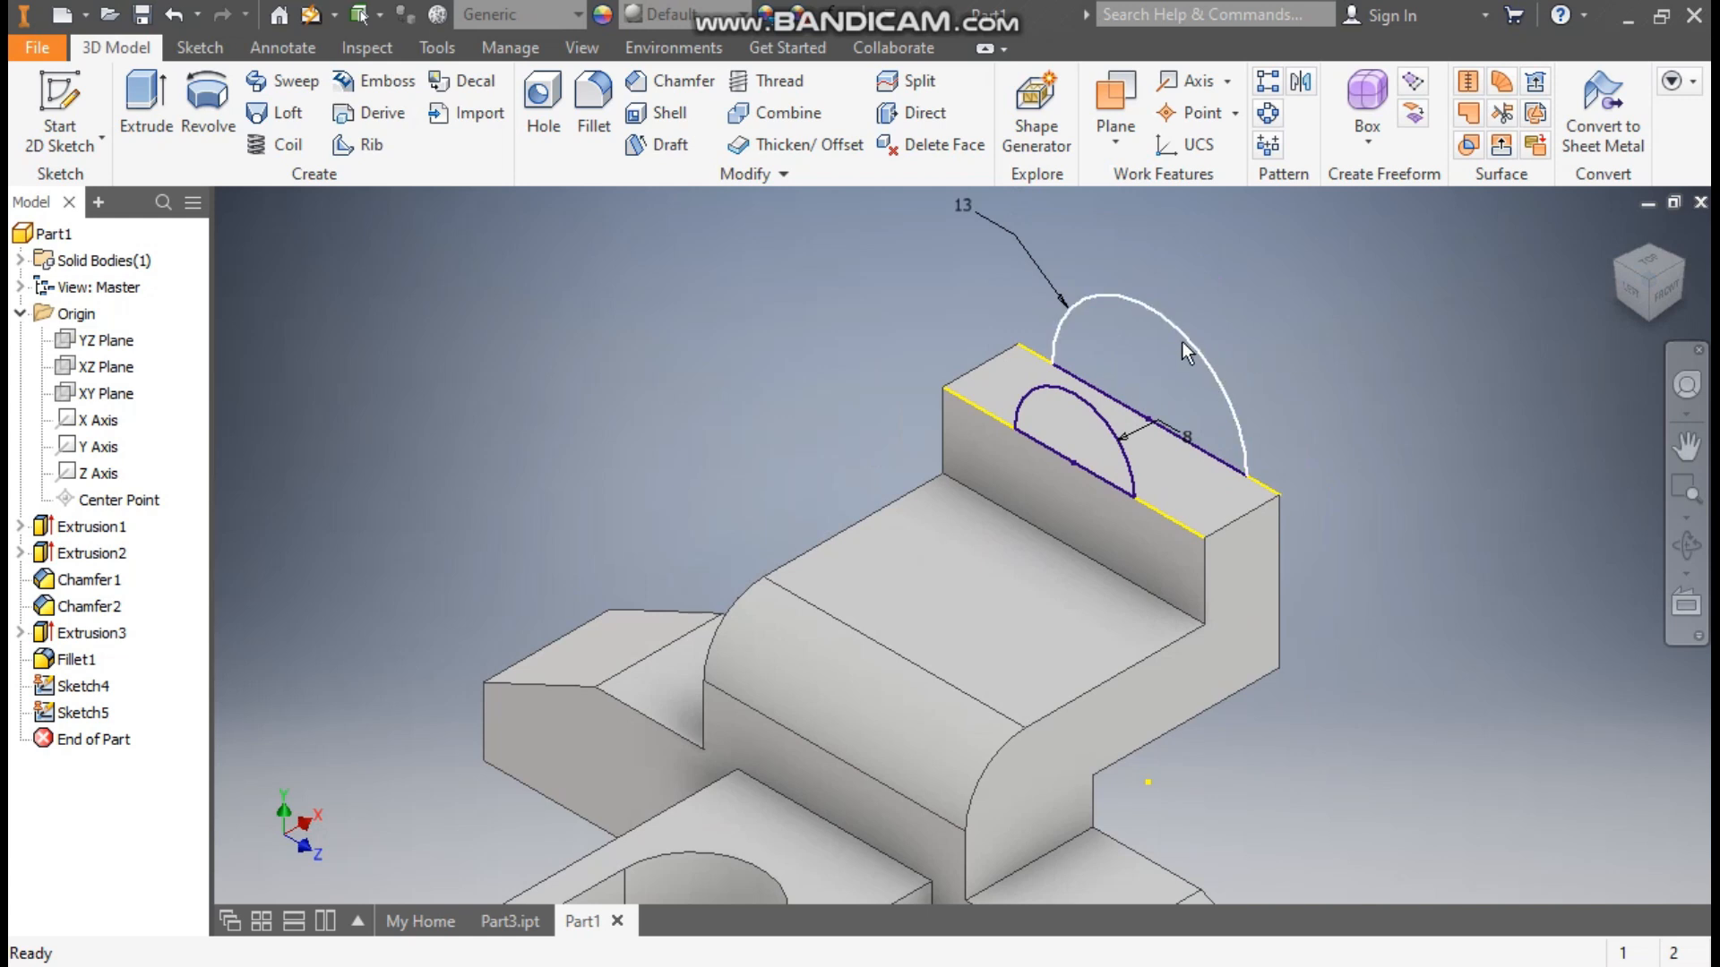
pyautogui.click(285, 115)
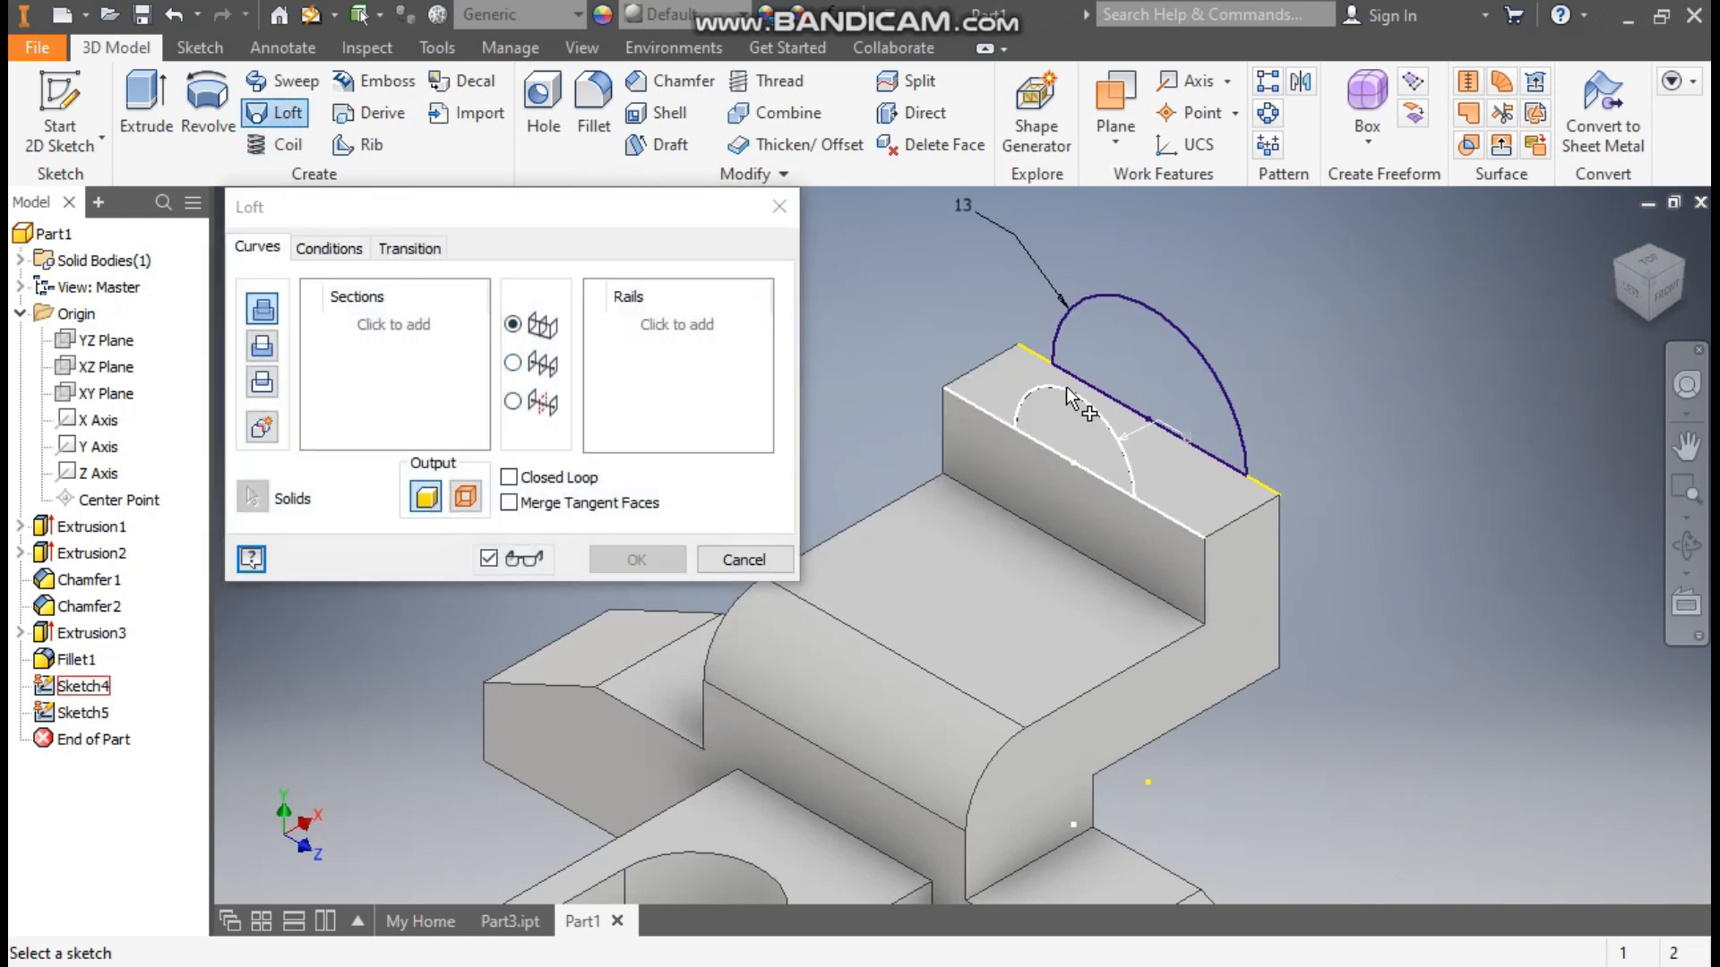
pyautogui.click(1066, 388)
pyautogui.click(1150, 305)
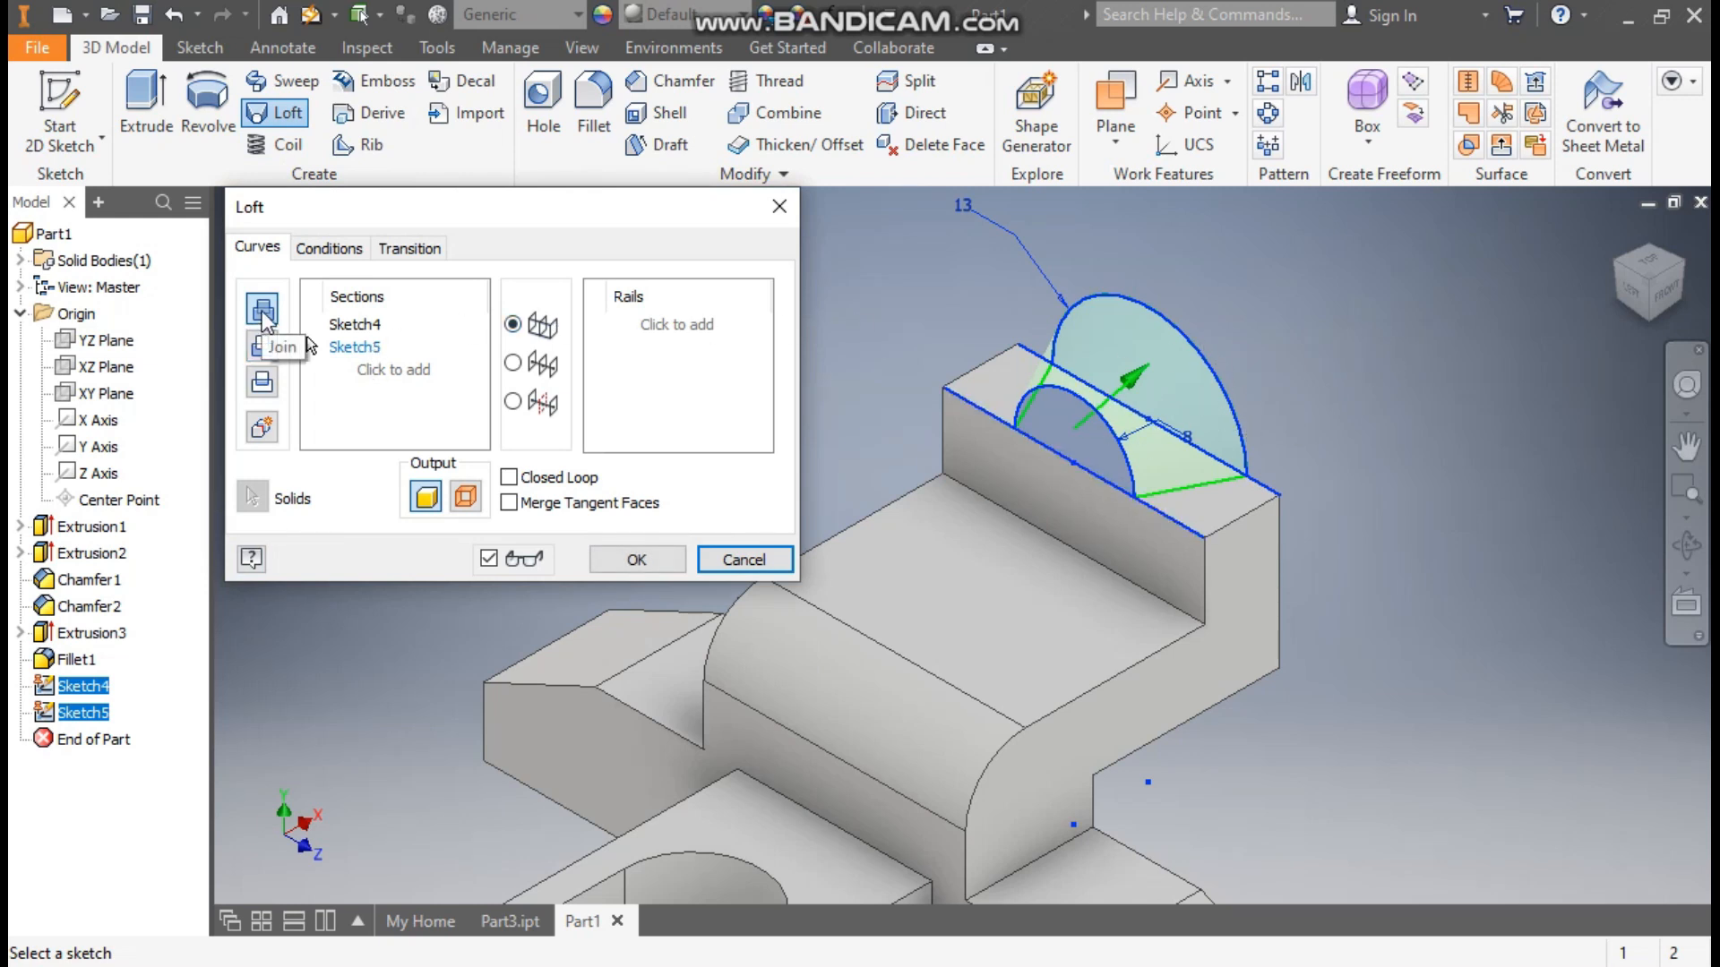
pyautogui.click(642, 561)
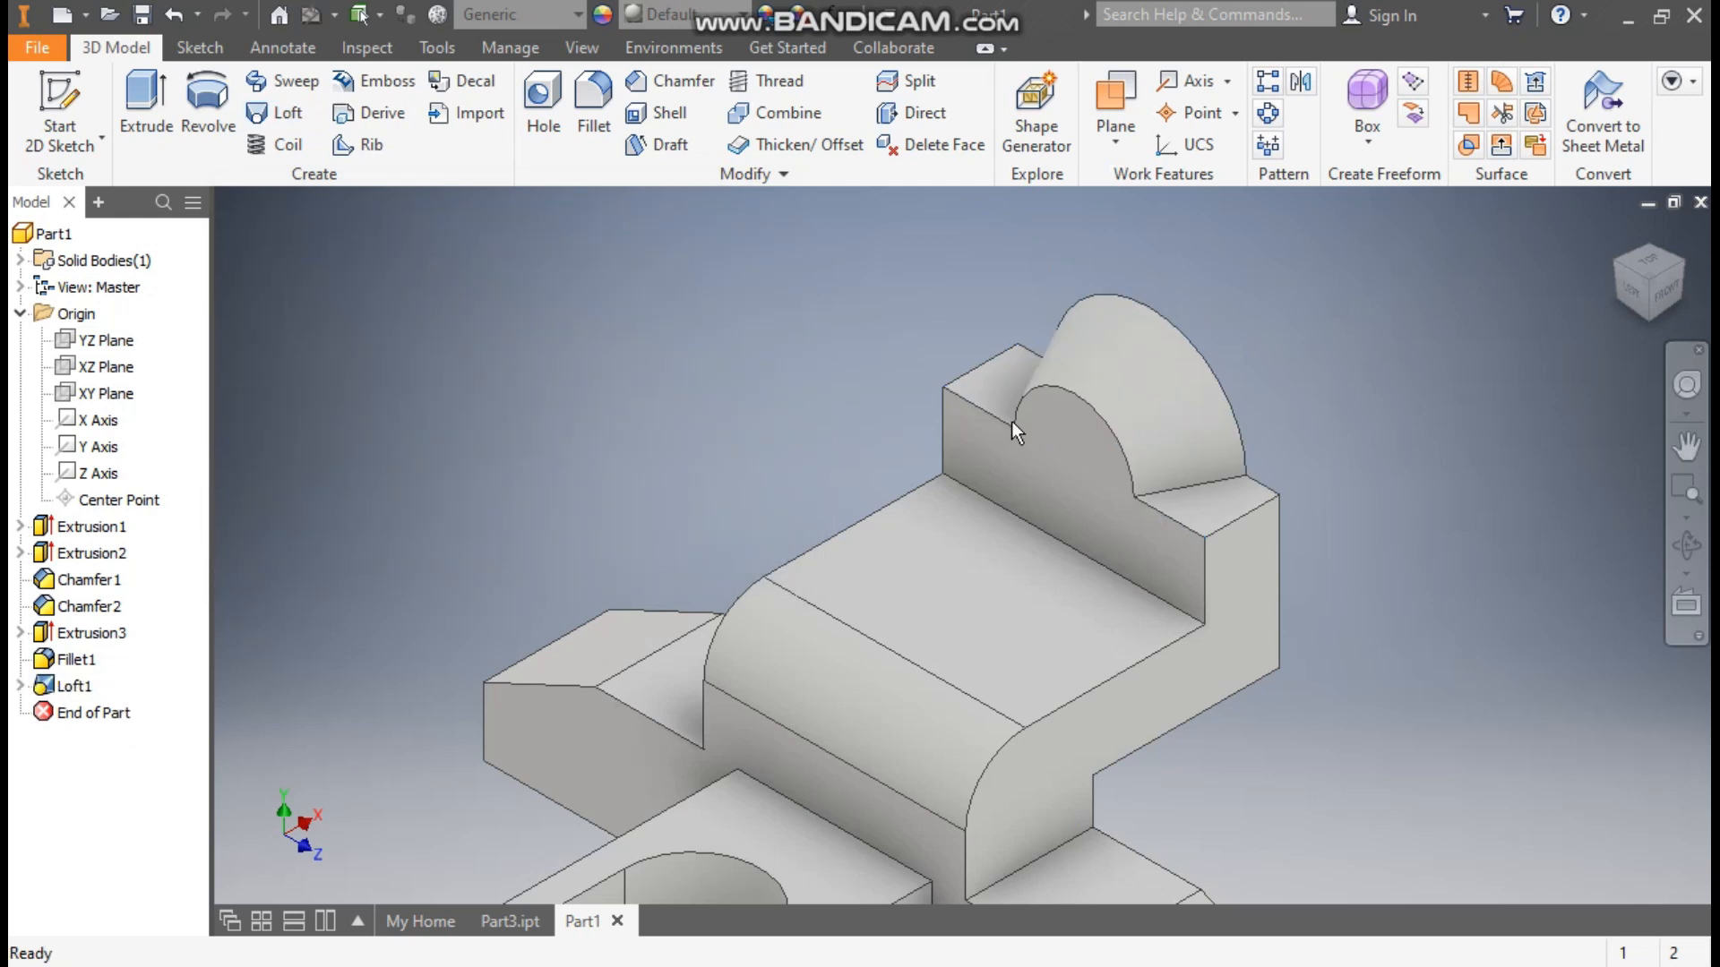
# Start a sketch on the arm's flat upper face and draw a 20 mm diameter circle near its middle
pyautogui.scroll(-3, 1367, 352)
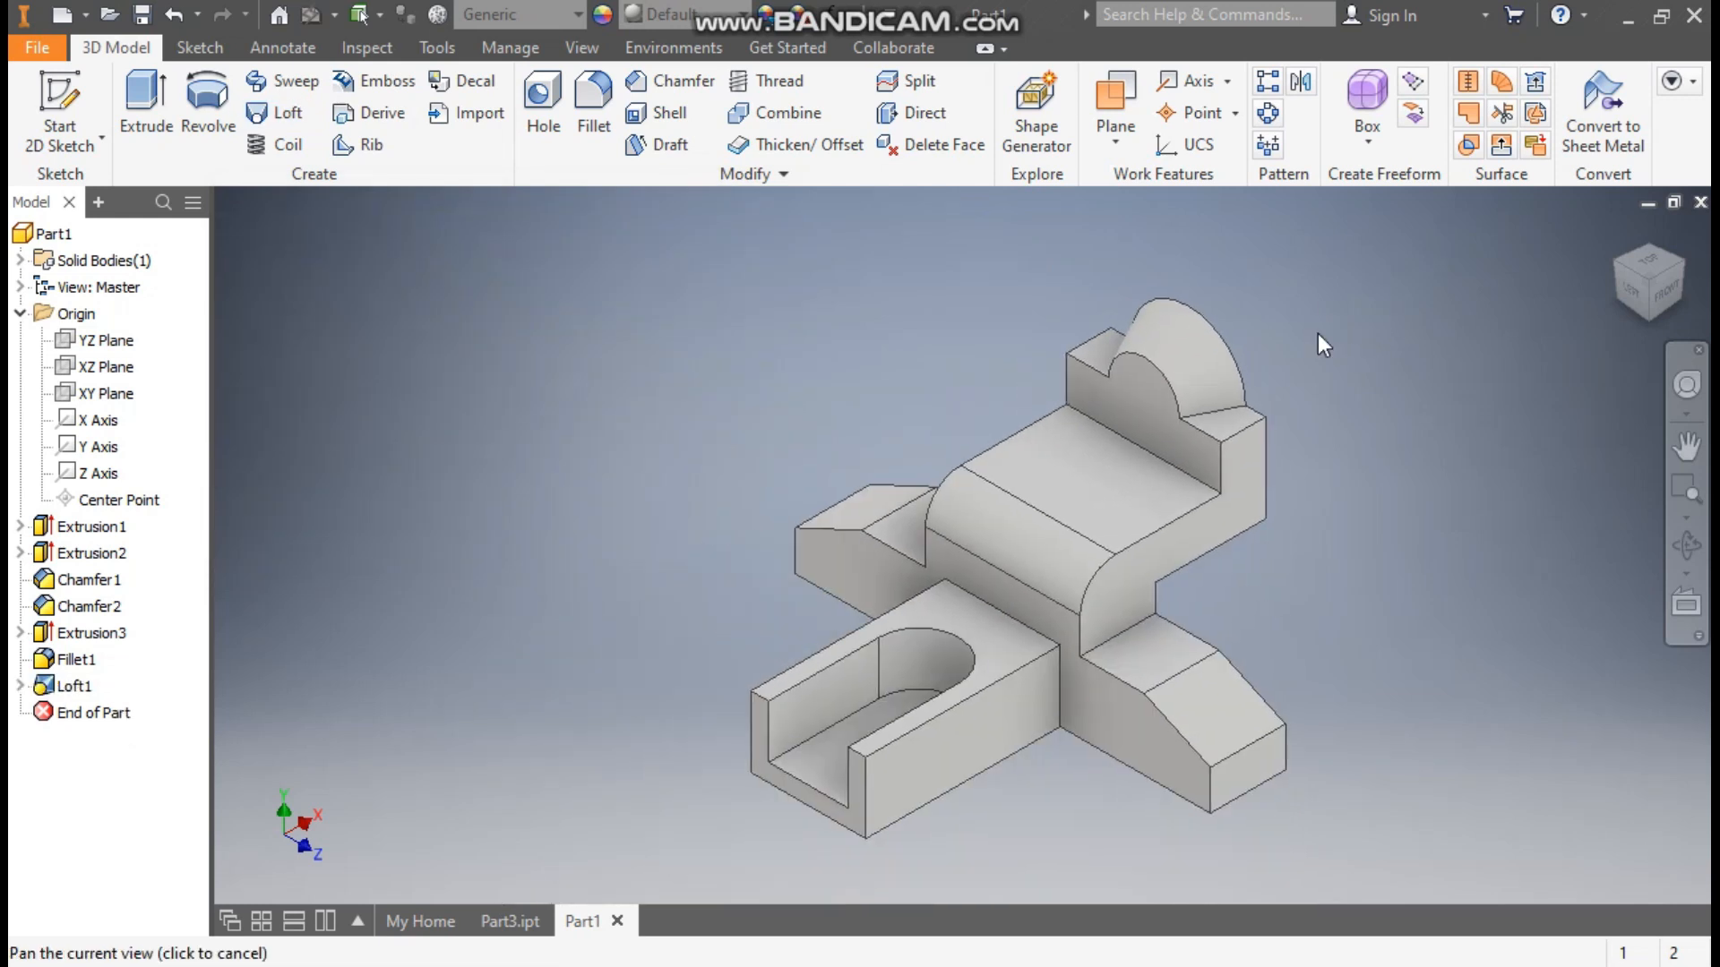
pyautogui.click(1077, 459)
pyautogui.press('s')
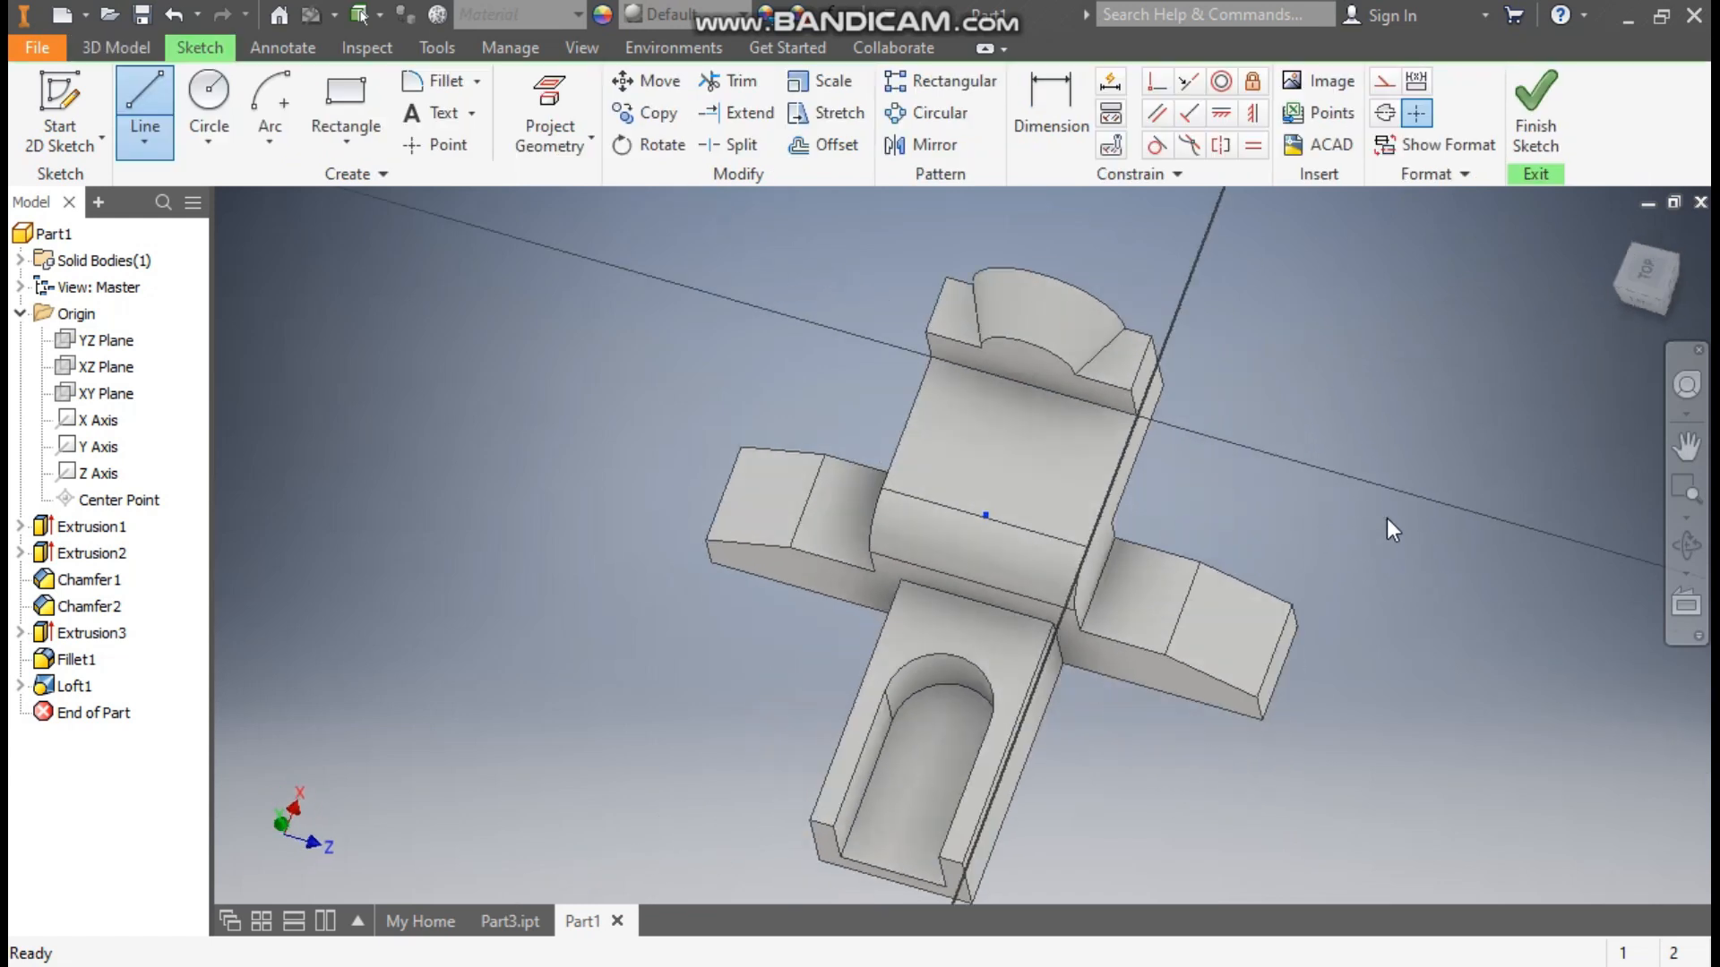
pyautogui.click(209, 97)
pyautogui.click(960, 457)
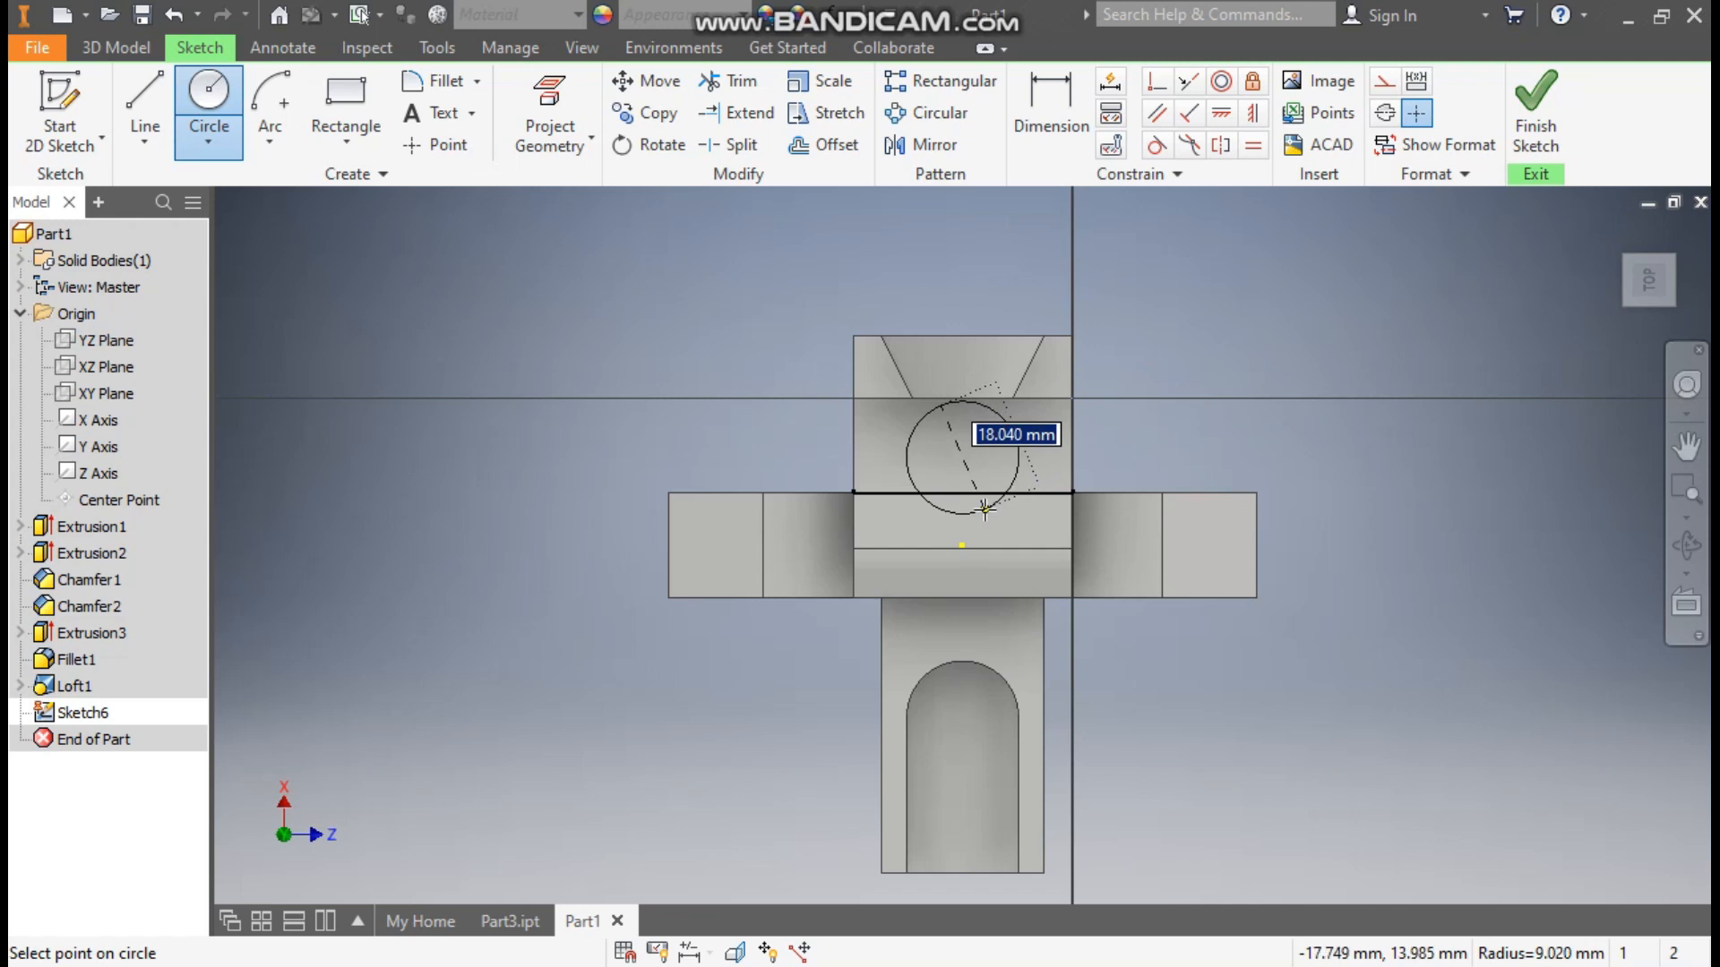
pyautogui.write('20')
pyautogui.press('Return')
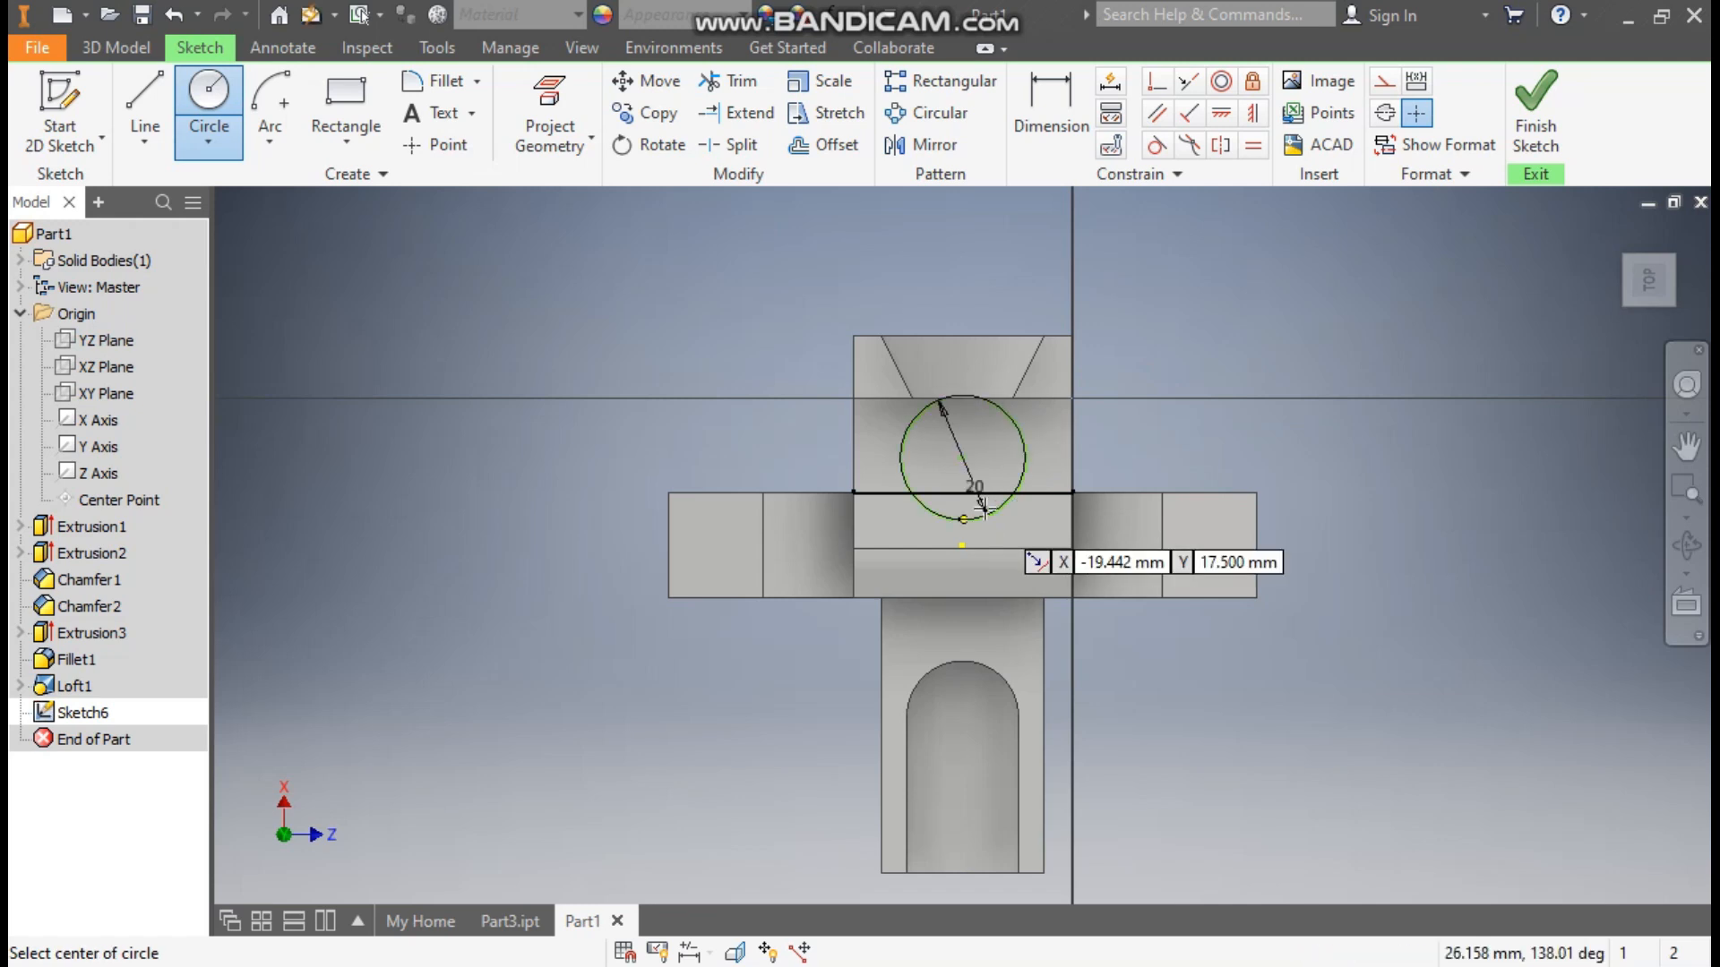
# Dimension the circle's centre 12.5 mm from the end block's inner edge
pyautogui.click(1063, 124)
pyautogui.click(876, 397)
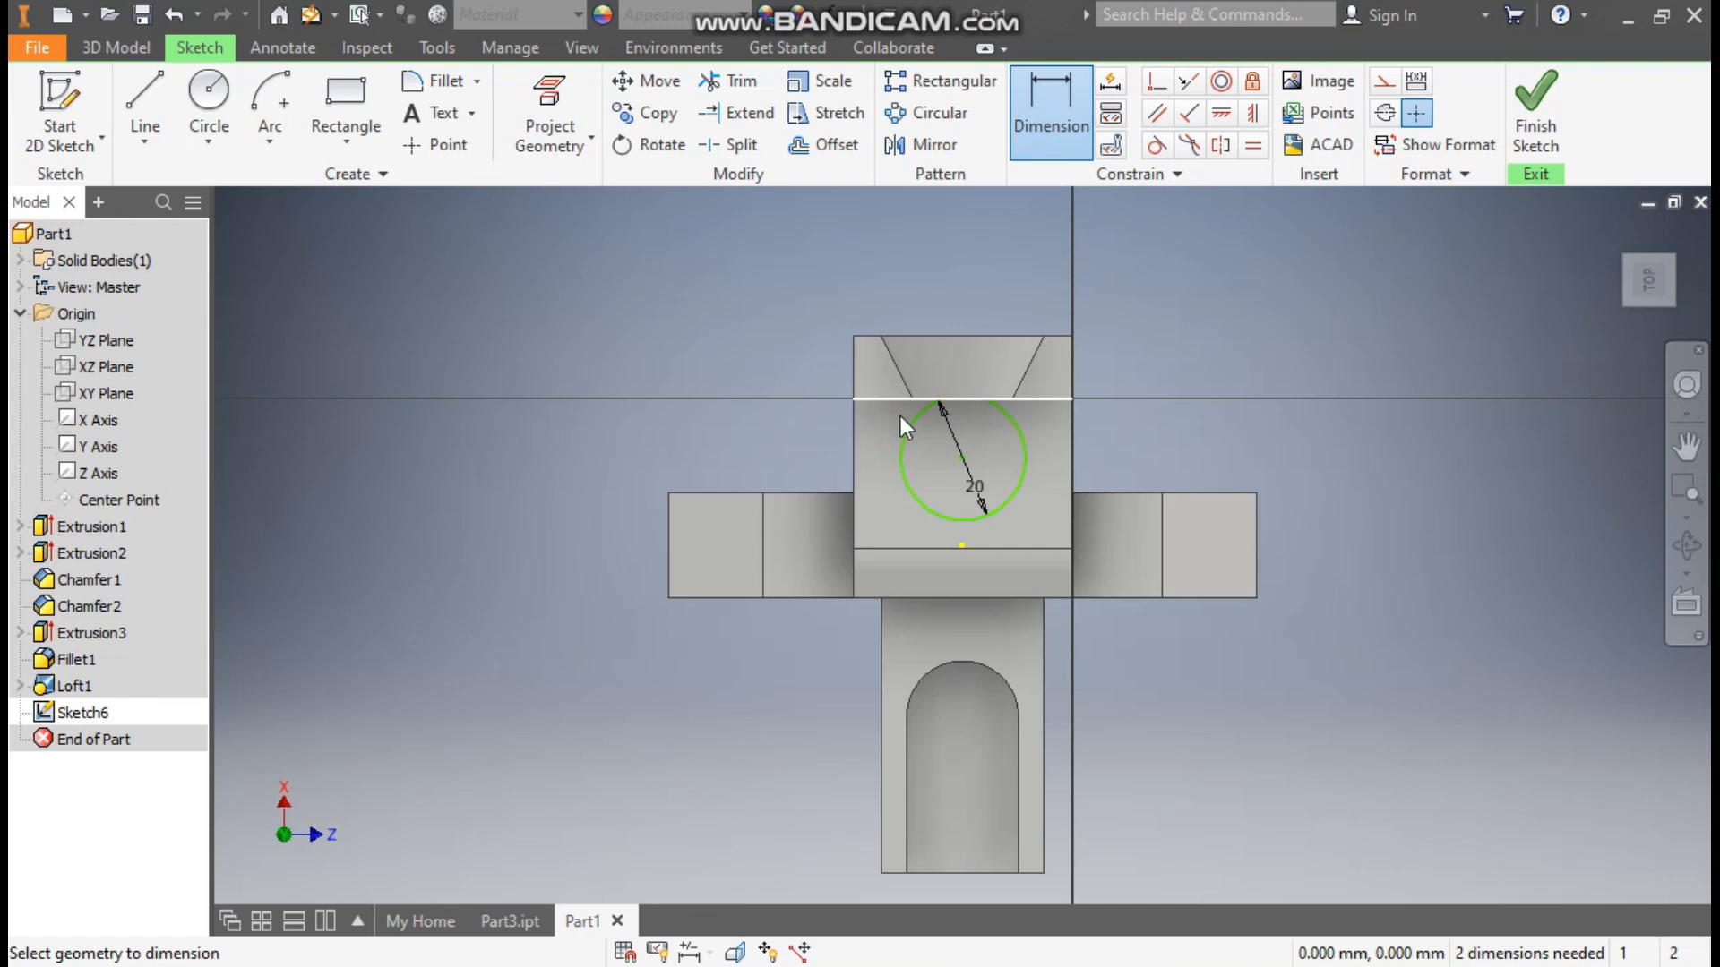
pyautogui.click(961, 457)
pyautogui.click(794, 441)
pyautogui.write('12.5')
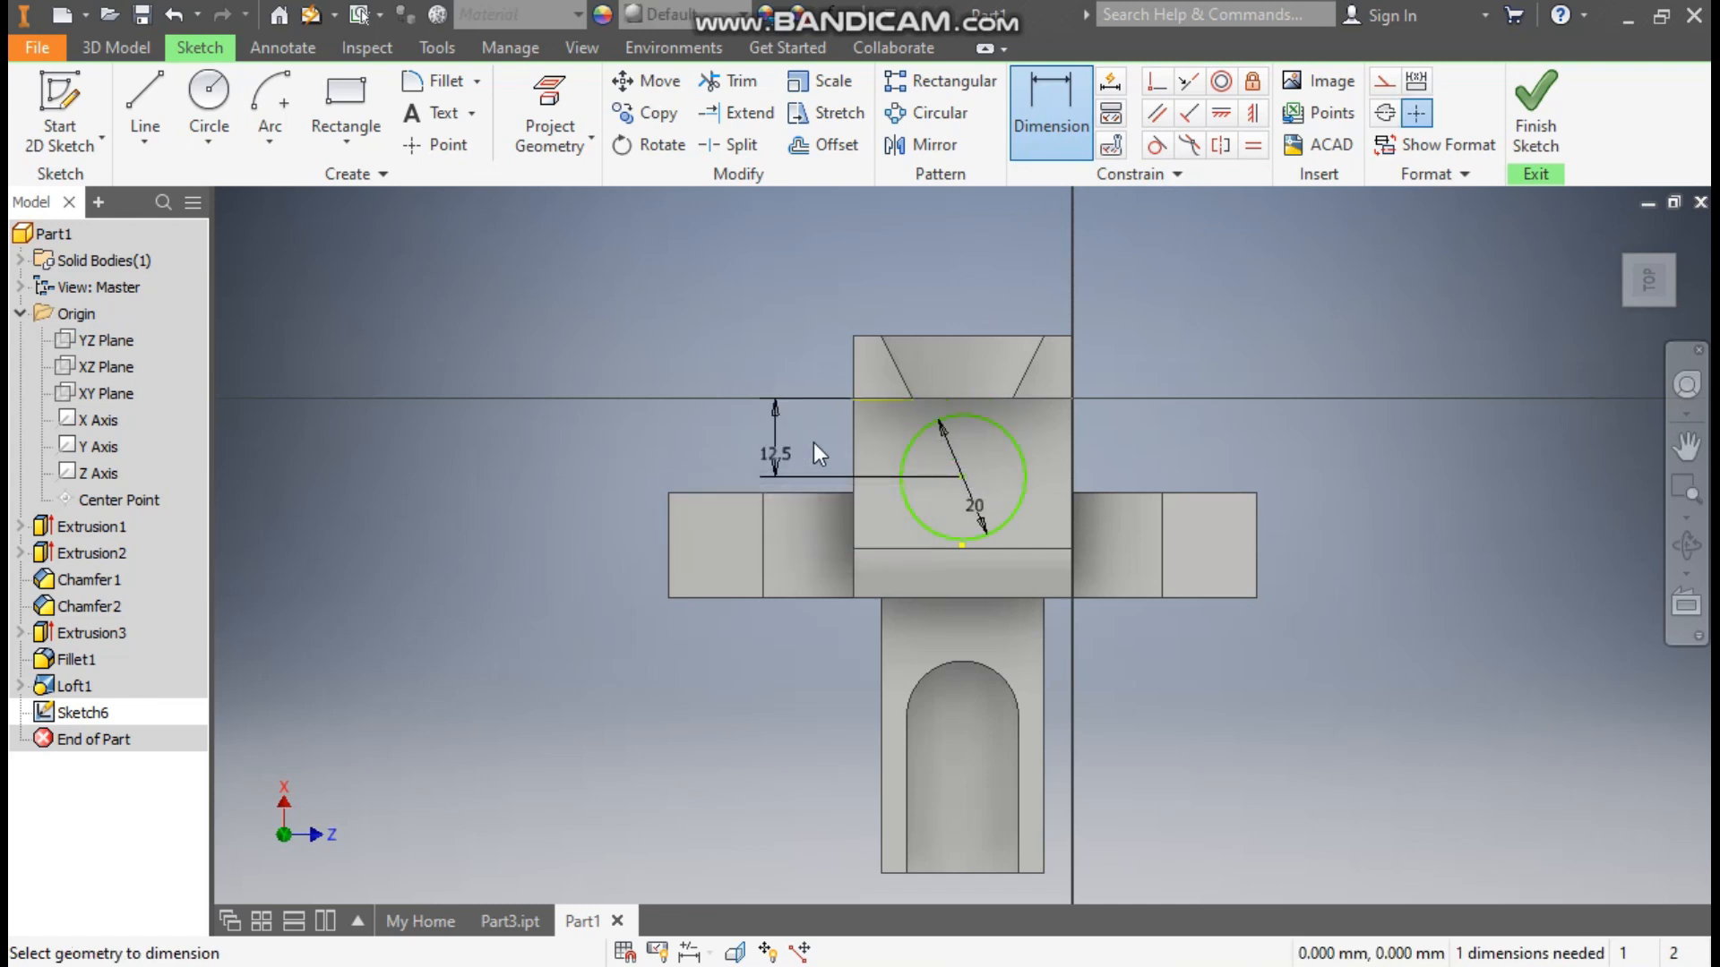
# Constrain the circle's centre in line with the midpoint of the arm's fillet edge using a Horizontal constraint, and finish the sketch
pyautogui.click(1222, 114)
pyautogui.click(964, 475)
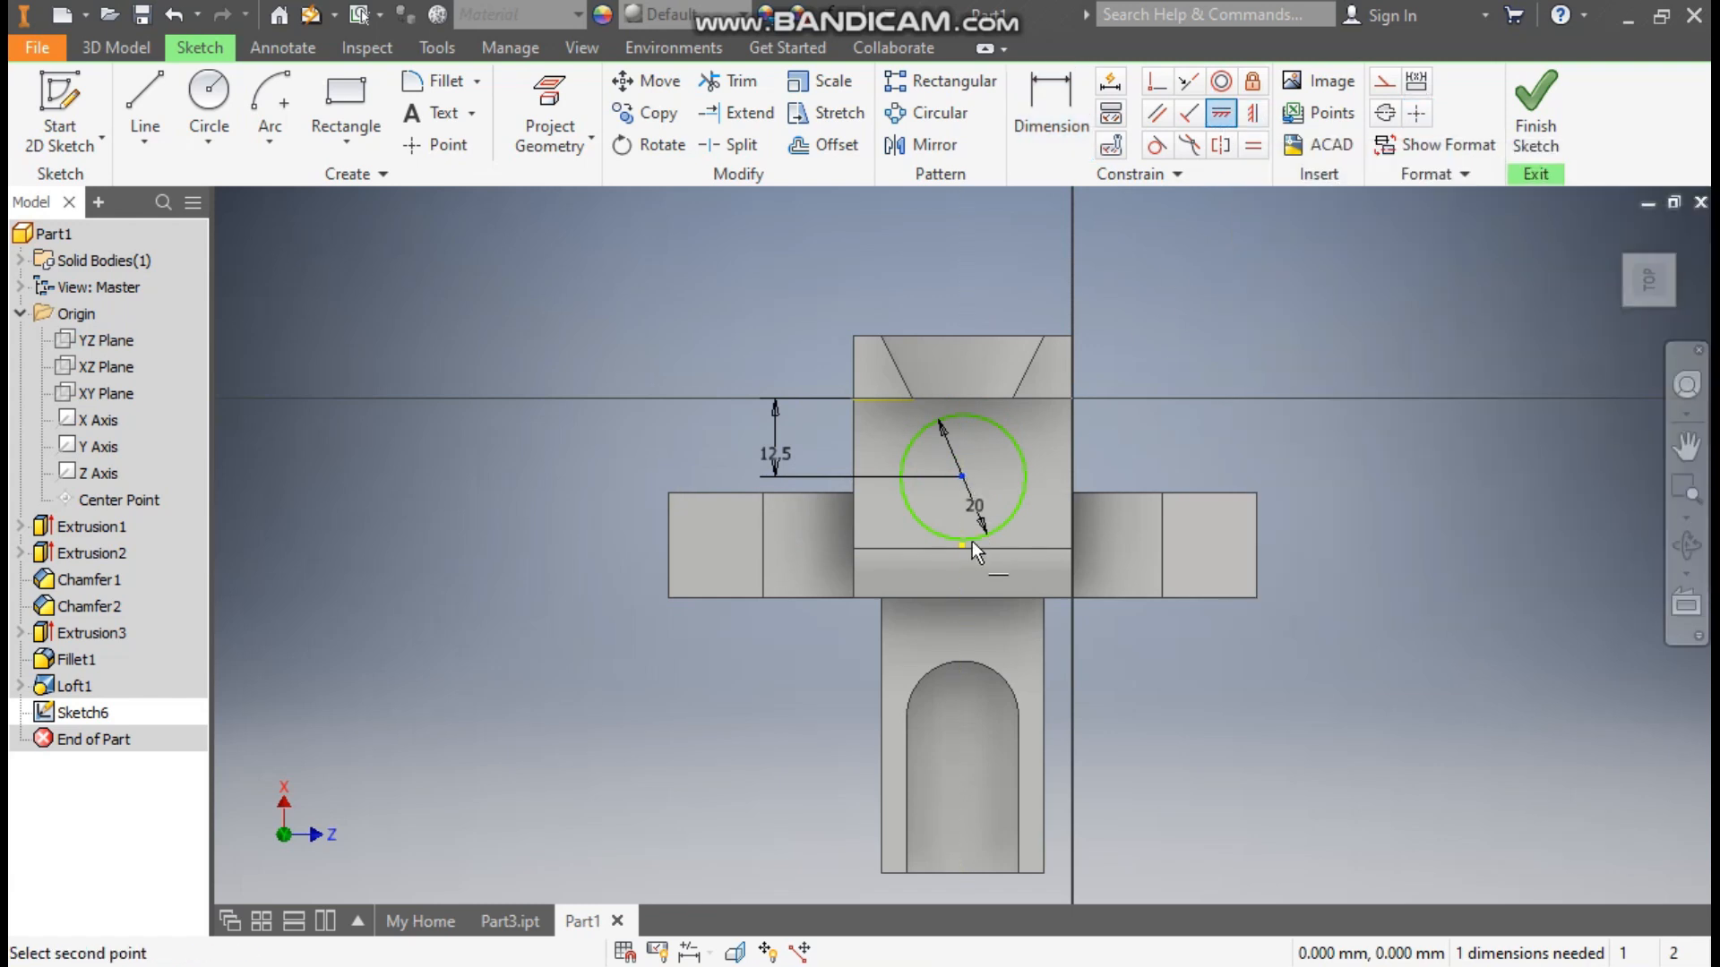
pyautogui.click(962, 545)
pyautogui.click(1687, 260)
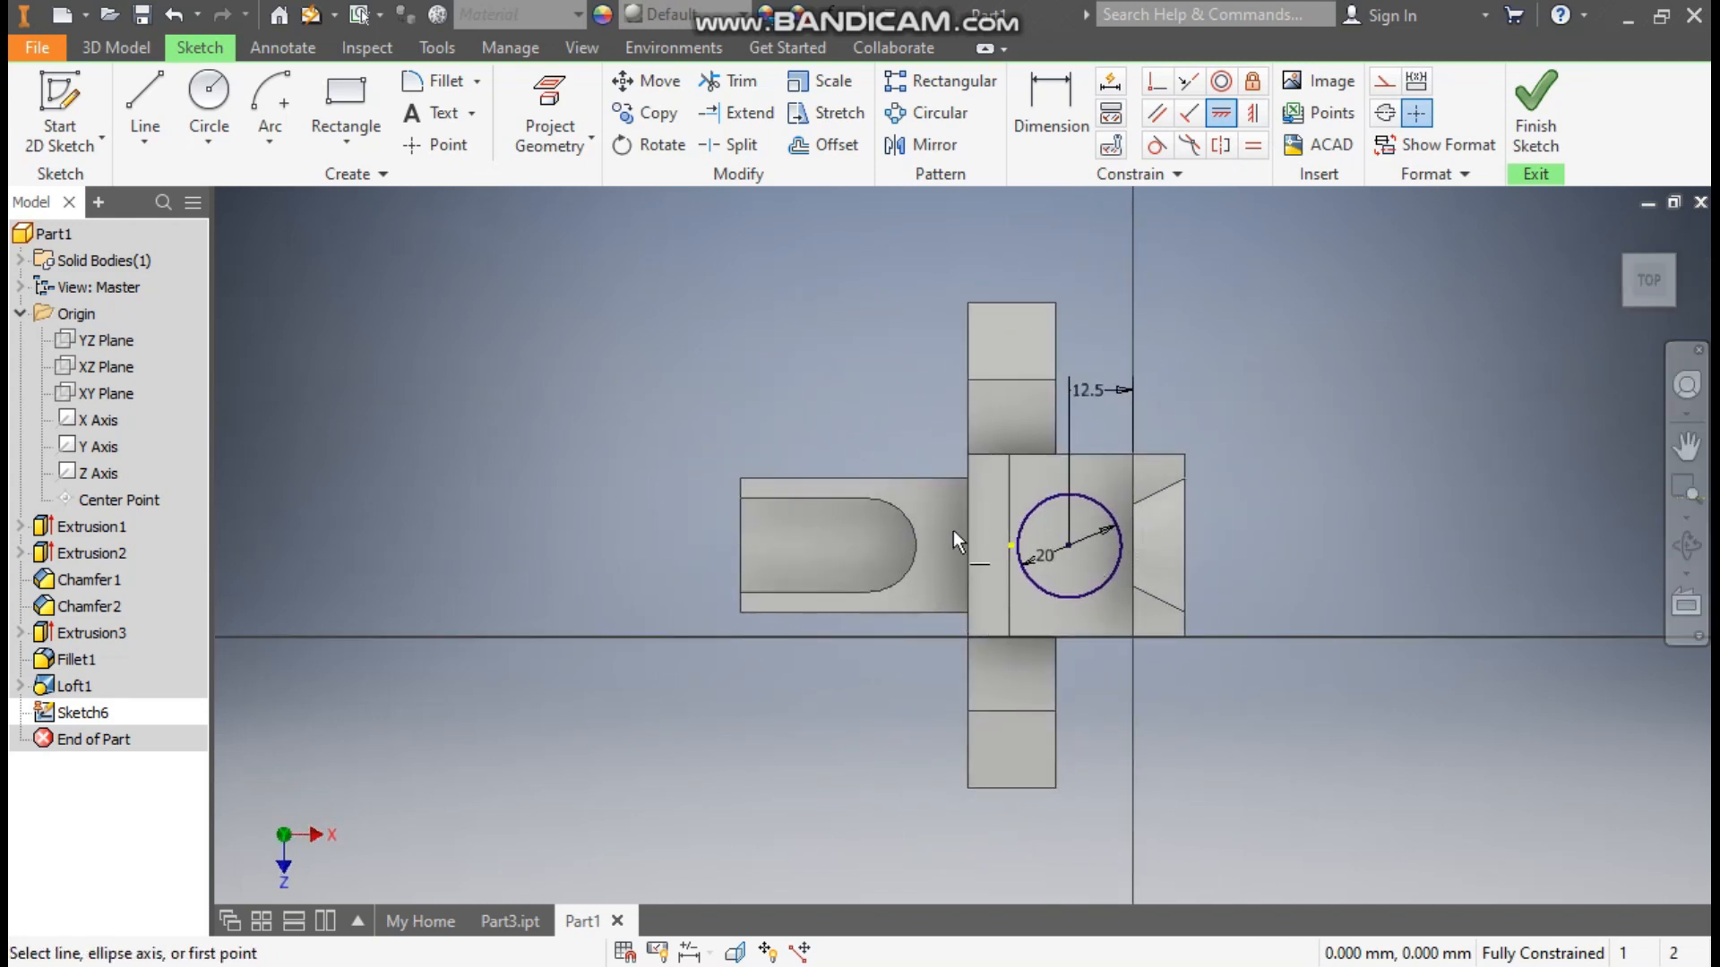
pyautogui.click(1535, 99)
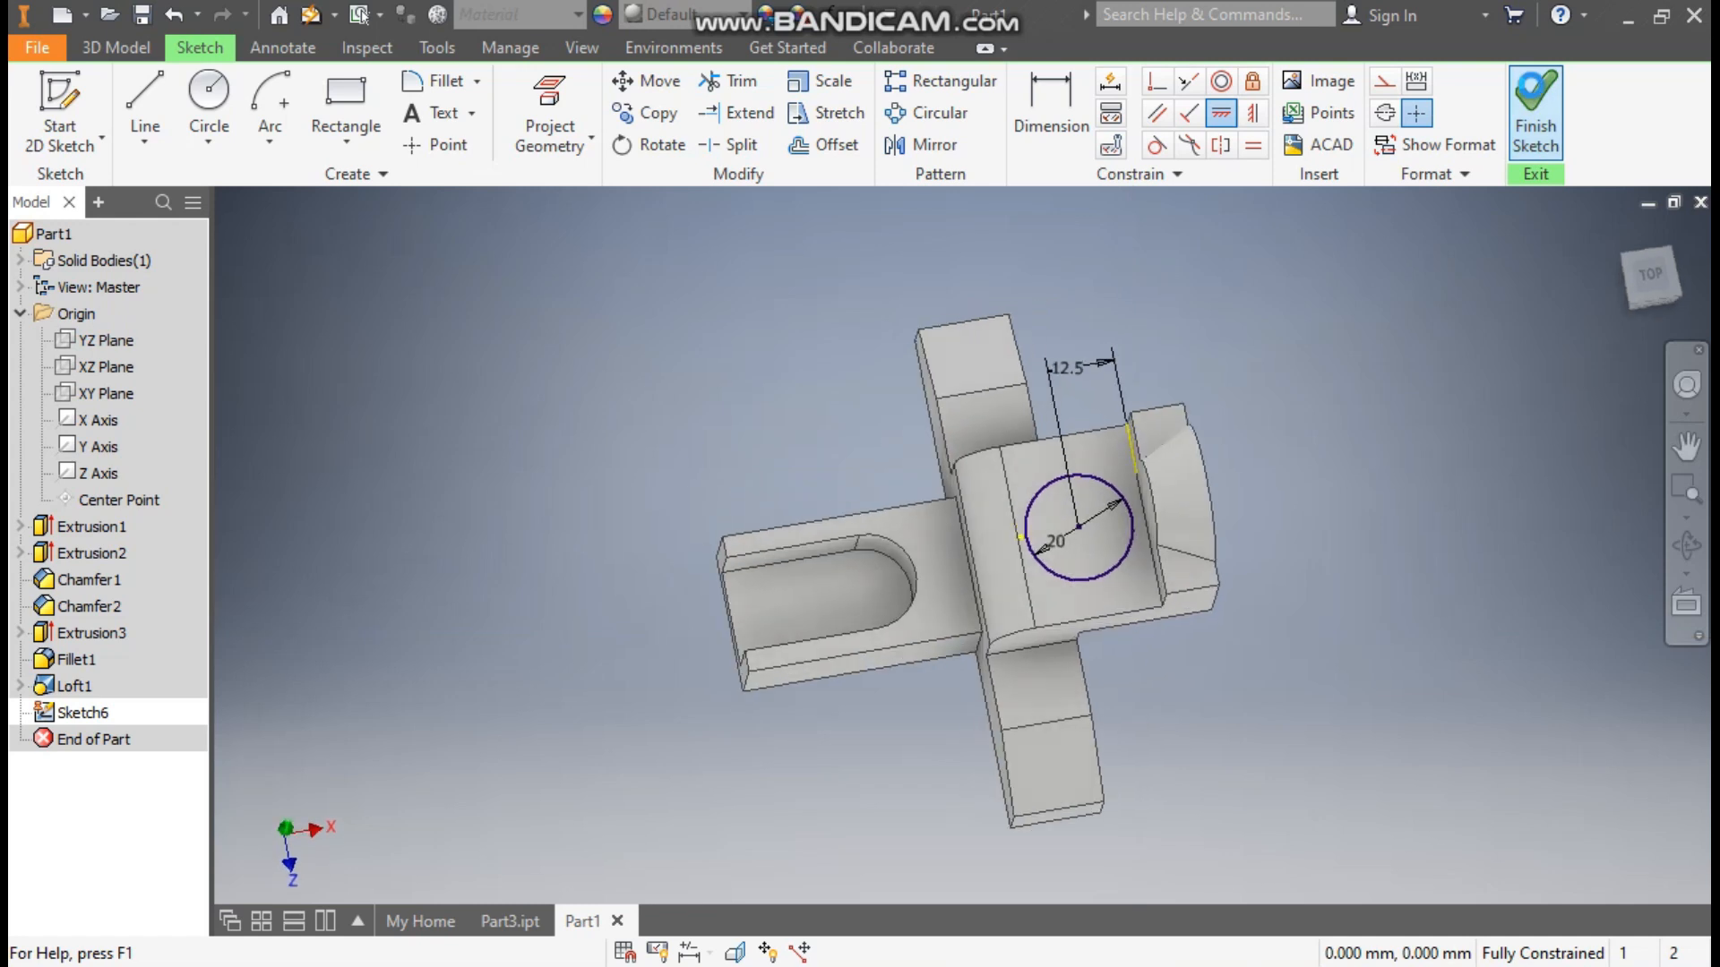
# Extrude the 20 mm circle downward 35 mm as a cut to make the round hole through the arm
pyautogui.click(146, 108)
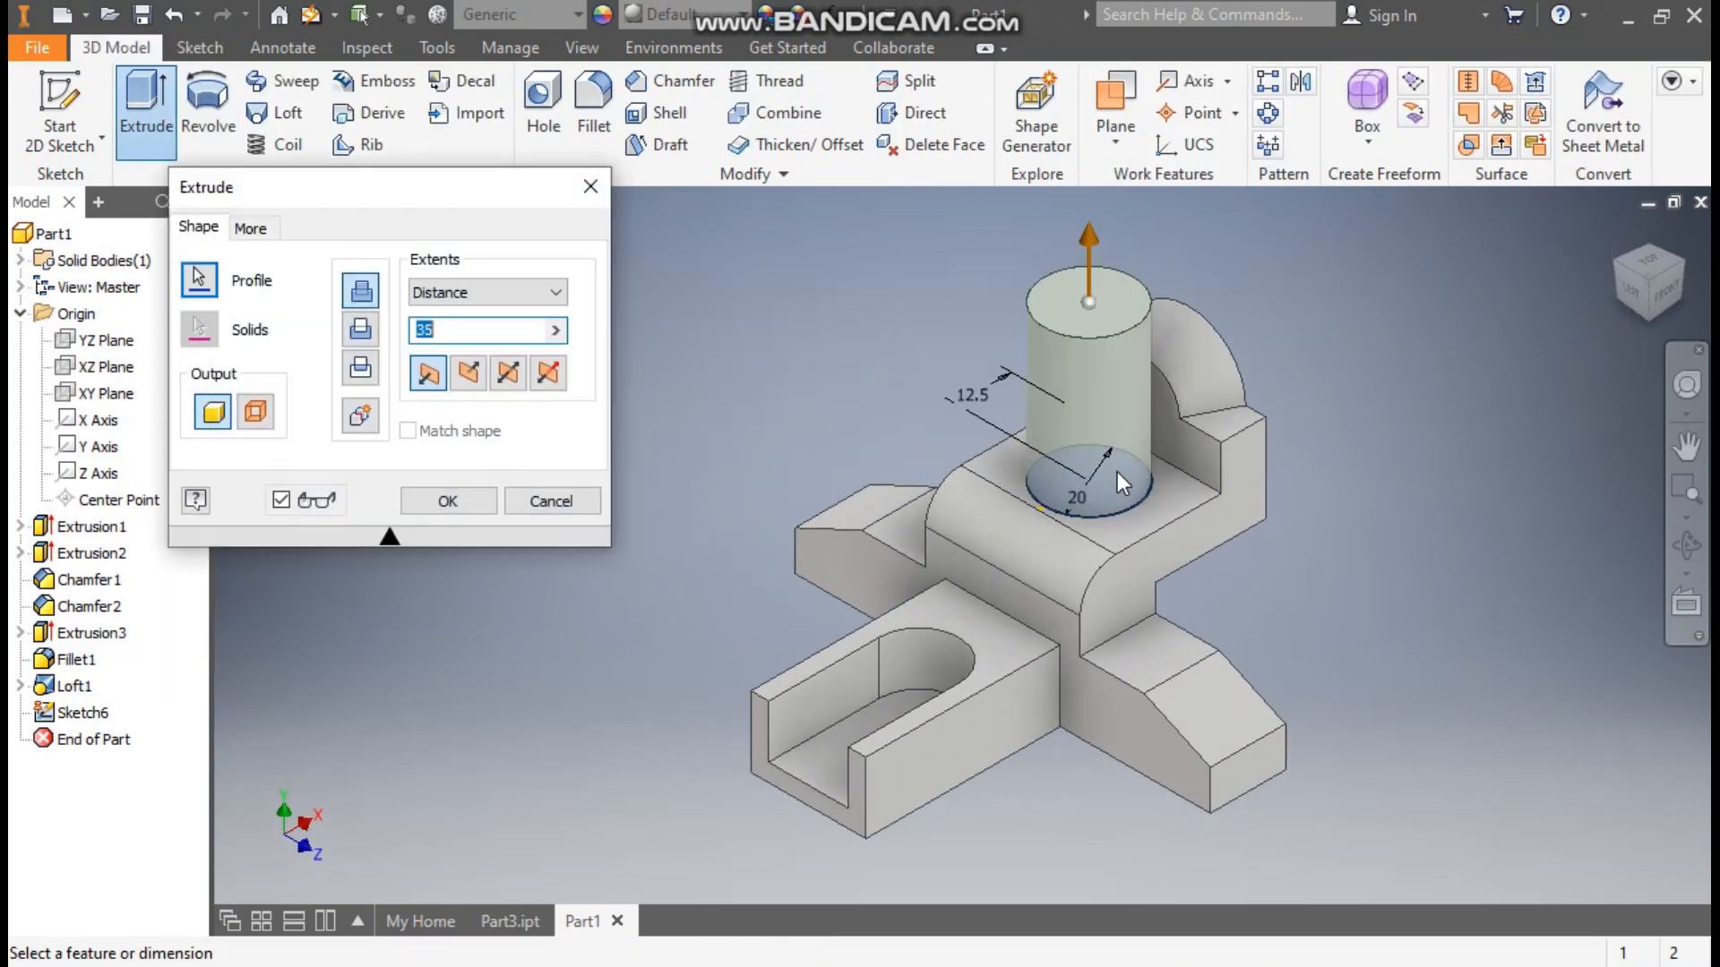
pyautogui.click(472, 381)
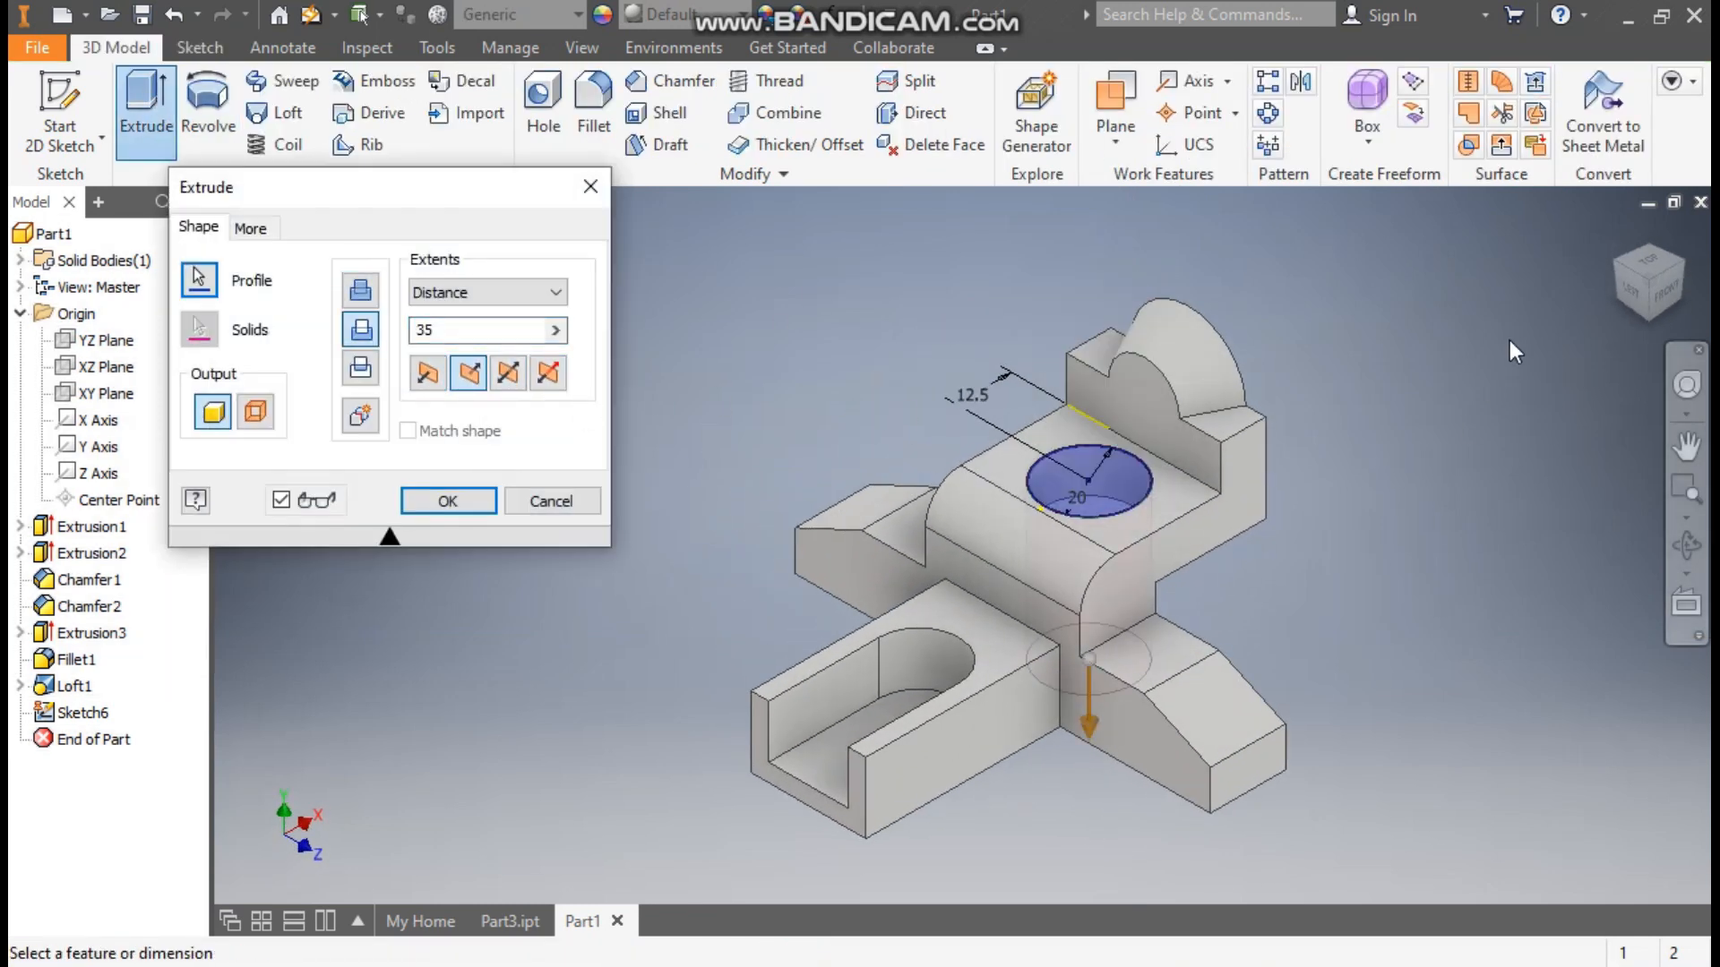
pyautogui.click(1677, 267)
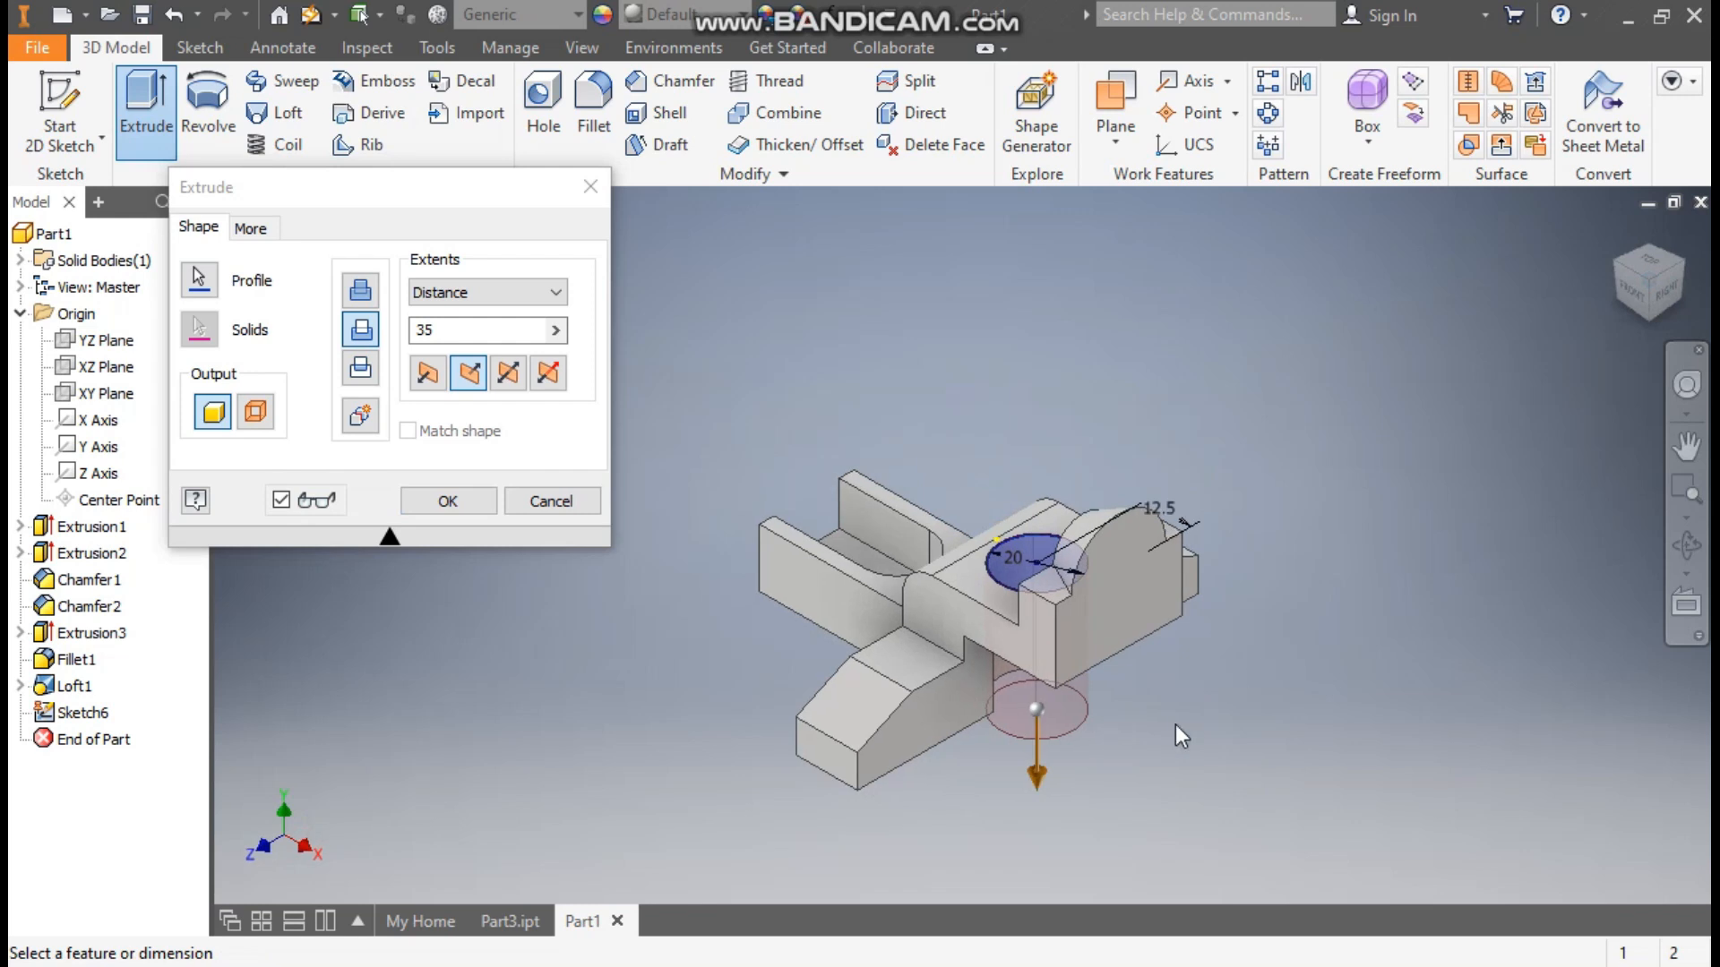
pyautogui.scroll(5, 994, 699)
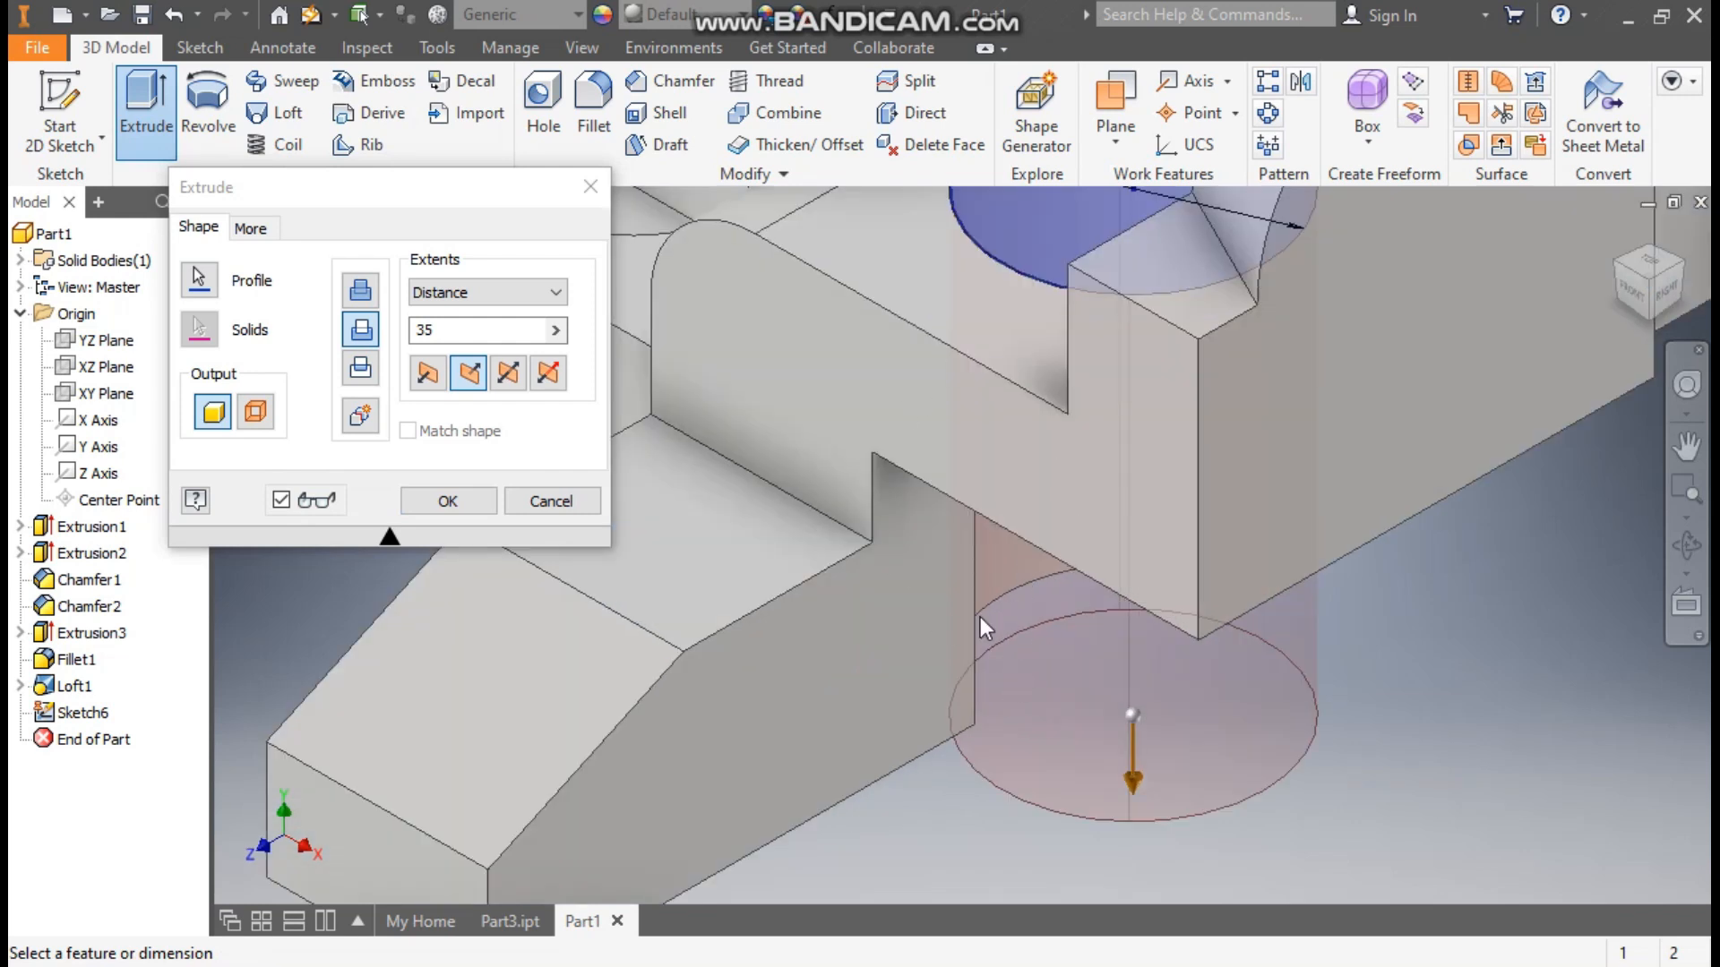
pyautogui.scroll(-3, 1145, 637)
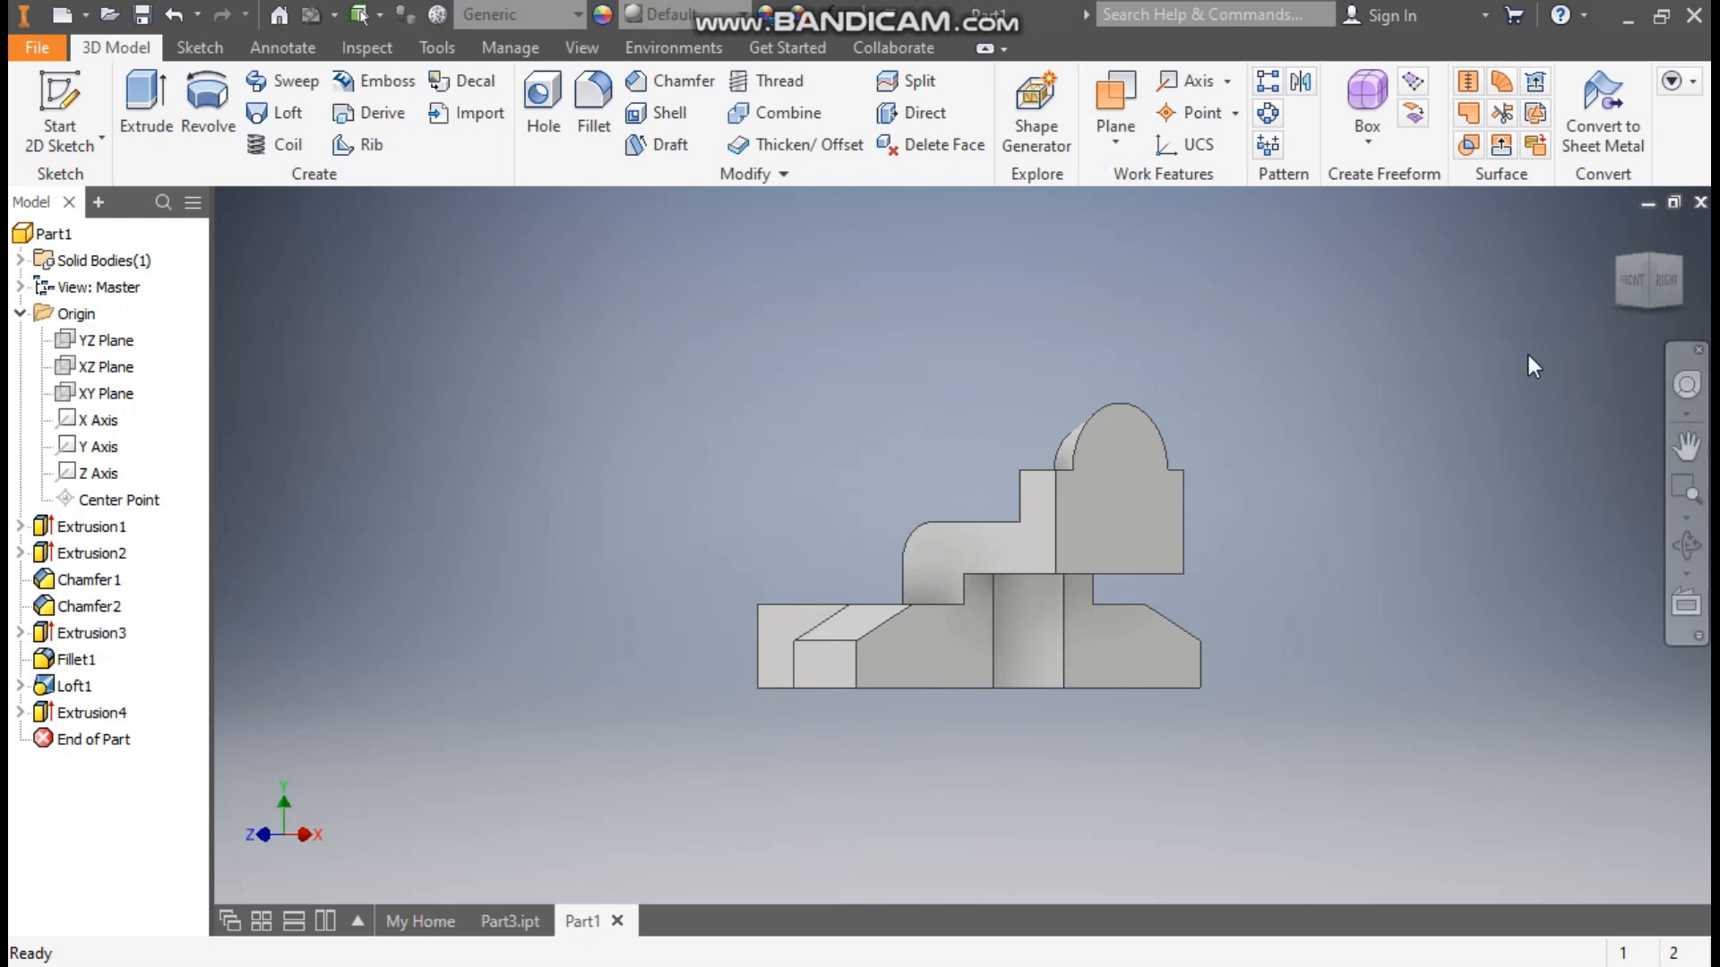
# Apply the Cyan appearance from the Inventor Material Library to the whole part
pyautogui.click(1616, 239)
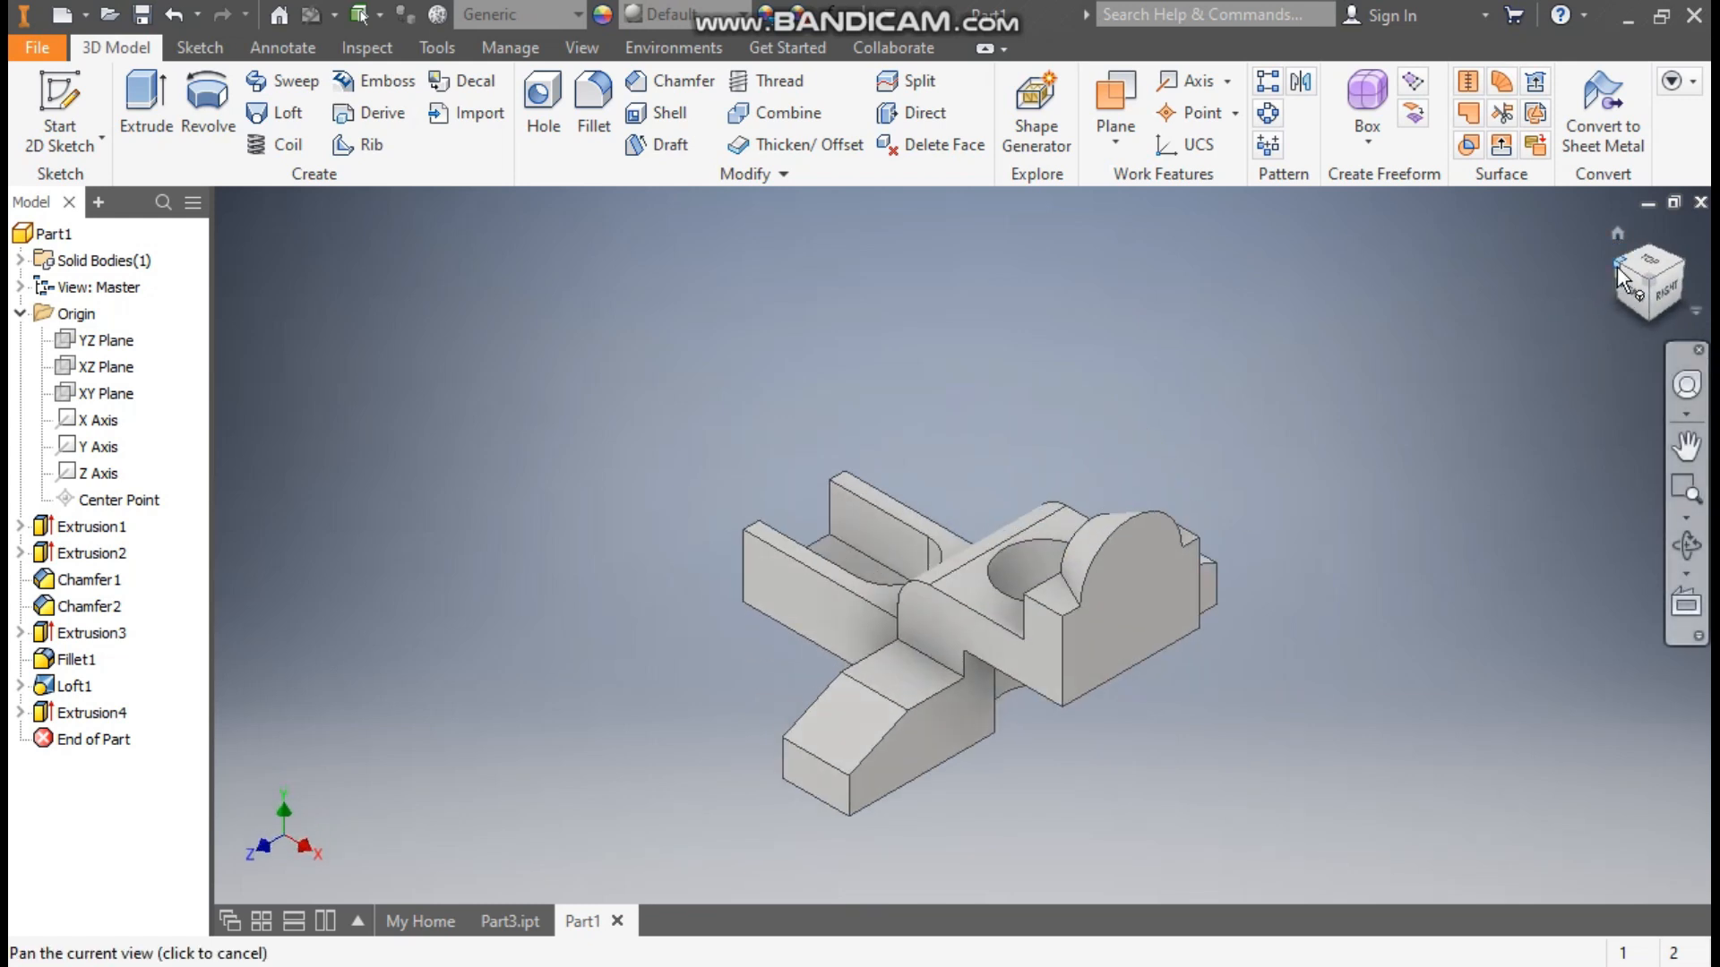
pyautogui.click(1616, 266)
pyautogui.moveTo(911, 719); pyautogui.dragTo(793, 801)
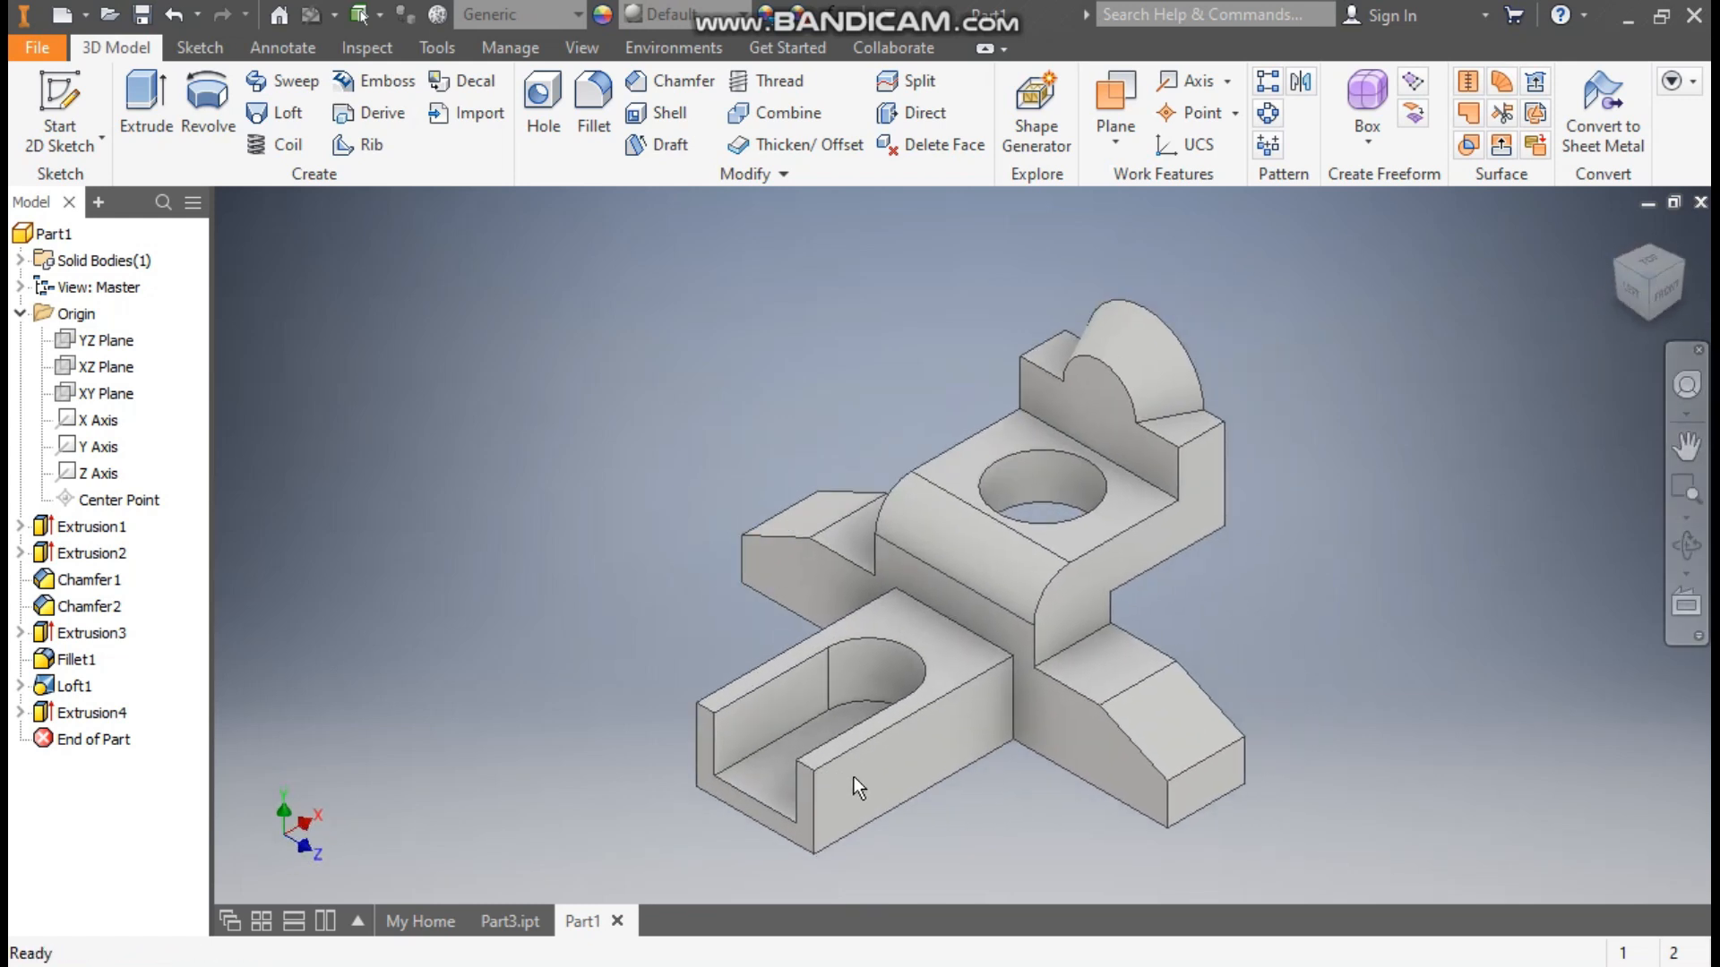
pyautogui.click(658, 13)
pyautogui.scroll(10, 742, 372)
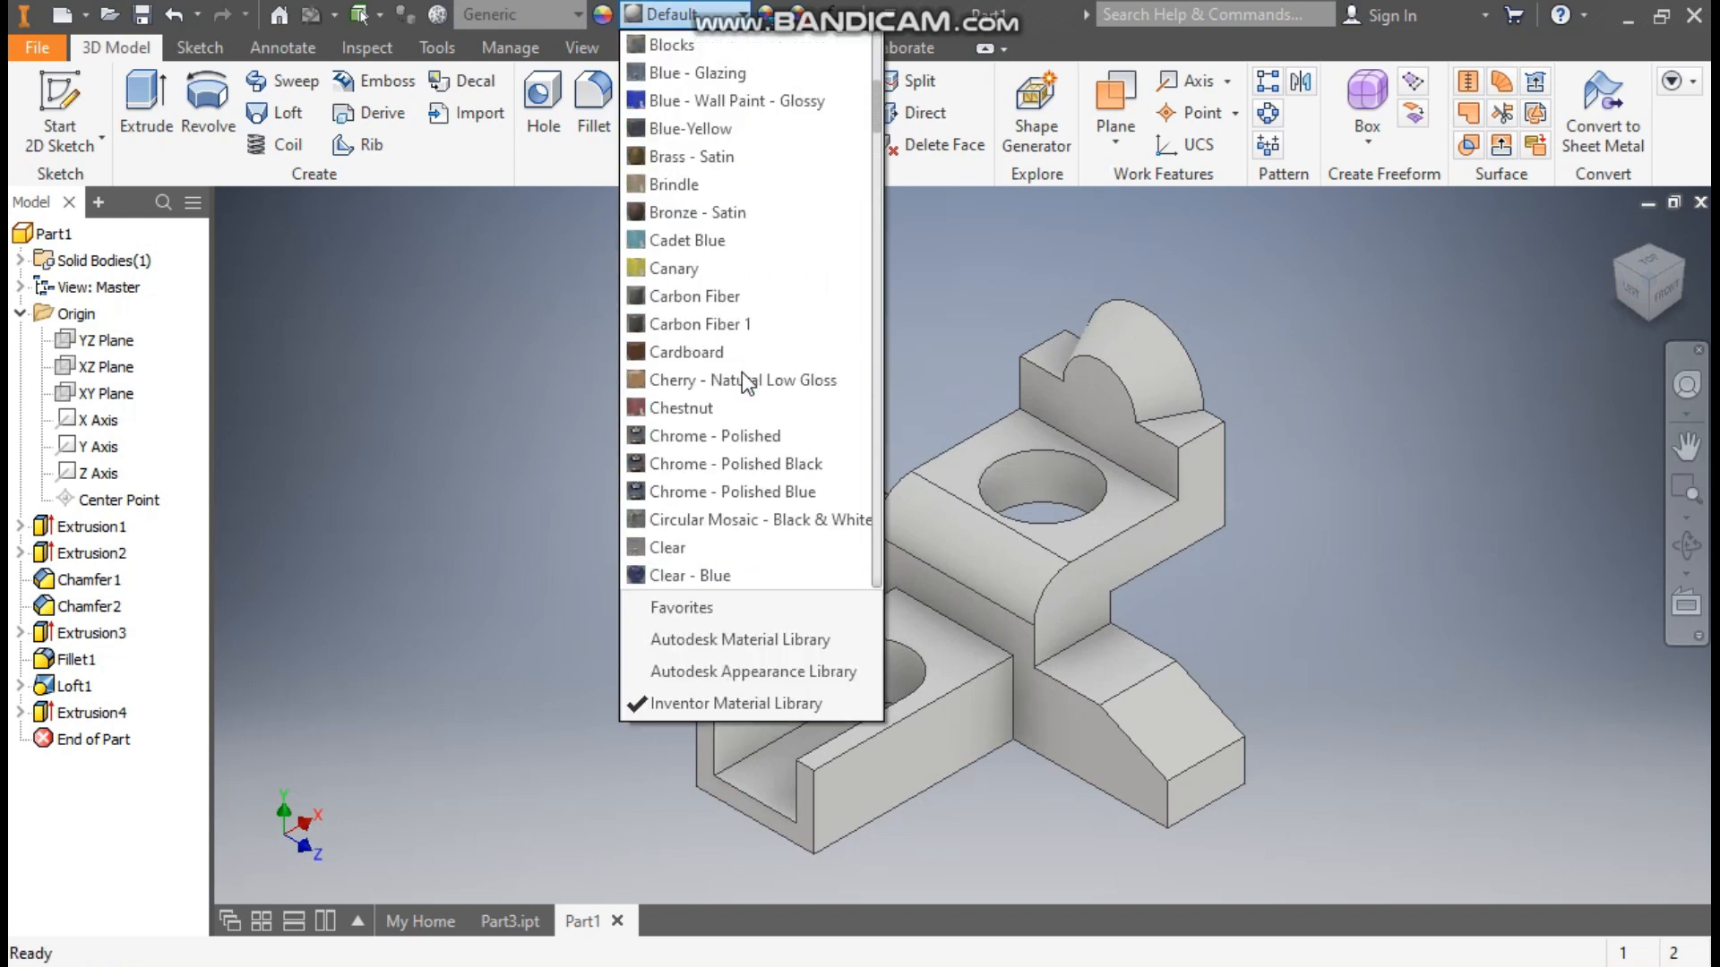
pyautogui.scroll(3, 778, 380)
pyautogui.scroll(-7, 777, 387)
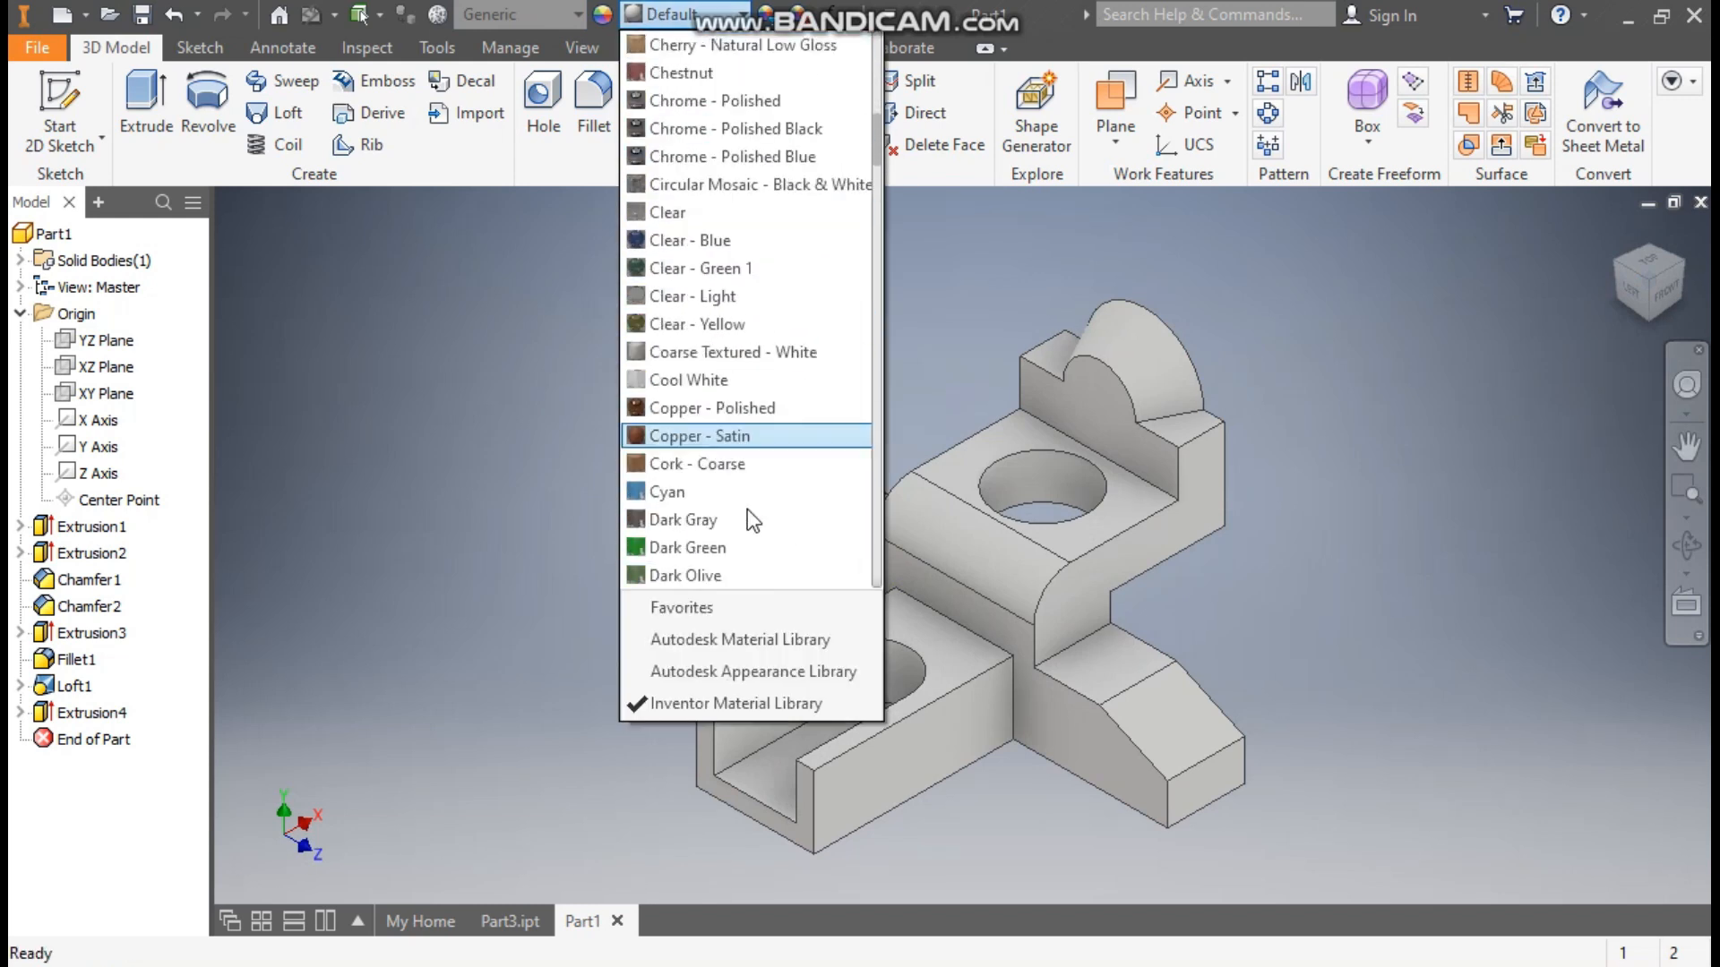
pyautogui.click(679, 495)
pyautogui.moveTo(594, 565); pyautogui.dragTo(518, 519, button='middle')
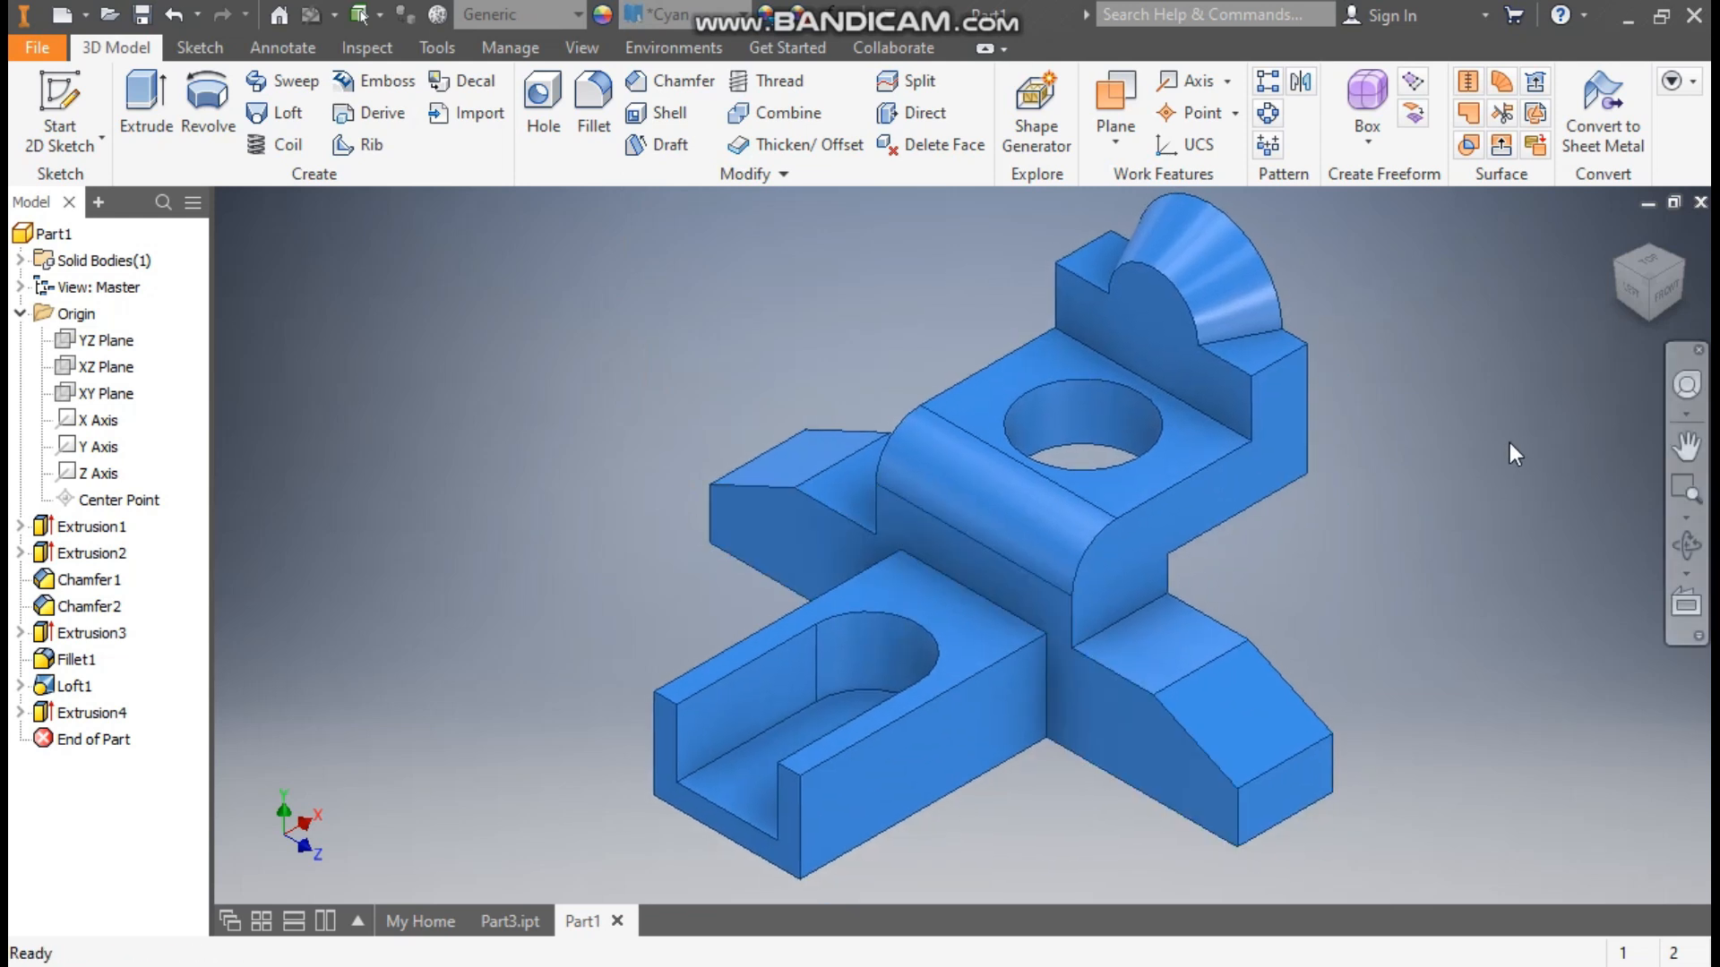